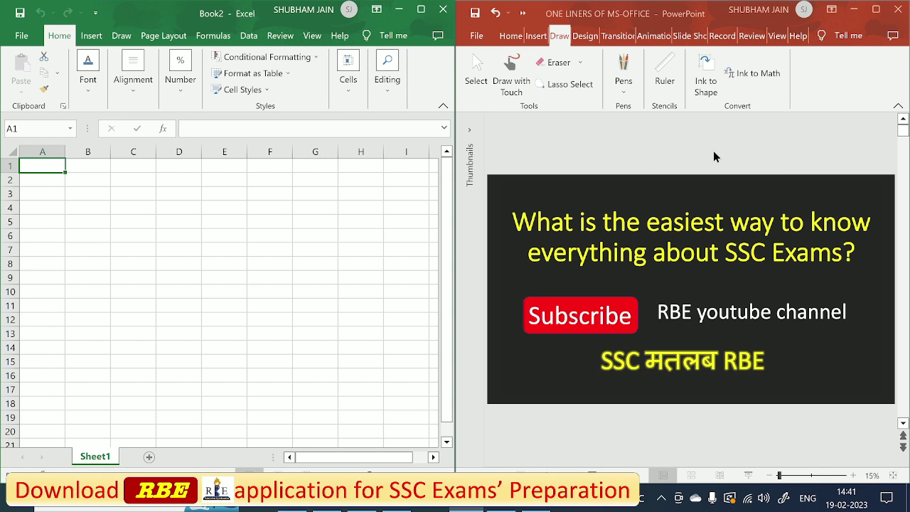
Pick the red pen from PowerPoint's Draw pens, then advance past the subscribe slide.
{"action": "left_click", "coordinate": [520, 40]}
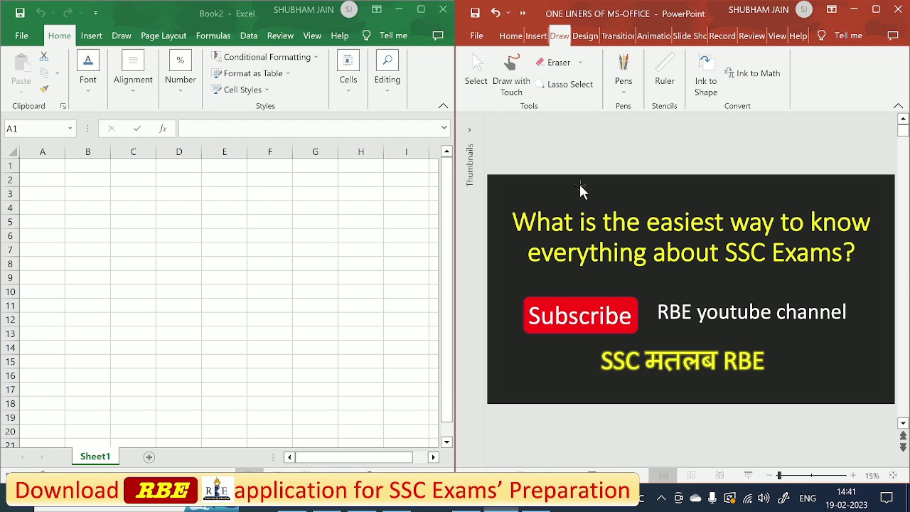
{"action": "left_click", "coordinate": [624, 75]}
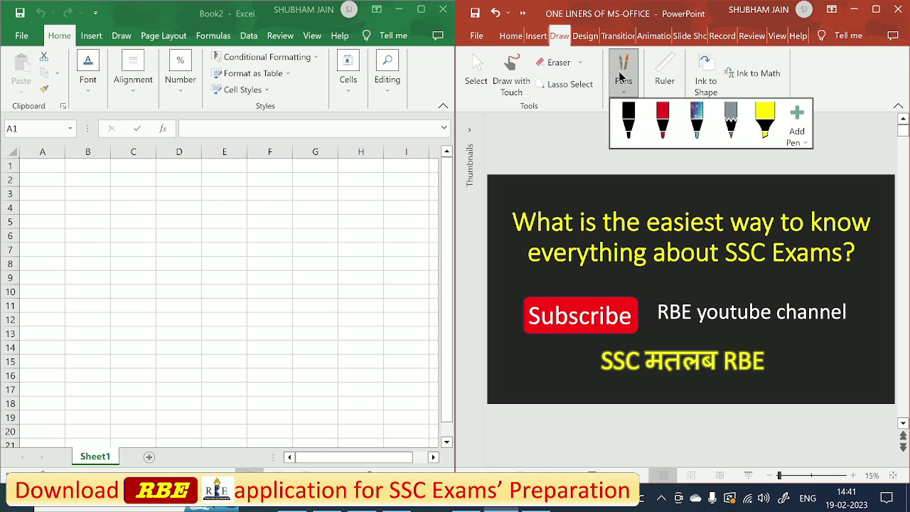
{"action": "left_click", "coordinate": [659, 121]}
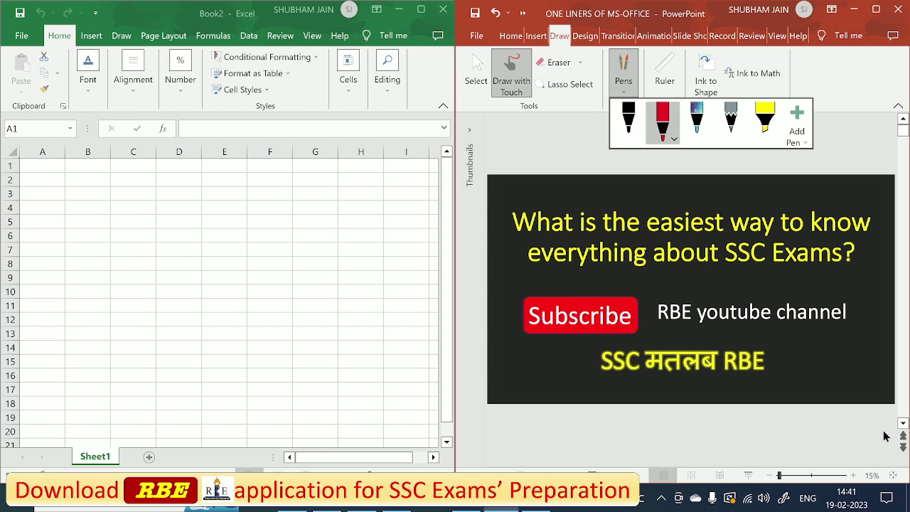
{"action": "left_click", "coordinate": [680, 356]}
{"action": "key", "text": "Escape"}
{"action": "scroll", "coordinate": [680, 356], "scroll_direction": "down", "scroll_amount": 1}
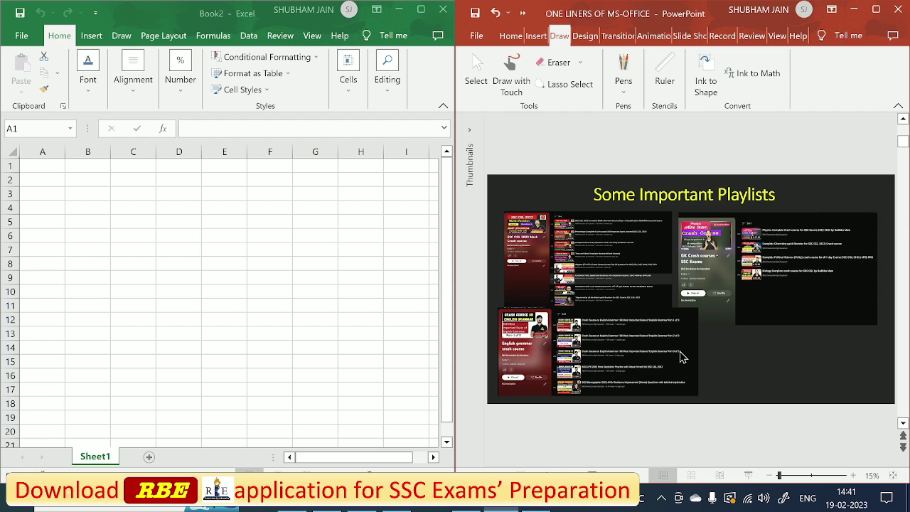
Scroll to the hiding-columns-and-rows slide and select column A in the Excel workbook.
{"action": "scroll", "coordinate": [680, 357], "scroll_direction": "down", "scroll_amount": 1}
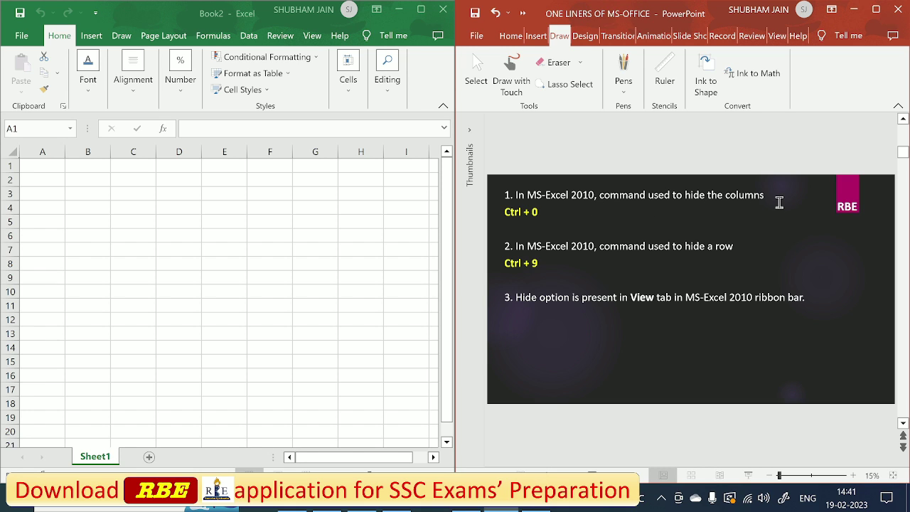
{"action": "left_click", "coordinate": [40, 148]}
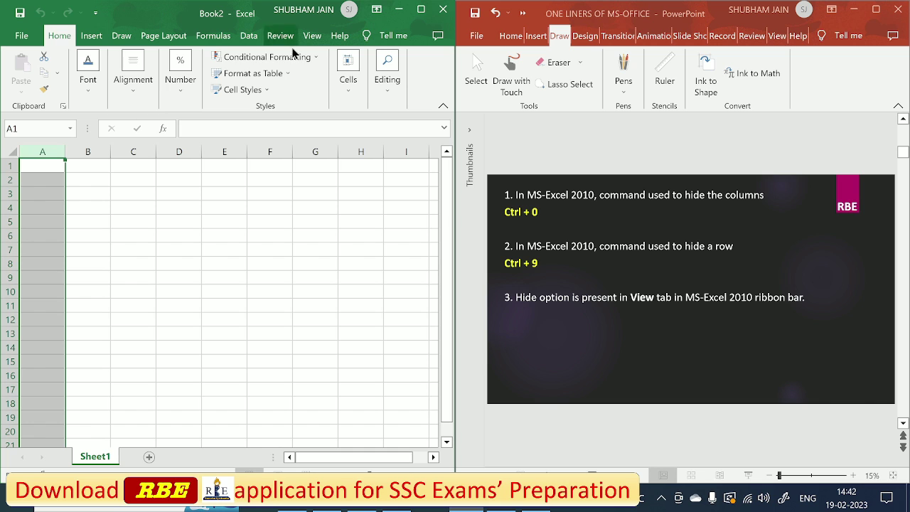
Maximize Excel, hide the Book2 window from the View tab, then unhide Book2.
{"action": "left_click", "coordinate": [312, 35]}
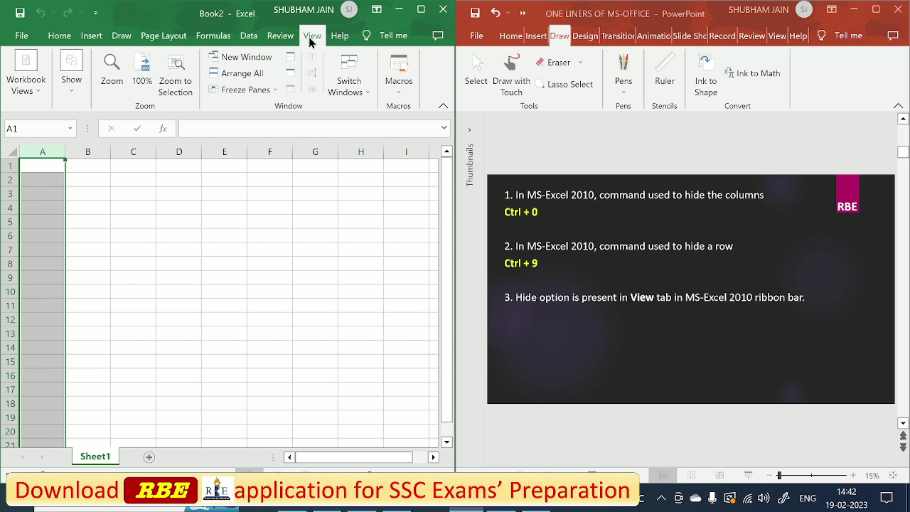
{"action": "left_click", "coordinate": [421, 9]}
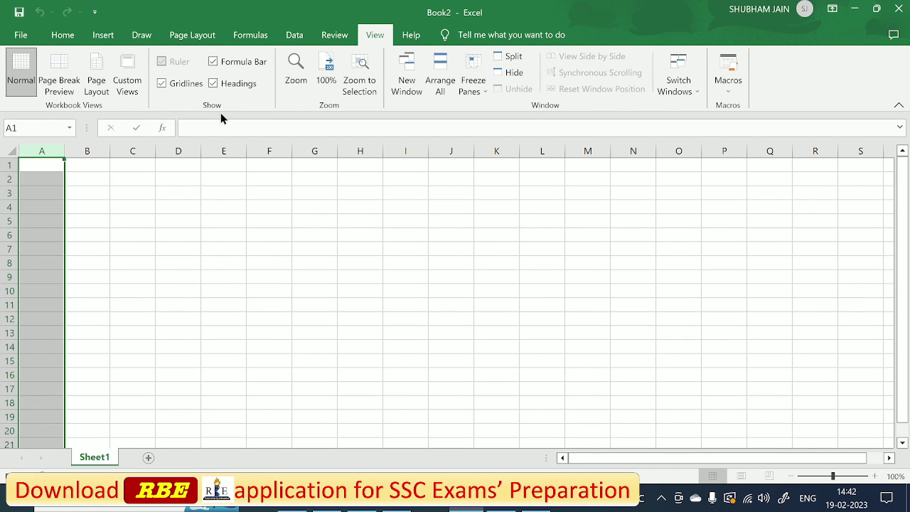
{"action": "left_click", "coordinate": [519, 73]}
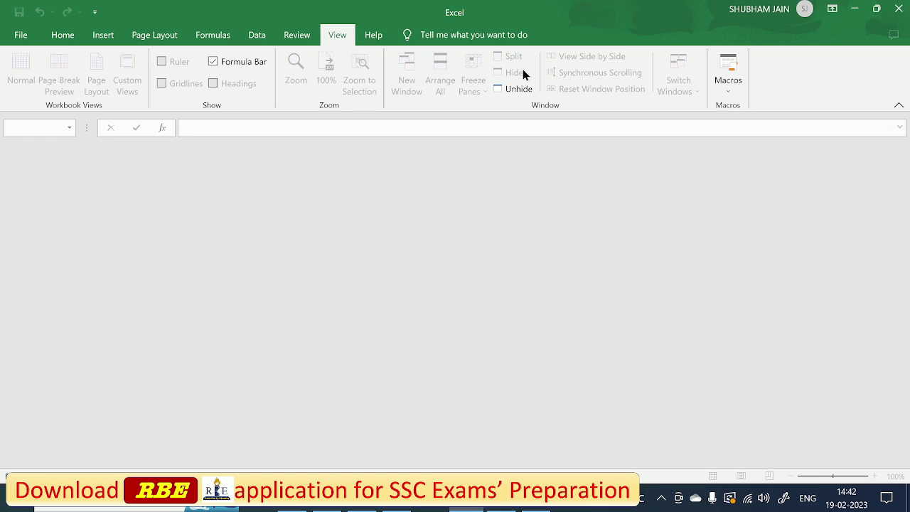
{"action": "left_click", "coordinate": [513, 88]}
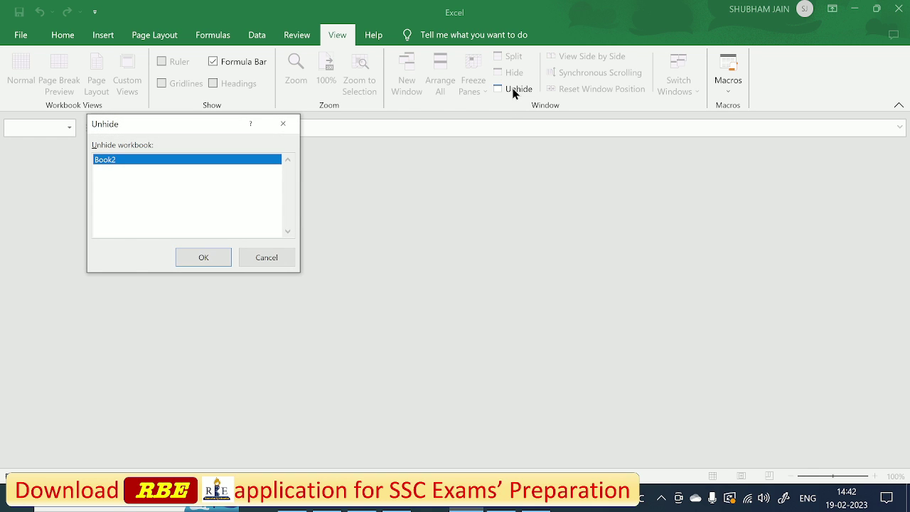
{"action": "left_click", "coordinate": [186, 250]}
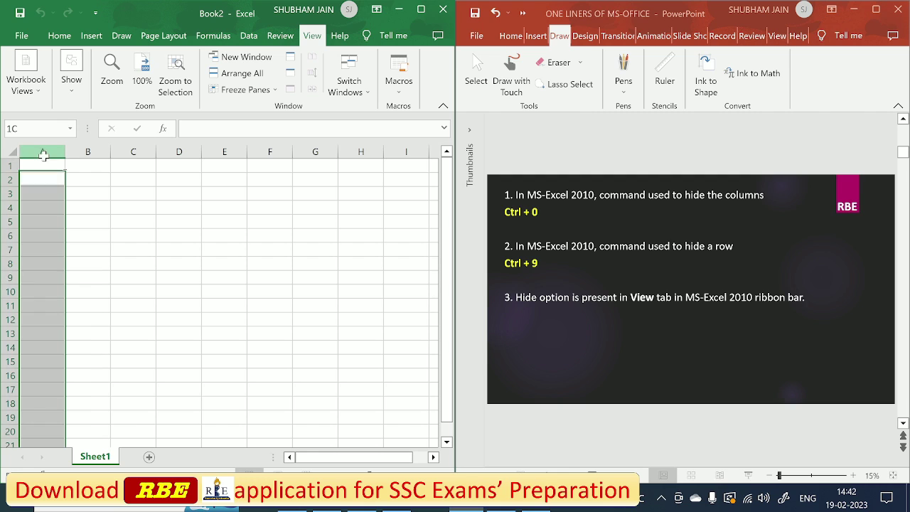
Hide column A with Ctrl+0, unhide it from the right-click menu, and reselect it.
{"action": "left_click", "coordinate": [44, 155]}
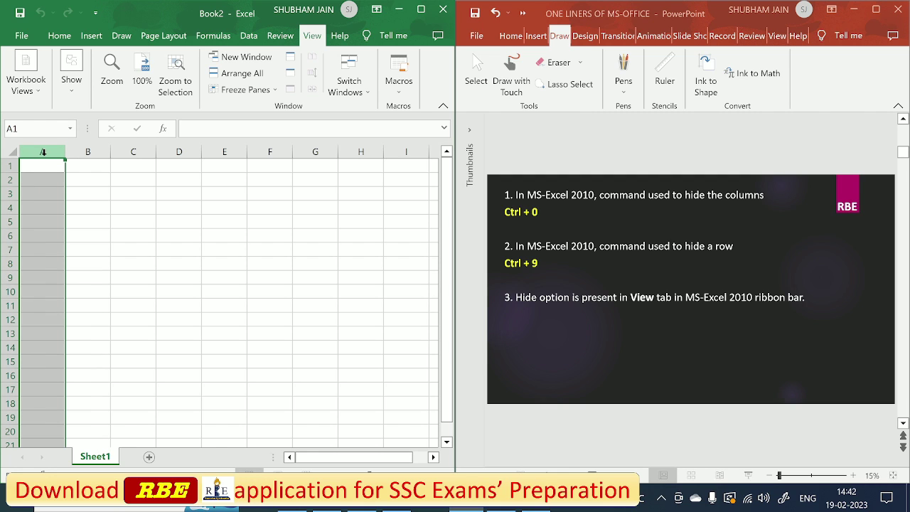
{"action": "key", "text": "ctrl+0"}
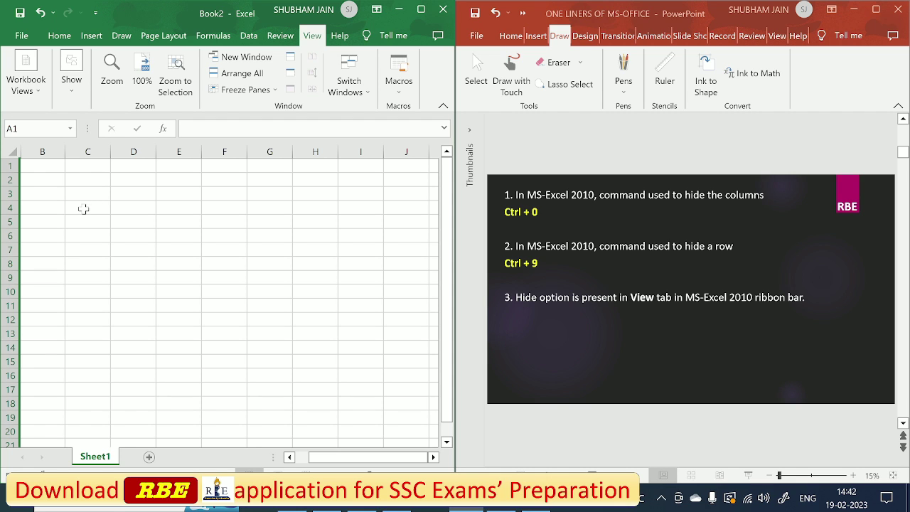
{"action": "right_click", "coordinate": [22, 157]}
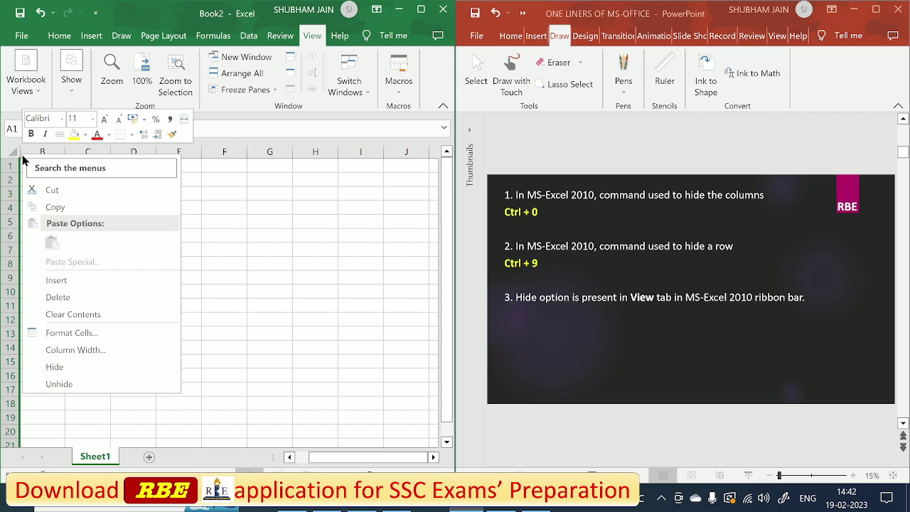
{"action": "left_click", "coordinate": [55, 384]}
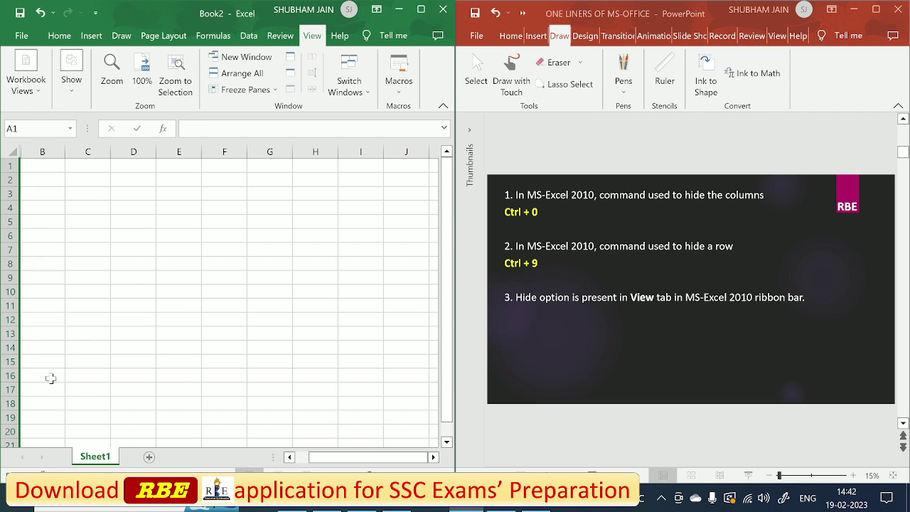
{"action": "left_click", "coordinate": [91, 351]}
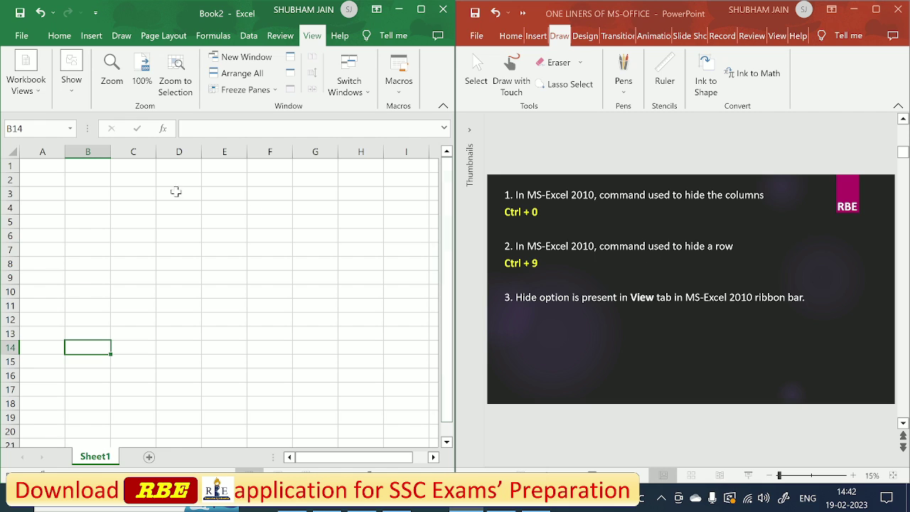
{"action": "left_click", "coordinate": [39, 151]}
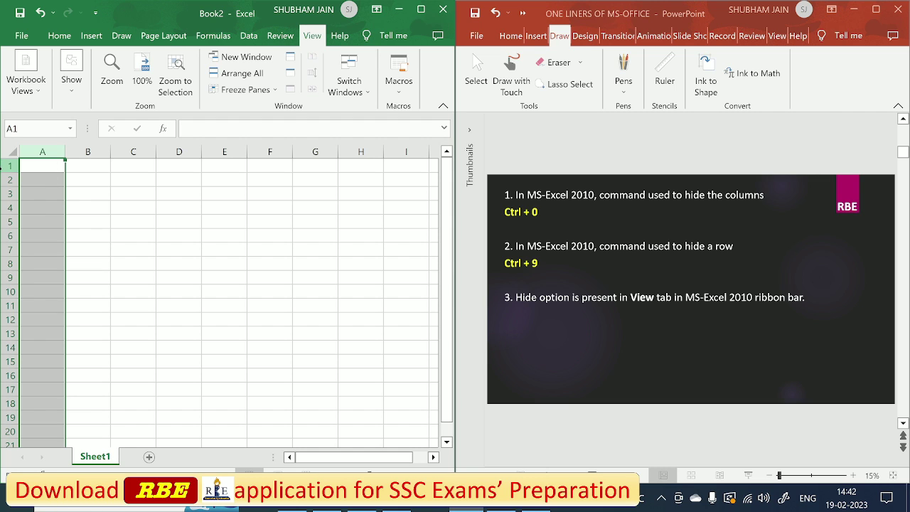
Hide row 1 with Ctrl+9, unhide it from the right-click menu, then select C10.
{"action": "left_click", "coordinate": [9, 166]}
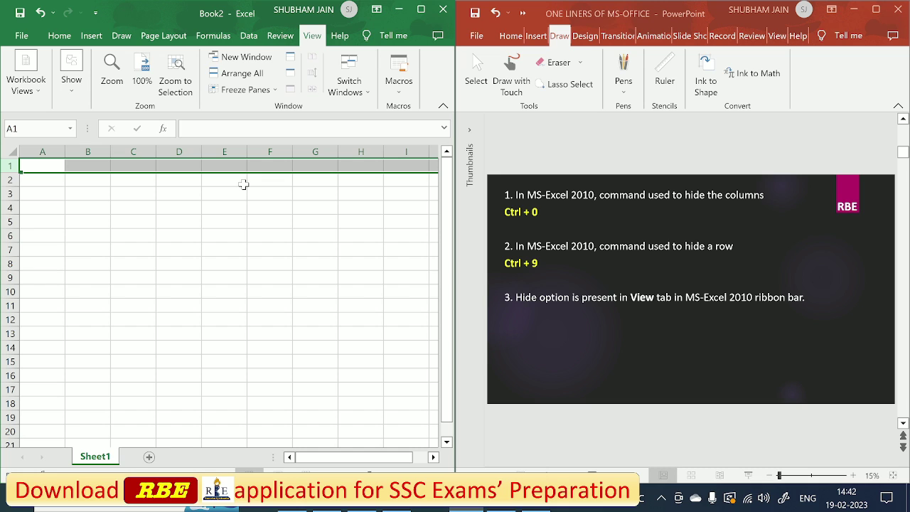
{"action": "key", "text": "ctrl+9"}
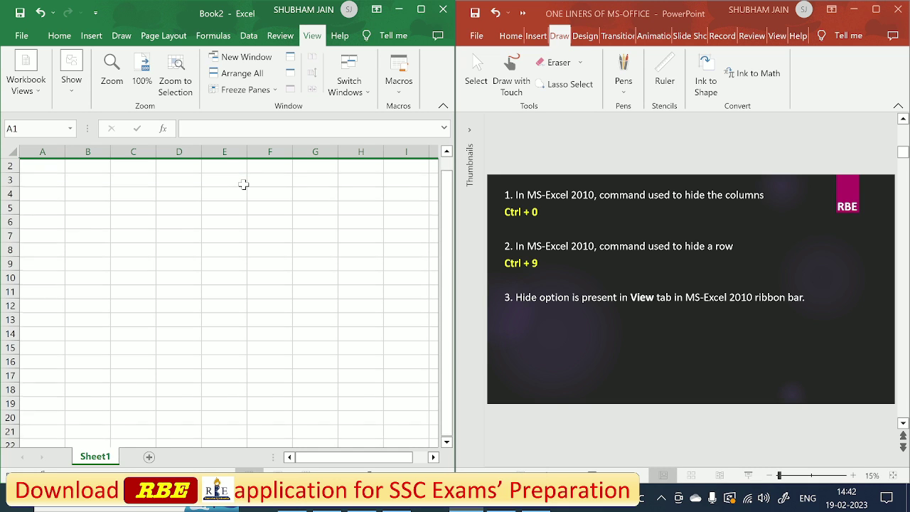
{"action": "right_click", "coordinate": [12, 162]}
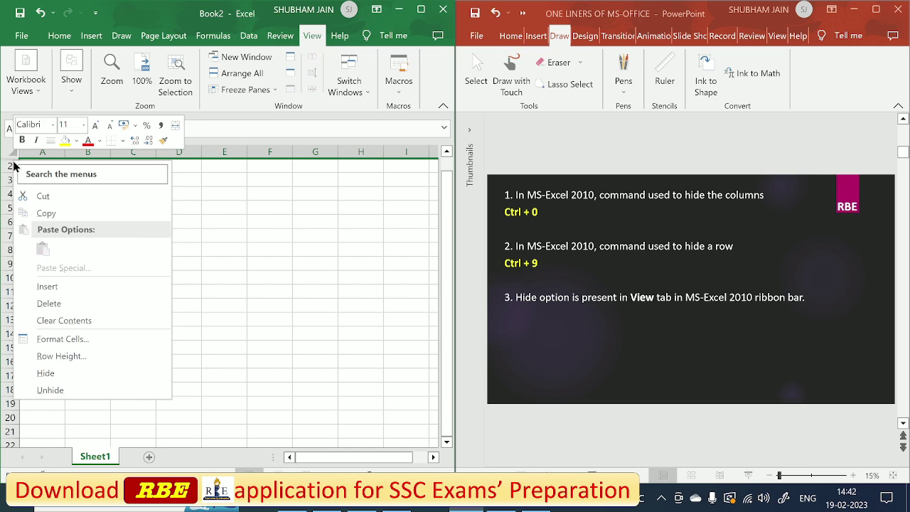
{"action": "left_click", "coordinate": [61, 387]}
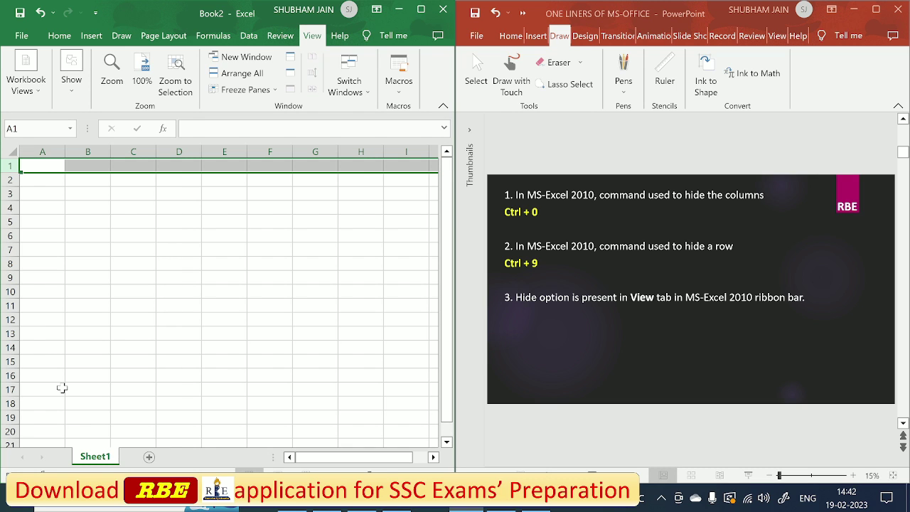
{"action": "left_click", "coordinate": [113, 292]}
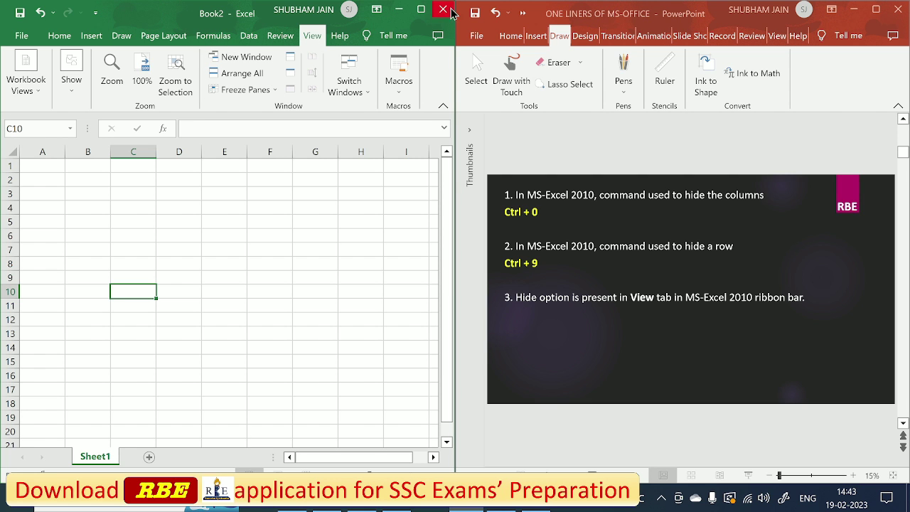
Advance the PowerPoint deck to the slide of one-liners 4–6.
{"action": "left_click", "coordinate": [421, 9]}
{"action": "left_click", "coordinate": [552, 366]}
{"action": "scroll", "coordinate": [560, 364], "scroll_direction": "down", "scroll_amount": 1}
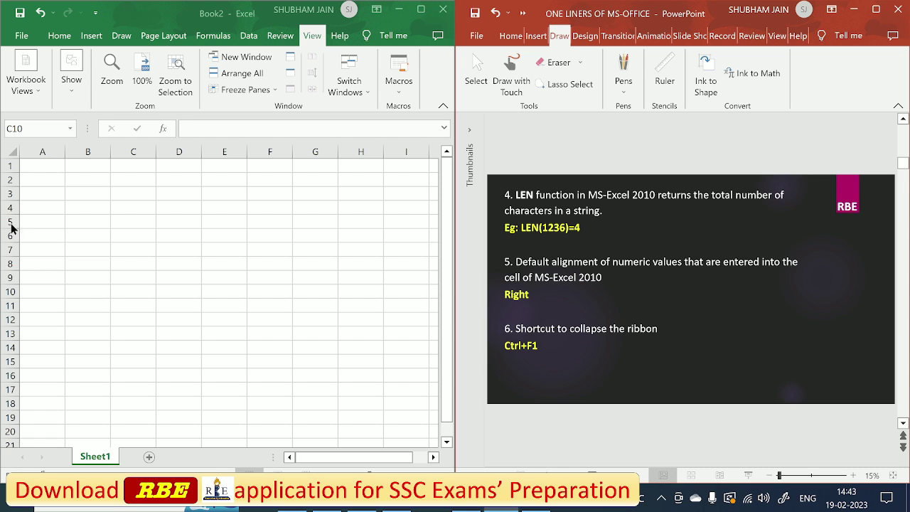
{"action": "left_click", "coordinate": [55, 211]}
{"action": "type", "text": "65451"}
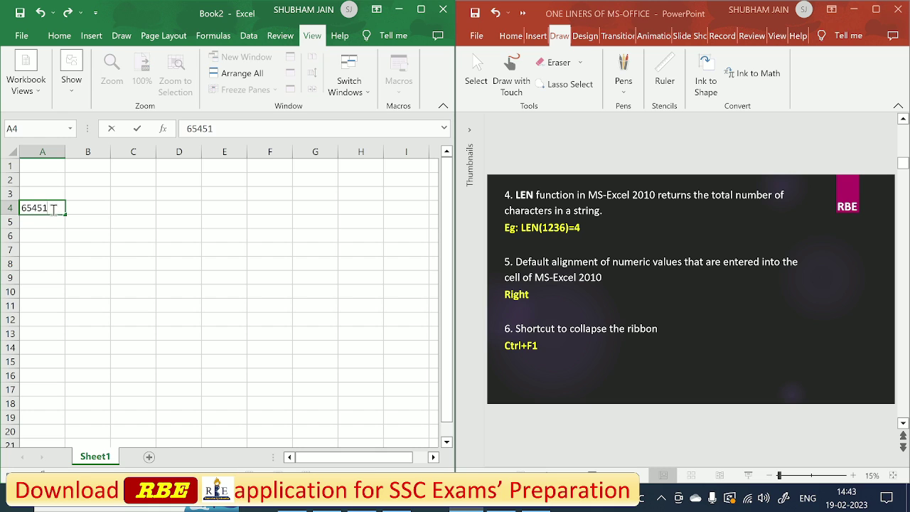
{"action": "type", "text": "26456"}
{"action": "left_click", "coordinate": [80, 237]}
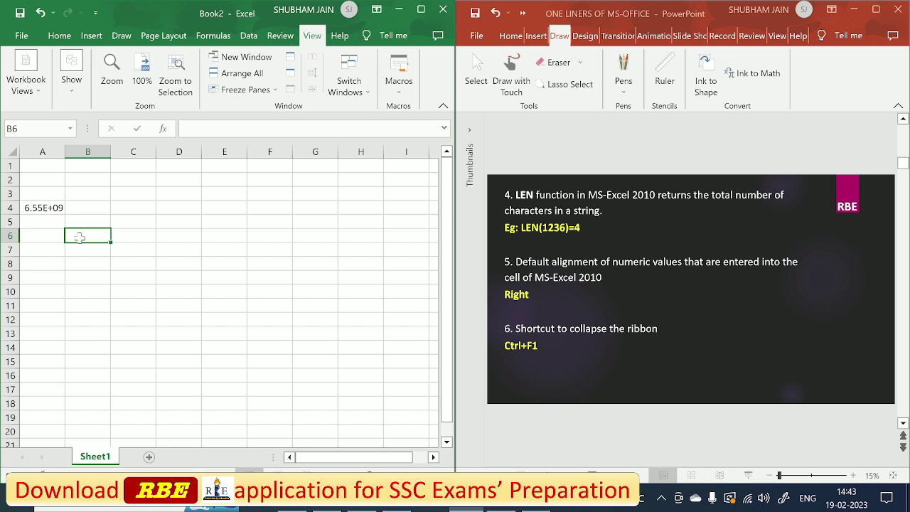
{"action": "left_click", "coordinate": [61, 206]}
{"action": "left_click", "coordinate": [91, 236]}
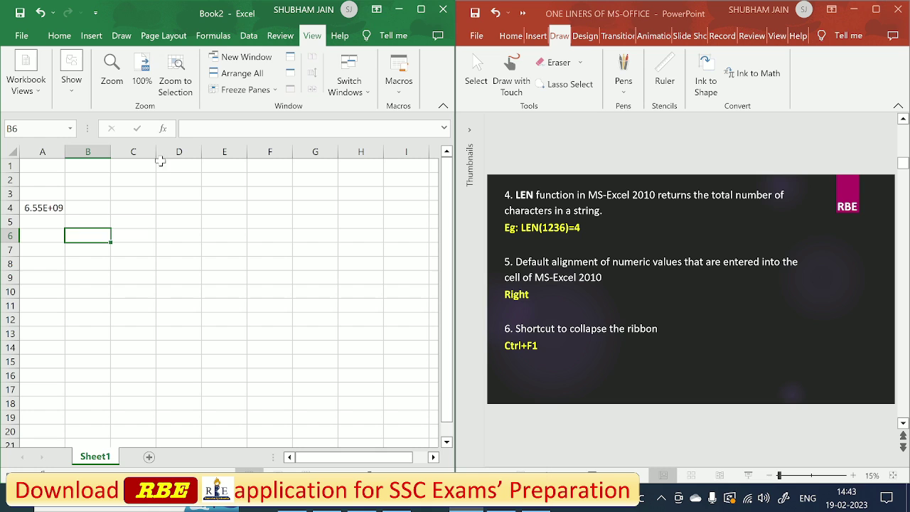
{"action": "left_click", "coordinate": [50, 211]}
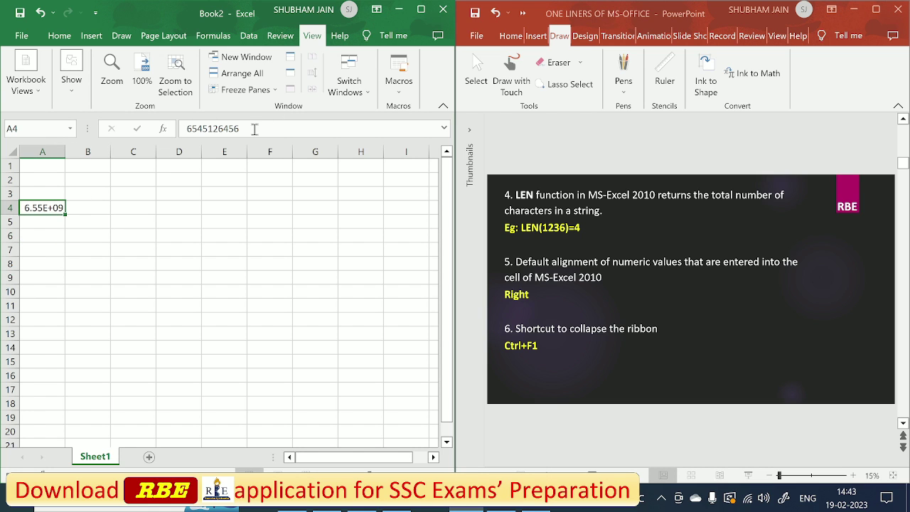
{"action": "left_click", "coordinate": [95, 239]}
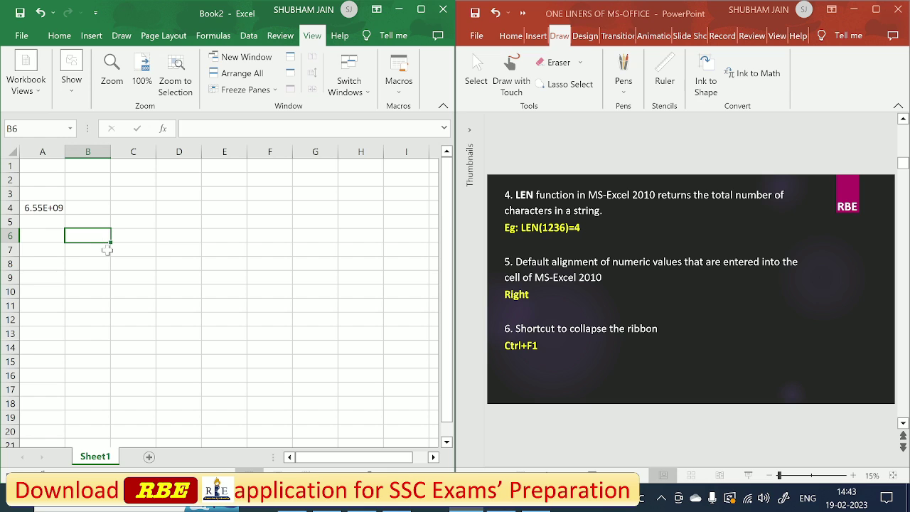
{"action": "type", "text": "="}
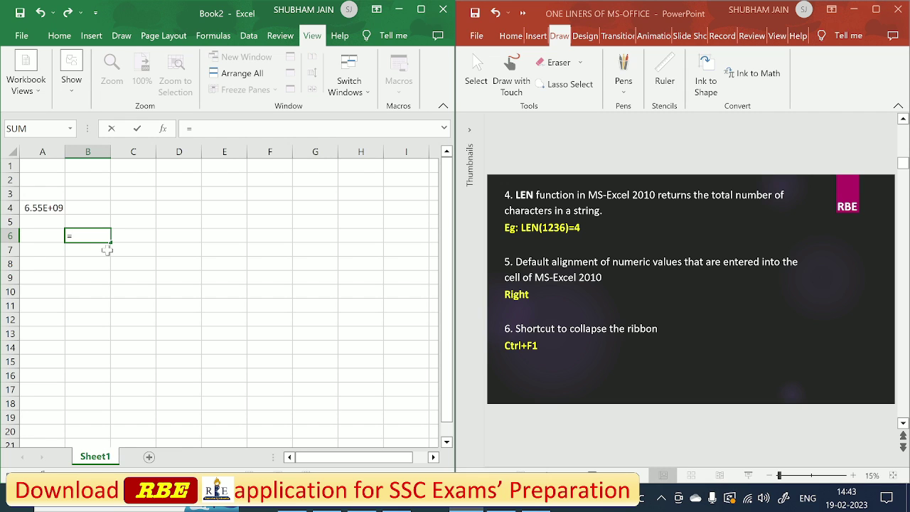
Enter =LEN(A4) in B6 to return 10, then check A4's full value.
{"action": "type", "text": "L"}
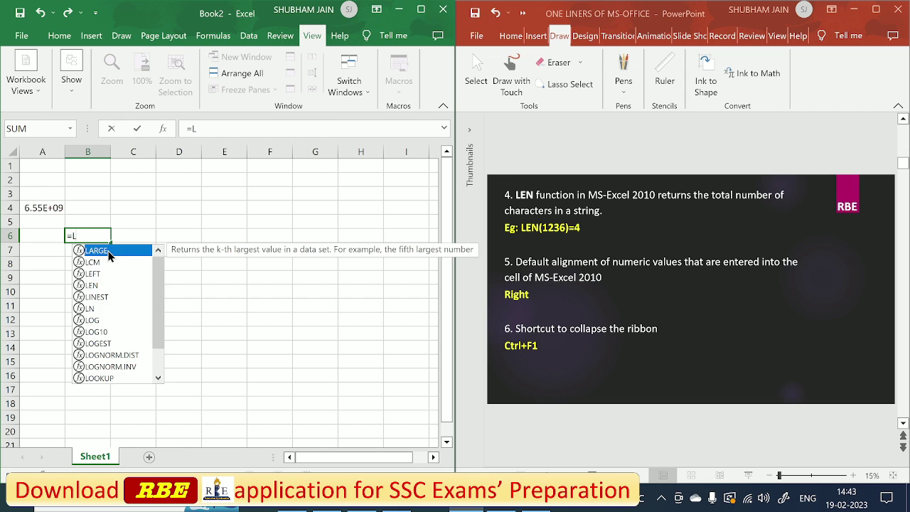
{"action": "type", "text": "EN"}
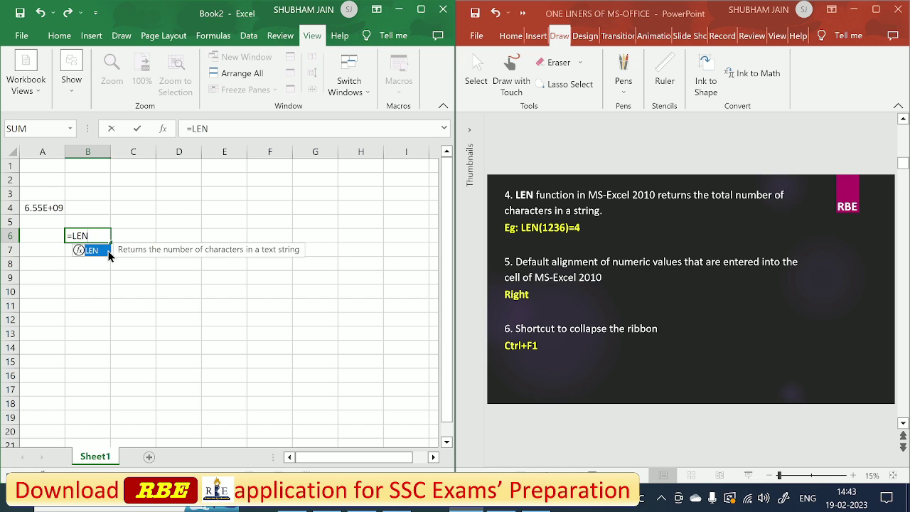
{"action": "double_click", "coordinate": [92, 250]}
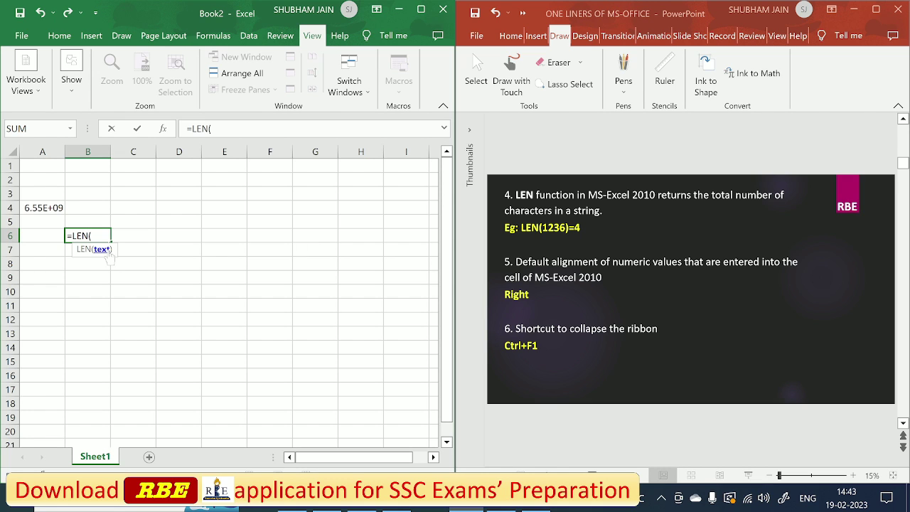
{"action": "left_click", "coordinate": [51, 208]}
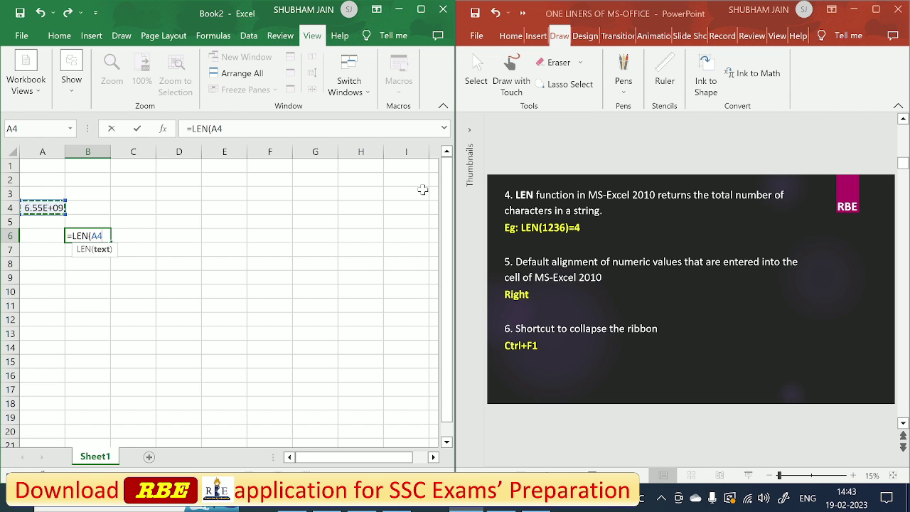
{"action": "key", "text": "Return"}
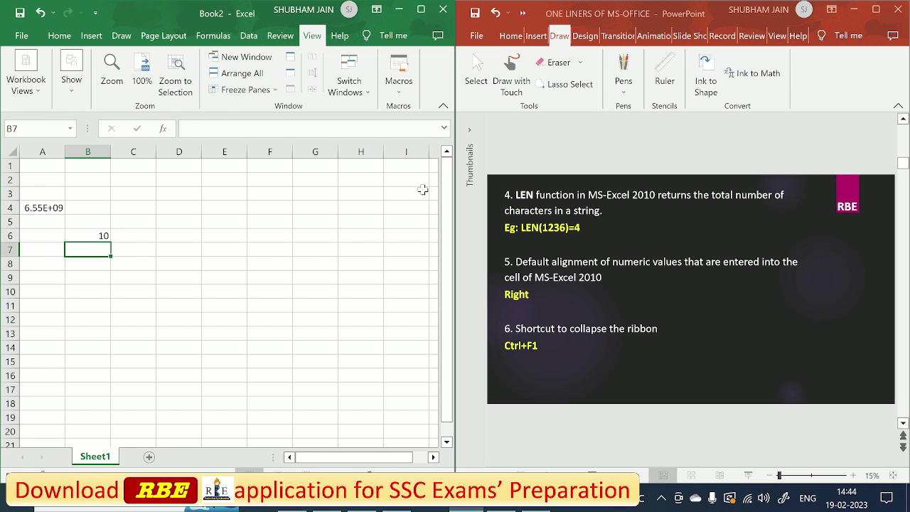
{"action": "left_click", "coordinate": [43, 208]}
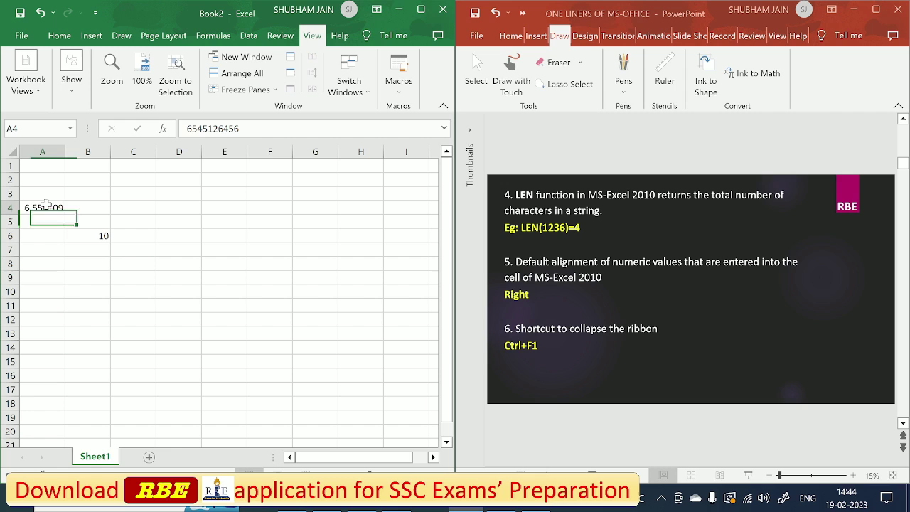
{"action": "double_click", "coordinate": [239, 129]}
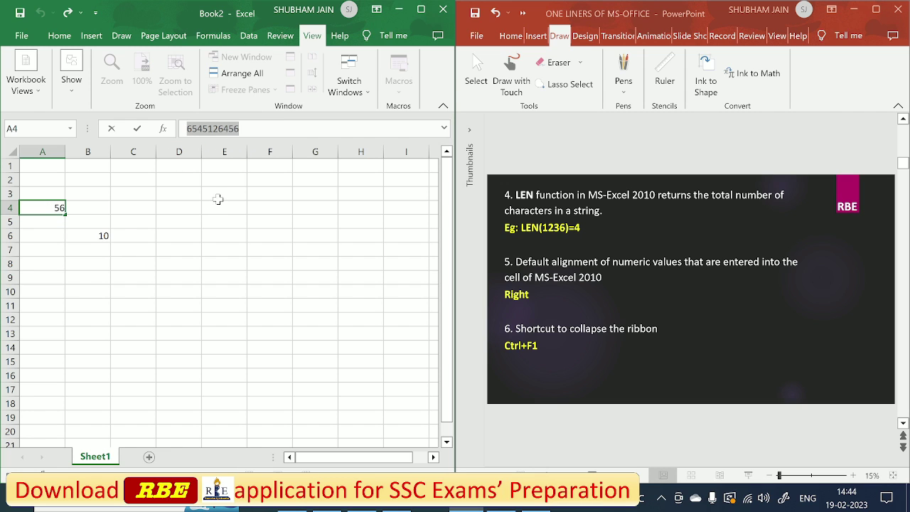
{"action": "left_click", "coordinate": [101, 233]}
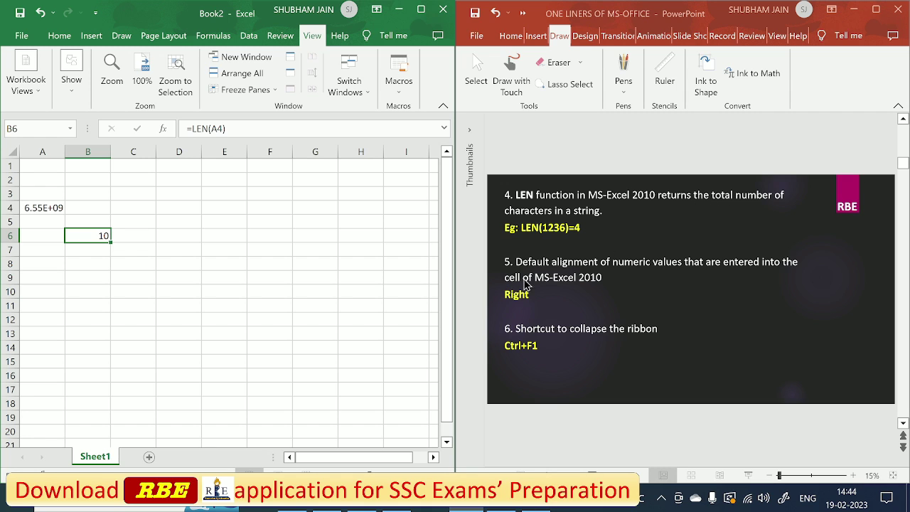
Enter sample numbers 4564 in D8, 41356 in E9 and 46536 in D9.
{"action": "left_click", "coordinate": [181, 264]}
{"action": "type", "text": "4564"}
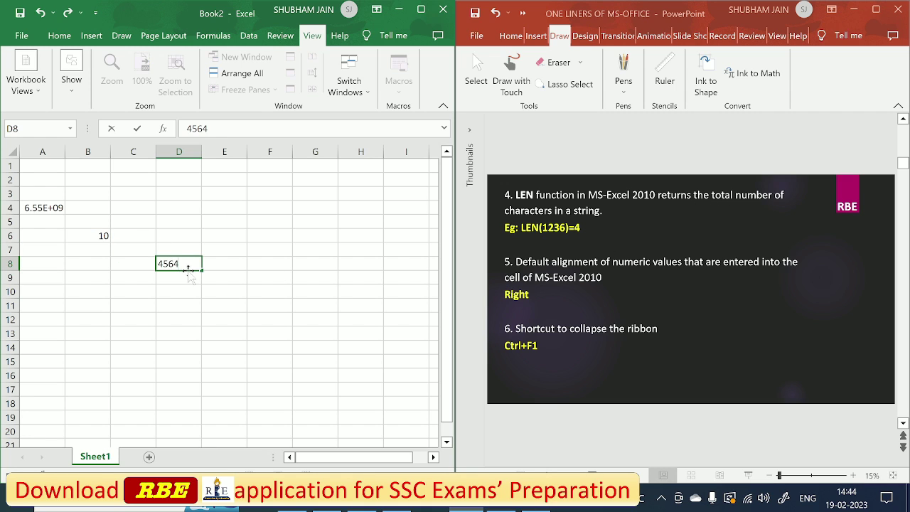
{"action": "left_click", "coordinate": [240, 276]}
{"action": "type", "text": "41356"}
{"action": "left_click", "coordinate": [342, 263]}
{"action": "left_click", "coordinate": [193, 276]}
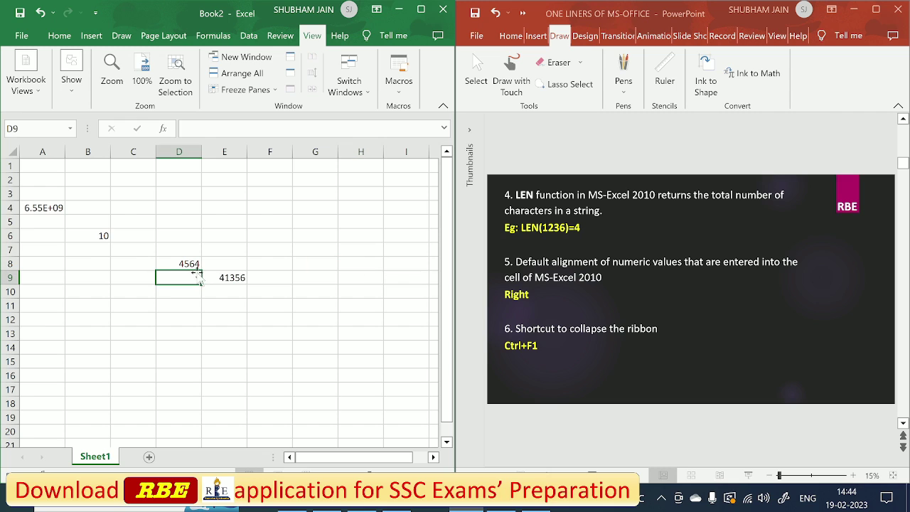
{"action": "type", "text": "k;"}
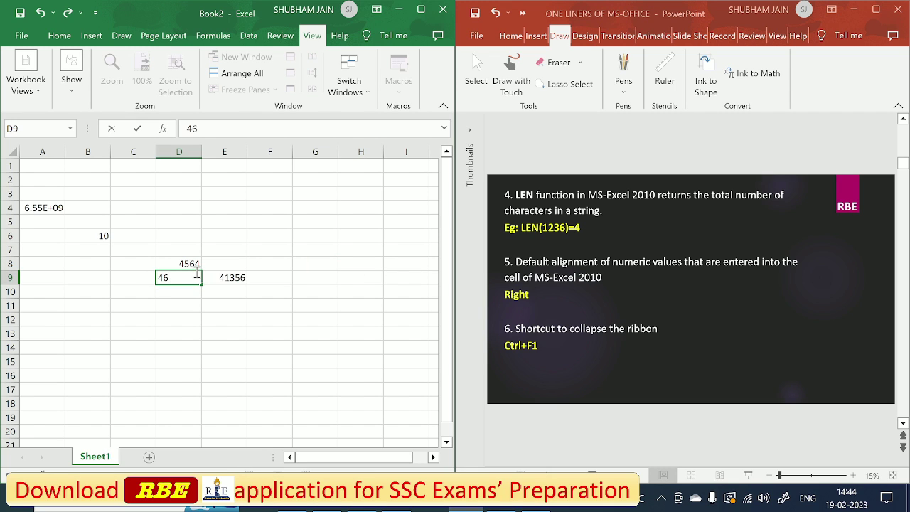
{"action": "type", "text": "536"}
{"action": "key", "text": "Return"}
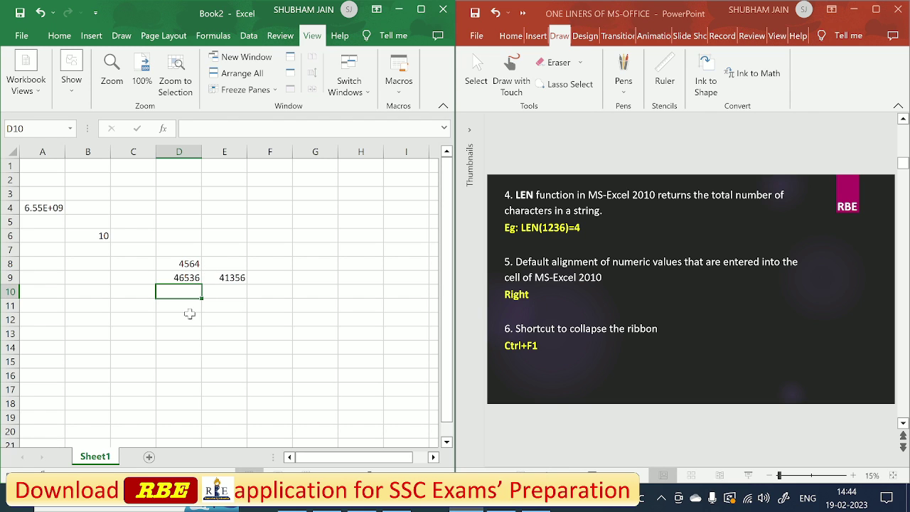
Enter sample text entries dgfsg and fchfch in D10 and D11.
{"action": "type", "text": "dgfsg"}
{"action": "key", "text": "Return"}
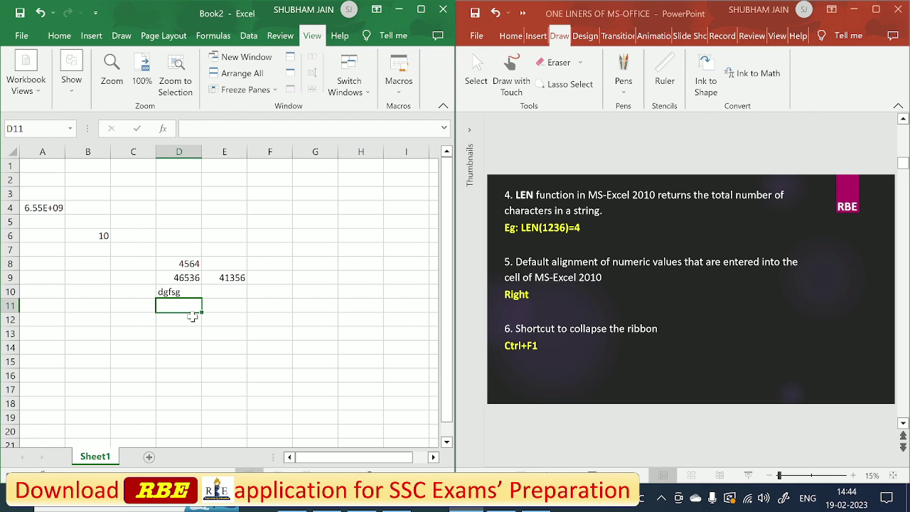
{"action": "type", "text": "fchfch"}
{"action": "key", "text": "Return"}
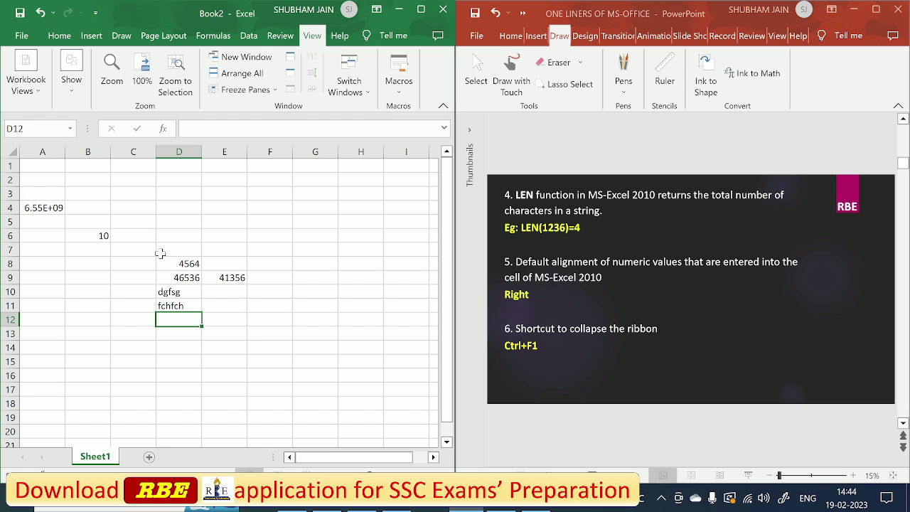
Collapse the ribbon with Ctrl+F1, undo the D11 text entry, maximize Book2, and restore the ribbon.
{"action": "key", "text": "ctrl+F1"}
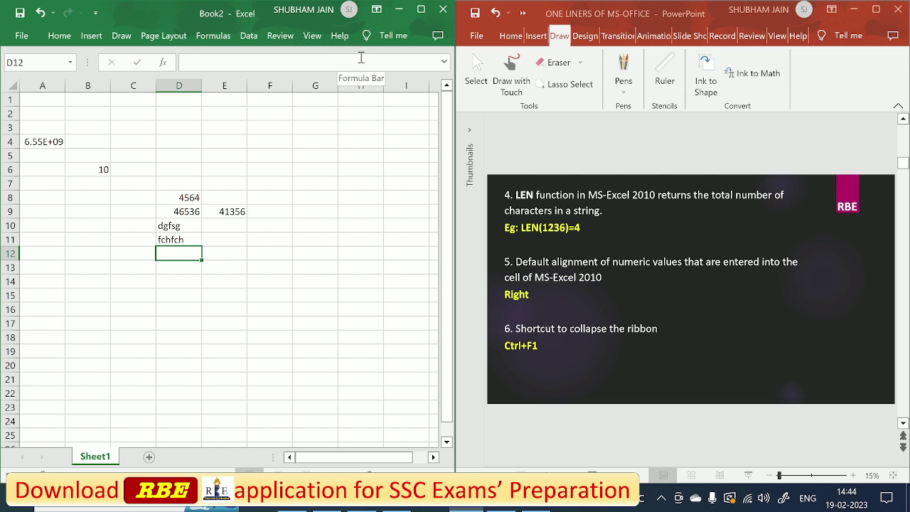
{"action": "key", "text": "ctrl+z"}
{"action": "left_click", "coordinate": [421, 9]}
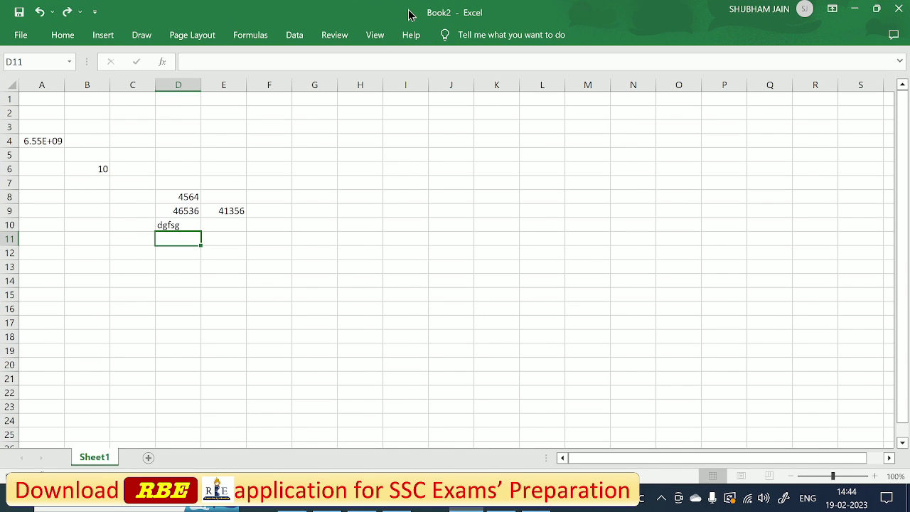
{"action": "key", "text": "ctrl+F1"}
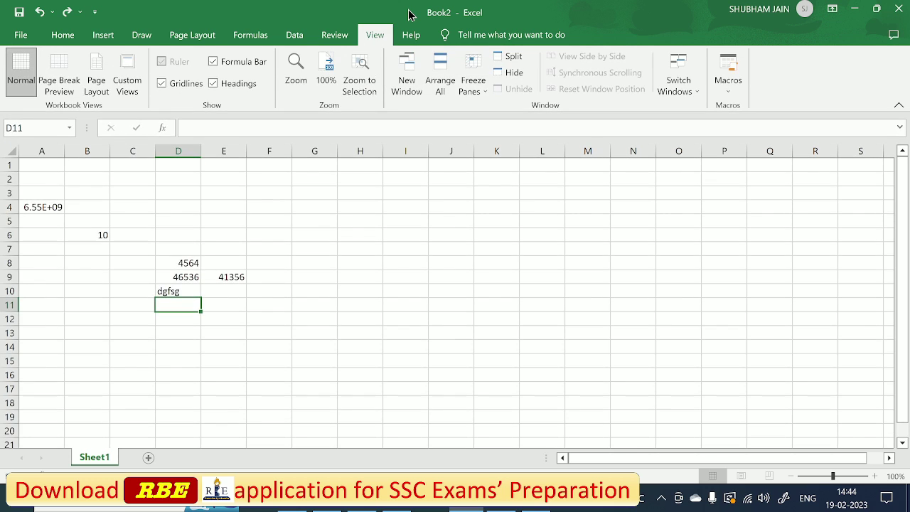
Put Excel back beside PowerPoint and scroll the slide to one-liners 7–8.
{"action": "double_click", "coordinate": [409, 14]}
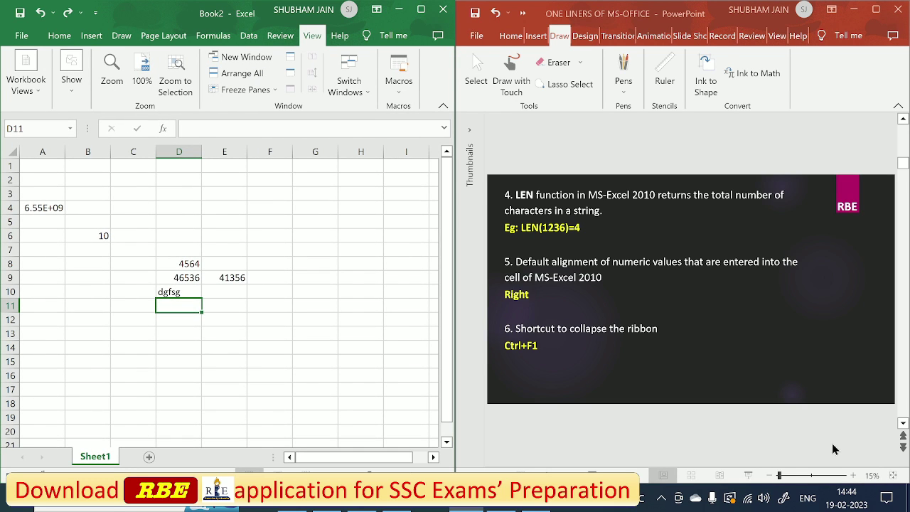
{"action": "left_click", "coordinate": [692, 404]}
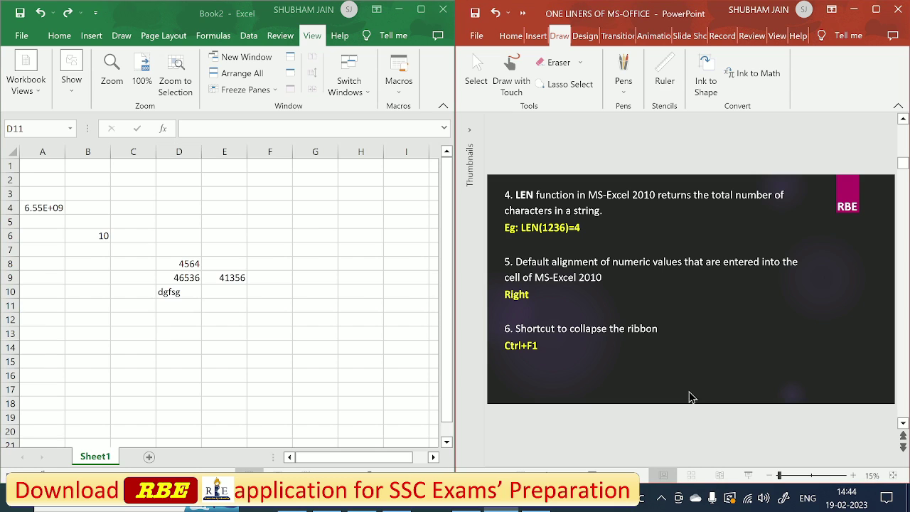
{"action": "scroll", "coordinate": [689, 393], "scroll_direction": "down", "scroll_amount": 1}
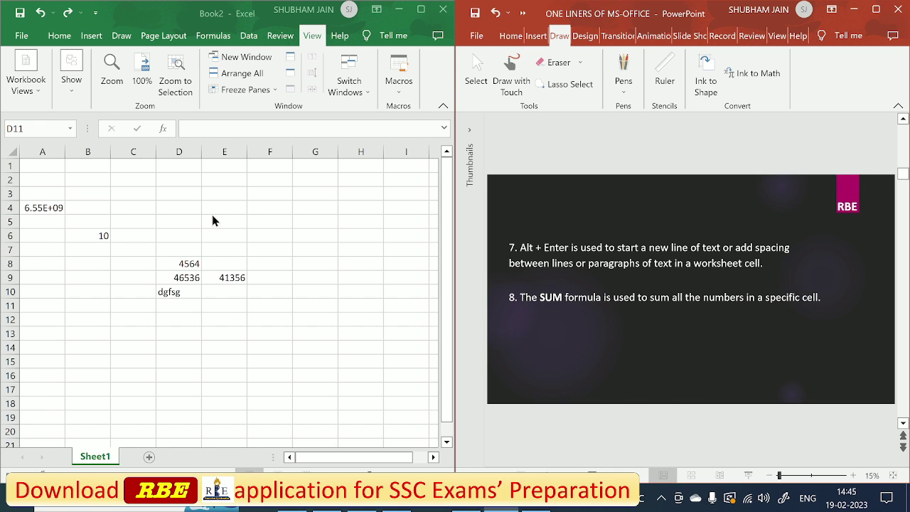
Type sdfadgfjajdshfsjhfajhfdjahhdfljshfa in D5, reselect it on the Home tab, and maximize Excel.
{"action": "left_click", "coordinate": [172, 222]}
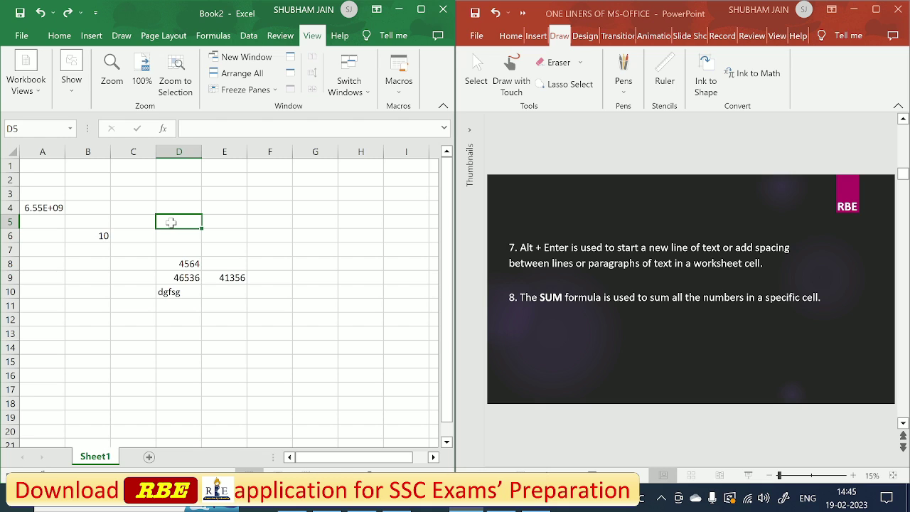
{"action": "type", "text": "sdfadgfjajdshfsjhf"}
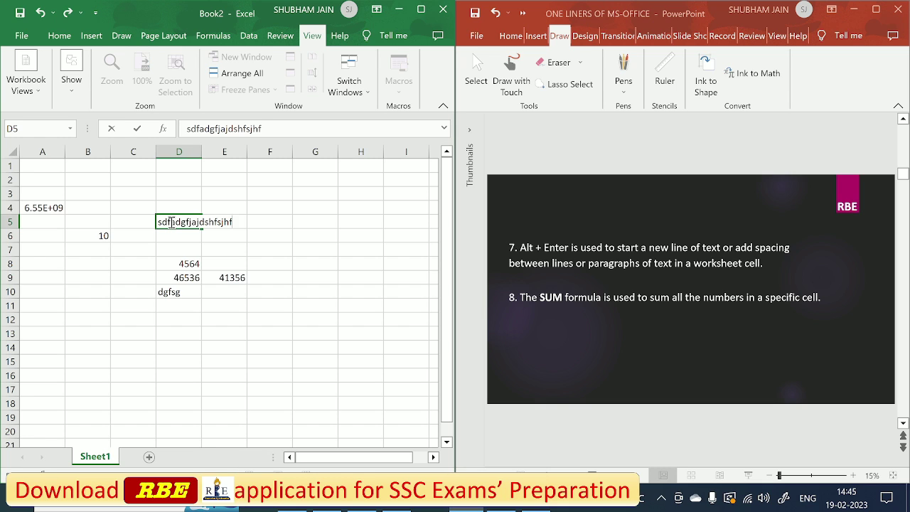
{"action": "type", "text": "ajhfdjahhdfljshfa"}
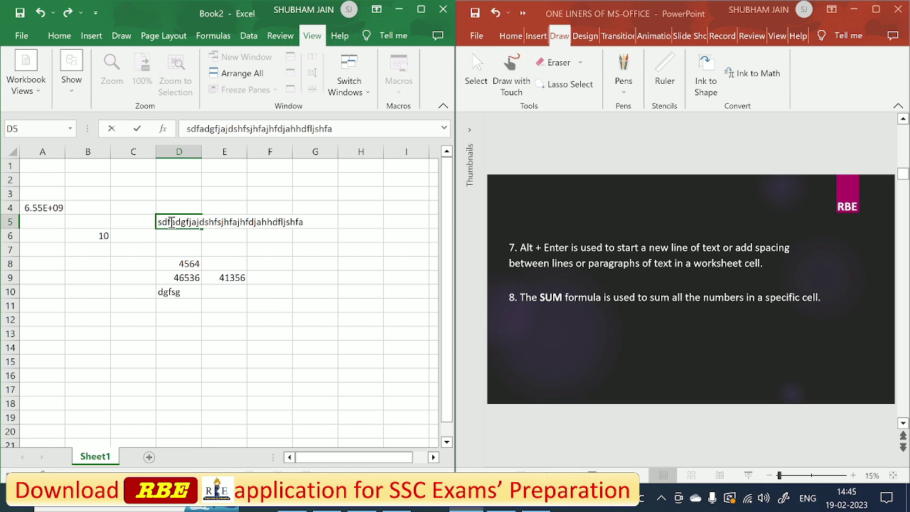
{"action": "key", "text": "Return"}
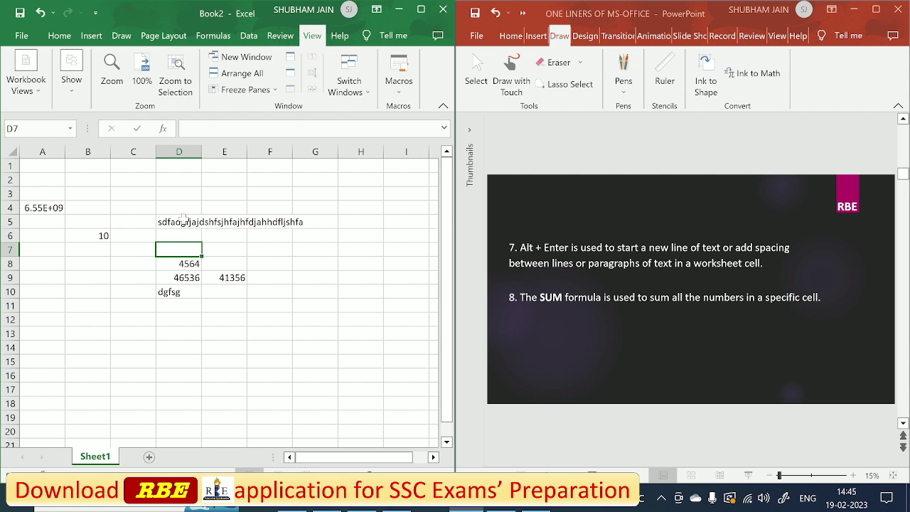
{"action": "left_click", "coordinate": [183, 220]}
{"action": "left_click", "coordinate": [59, 35]}
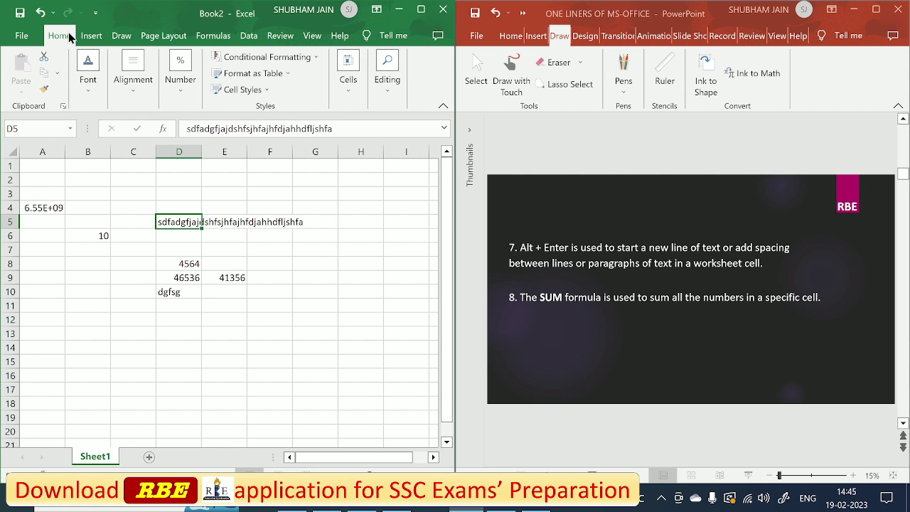
{"action": "left_click", "coordinate": [421, 9]}
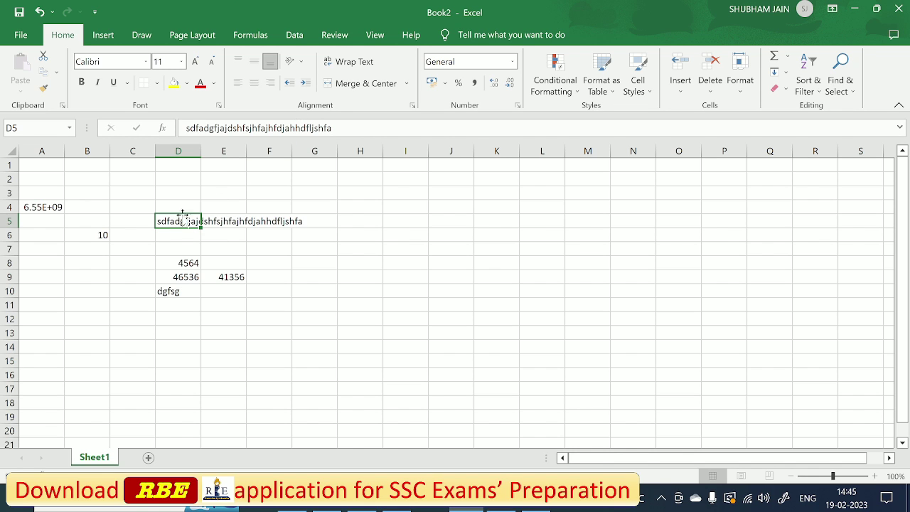
Wrap D5's text, then enter adsjkhgdah, lhgdjahdf and klaghfklghv as three lines in F9.
{"action": "left_click", "coordinate": [357, 62]}
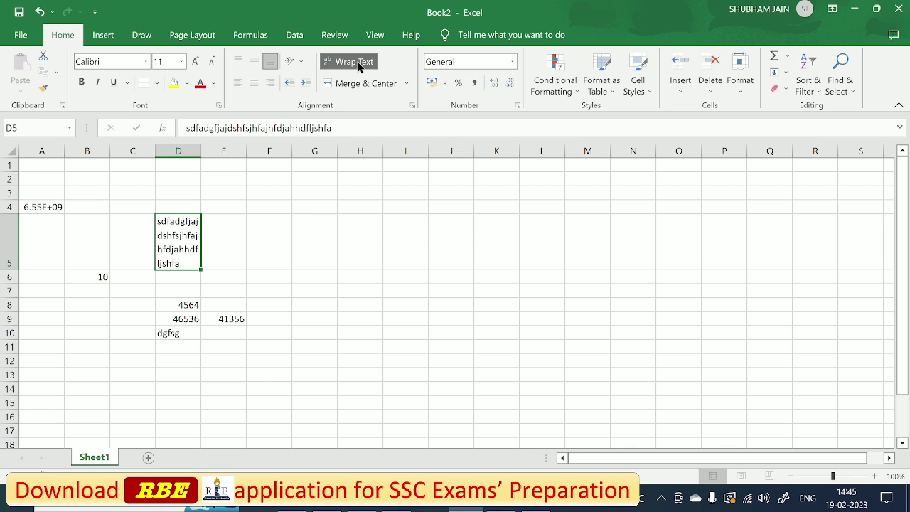
{"action": "left_click", "coordinate": [220, 241]}
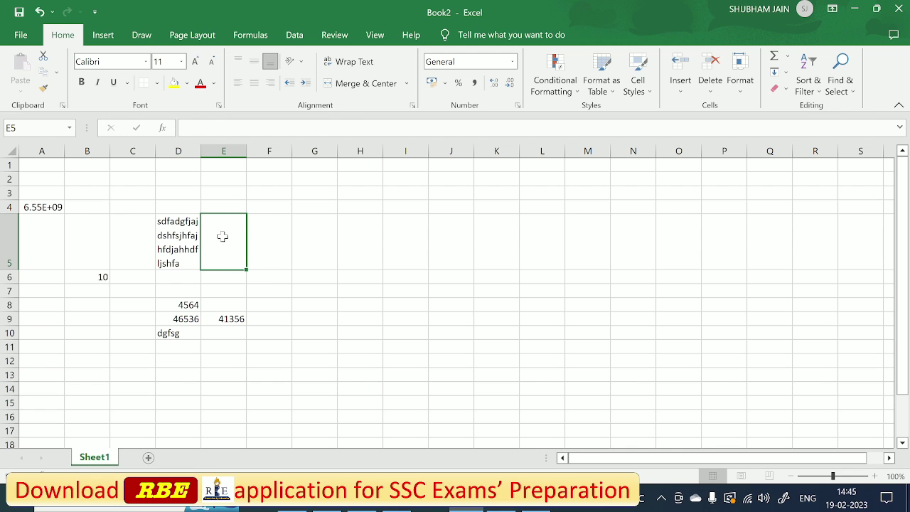
{"action": "left_click", "coordinate": [284, 319]}
{"action": "type", "text": "adsjk"}
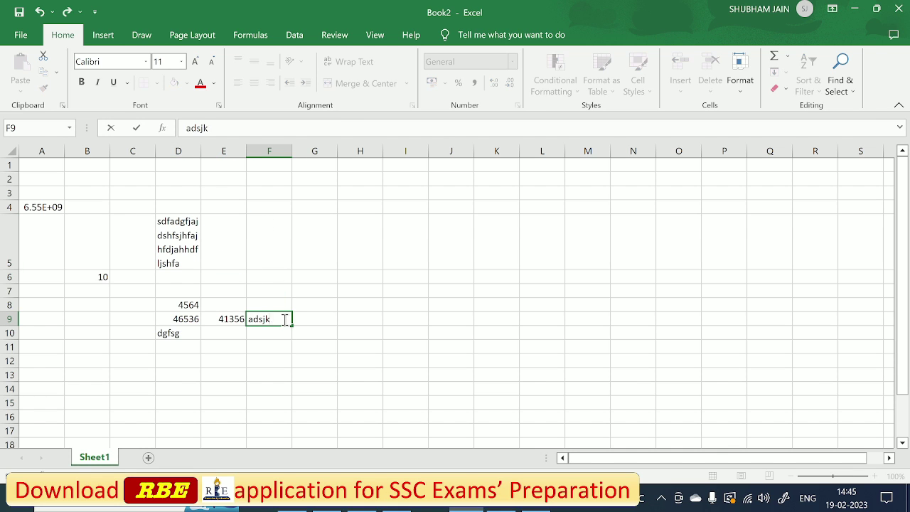
{"action": "type", "text": "hgdah"}
{"action": "key", "text": "Return"}
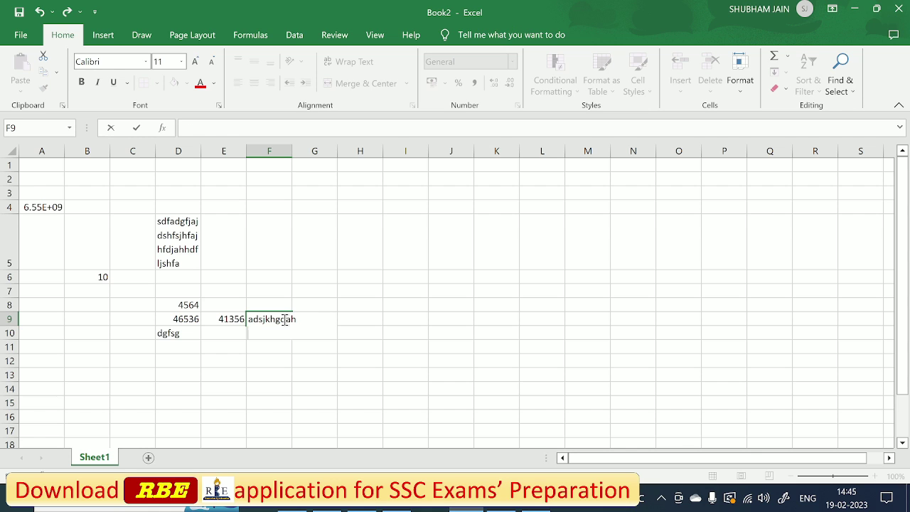
{"action": "type", "text": "alhgdjahdf"}
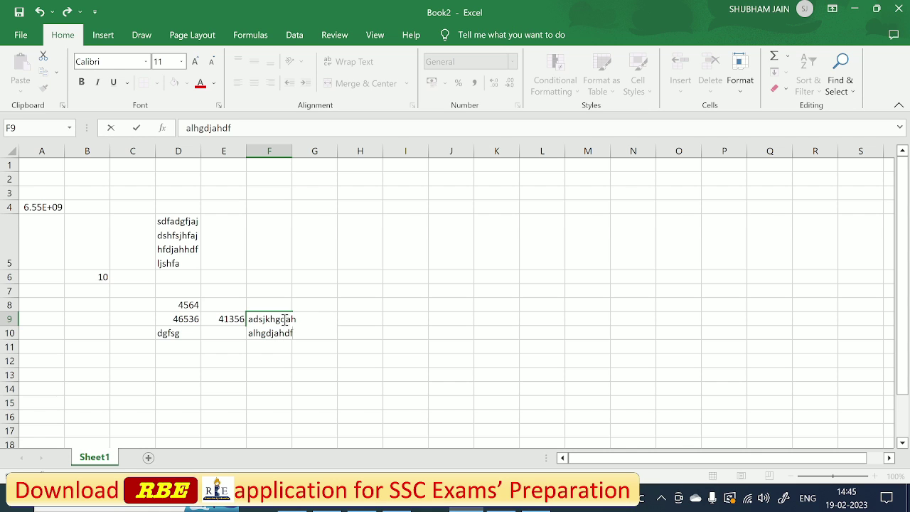
{"action": "key", "text": "Return"}
{"action": "type", "text": "klaghfklghv"}
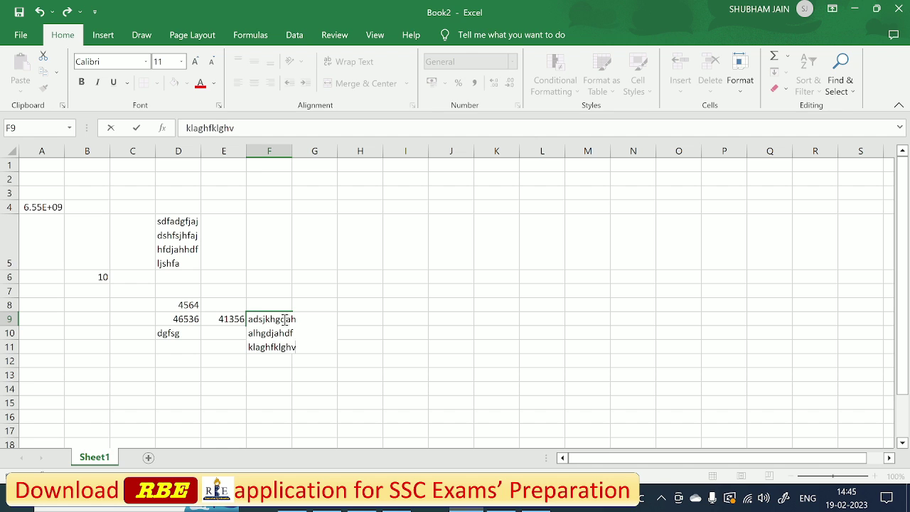
{"action": "left_click", "coordinate": [325, 289]}
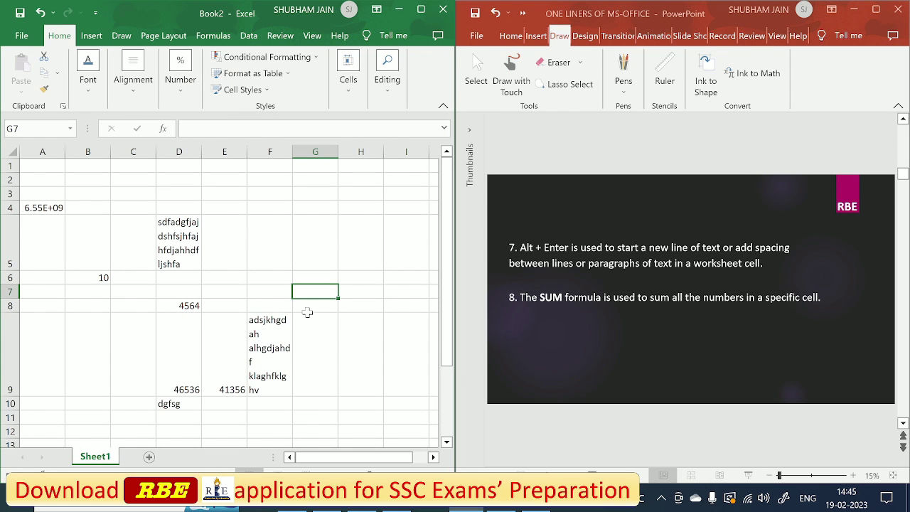
Enter =SUM(D9:E9) in cell F5 to get 87892.
{"action": "left_click", "coordinate": [585, 307]}
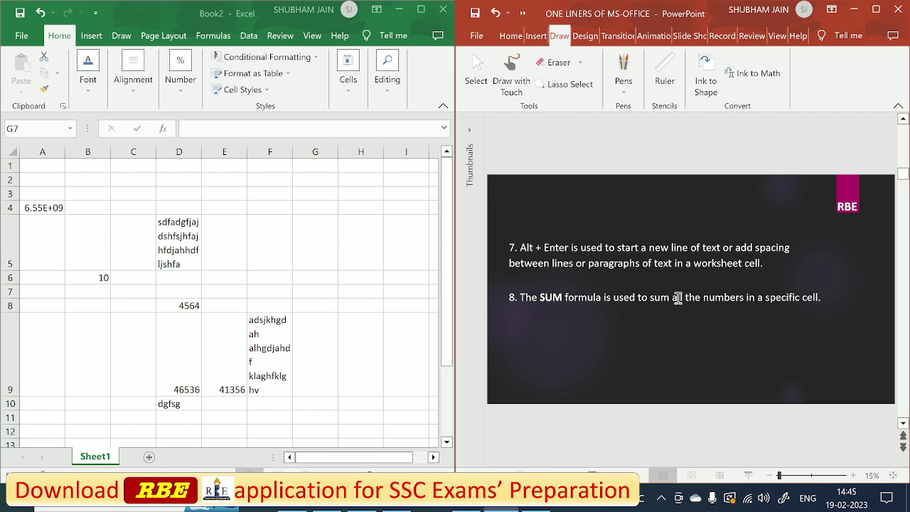
{"action": "left_click", "coordinate": [273, 256]}
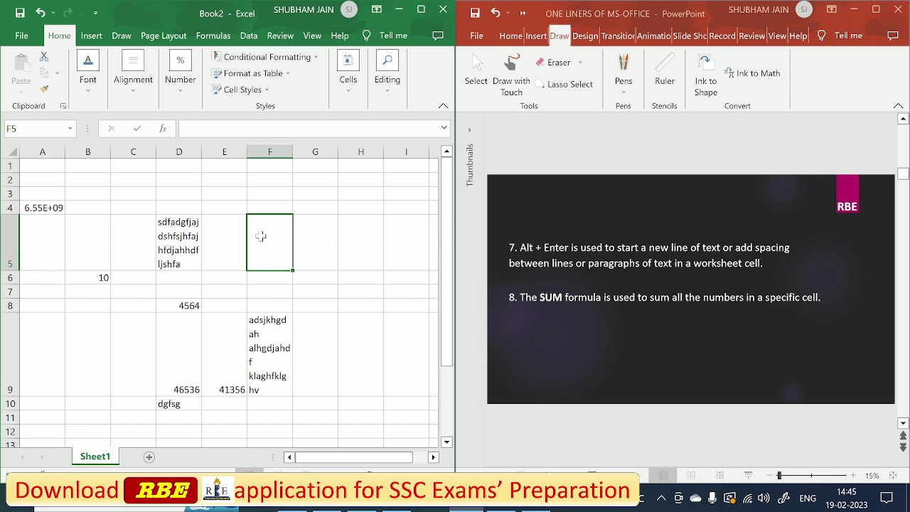
{"action": "type", "text": "="}
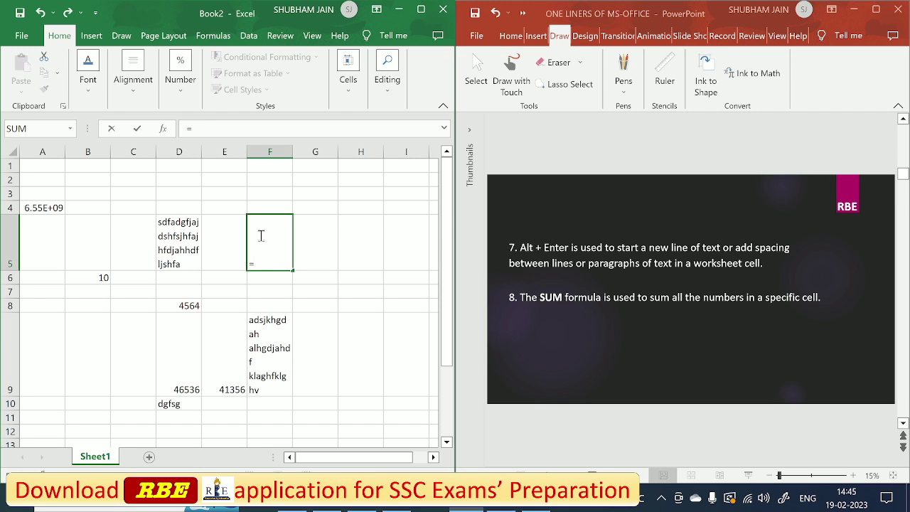
{"action": "type", "text": "sum"}
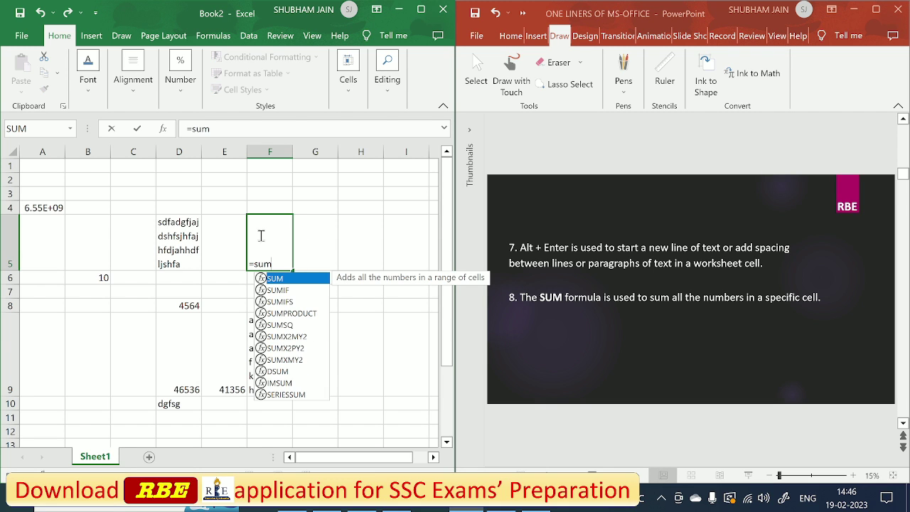
{"action": "type", "text": "("}
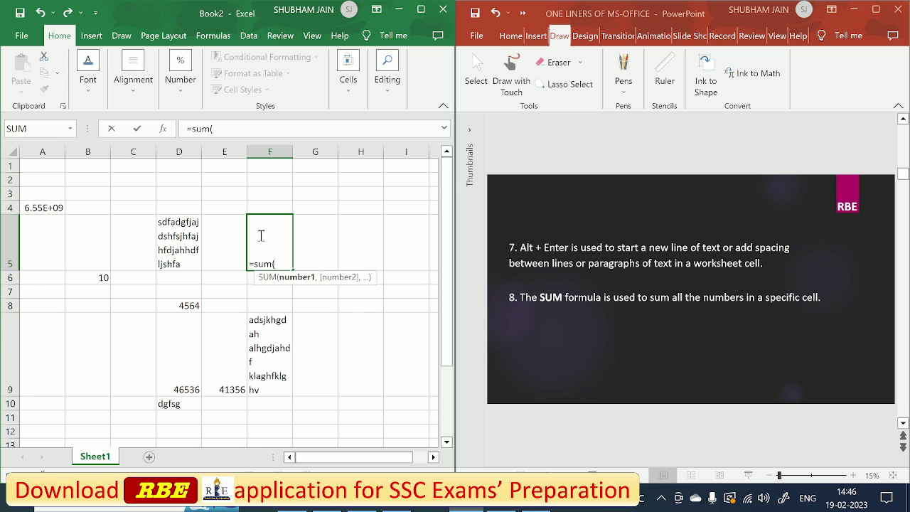
{"action": "left_click_drag", "start_coordinate": [193, 378], "coordinate": [218, 384]}
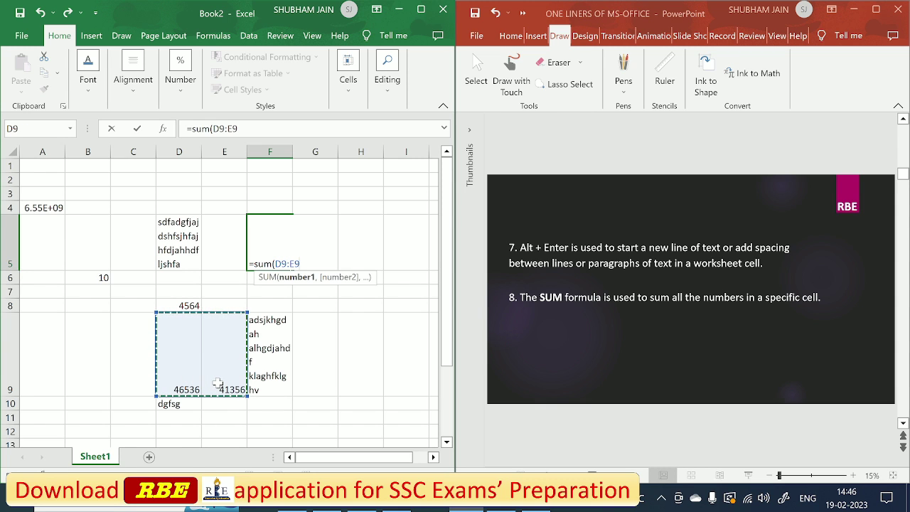
{"action": "type", "text": ")"}
{"action": "key", "text": "Return"}
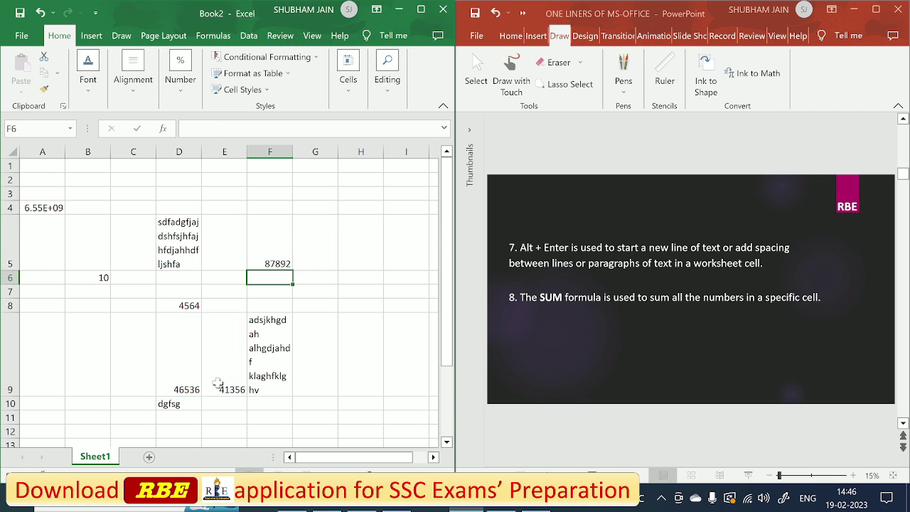
Check F5's formula, then advance the PowerPoint deck to the next slide.
{"action": "left_click", "coordinate": [285, 254]}
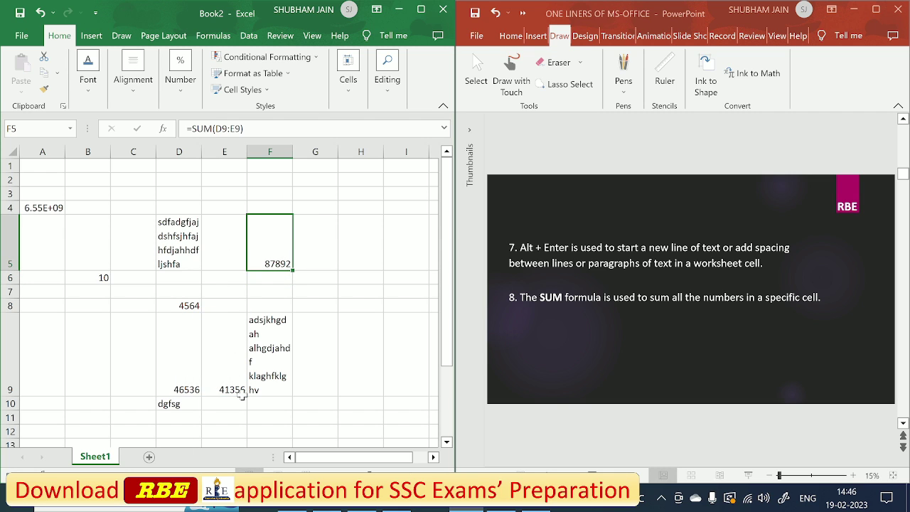
{"action": "left_click", "coordinate": [602, 254]}
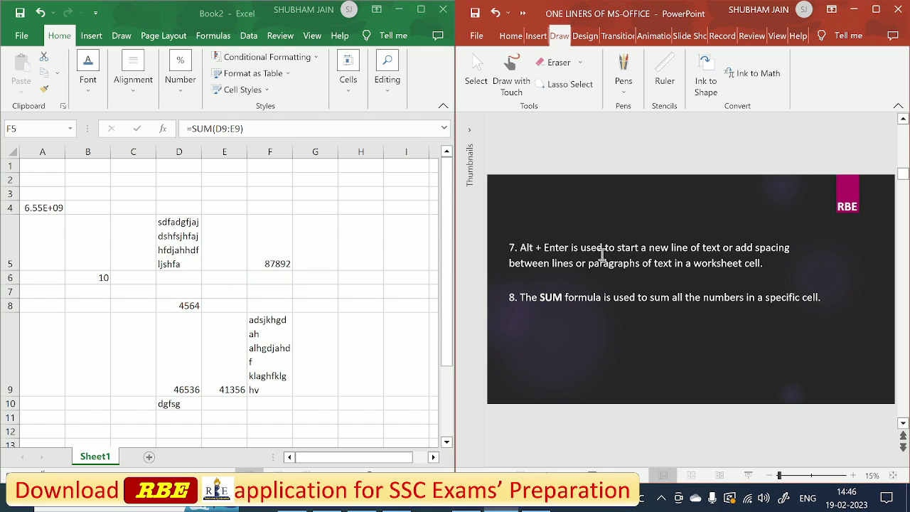
{"action": "scroll", "coordinate": [601, 254], "scroll_direction": "down", "scroll_amount": 1}
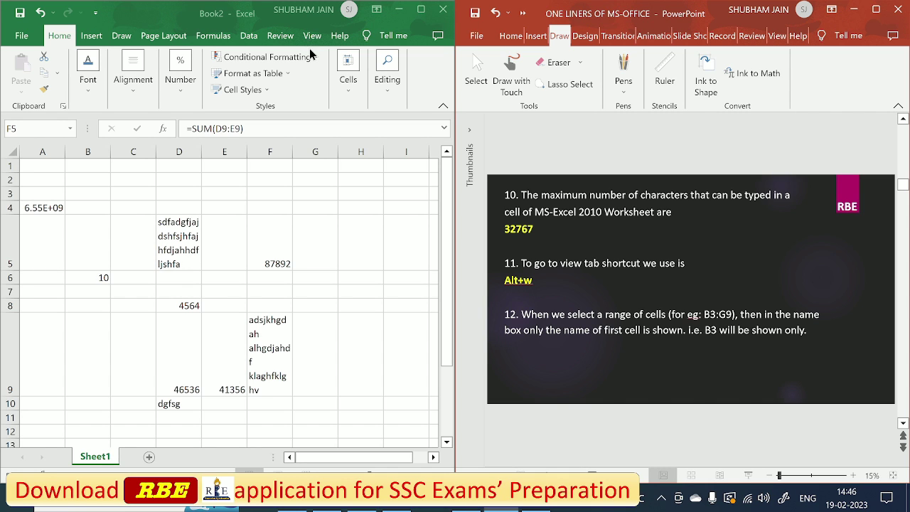
Type SCznxbc into G5, show the View tab's commands, and move down to G9.
{"action": "left_click", "coordinate": [288, 245]}
{"action": "left_click", "coordinate": [308, 237]}
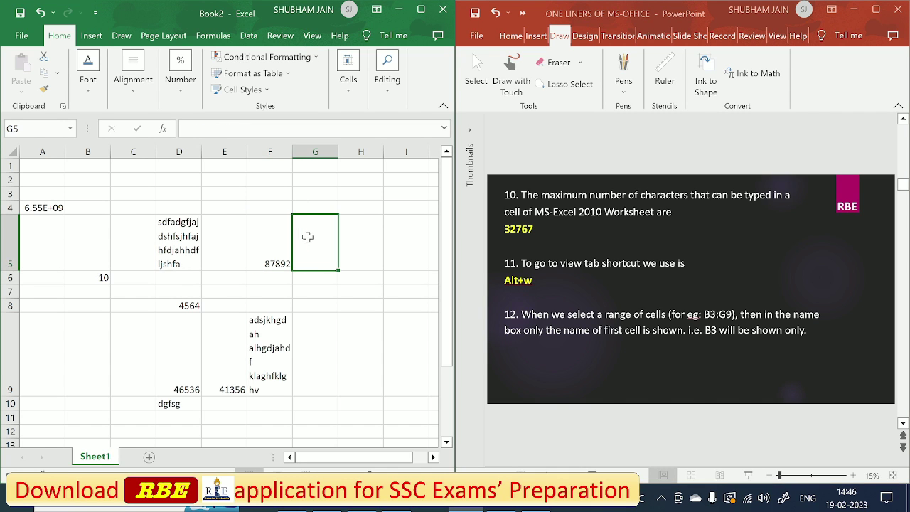
{"action": "type", "text": "SCznxbc"}
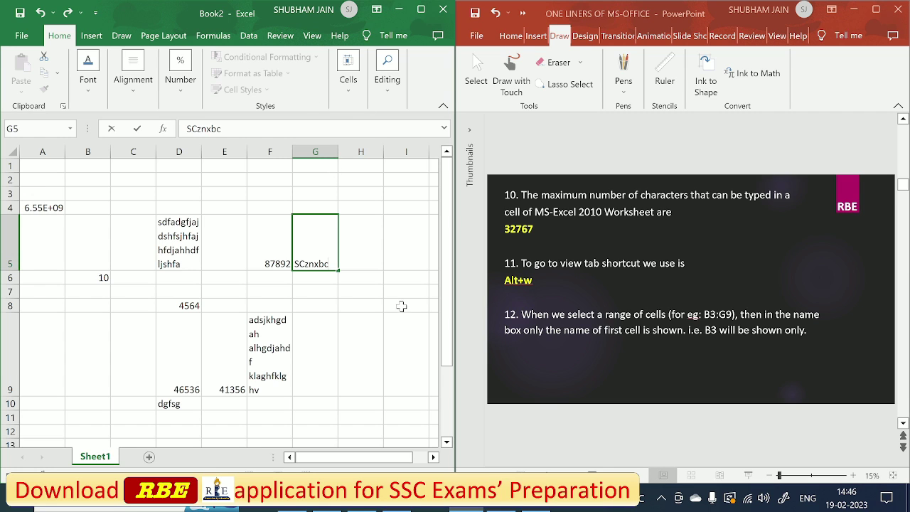
{"action": "key", "text": "alt+w"}
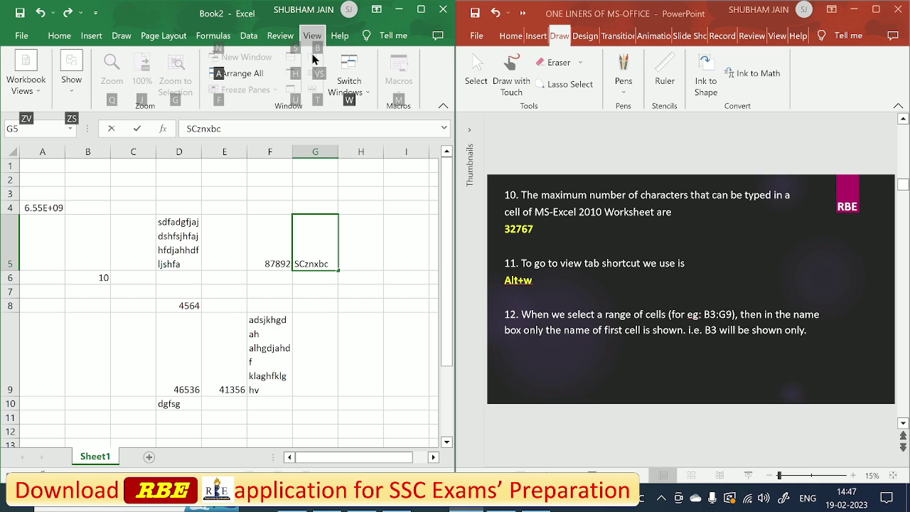
{"action": "key", "text": "Escape"}
{"action": "key", "text": "Down"}
{"action": "key", "text": "Down"}
{"action": "key", "text": "Down"}
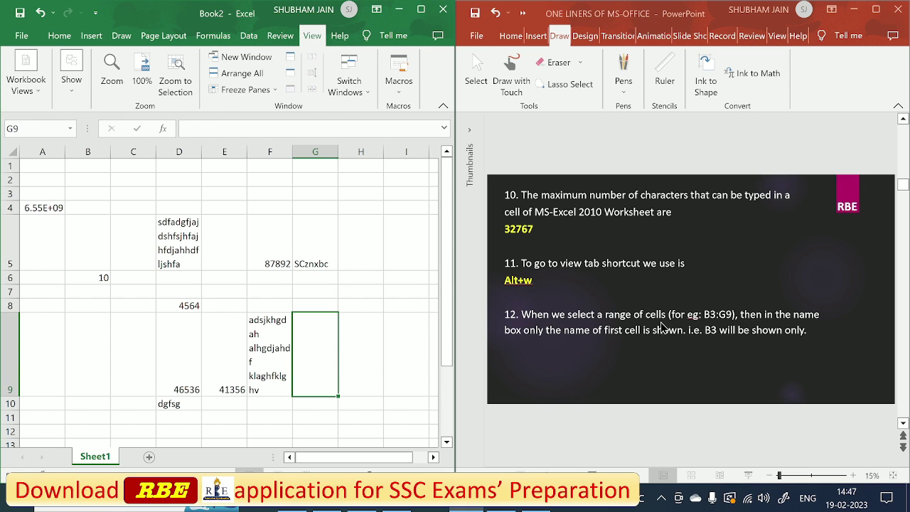
Select a block from A1, then B3:G9 so the Name Box shows B3; advance the slides.
{"action": "left_click", "coordinate": [46, 164]}
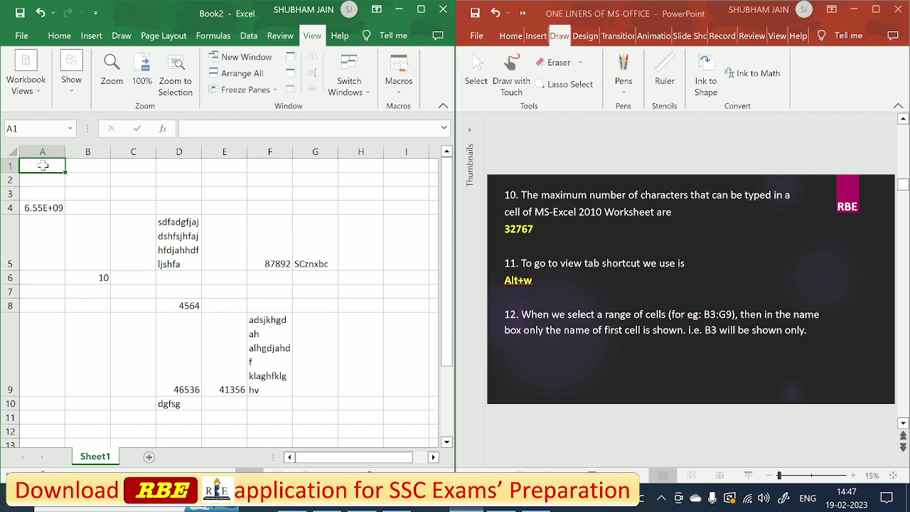
{"action": "mouse_move", "coordinate": [43, 165]}
{"action": "left_mouse_down"}
{"action": "mouse_move", "coordinate": [304, 289]}
{"action": "mouse_move", "coordinate": [362, 341]}
{"action": "mouse_move", "coordinate": [386, 382]}
{"action": "left_mouse_up"}
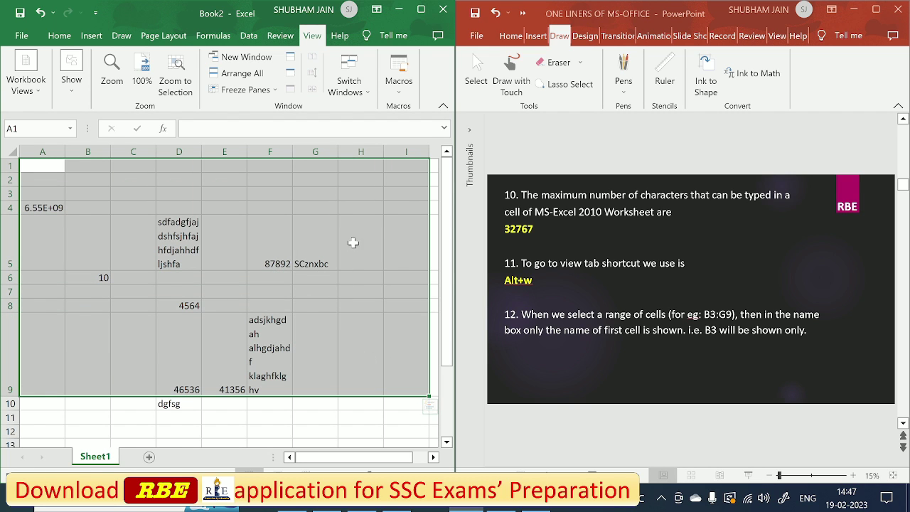
{"action": "left_click", "coordinate": [24, 165]}
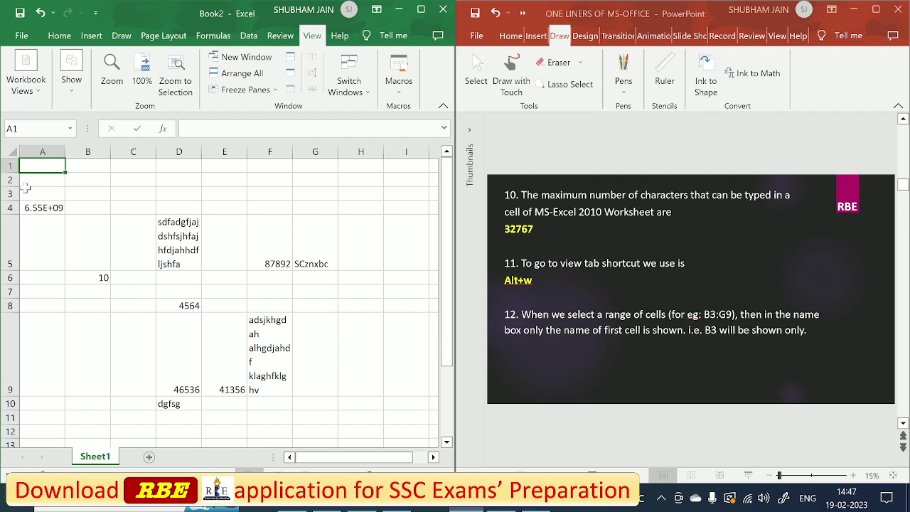
{"action": "mouse_move", "coordinate": [82, 193]}
{"action": "left_mouse_down"}
{"action": "mouse_move", "coordinate": [188, 211]}
{"action": "mouse_move", "coordinate": [329, 355]}
{"action": "left_mouse_up"}
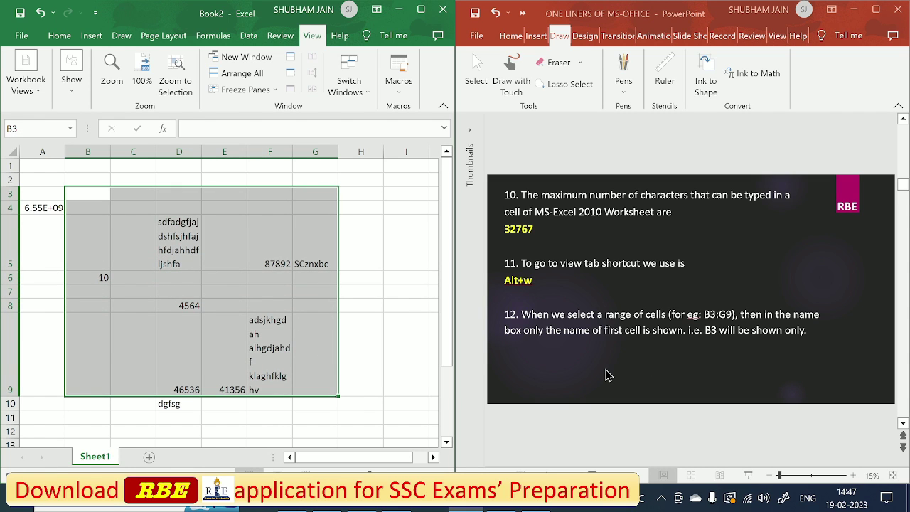
{"action": "left_click", "coordinate": [529, 361]}
{"action": "scroll", "coordinate": [529, 360], "scroll_direction": "down", "scroll_amount": 1}
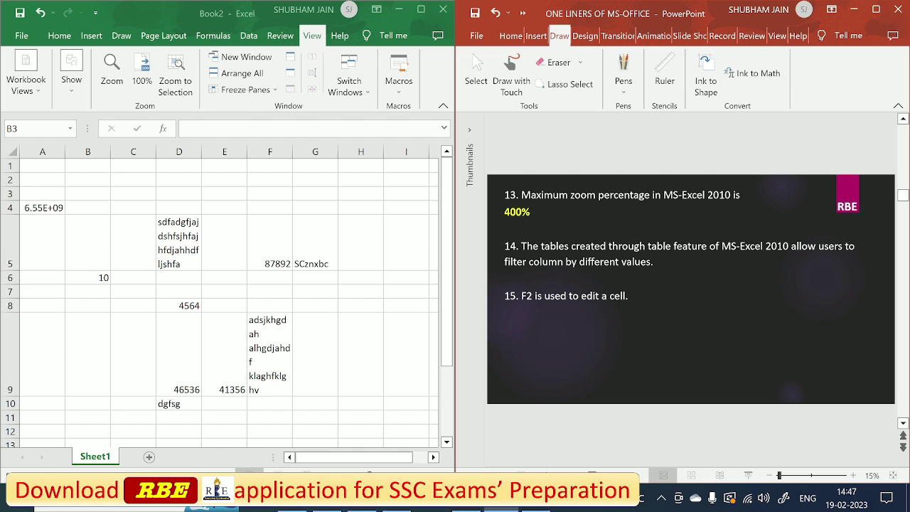
Zoom the sheet out and back, select D5:F9, and maximize the Excel window.
{"action": "left_click", "coordinate": [420, 475]}
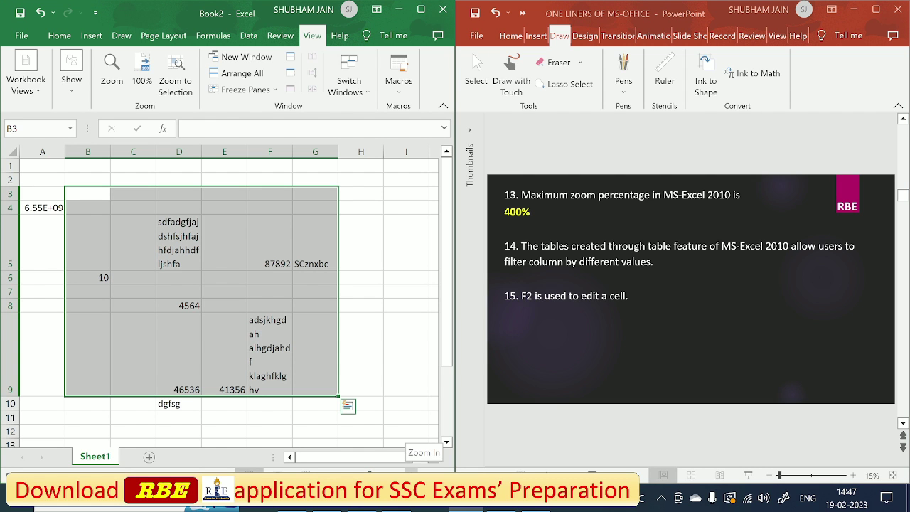
{"action": "mouse_move", "coordinate": [380, 475]}
{"action": "left_mouse_down"}
{"action": "mouse_move", "coordinate": [341, 475]}
{"action": "mouse_move", "coordinate": [380, 475]}
{"action": "left_mouse_up"}
{"action": "left_click", "coordinate": [361, 323]}
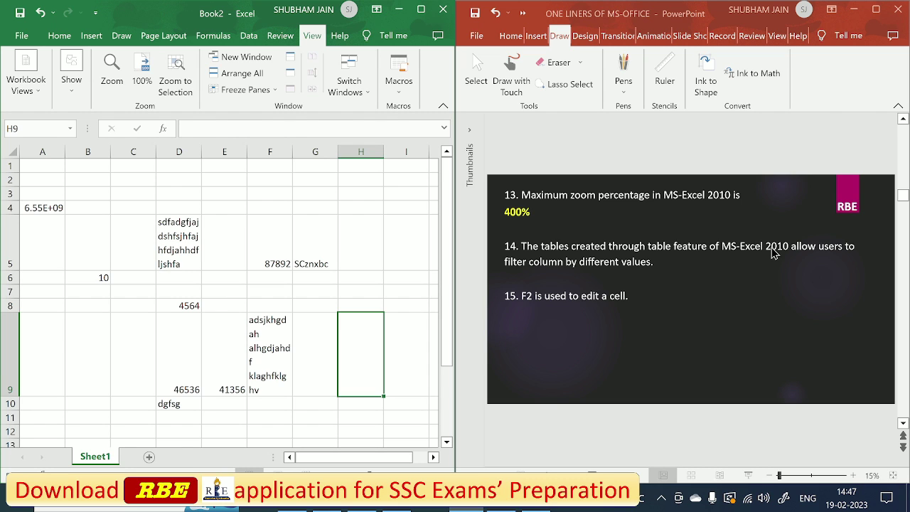
{"action": "left_click", "coordinate": [143, 243]}
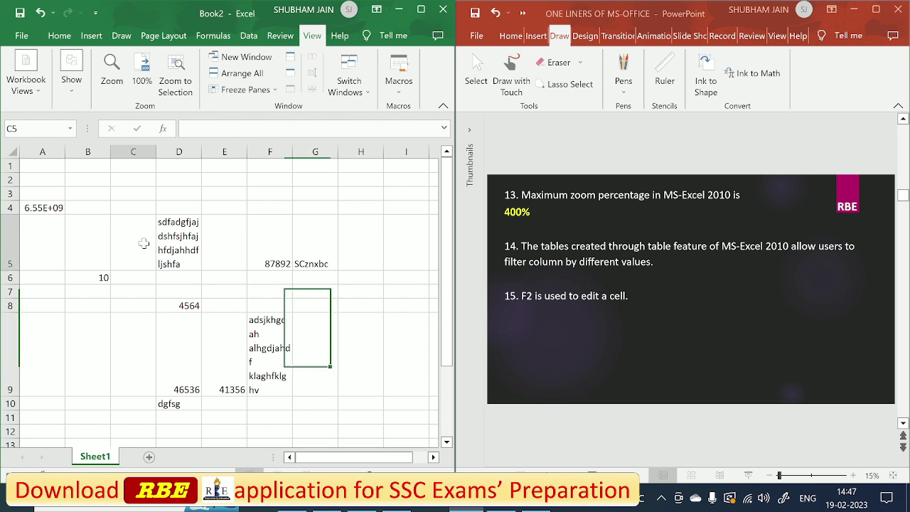
{"action": "mouse_move", "coordinate": [182, 244]}
{"action": "left_mouse_down"}
{"action": "mouse_move", "coordinate": [282, 338]}
{"action": "mouse_move", "coordinate": [279, 360]}
{"action": "left_mouse_up"}
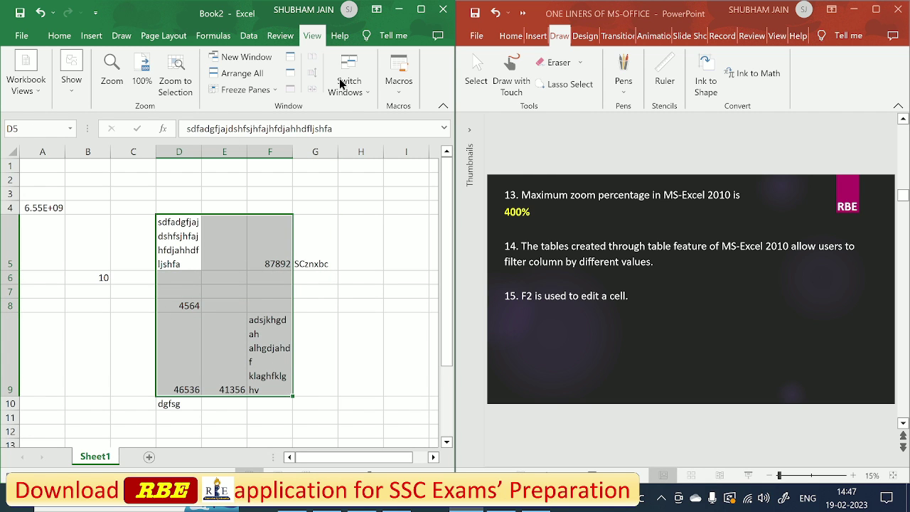
{"action": "left_click", "coordinate": [421, 9]}
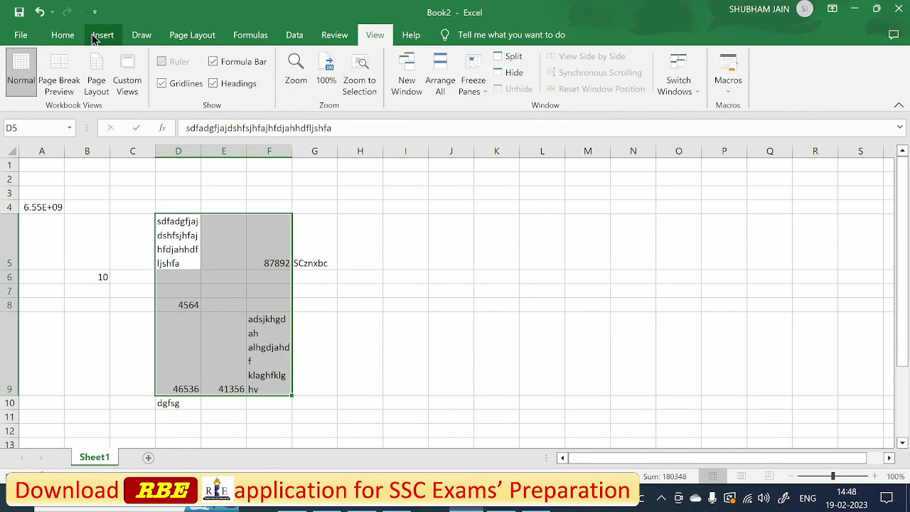
Insert a table from the selected range, creating Table1 with Column1–Column3 headers.
{"action": "left_click", "coordinate": [102, 35]}
{"action": "left_click", "coordinate": [118, 79]}
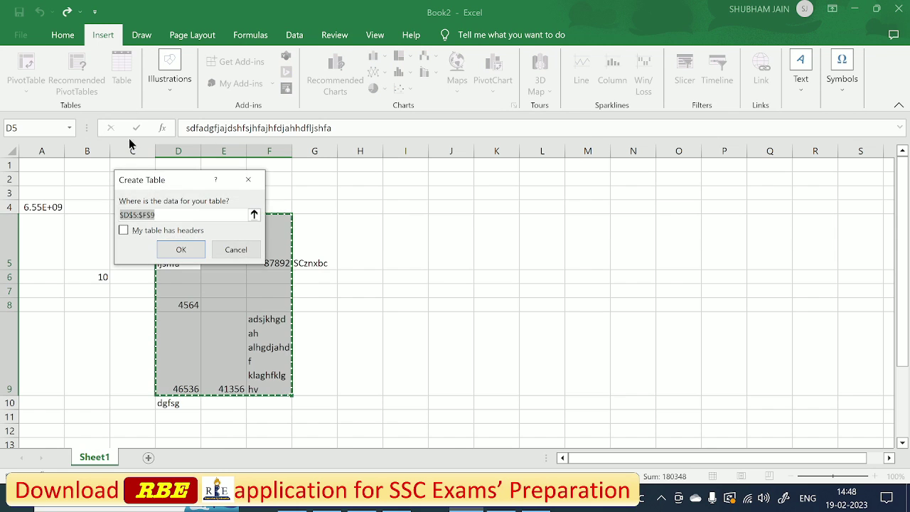
{"action": "left_click", "coordinate": [178, 250]}
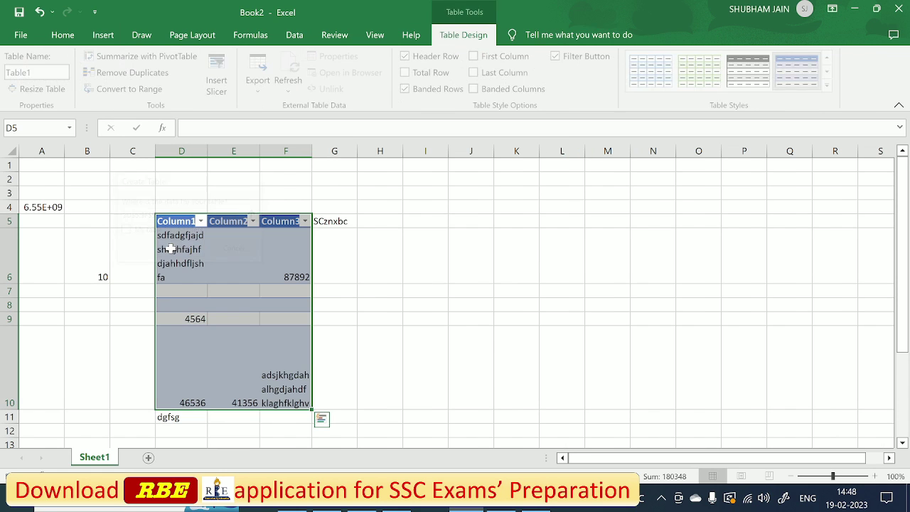
{"action": "left_click", "coordinate": [362, 260]}
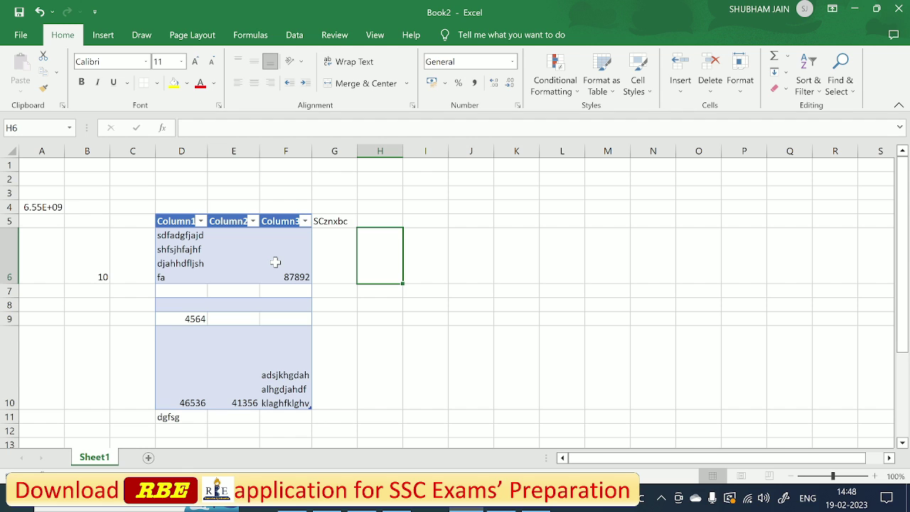
Filter Column1 to show only 4564, excluding 46536, the long text and blanks.
{"action": "left_click", "coordinate": [182, 222]}
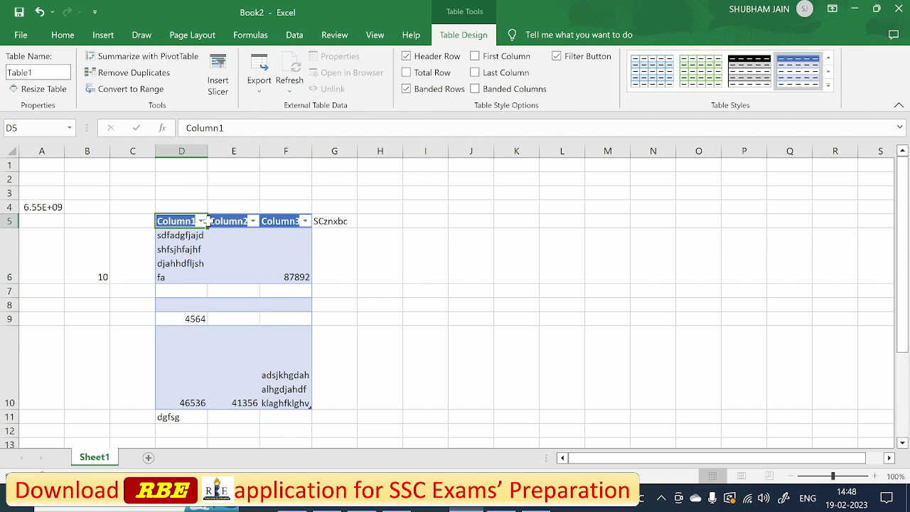
{"action": "left_click", "coordinate": [254, 224]}
{"action": "left_click", "coordinate": [267, 222]}
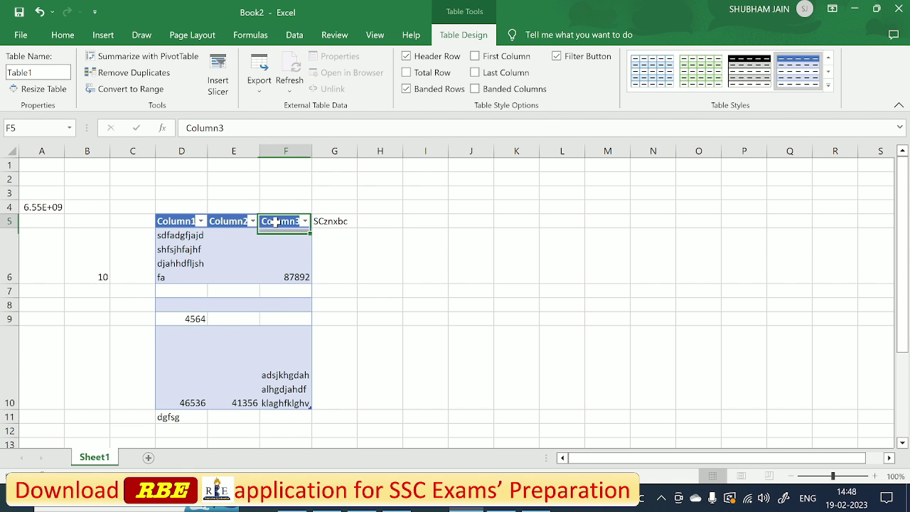
{"action": "left_click", "coordinate": [202, 222]}
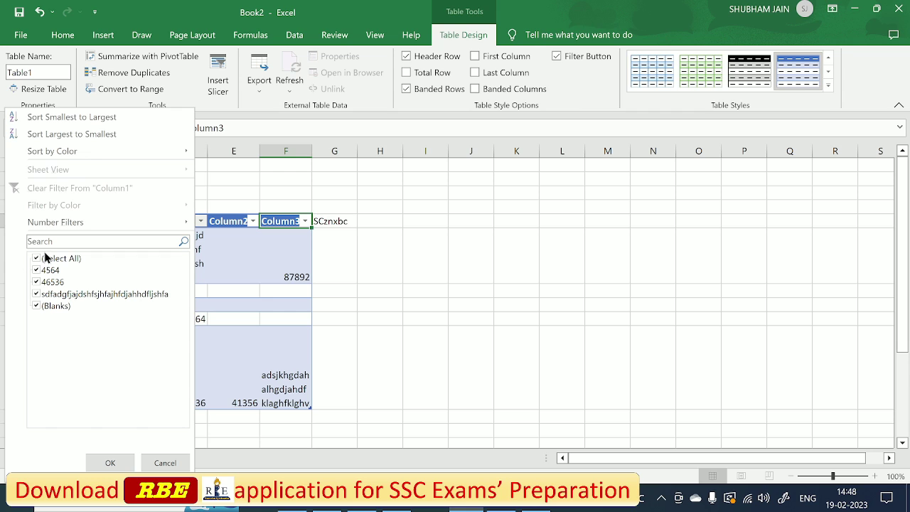
{"action": "left_click", "coordinate": [36, 282]}
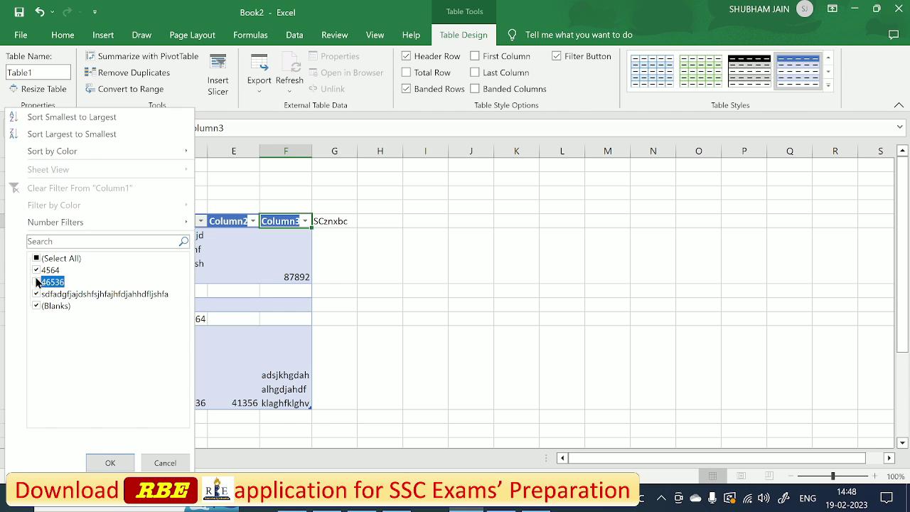
{"action": "left_click", "coordinate": [36, 294]}
{"action": "left_click", "coordinate": [36, 306]}
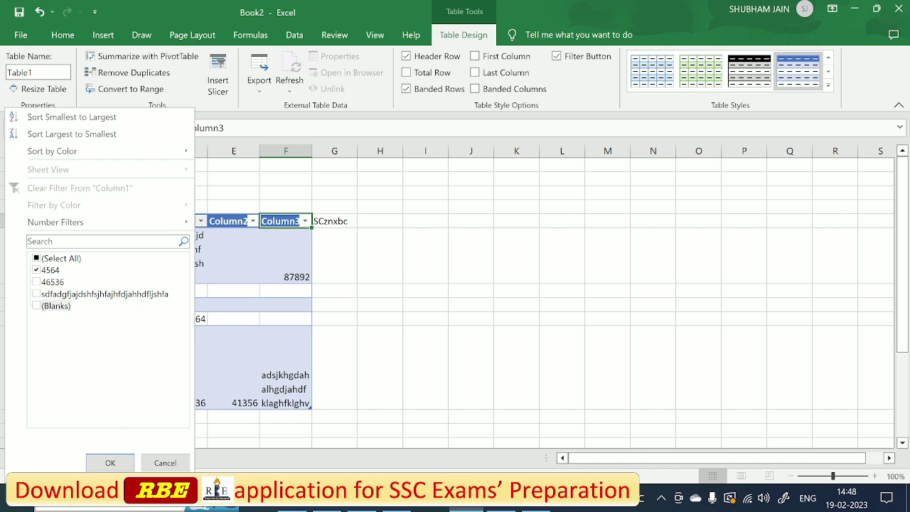
{"action": "left_click", "coordinate": [111, 463]}
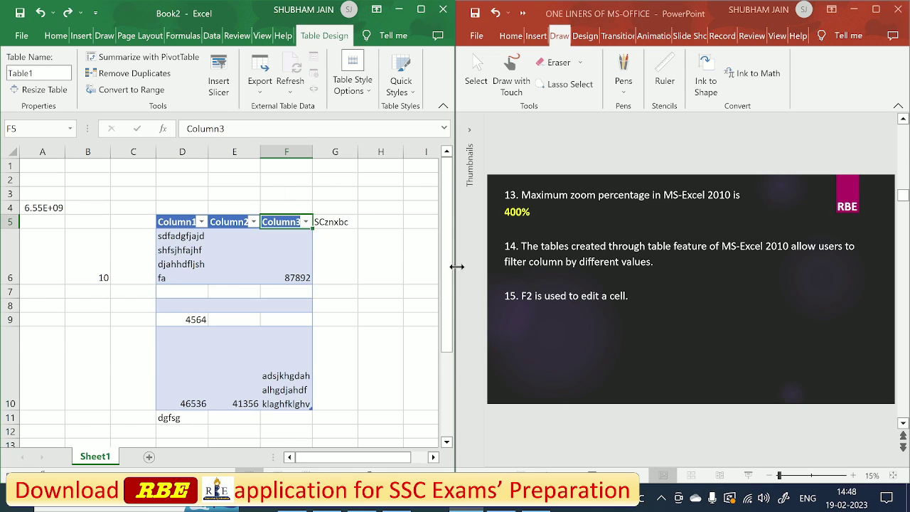
Enter 65454644, 343544, 352465 and 6565 into G7:G10.
{"action": "left_click", "coordinate": [596, 245]}
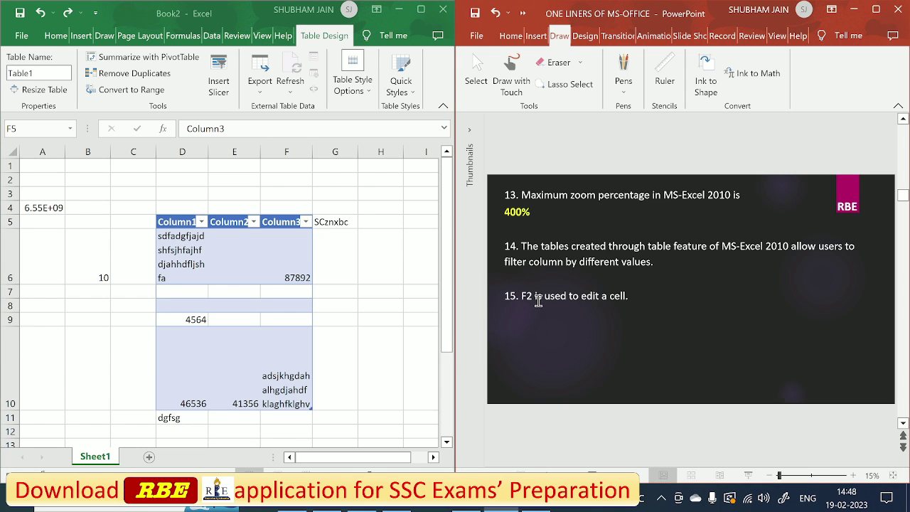
{"action": "left_click", "coordinate": [336, 292]}
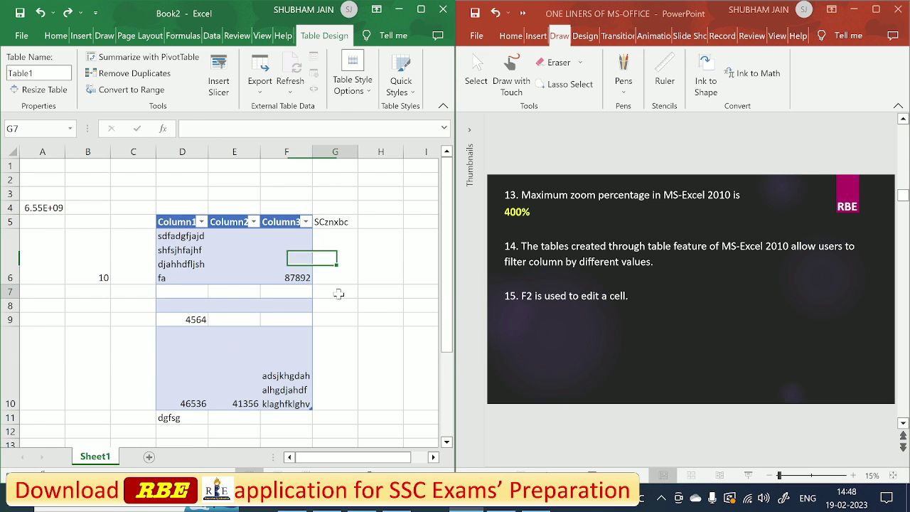
{"action": "type", "text": "65454644"}
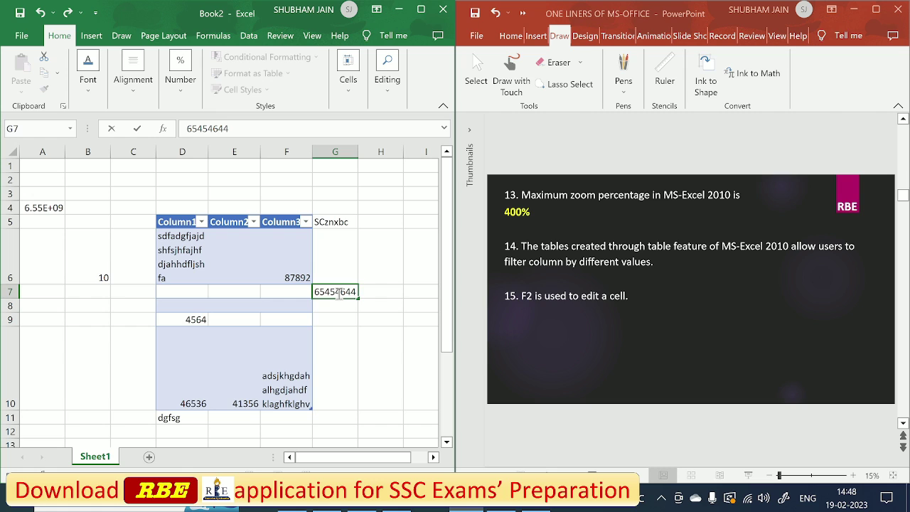
{"action": "key", "text": "Return"}
{"action": "key", "text": "Return"}
{"action": "type", "text": "5+"}
{"action": "key", "text": "Return"}
{"action": "type", "text": "6565"}
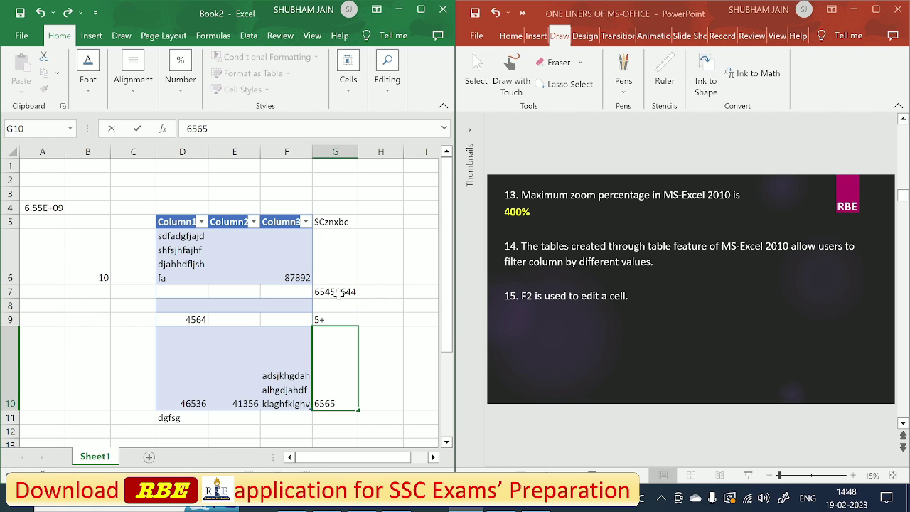
{"action": "key", "text": "Up"}
{"action": "type", "text": "352465"}
{"action": "key", "text": "Up"}
{"action": "type", "text": "34354"}
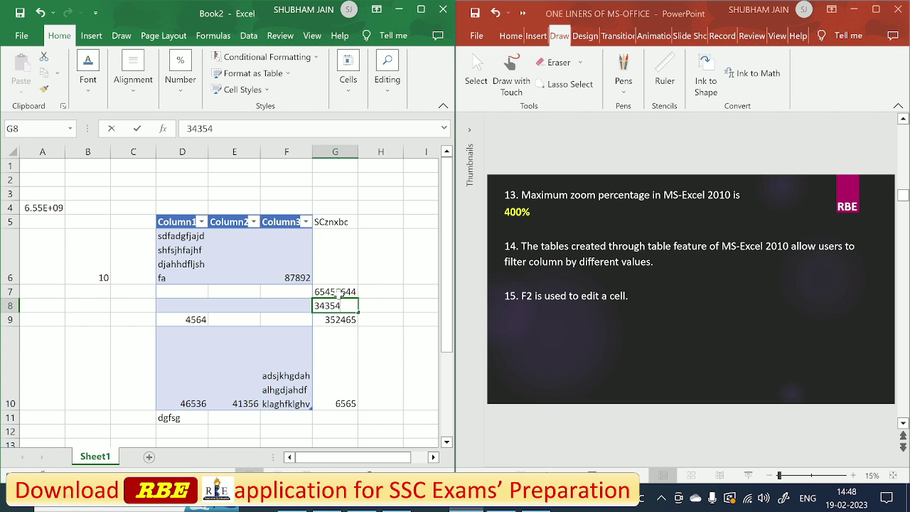
{"action": "type", "text": "4"}
{"action": "key", "text": "Up"}
{"action": "key", "text": "Up"}
{"action": "key", "text": "Down"}
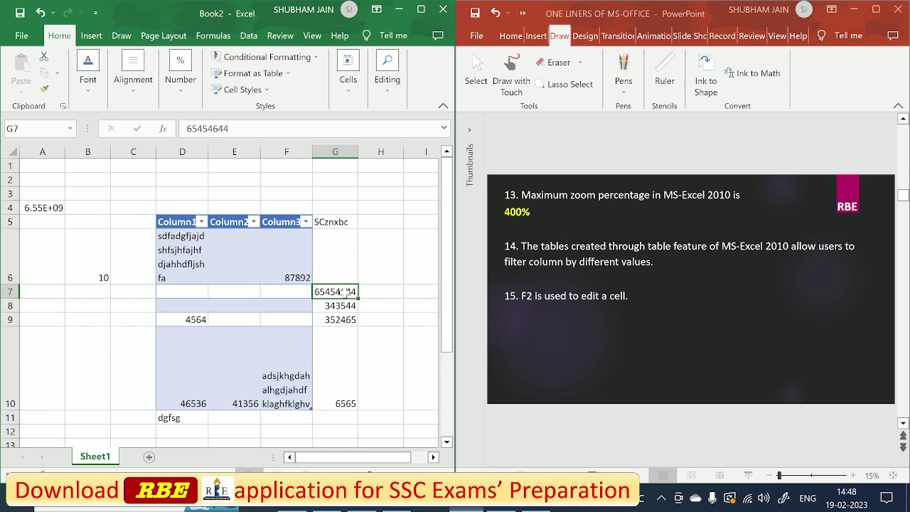
{"action": "left_click", "coordinate": [341, 305]}
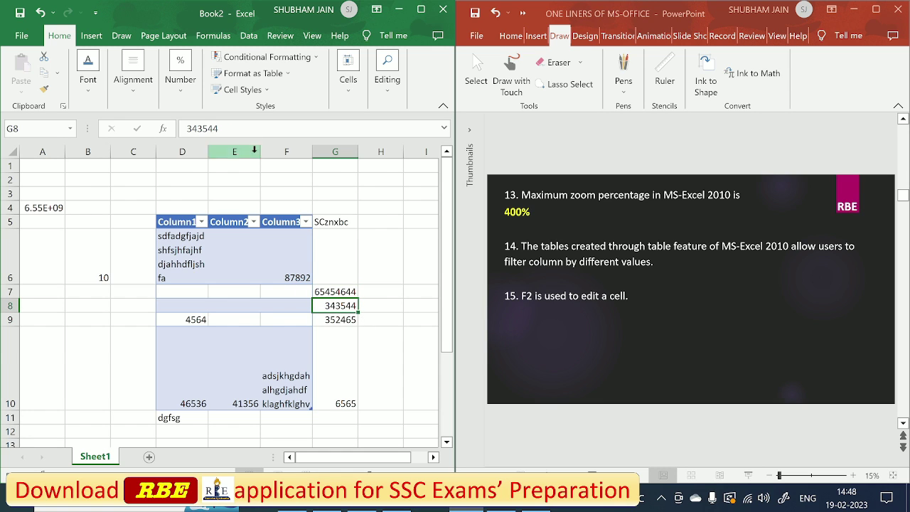
Demonstrate F2 editing in F3 and G7, cancelling each change.
{"action": "left_click", "coordinate": [267, 190]}
{"action": "key", "text": "F2"}
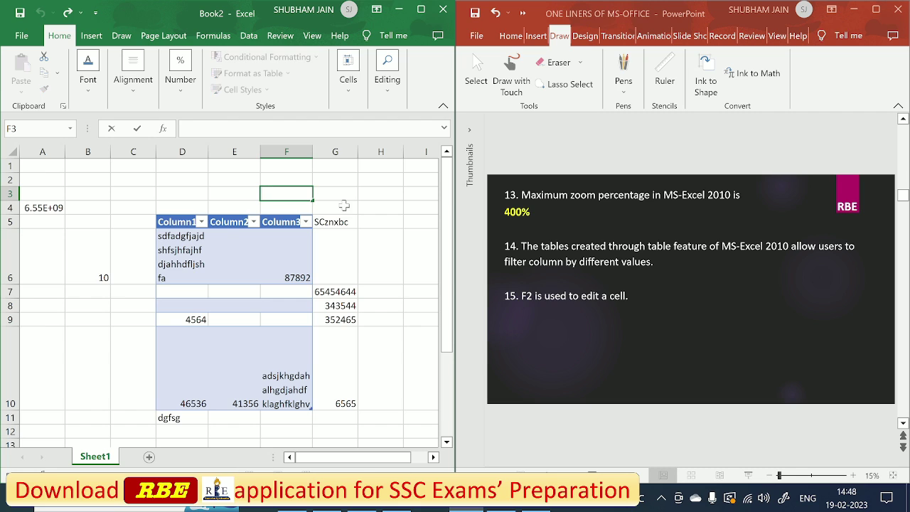
{"action": "type", "text": "jfj"}
{"action": "key", "text": "Escape"}
{"action": "left_click", "coordinate": [325, 306]}
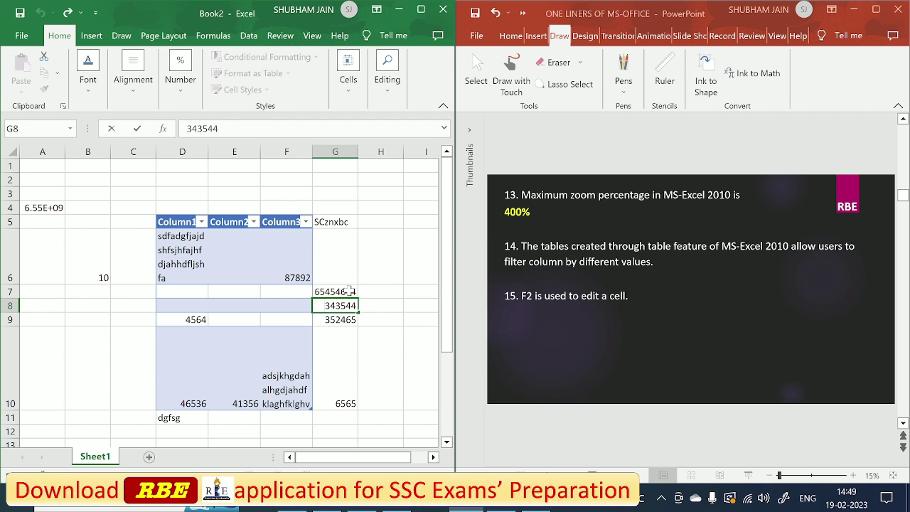
{"action": "left_click", "coordinate": [394, 291]}
{"action": "left_click", "coordinate": [335, 288]}
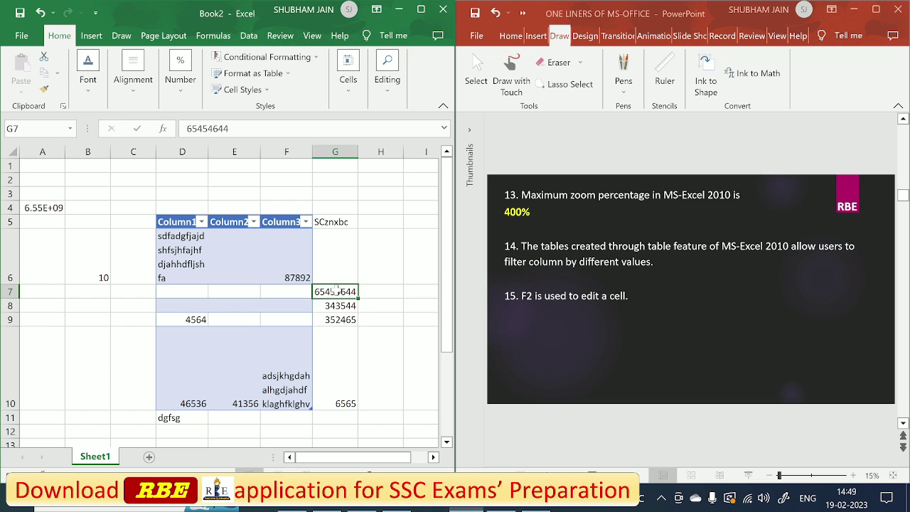
{"action": "key", "text": "F2"}
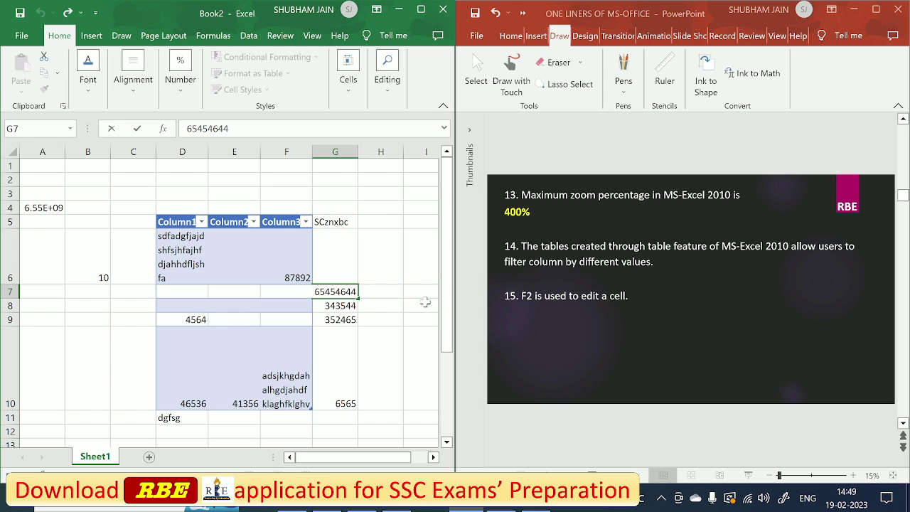
{"action": "type", "text": "gj"}
{"action": "key", "text": "BackSpace"}
{"action": "key", "text": "BackSpace"}
Select G9 and H8, then advance the PowerPoint deck to the next slide.
{"action": "left_click", "coordinate": [334, 319]}
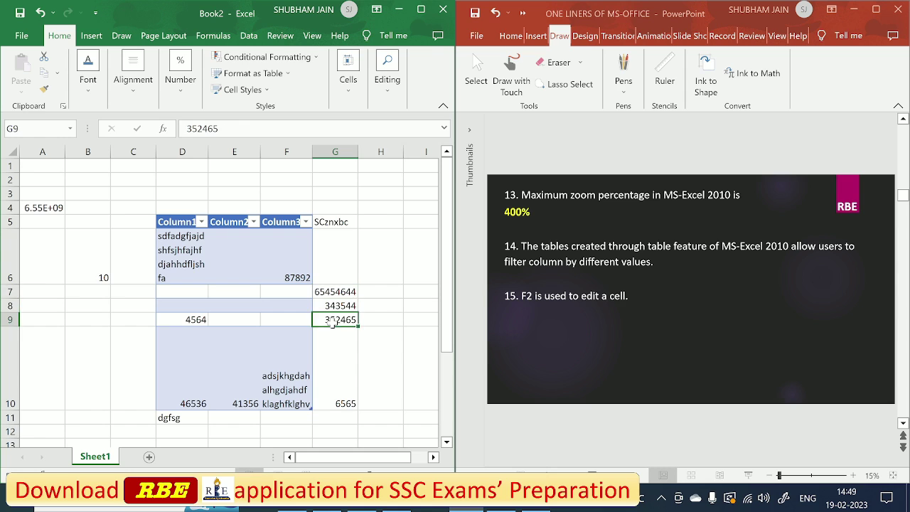
{"action": "left_click", "coordinate": [371, 306]}
{"action": "left_click", "coordinate": [584, 328]}
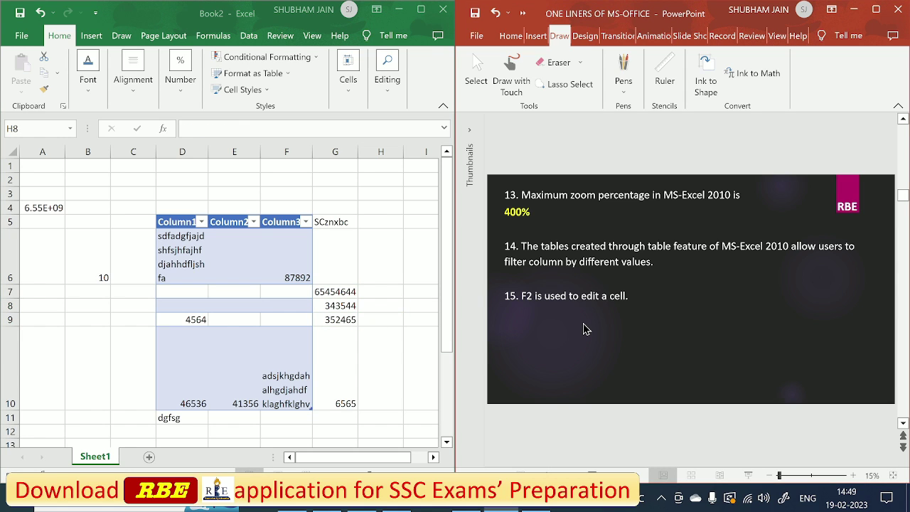
{"action": "scroll", "coordinate": [584, 328], "scroll_direction": "down", "scroll_amount": 1}
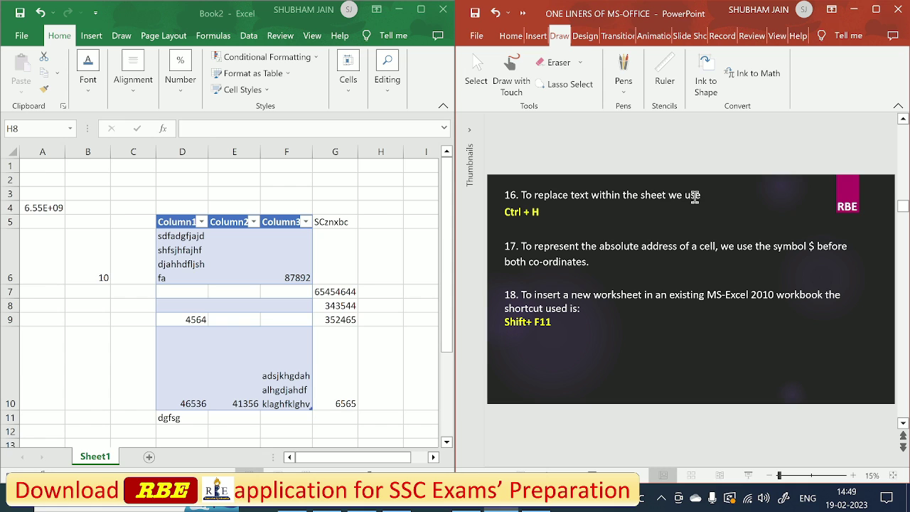
{"action": "left_click", "coordinate": [337, 221]}
{"action": "left_click", "coordinate": [335, 221]}
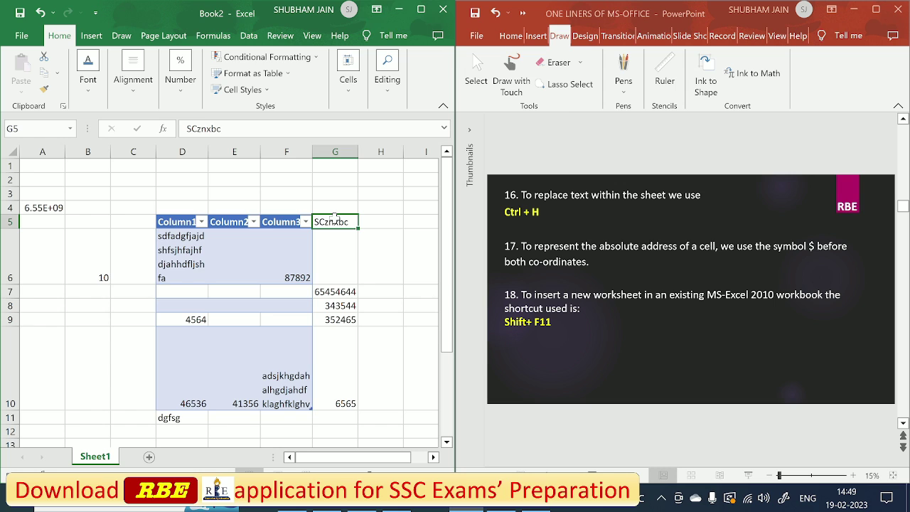
{"action": "key", "text": "ctrl+h"}
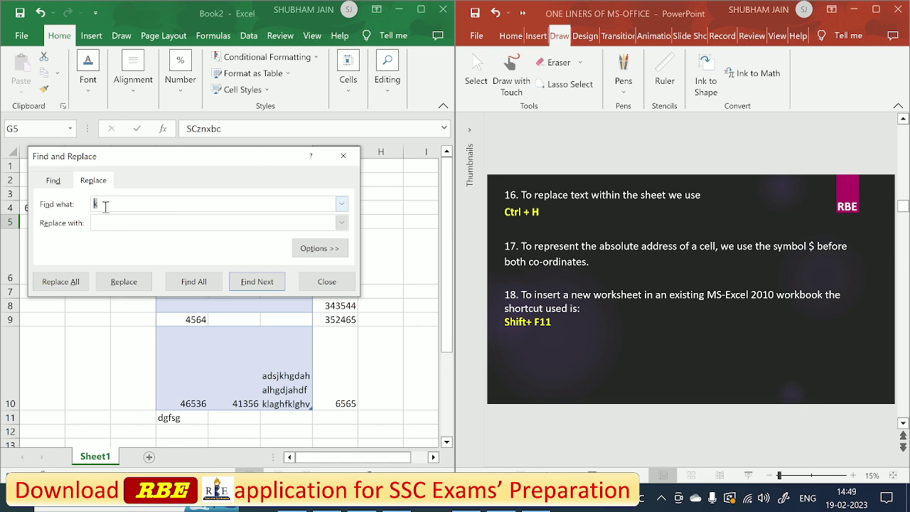
{"action": "left_click", "coordinate": [305, 280]}
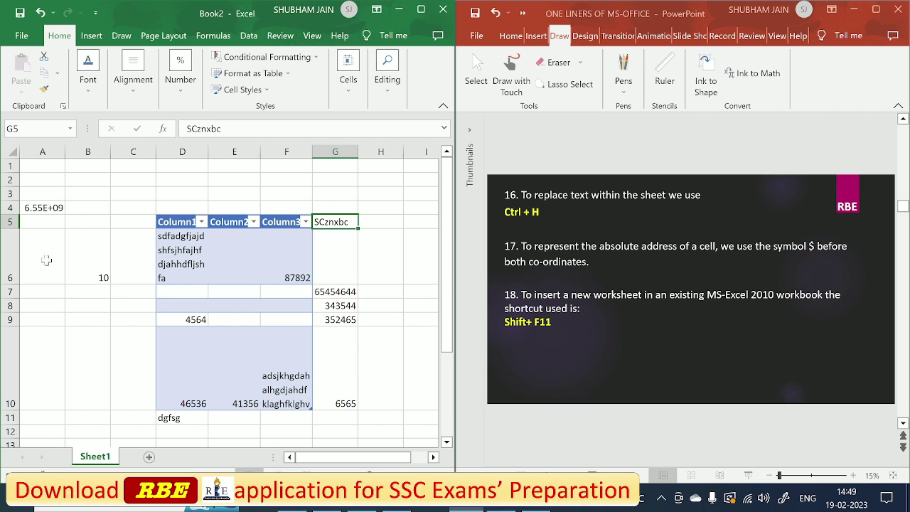
Select cells B3, A2, A1, all of column A, row 1, then B2 and A1.
{"action": "left_click", "coordinate": [78, 192]}
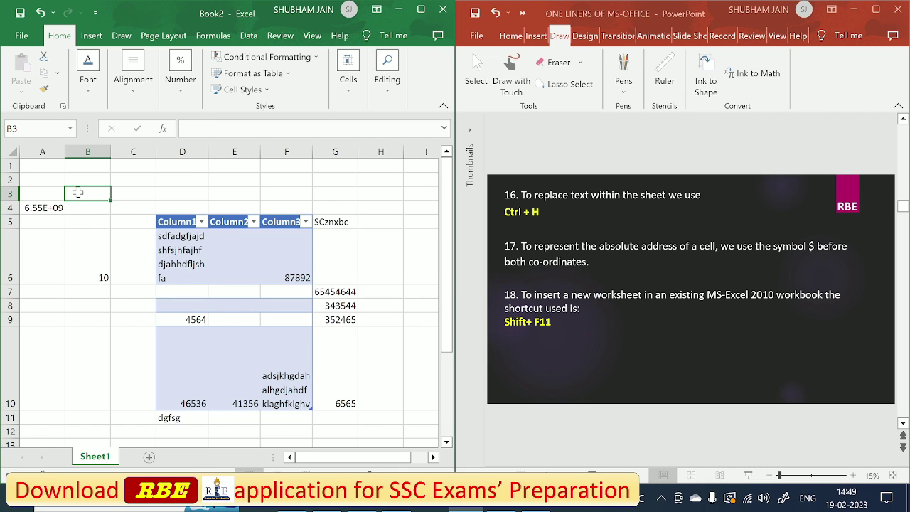
{"action": "left_click", "coordinate": [41, 179]}
{"action": "left_click", "coordinate": [40, 167]}
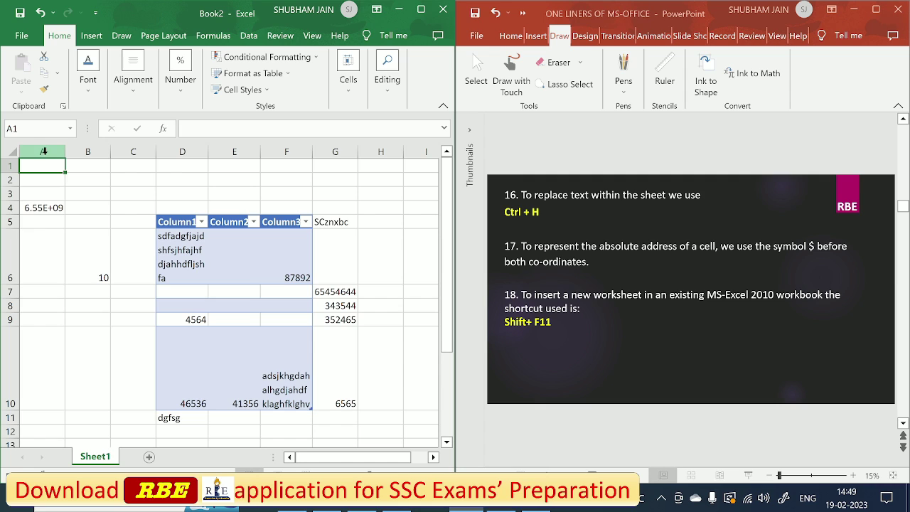
{"action": "left_click", "coordinate": [44, 151]}
{"action": "left_click", "coordinate": [4, 165]}
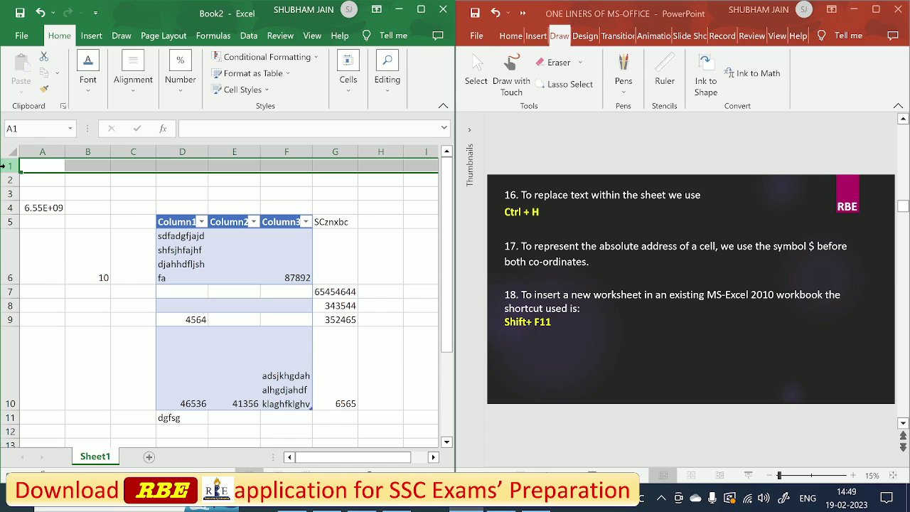
{"action": "left_click", "coordinate": [85, 196]}
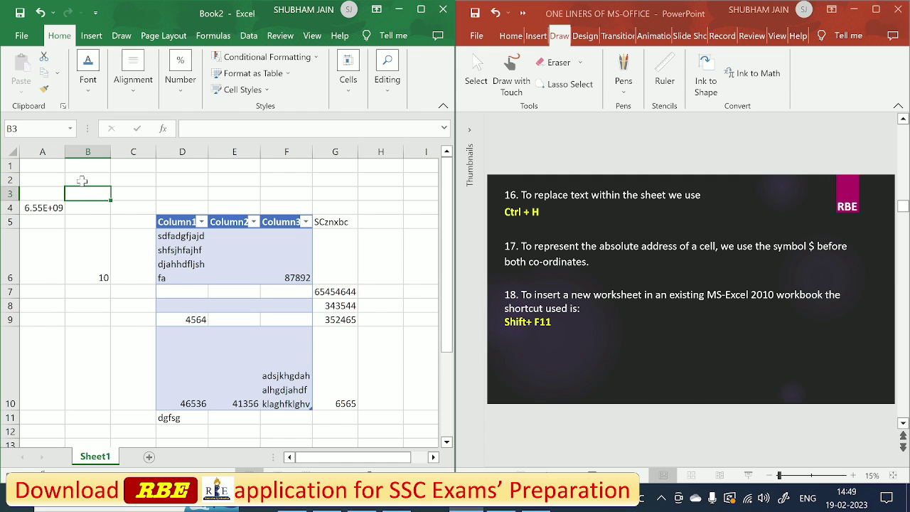
{"action": "left_click", "coordinate": [71, 179]}
{"action": "left_click", "coordinate": [54, 164]}
Enter $A$1 in cell A1, fixing the typo, then maximize and restore the Excel window.
{"action": "left_click", "coordinate": [42, 152]}
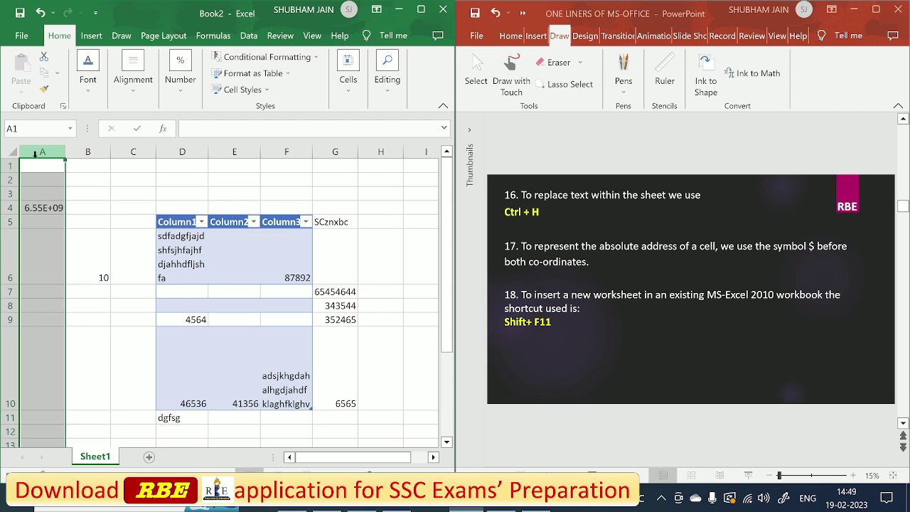
{"action": "double_click", "coordinate": [41, 166]}
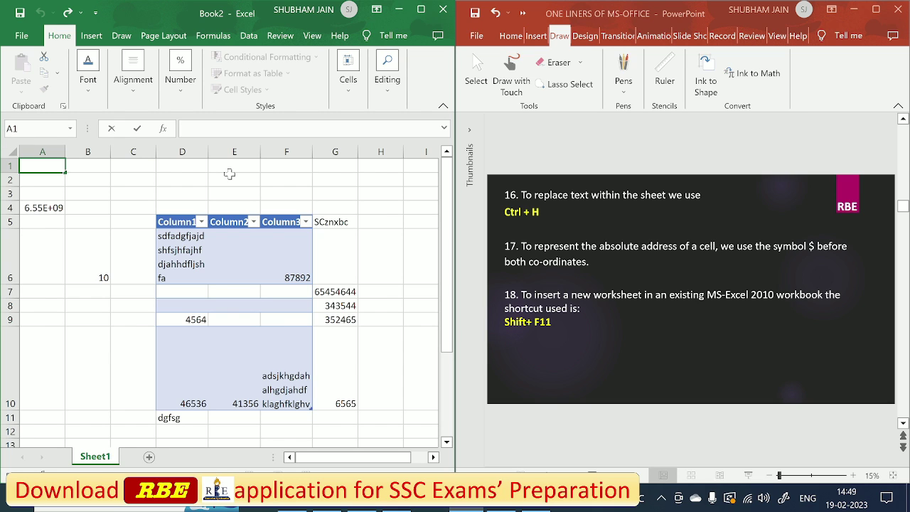
{"action": "type", "text": "$A"}
{"action": "type", "text": "@1"}
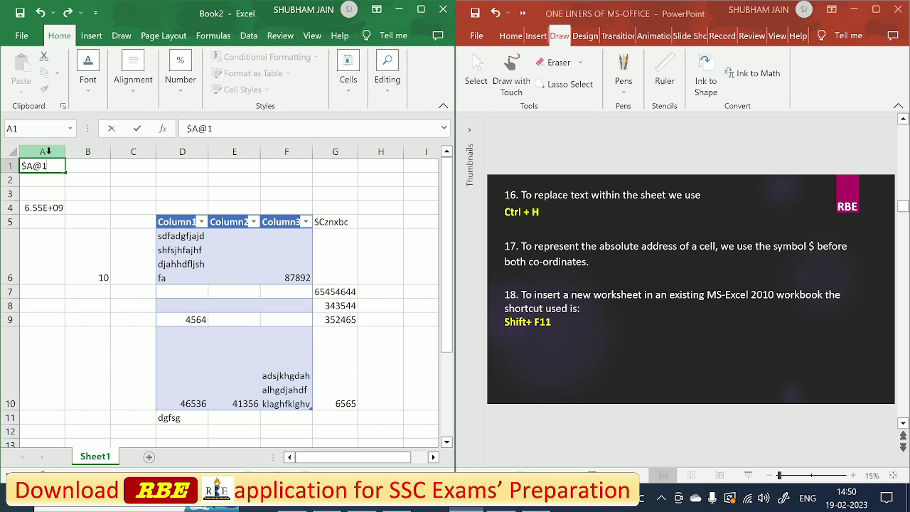
{"action": "key", "text": "BackSpace"}
{"action": "key", "text": "BackSpace"}
{"action": "type", "text": "$"}
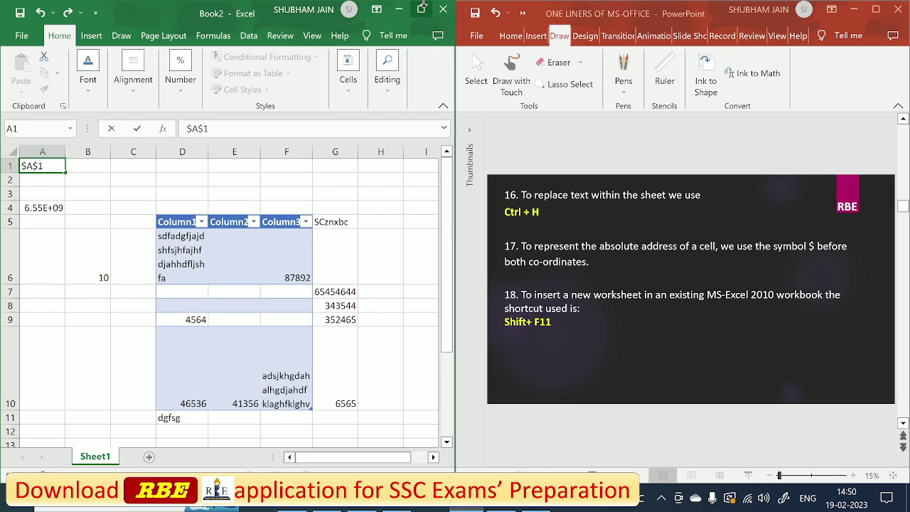
{"action": "left_click", "coordinate": [421, 9]}
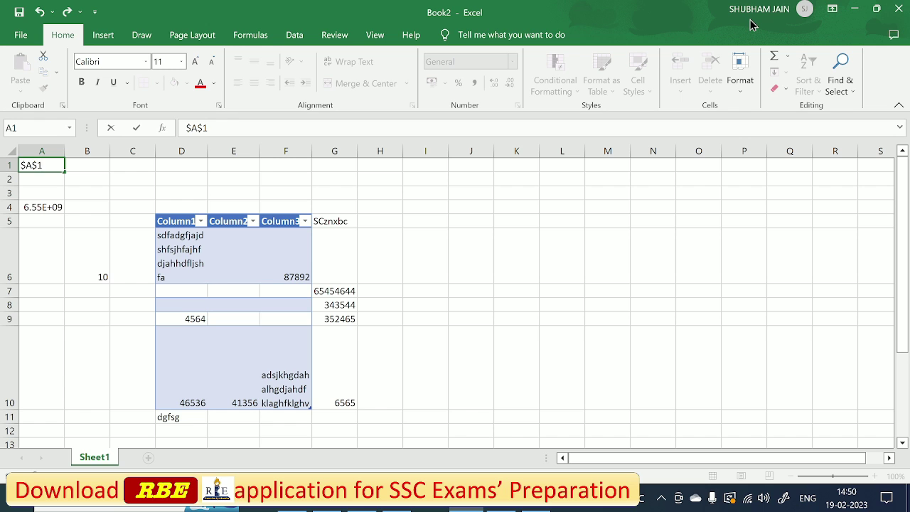
{"action": "double_click", "coordinate": [752, 25]}
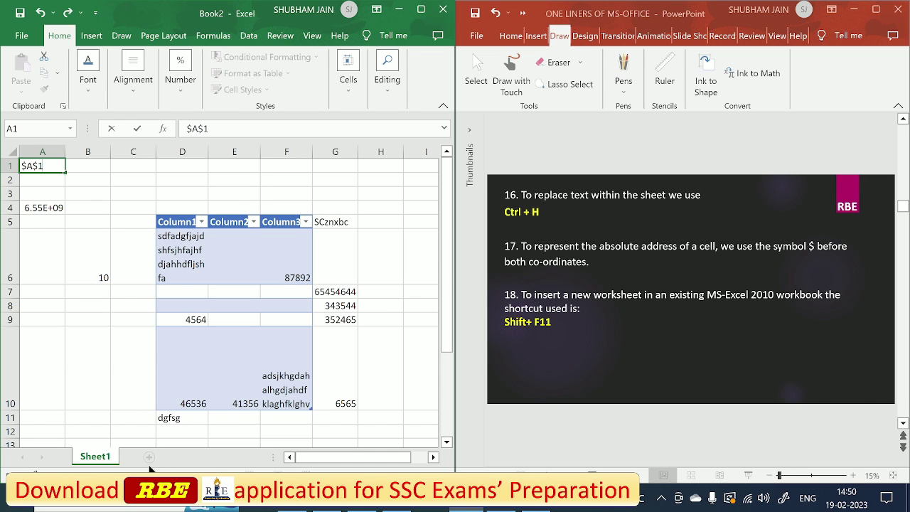
Add one sheet with the + button and another with Shift+F11, then return to Sheet1.
{"action": "left_click", "coordinate": [106, 458]}
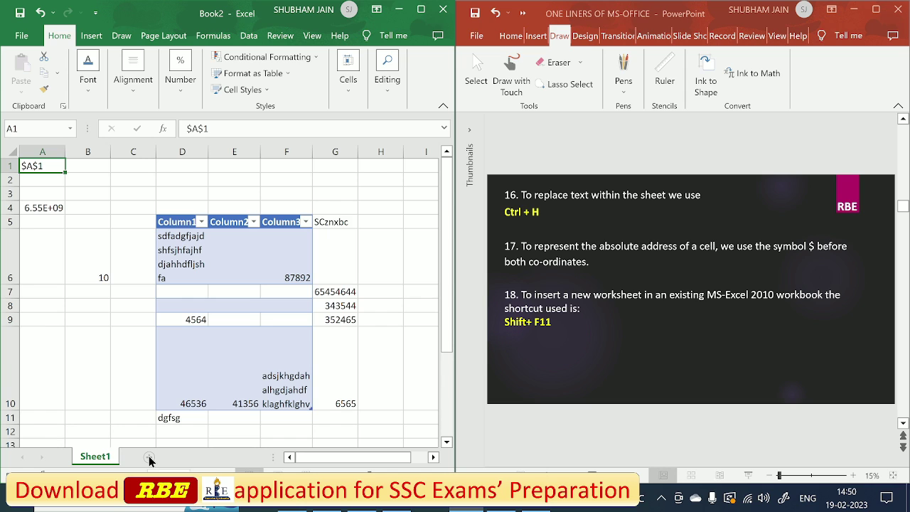
{"action": "left_click", "coordinate": [149, 458]}
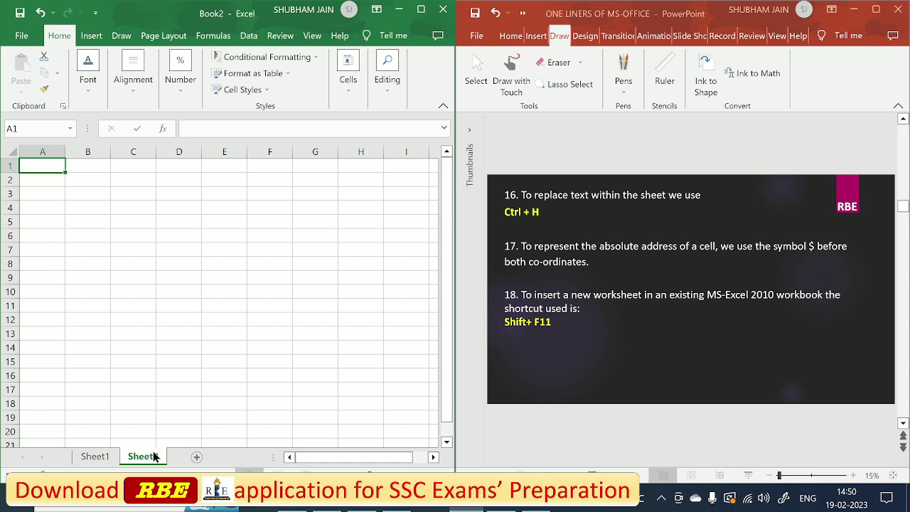
{"action": "key", "text": "shift+F11"}
{"action": "left_click", "coordinate": [109, 458]}
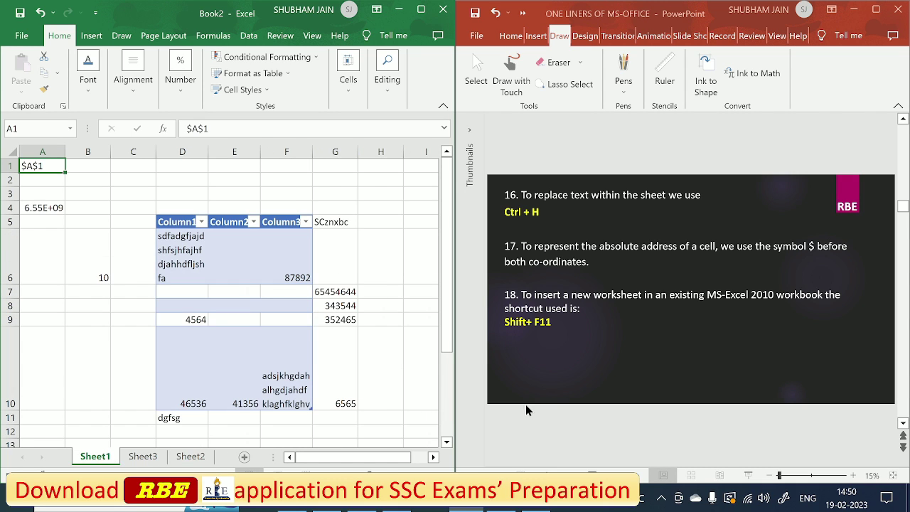
{"action": "scroll", "coordinate": [589, 337], "scroll_direction": "down", "scroll_amount": 1}
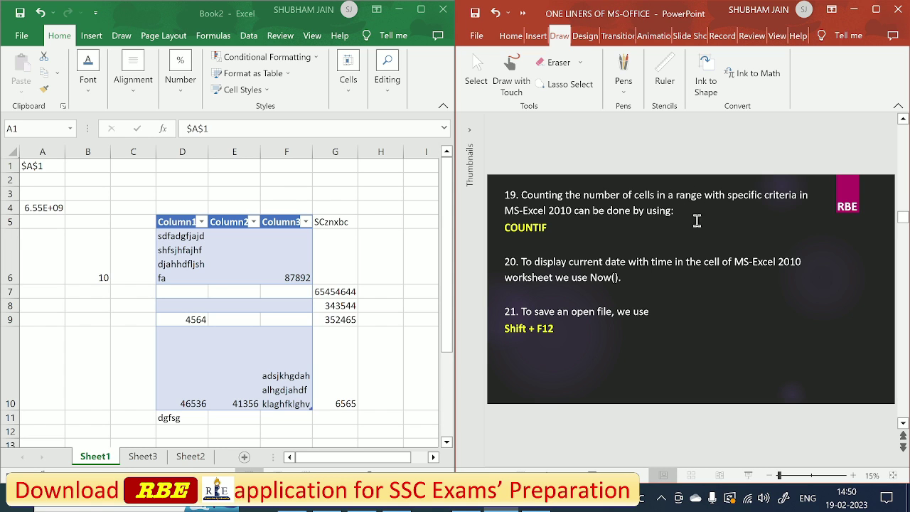
Drag-select the numbers in G7:G10, redoing the selection once.
{"action": "left_click", "coordinate": [337, 292]}
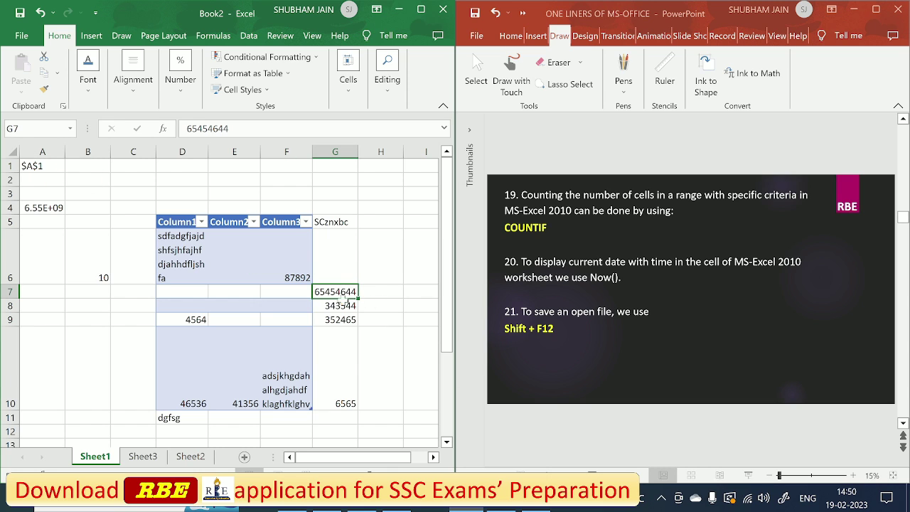
{"action": "left_click_drag", "start_coordinate": [339, 292], "coordinate": [357, 390]}
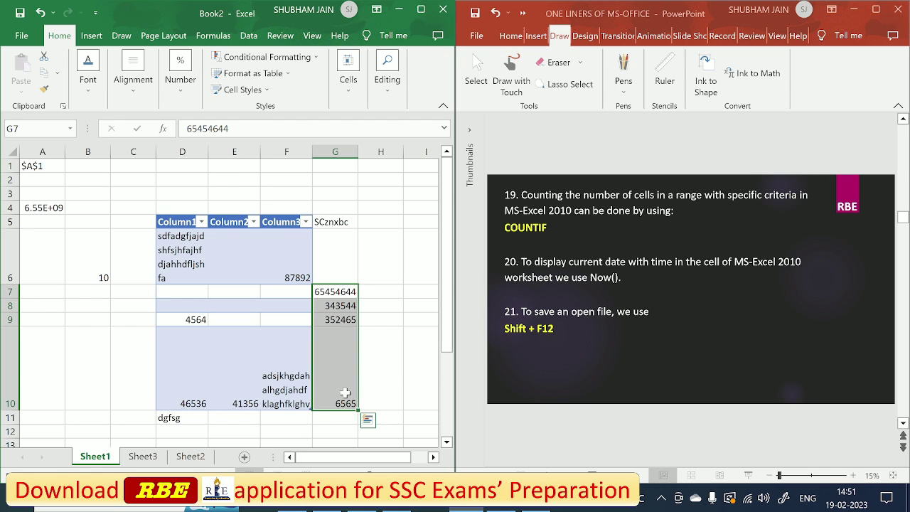
{"action": "left_click", "coordinate": [341, 290]}
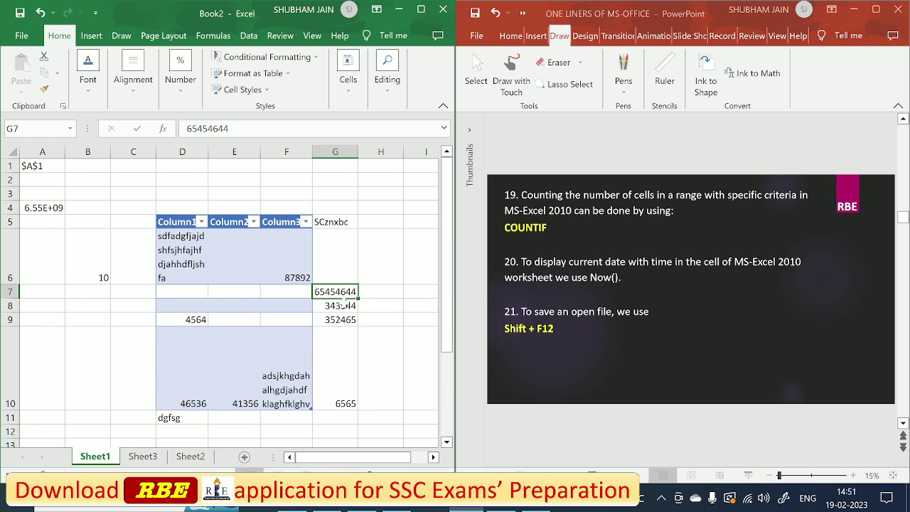
{"action": "left_click_drag", "start_coordinate": [340, 297], "coordinate": [349, 373]}
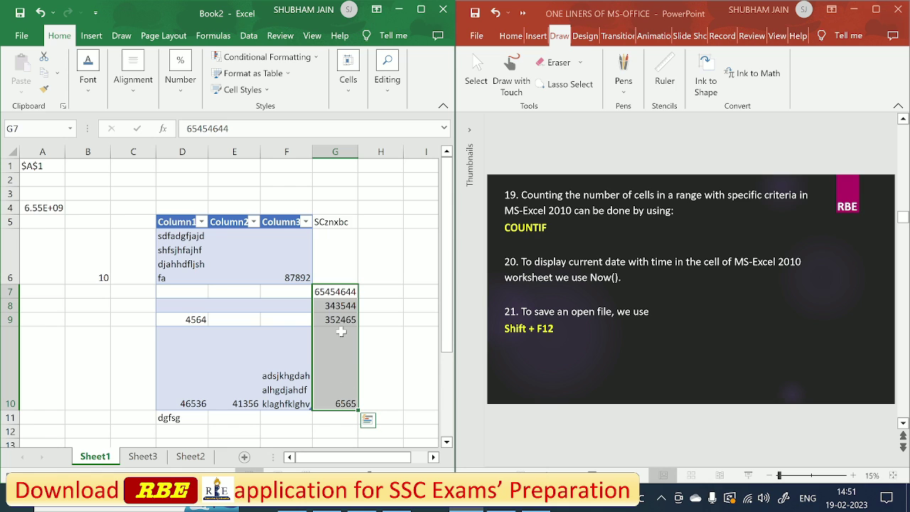
Enter =COUNTIF(G7:G10,">7000") in H6, counting the three column G values above 7000.
{"action": "left_click", "coordinate": [376, 262]}
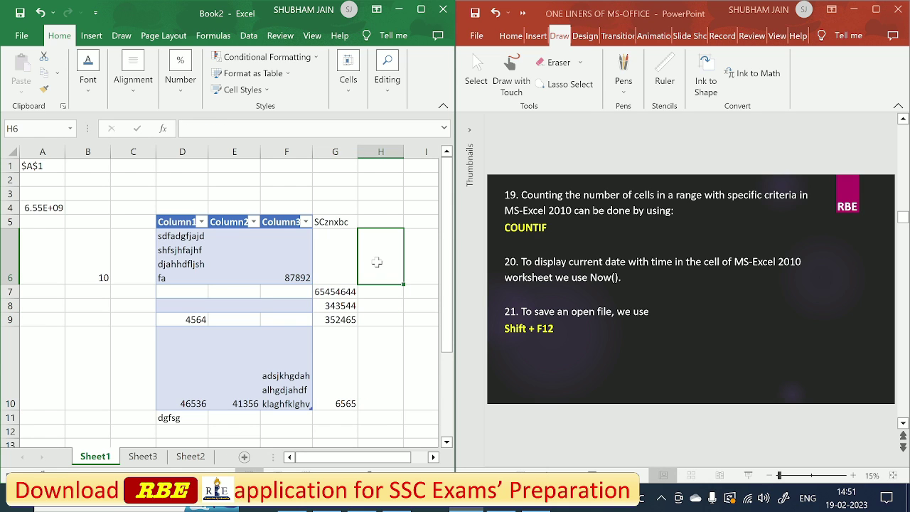
{"action": "type", "text": "="}
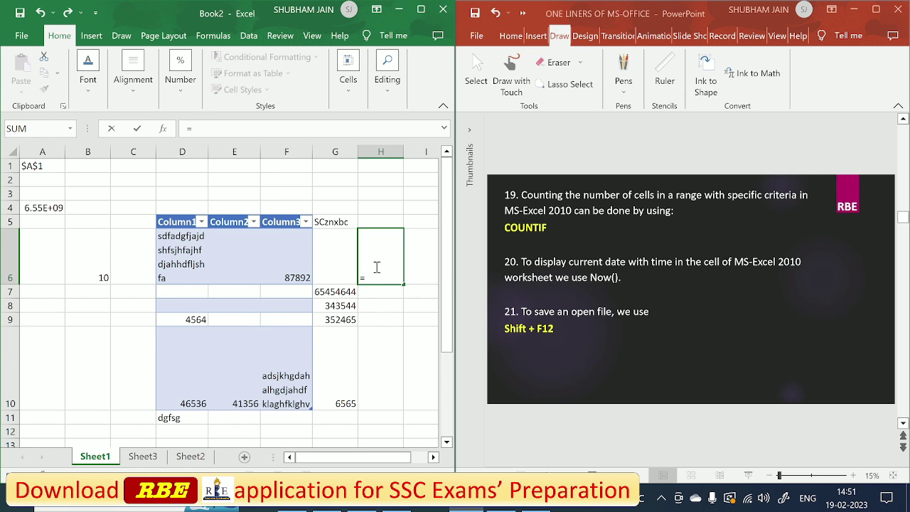
{"action": "type", "text": "Count"}
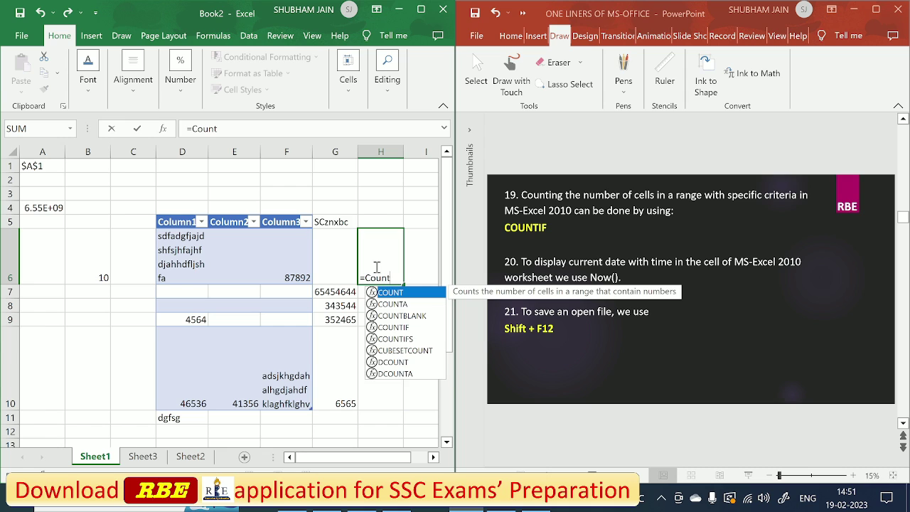
{"action": "type", "text": "if("}
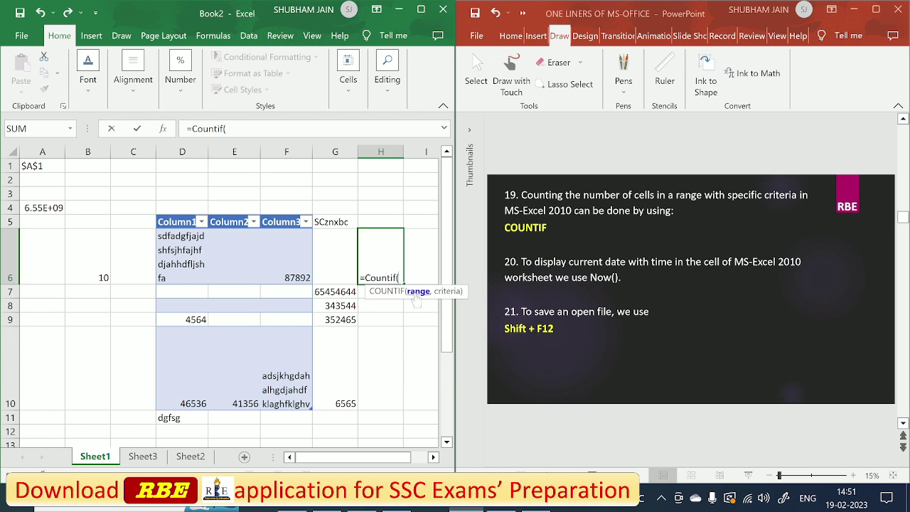
{"action": "left_click_drag", "start_coordinate": [336, 290], "coordinate": [346, 380]}
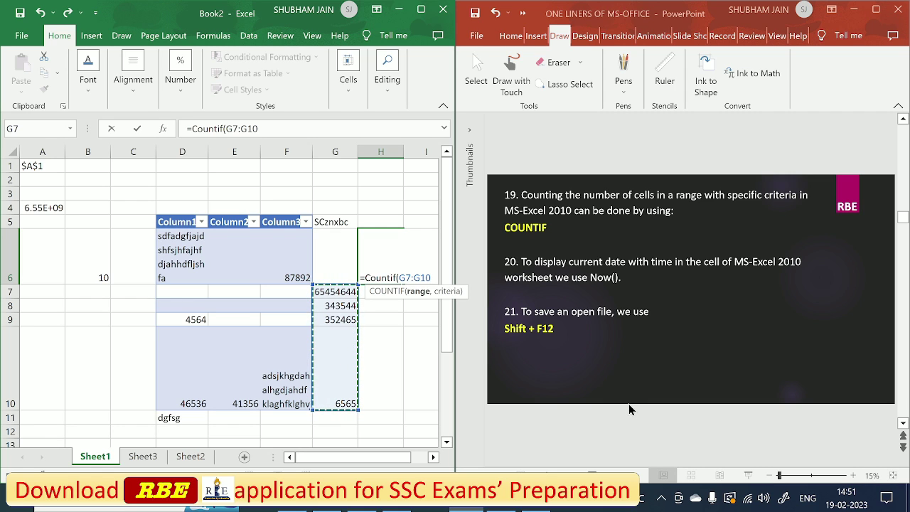
{"action": "type", "text": ","}
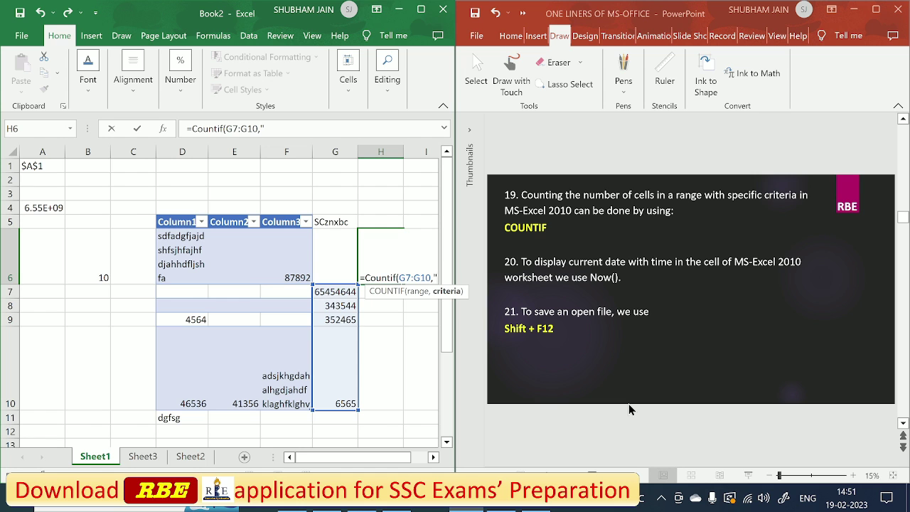
{"action": "left_click", "coordinate": [421, 10]}
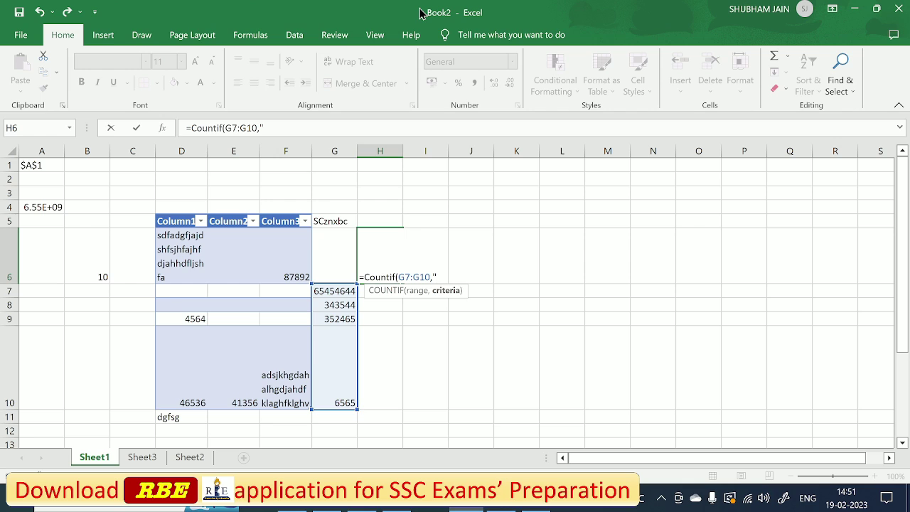
{"action": "type", "text": ">7000\""}
{"action": "type", "text": ")"}
{"action": "key", "text": "Return"}
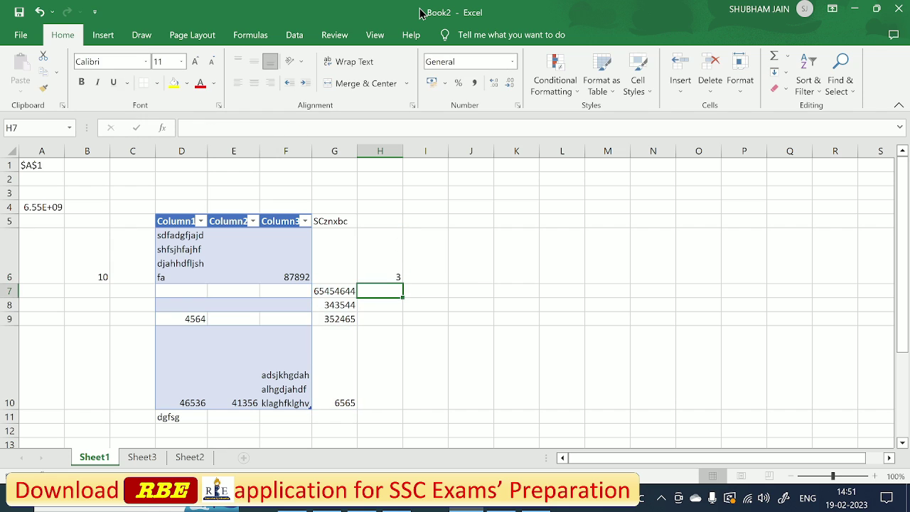
{"action": "left_click", "coordinate": [393, 268]}
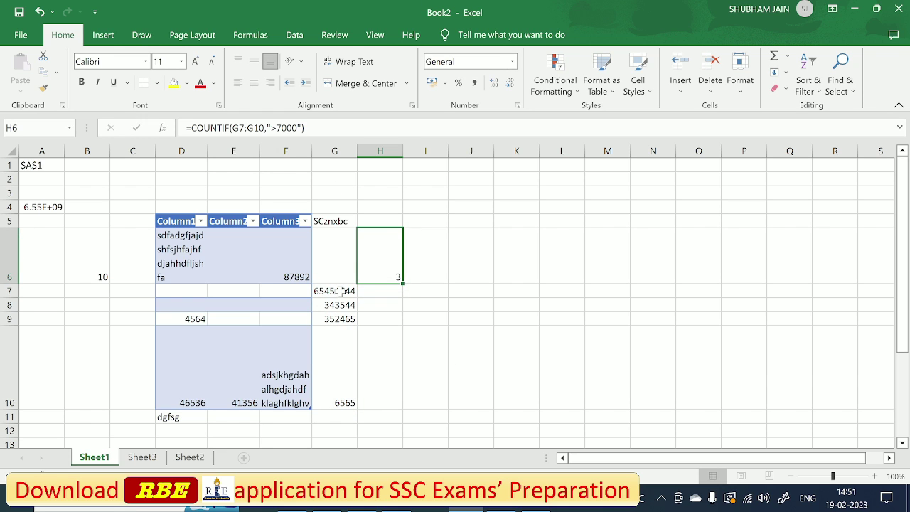
{"action": "left_click_drag", "start_coordinate": [325, 291], "coordinate": [338, 320]}
{"action": "left_click", "coordinate": [334, 365]}
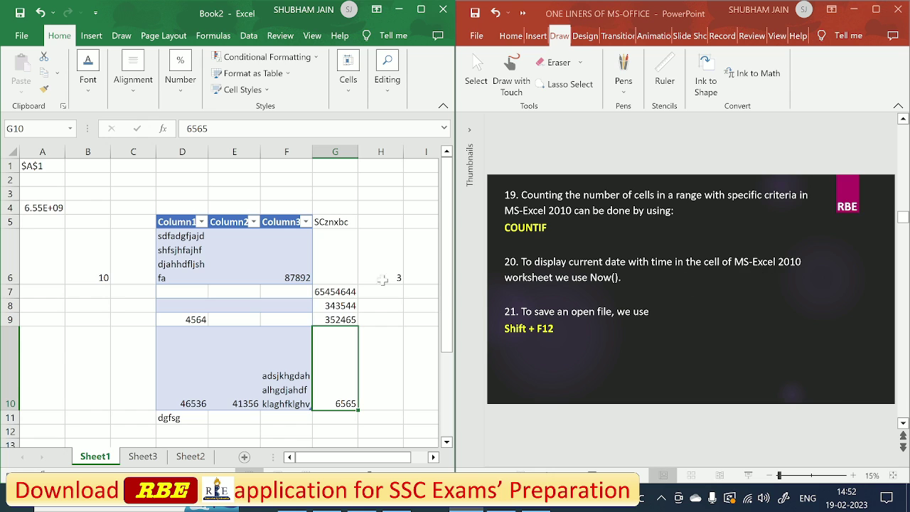
{"action": "left_click", "coordinate": [74, 303]}
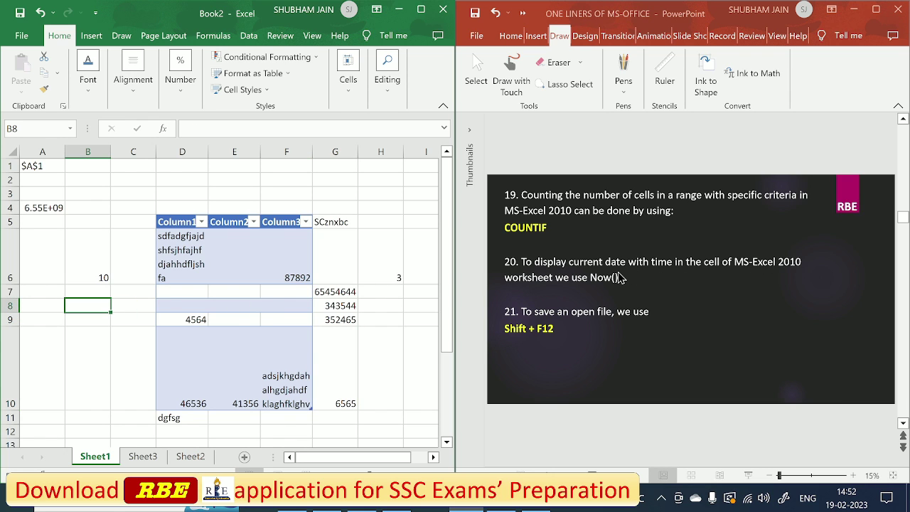
{"action": "type", "text": "=Now"}
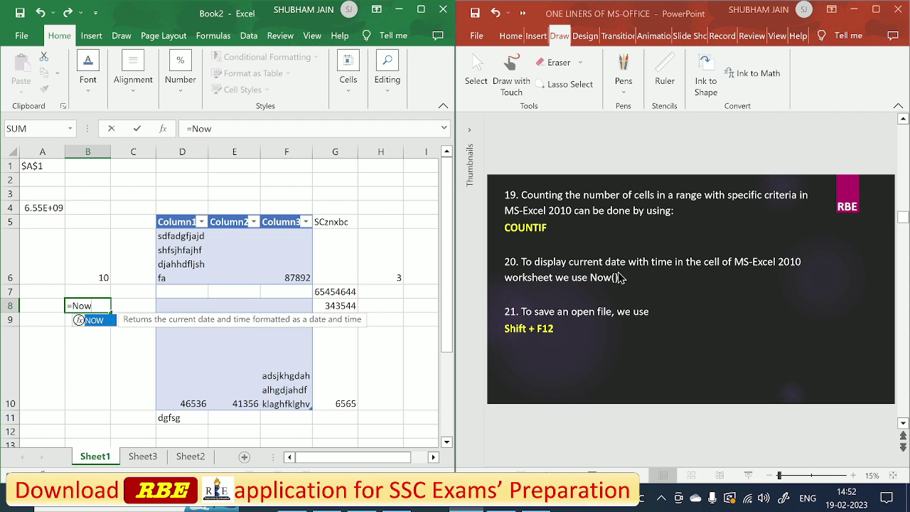
{"action": "type", "text": "()"}
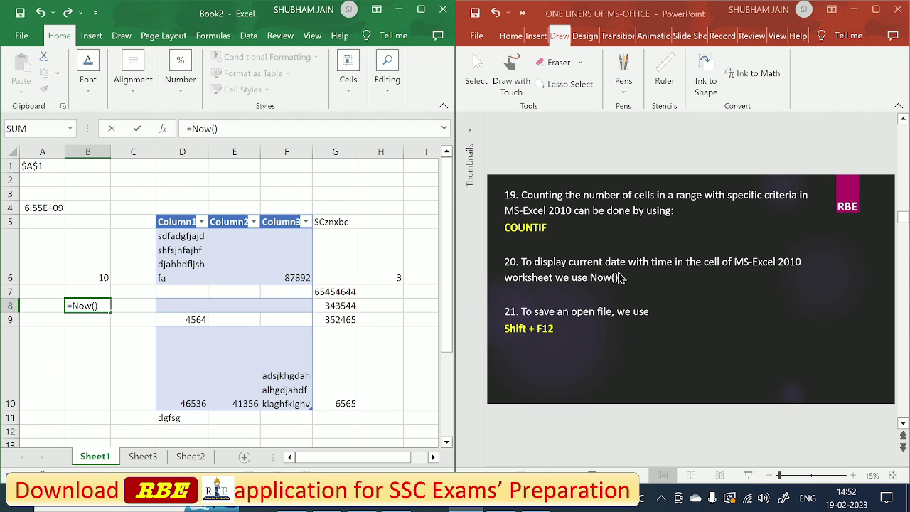
{"action": "key", "text": "Return"}
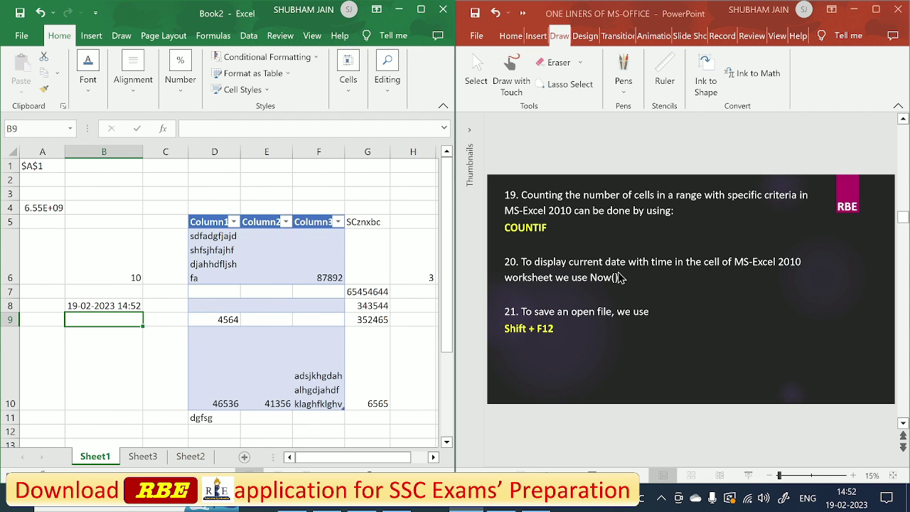
{"action": "left_click", "coordinate": [99, 304]}
{"action": "key", "text": "BackSpace"}
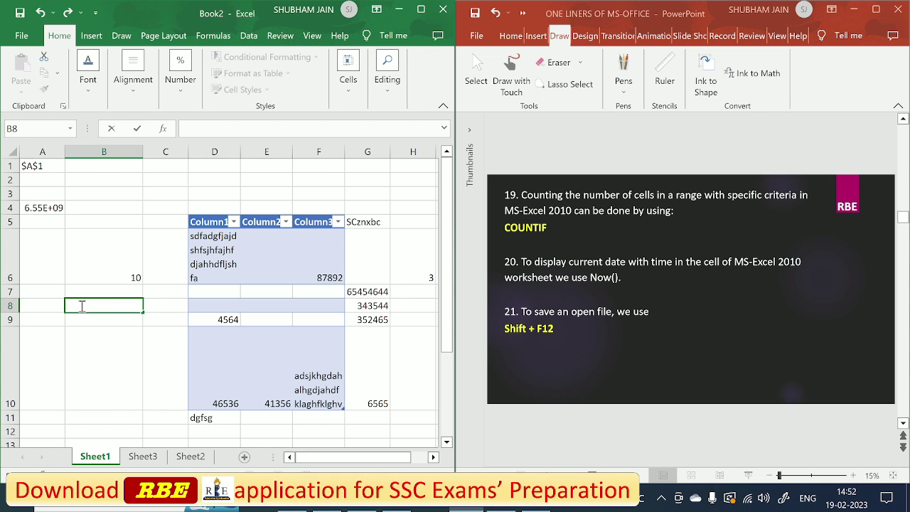
{"action": "left_click", "coordinate": [120, 293]}
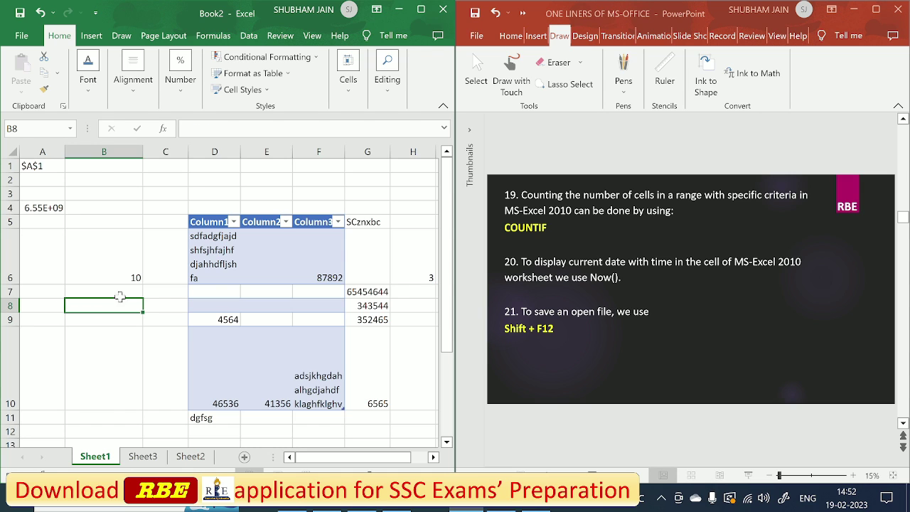
{"action": "double_click", "coordinate": [121, 294]}
{"action": "key", "text": "ctrl+semicolon"}
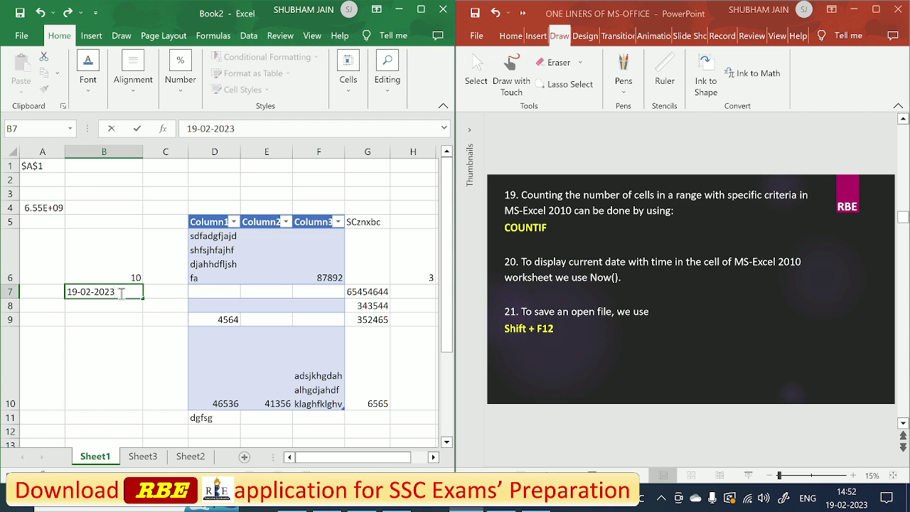
{"action": "key", "text": "BackSpace"}
{"action": "key", "text": "BackSpace"}
{"action": "key", "text": "BackSpace"}
{"action": "key", "text": "BackSpace"}
{"action": "key", "text": "BackSpace"}
{"action": "key", "text": "BackSpace"}
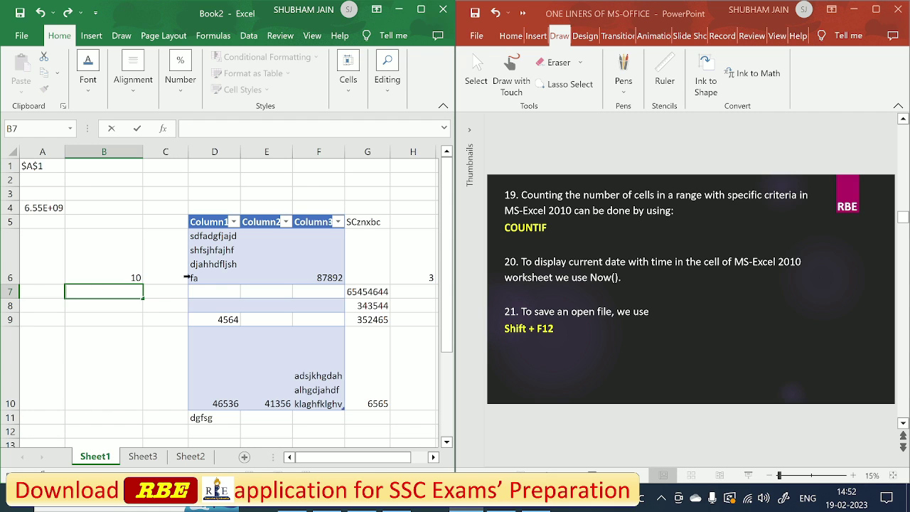
Bring up the Shift+F12 save prompt and cancel it, then scroll the slide to questions 22–24.
{"action": "left_click", "coordinate": [130, 315]}
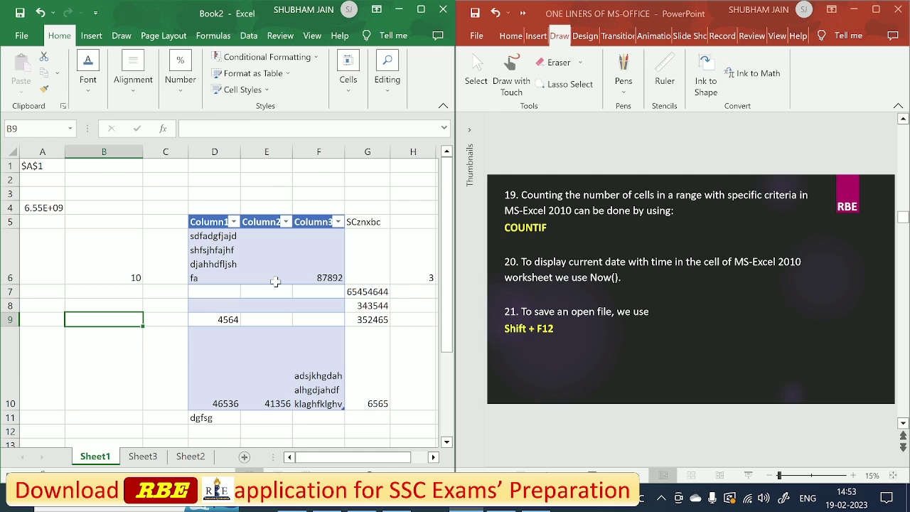
{"action": "key", "text": "shift+F12"}
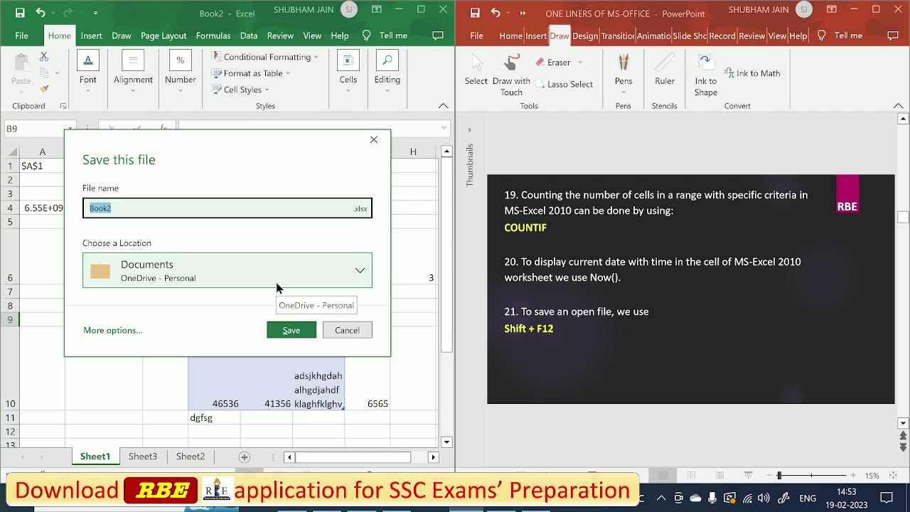
{"action": "left_click", "coordinate": [331, 332]}
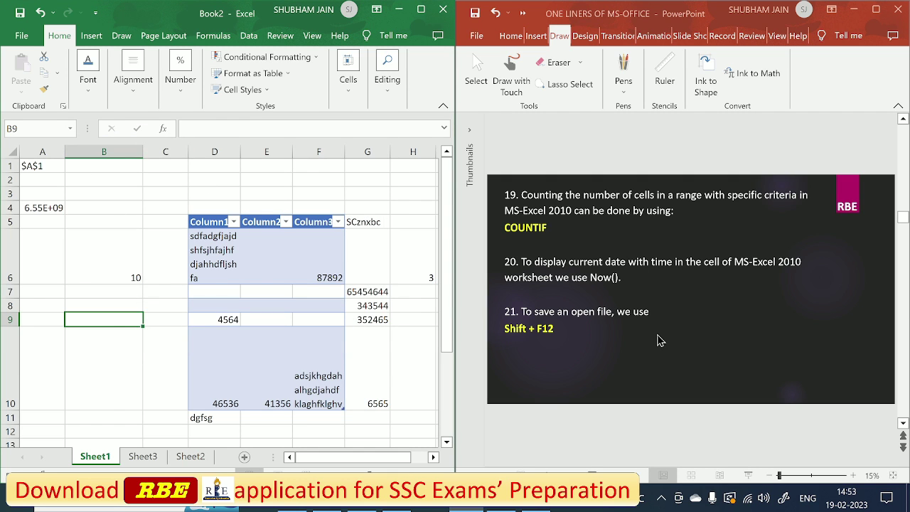
{"action": "scroll", "coordinate": [647, 359], "scroll_direction": "down", "scroll_amount": 1}
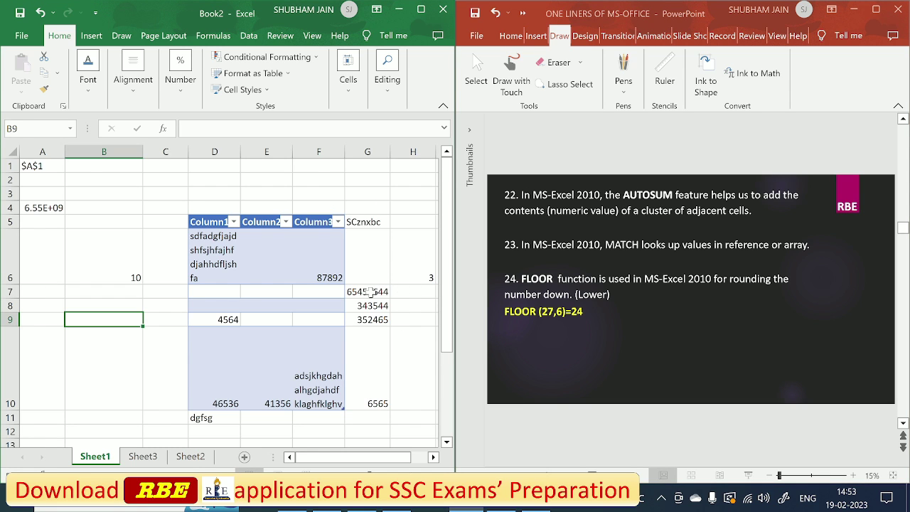
Select G7:G10 and AutoSum the values into G11.
{"action": "left_click_drag", "start_coordinate": [371, 293], "coordinate": [374, 325]}
{"action": "left_click", "coordinate": [400, 304]}
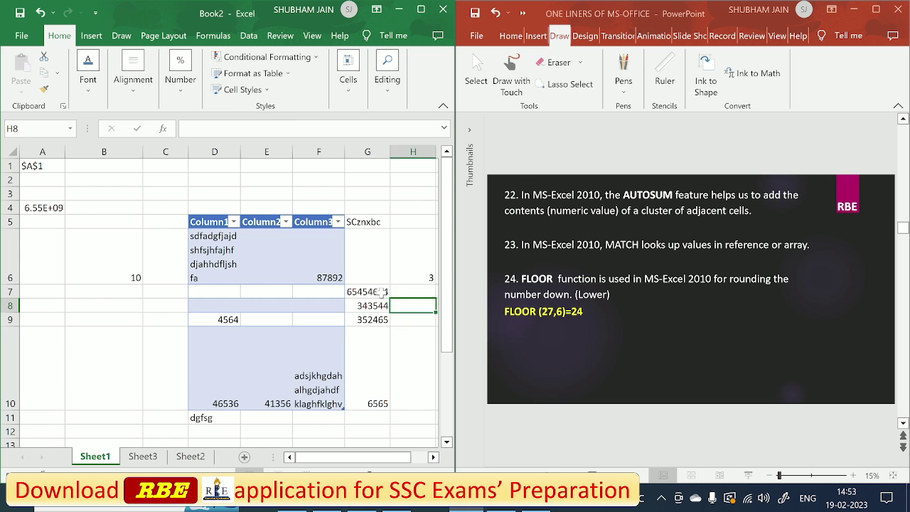
{"action": "scroll", "coordinate": [391, 287], "scroll_direction": "down", "scroll_amount": 1}
{"action": "scroll", "coordinate": [398, 281], "scroll_direction": "down", "scroll_amount": 4}
{"action": "scroll", "coordinate": [399, 274], "scroll_direction": "up", "scroll_amount": 5}
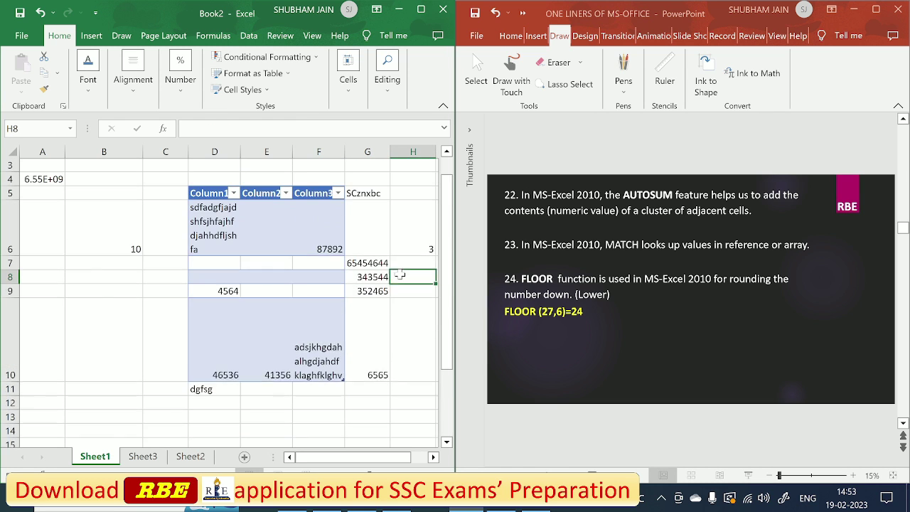
{"action": "left_click_drag", "start_coordinate": [370, 291], "coordinate": [379, 406]}
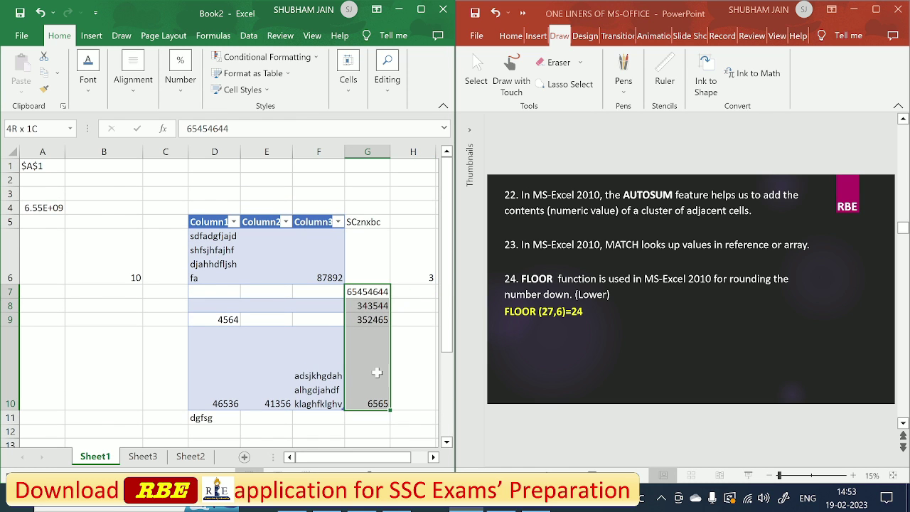
{"action": "left_click", "coordinate": [421, 10]}
{"action": "left_click", "coordinate": [443, 256]}
{"action": "left_click_drag", "start_coordinate": [368, 292], "coordinate": [374, 418]}
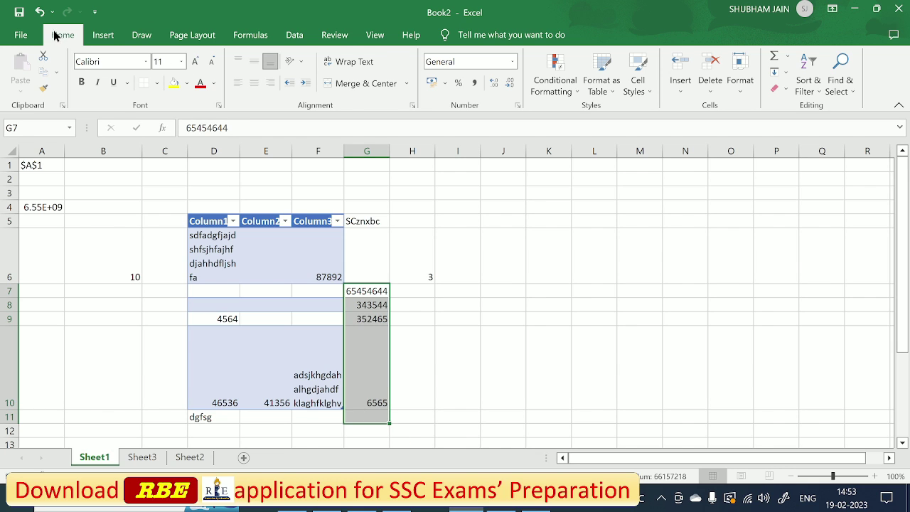
{"action": "left_click", "coordinate": [776, 61]}
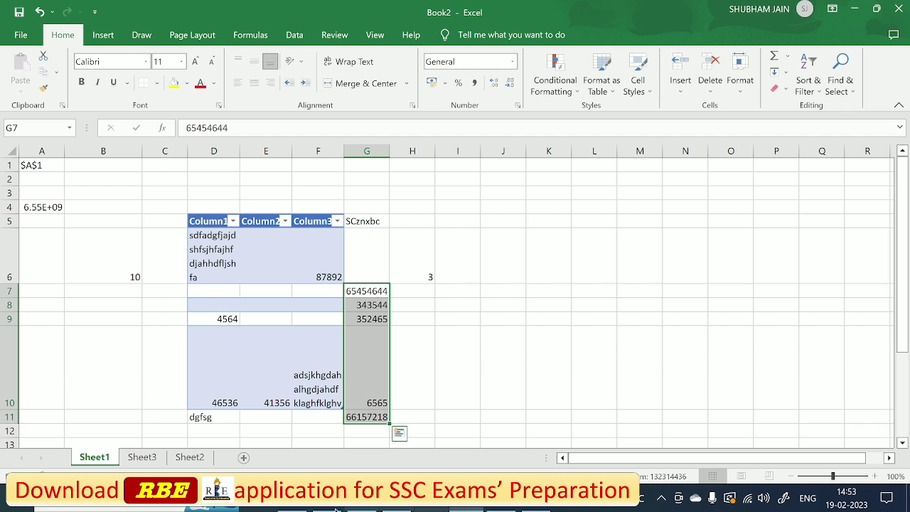
Restore Excel beside PowerPoint and review the =SUM(G7:G10) total of 66157218 in G11.
{"action": "left_click", "coordinate": [416, 416]}
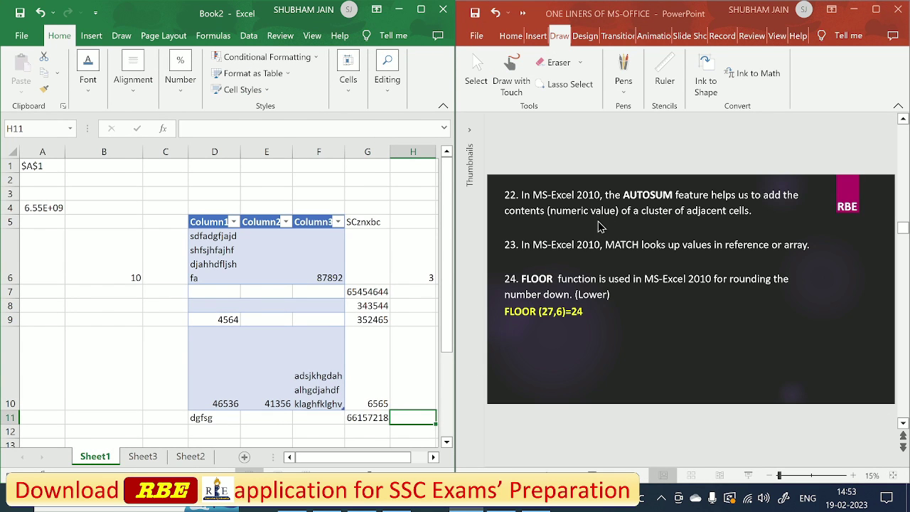
{"action": "left_click", "coordinate": [371, 419]}
{"action": "left_click_drag", "start_coordinate": [370, 419], "coordinate": [373, 292]}
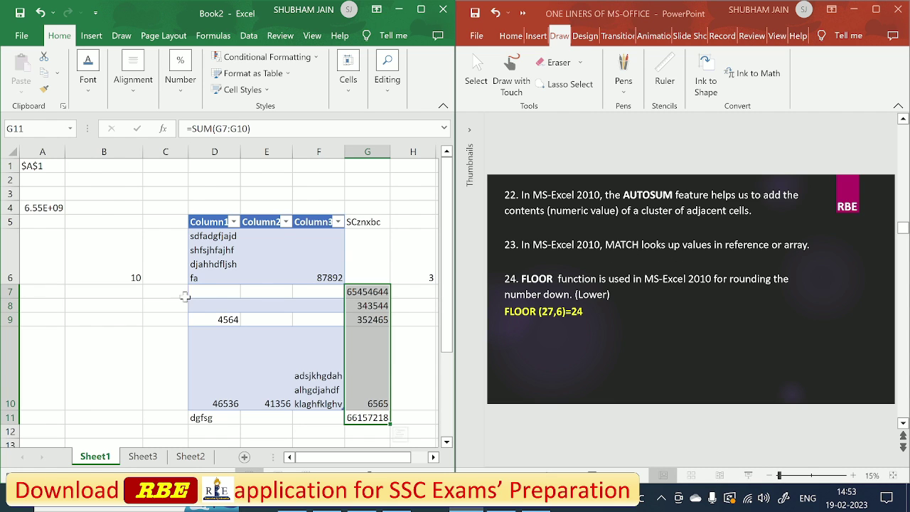
Enter =MATCH(6565,G7:G11,0) in A8, returning position 4.
{"action": "left_click", "coordinate": [42, 305]}
{"action": "type", "text": "="}
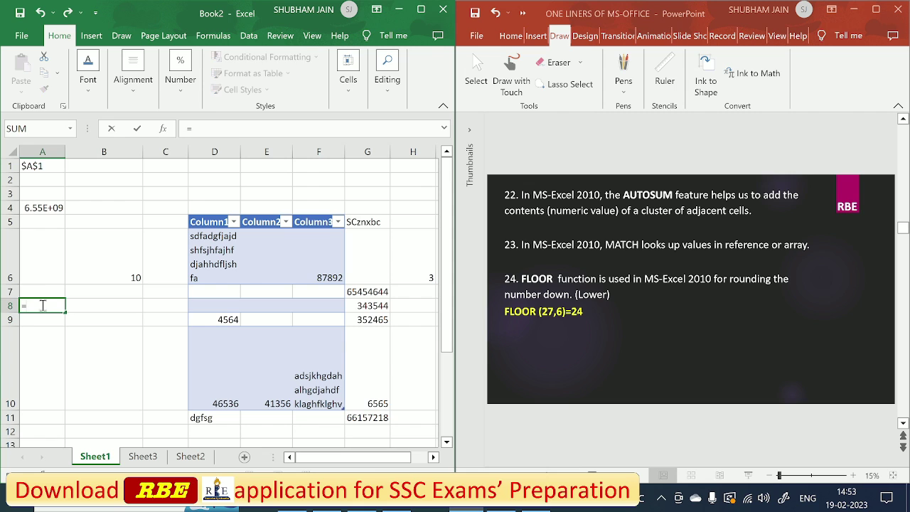
{"action": "type", "text": "Ma"}
{"action": "key", "text": "BackSpace"}
{"action": "key", "text": "BackSpace"}
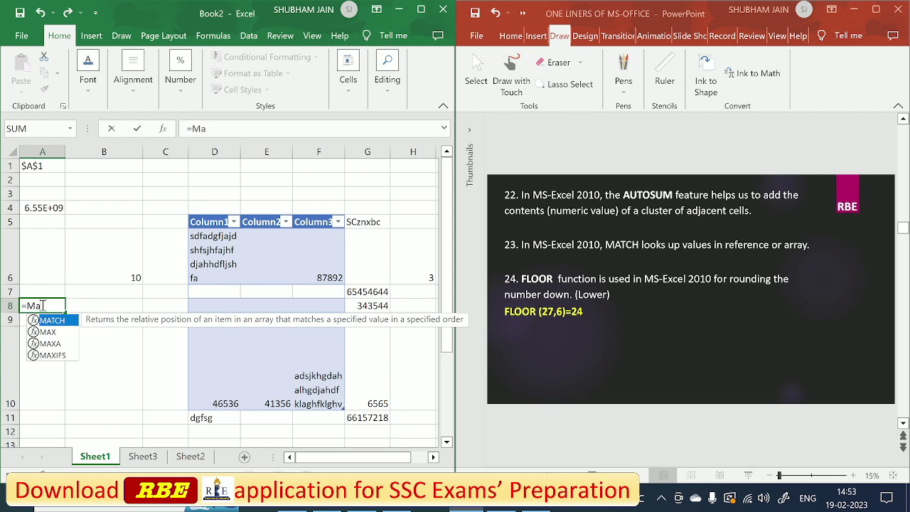
{"action": "type", "text": "tch"}
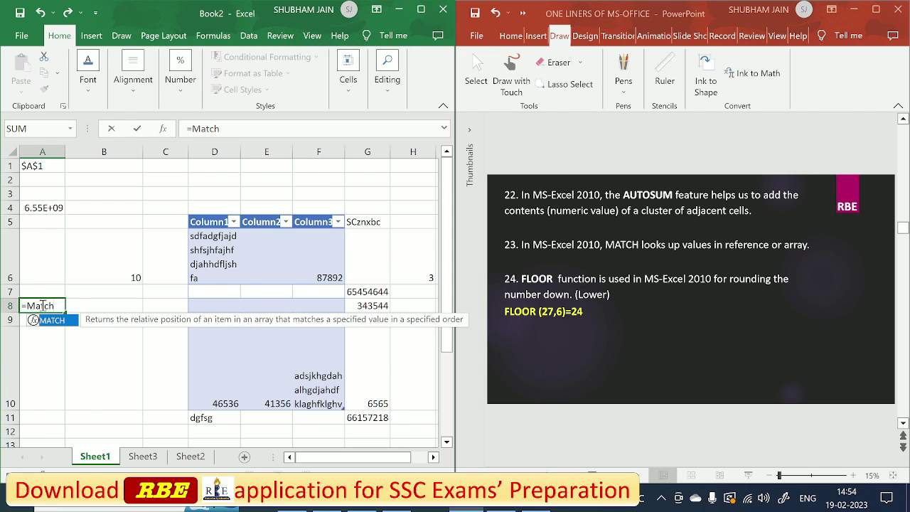
{"action": "type", "text": "("}
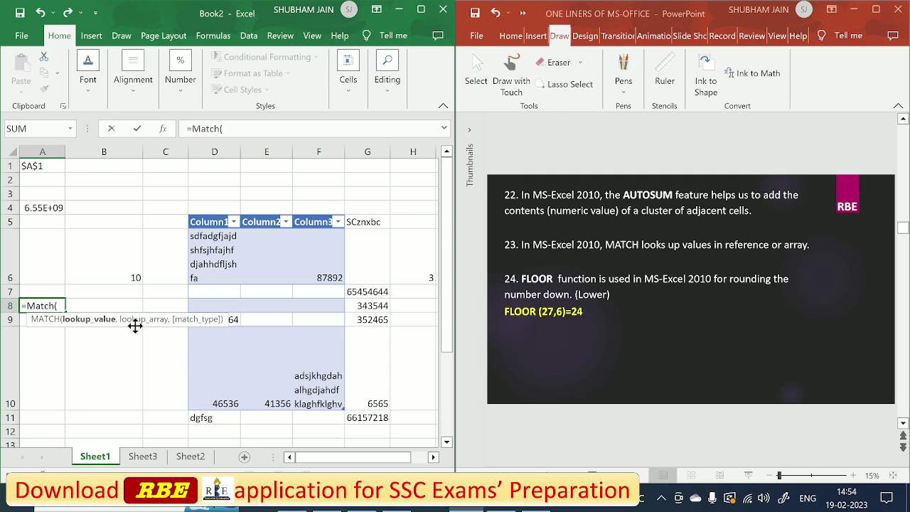
{"action": "type", "text": "6"}
{"action": "type", "text": "565,"}
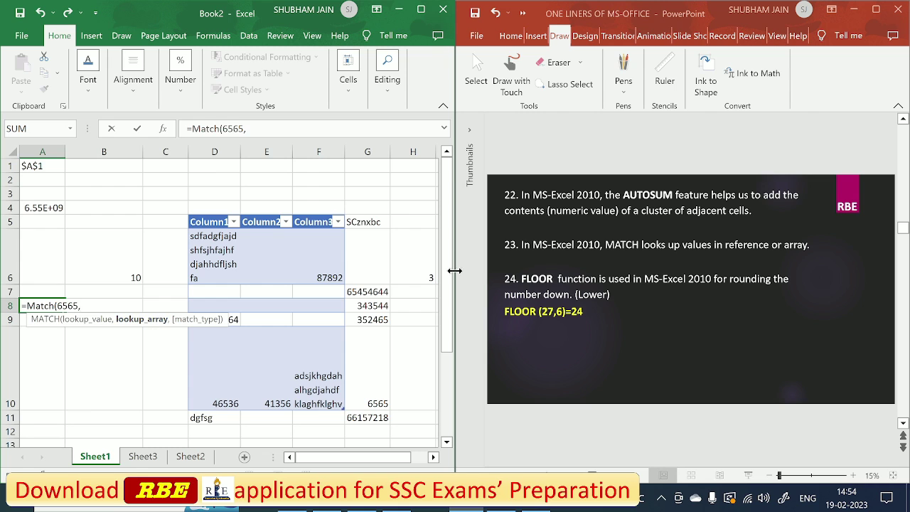
{"action": "left_click_drag", "start_coordinate": [382, 288], "coordinate": [363, 417]}
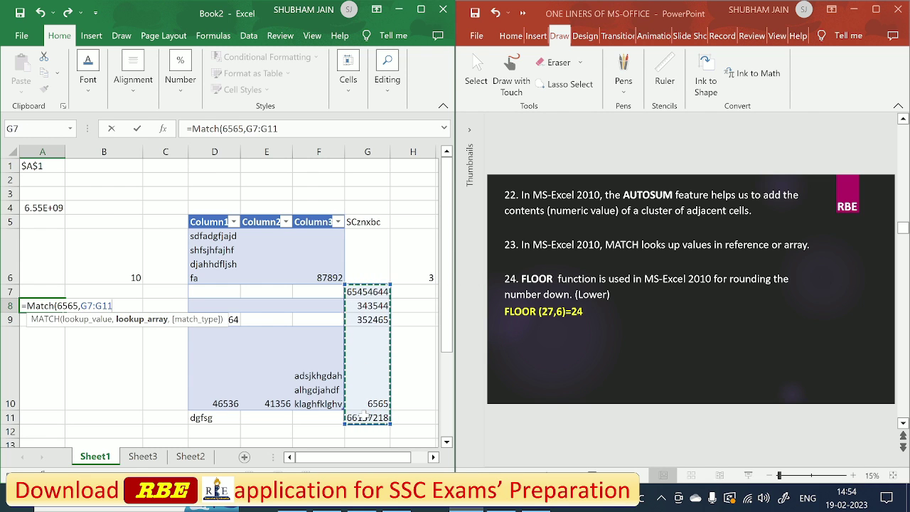
{"action": "type", "text": ","}
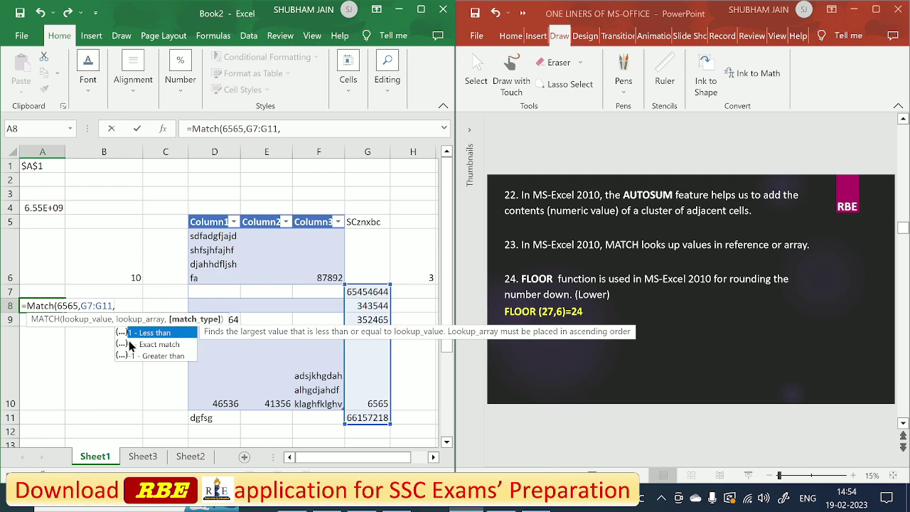
{"action": "type", "text": "0"}
{"action": "type", "text": ")"}
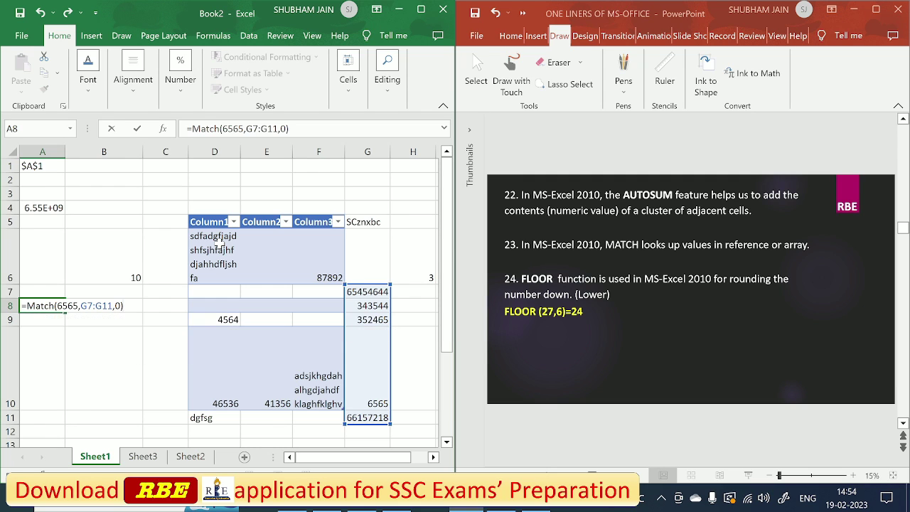
{"action": "key", "text": "Return"}
{"action": "left_click", "coordinate": [412, 368]}
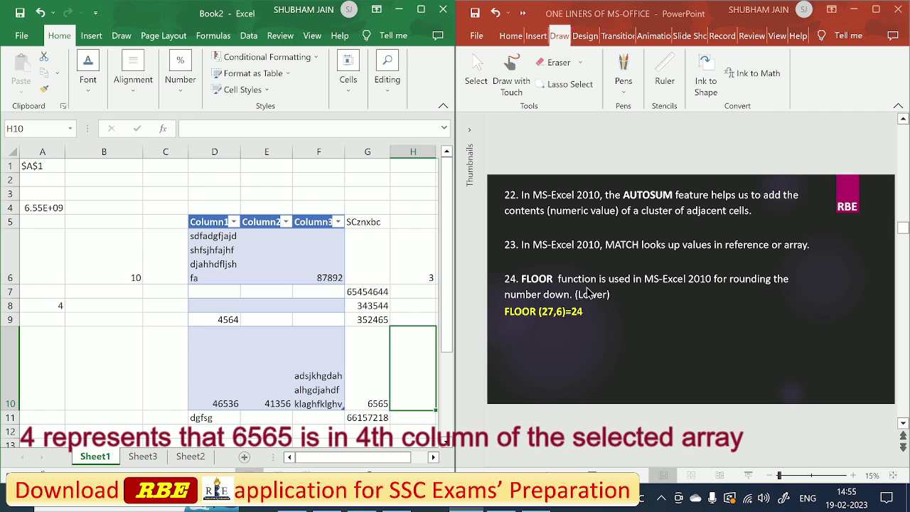
{"action": "left_click", "coordinate": [554, 294]}
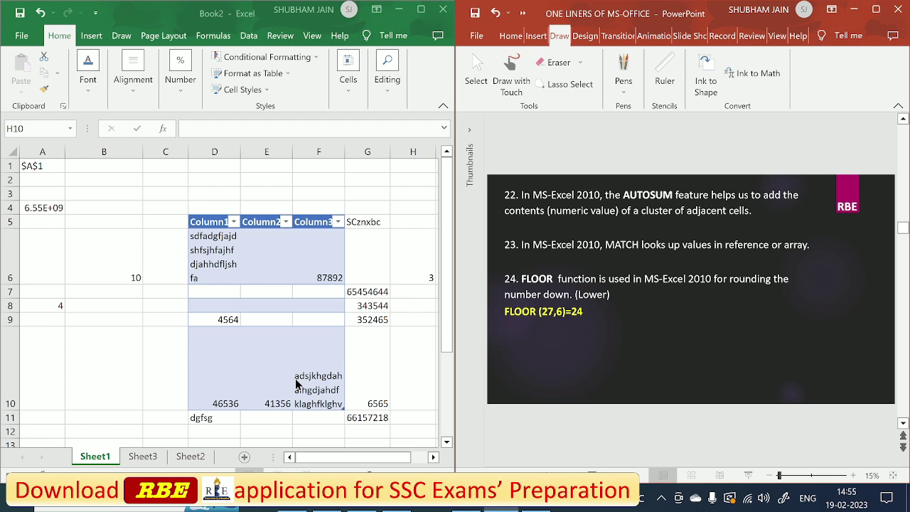
Enter =FLOOR(25,3) in B10.
{"action": "left_click", "coordinate": [82, 363]}
{"action": "type", "text": "="}
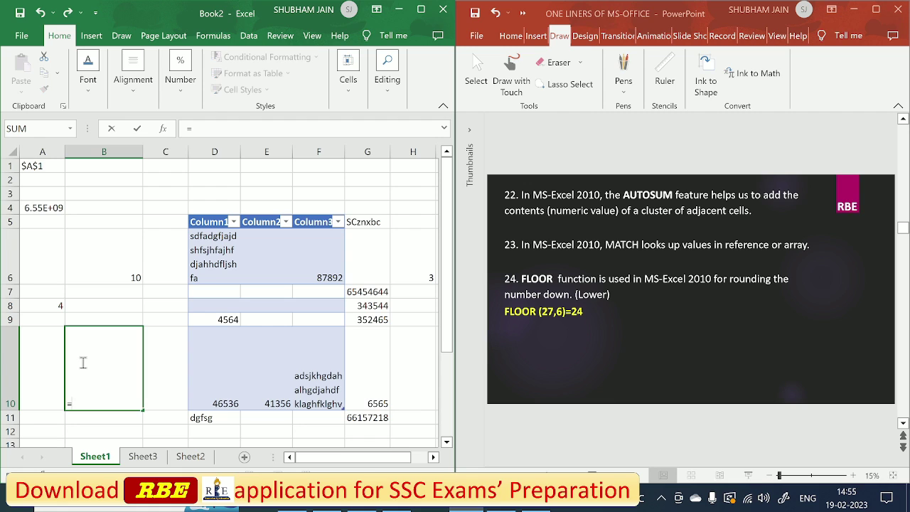
{"action": "type", "text": "Floor"}
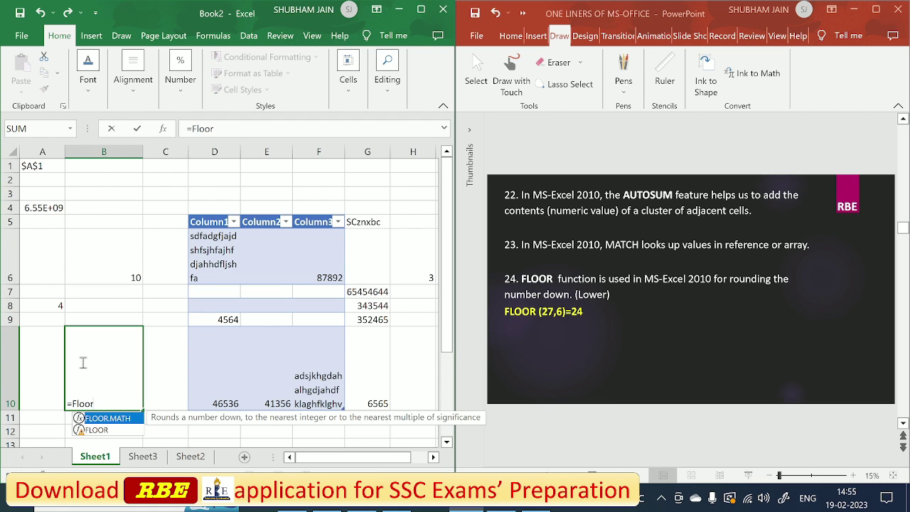
{"action": "type", "text": "(25"}
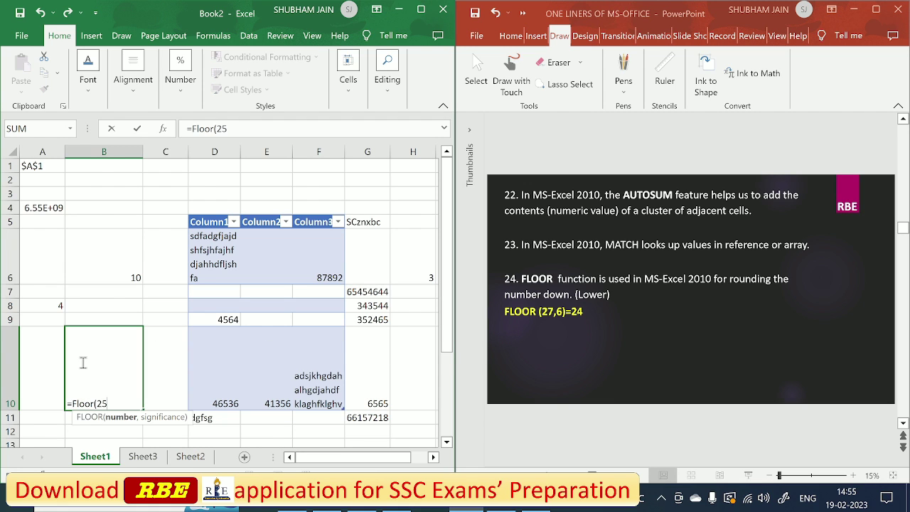
{"action": "type", "text": ","}
{"action": "type", "text": "3)"}
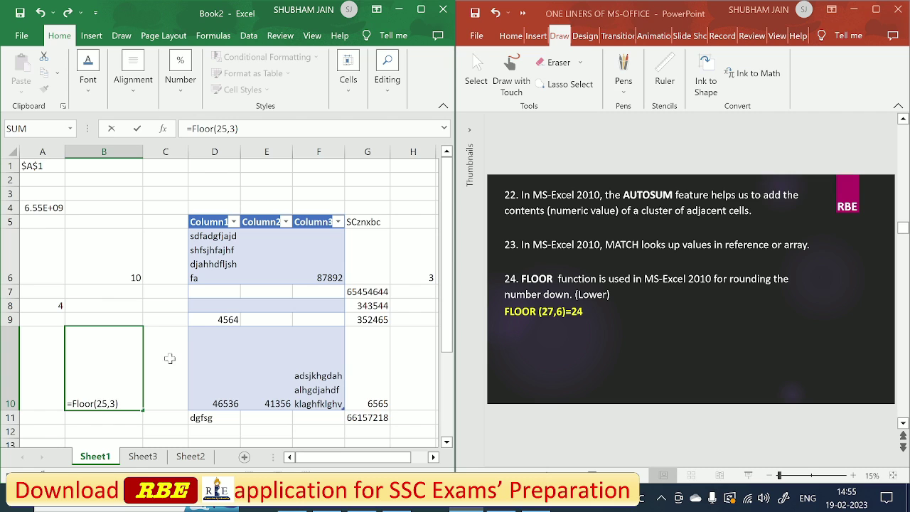
{"action": "key", "text": "Return"}
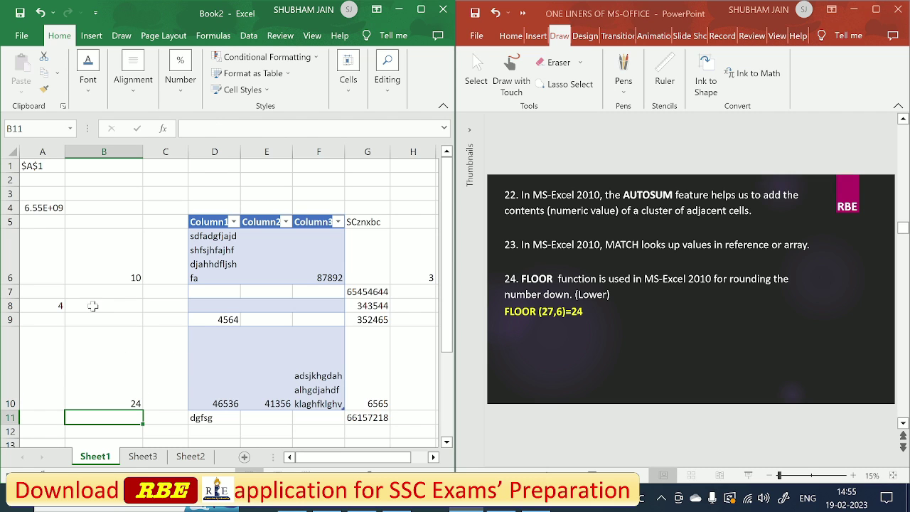
Type 25 in B8, which displays as the date 25-01-1900, then clear the cell.
{"action": "left_click", "coordinate": [92, 305]}
{"action": "type", "text": "25"}
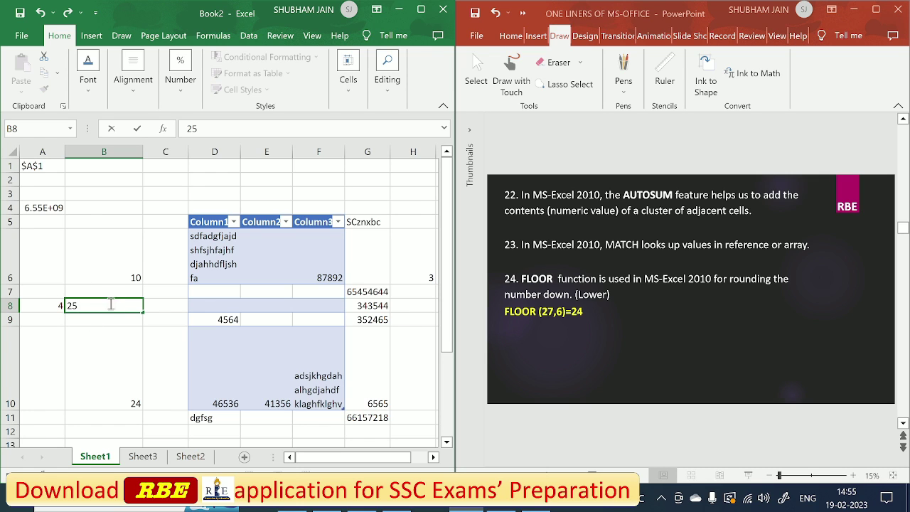
{"action": "left_click", "coordinate": [102, 266]}
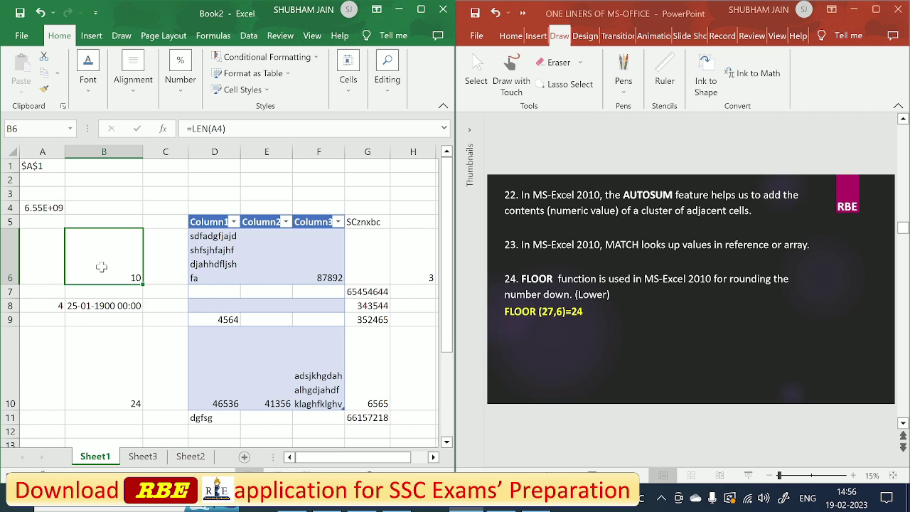
{"action": "left_click", "coordinate": [111, 304]}
{"action": "left_click", "coordinate": [119, 323]}
{"action": "left_click", "coordinate": [114, 305]}
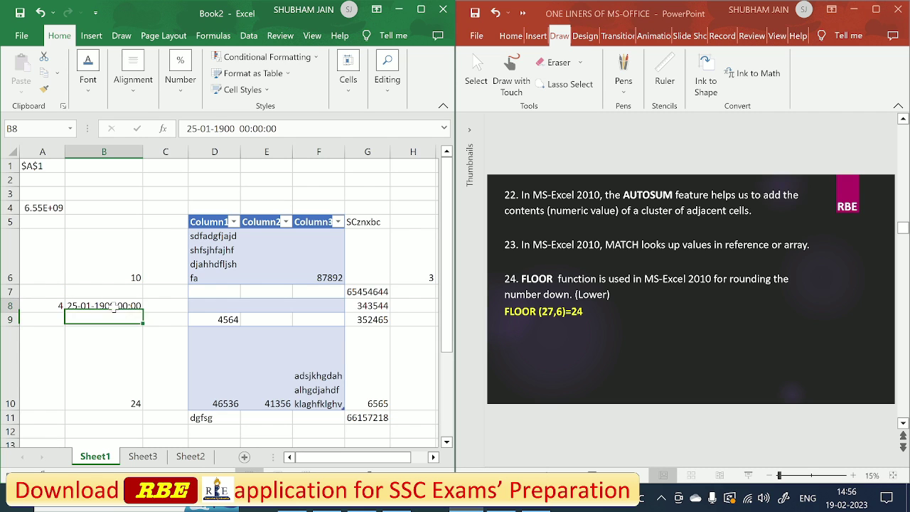
{"action": "key", "text": "BackSpace"}
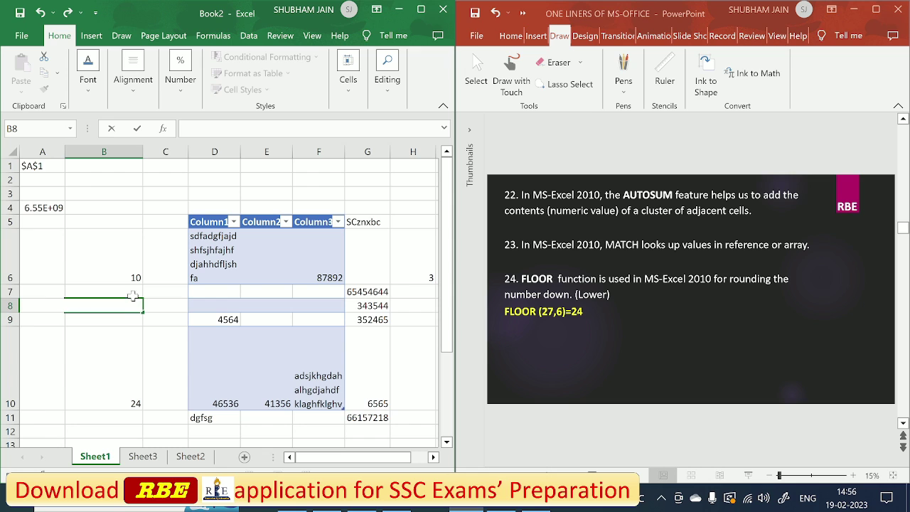
Scroll the slide to items 25–27 and enter =CEILING(27,6) in B5, returning 30.
{"action": "left_click", "coordinate": [590, 313]}
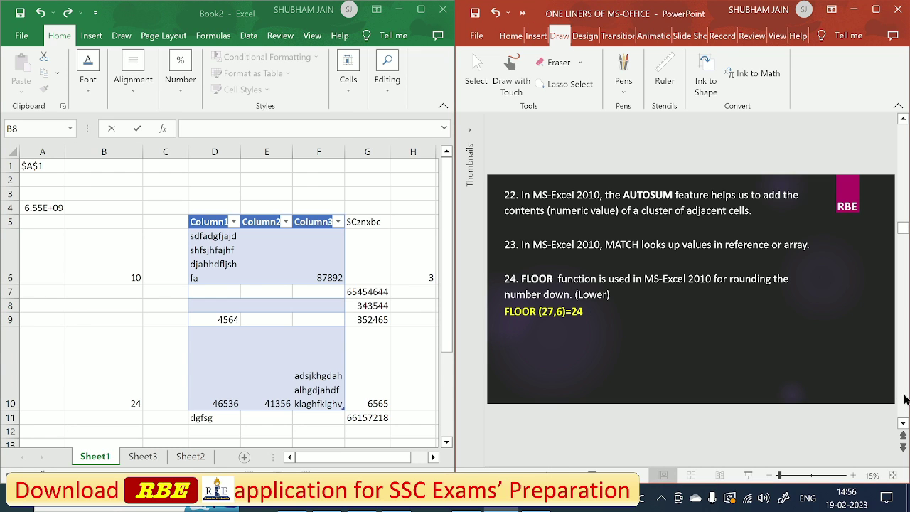
{"action": "scroll", "coordinate": [812, 443], "scroll_direction": "down", "scroll_amount": 1}
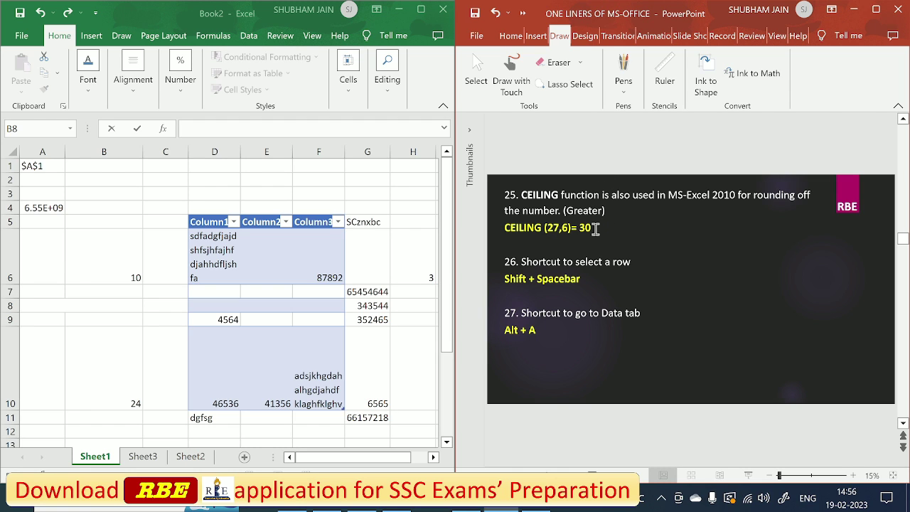
{"action": "left_click", "coordinate": [97, 220]}
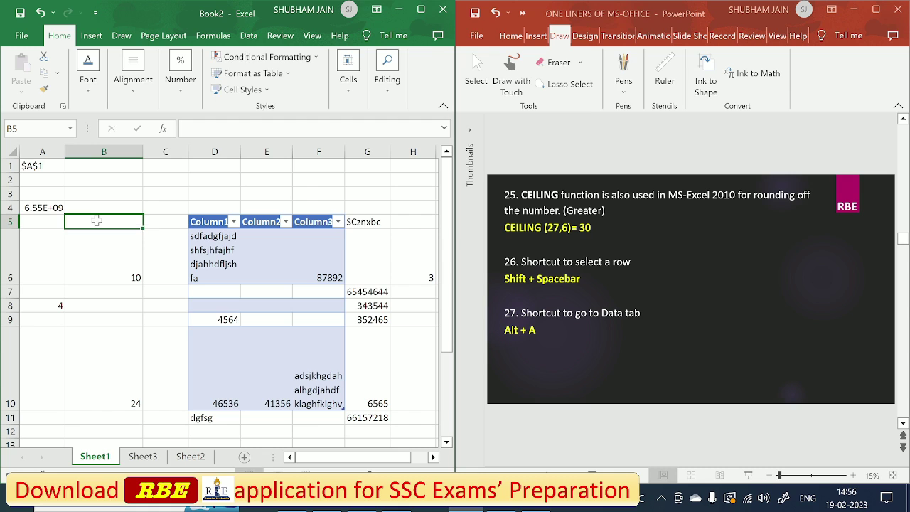
{"action": "type", "text": "=ceiling"}
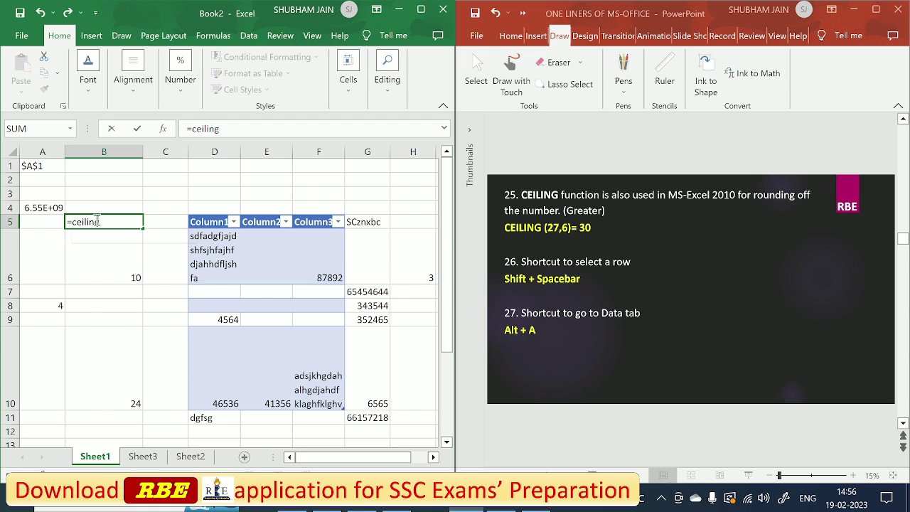
{"action": "type", "text": "("}
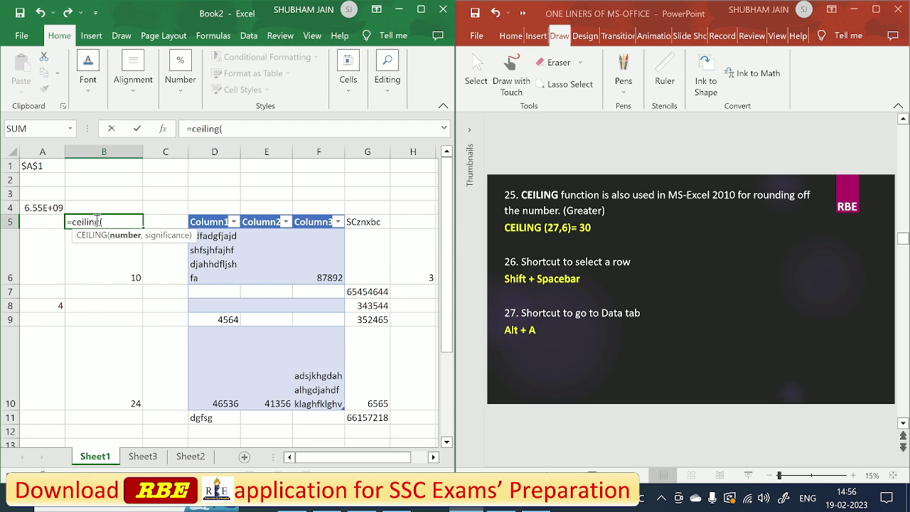
{"action": "type", "text": "27,6"}
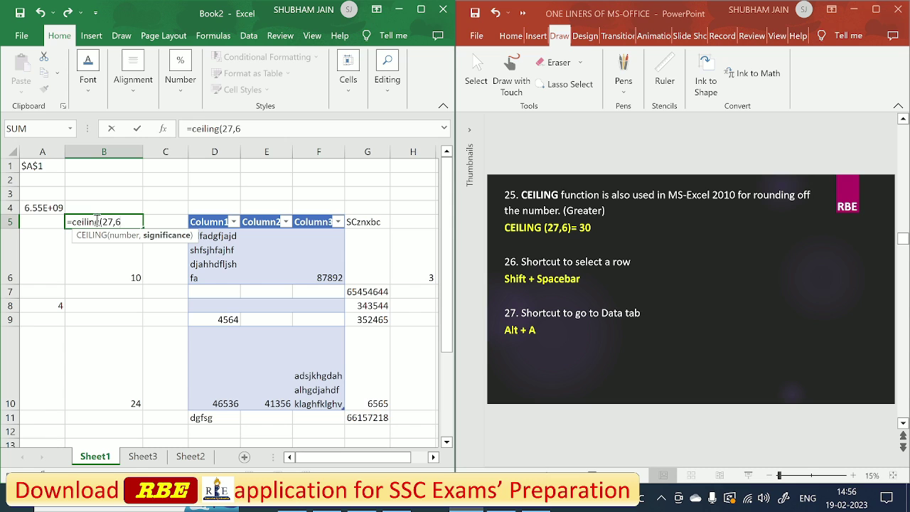
{"action": "type", "text": ")"}
{"action": "key", "text": "Return"}
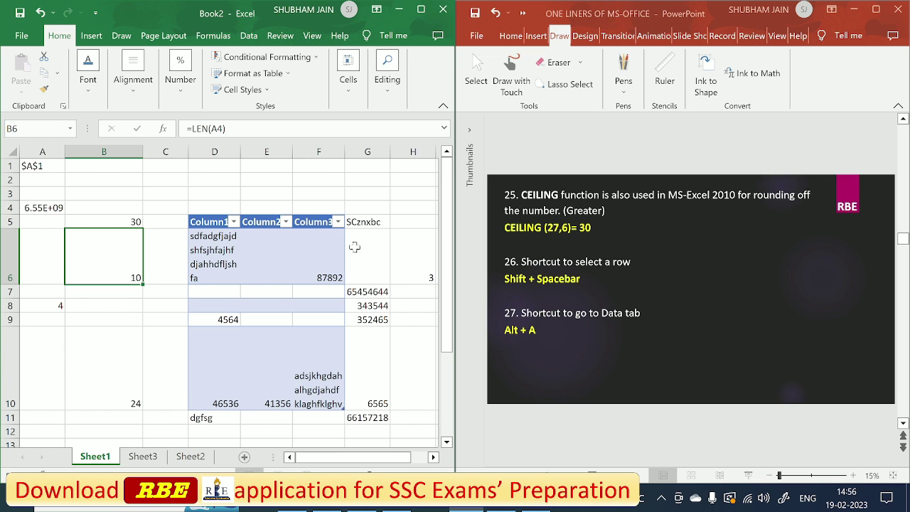
Select all of row 6 from B6 using Shift+Space.
{"action": "left_click", "coordinate": [12, 265]}
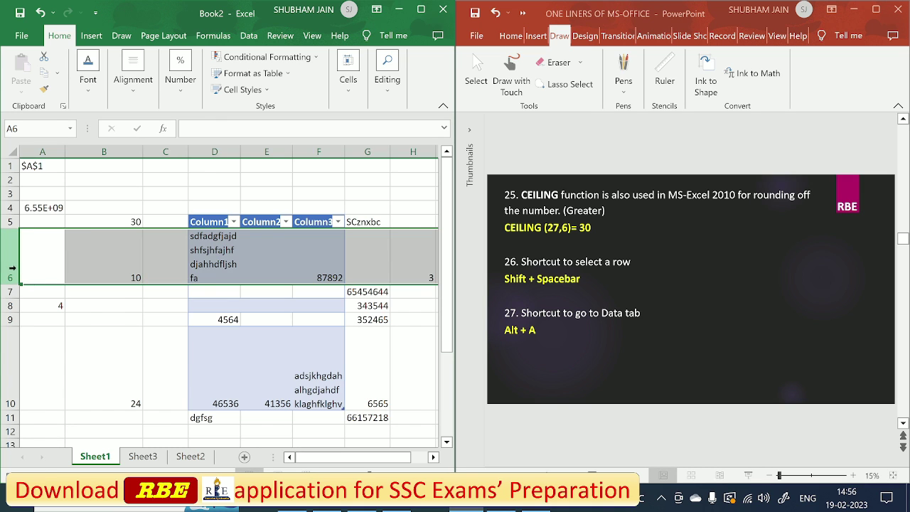
{"action": "left_click", "coordinate": [72, 341]}
{"action": "left_click", "coordinate": [106, 240]}
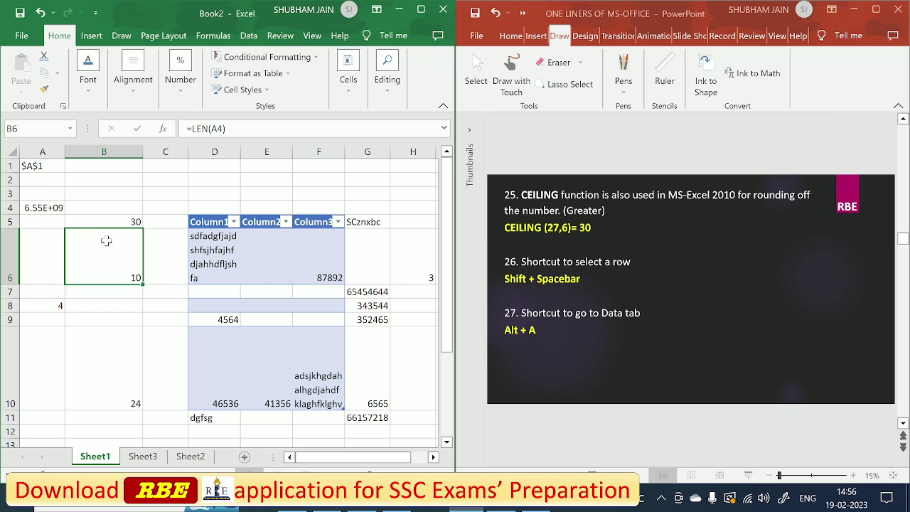
{"action": "key", "text": "shift+space"}
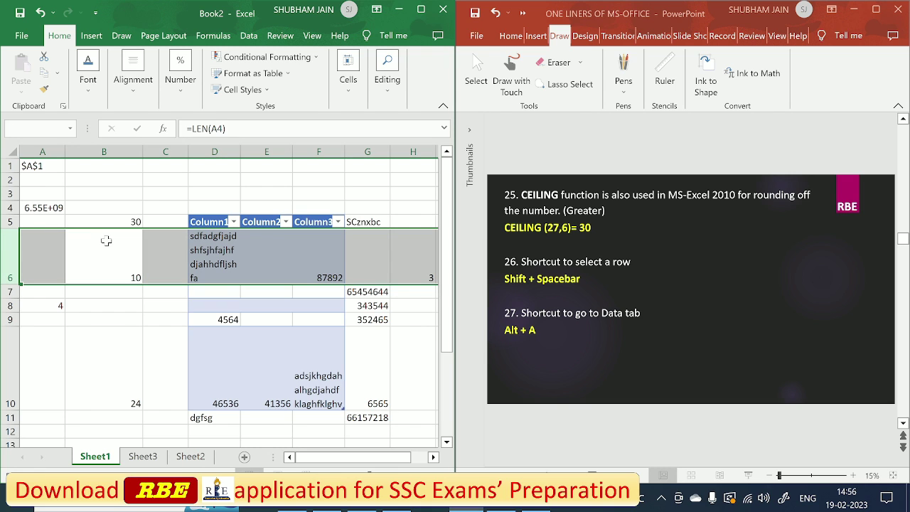
{"action": "left_click", "coordinate": [165, 180]}
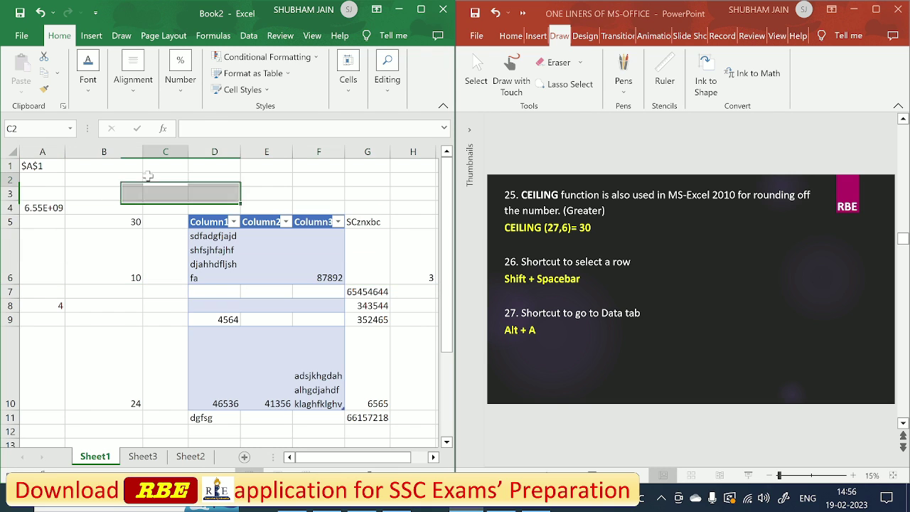
Show the Data commands and display their KeyTips with Alt+A.
{"action": "left_click", "coordinate": [313, 35]}
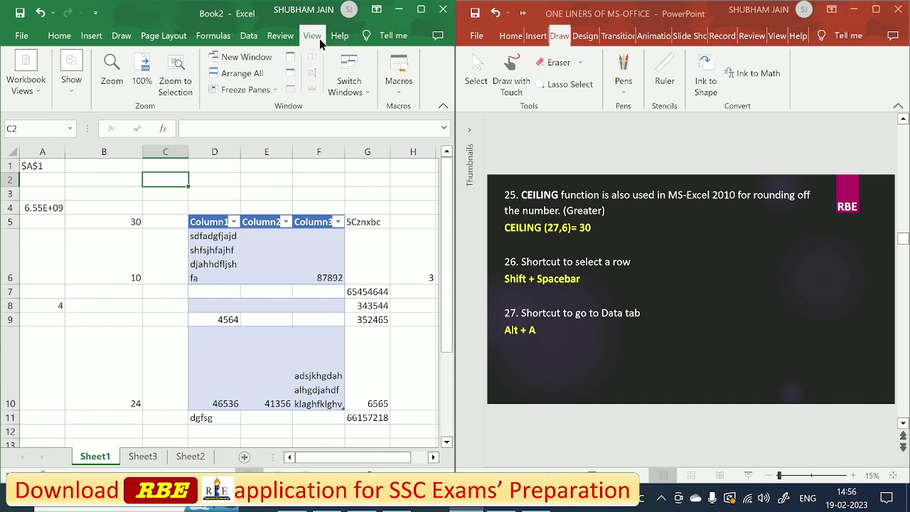
{"action": "left_click", "coordinate": [247, 35]}
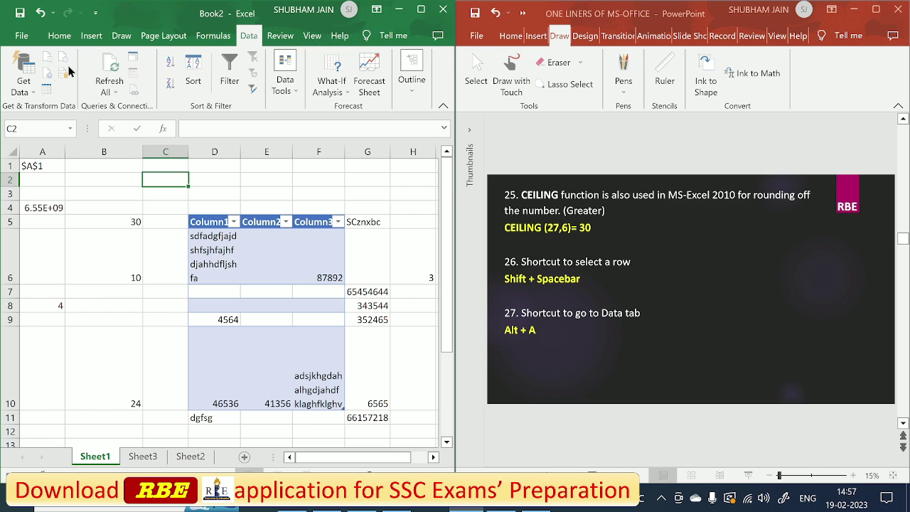
{"action": "left_click", "coordinate": [108, 260]}
{"action": "left_click", "coordinate": [190, 193]}
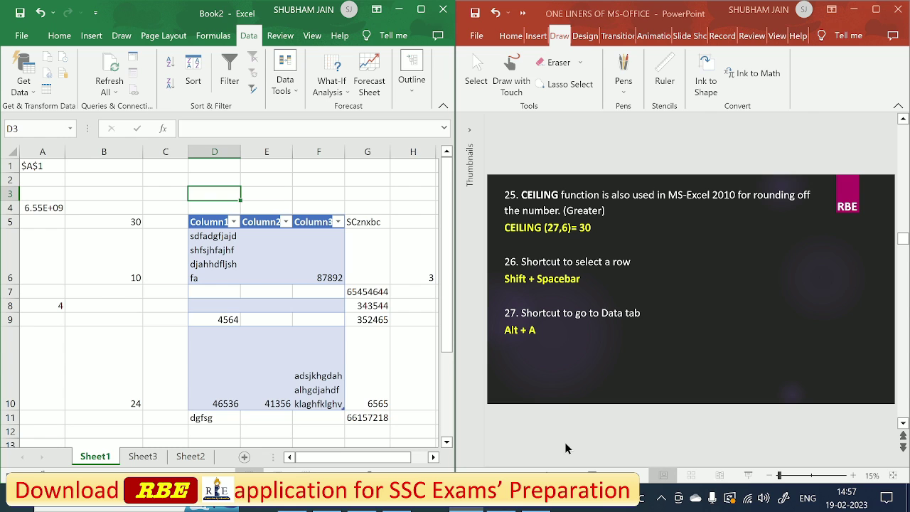
{"action": "key", "text": "alt+a"}
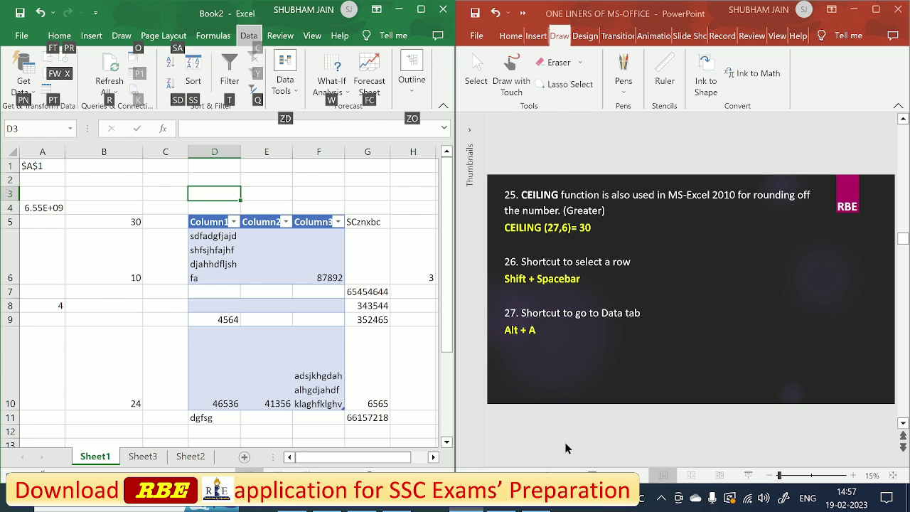
{"action": "left_click", "coordinate": [555, 375]}
{"action": "scroll", "coordinate": [555, 373], "scroll_direction": "down", "scroll_amount": 1}
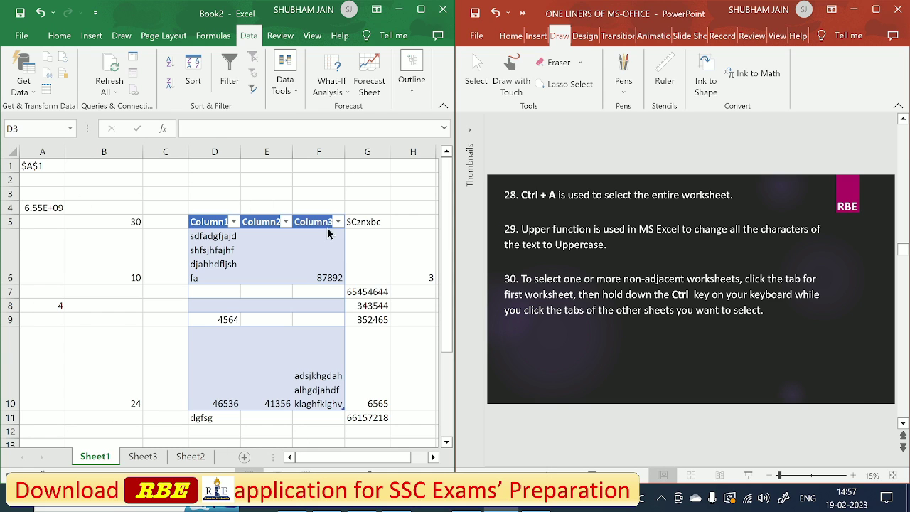
{"action": "left_click", "coordinate": [13, 152]}
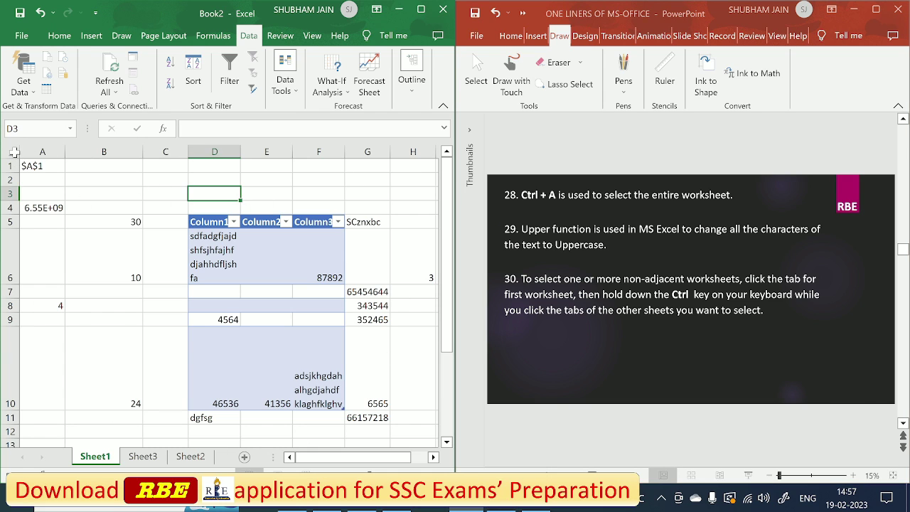
{"action": "left_click", "coordinate": [14, 152]}
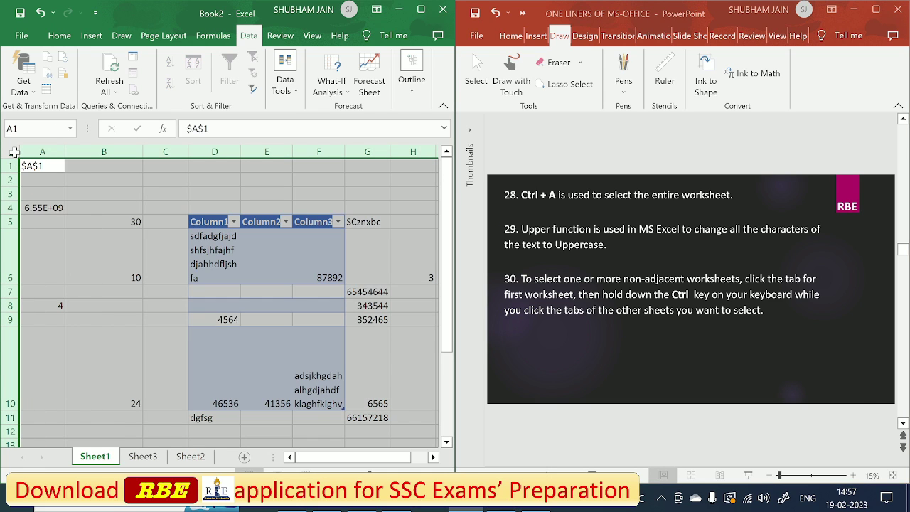
{"action": "left_click", "coordinate": [108, 239]}
{"action": "key", "text": "shift+Left"}
{"action": "key", "text": "shift+Up"}
{"action": "key", "text": "shift+Up"}
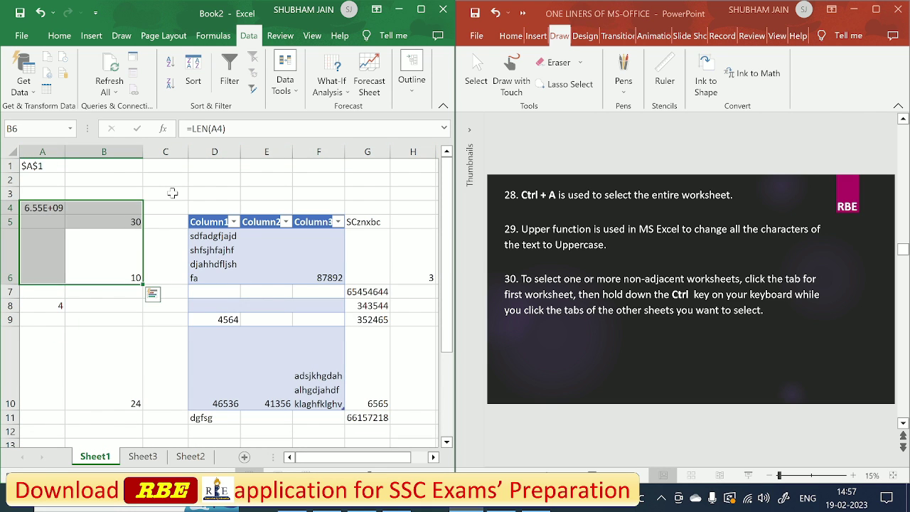
{"action": "left_click", "coordinate": [147, 205]}
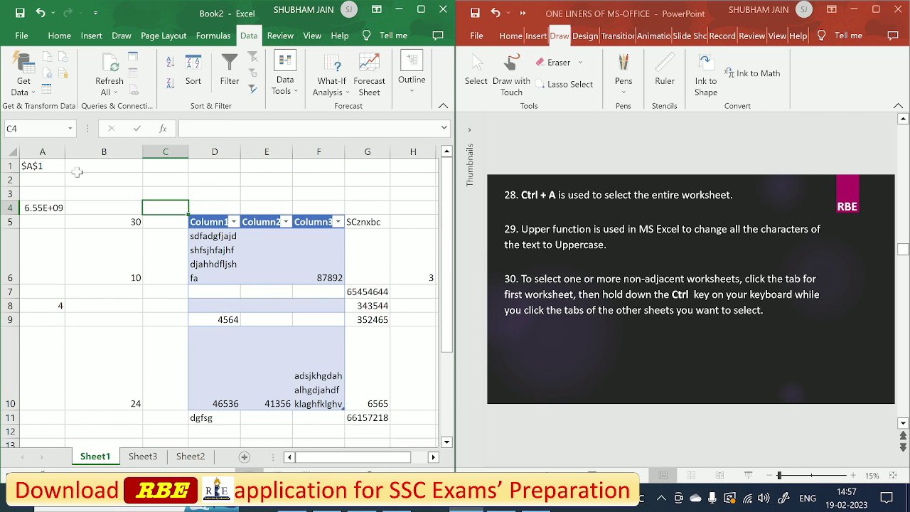
{"action": "key", "text": "ctrl+a"}
{"action": "left_click", "coordinate": [216, 206]}
{"action": "key", "text": "ctrl+a"}
{"action": "left_click", "coordinate": [216, 206]}
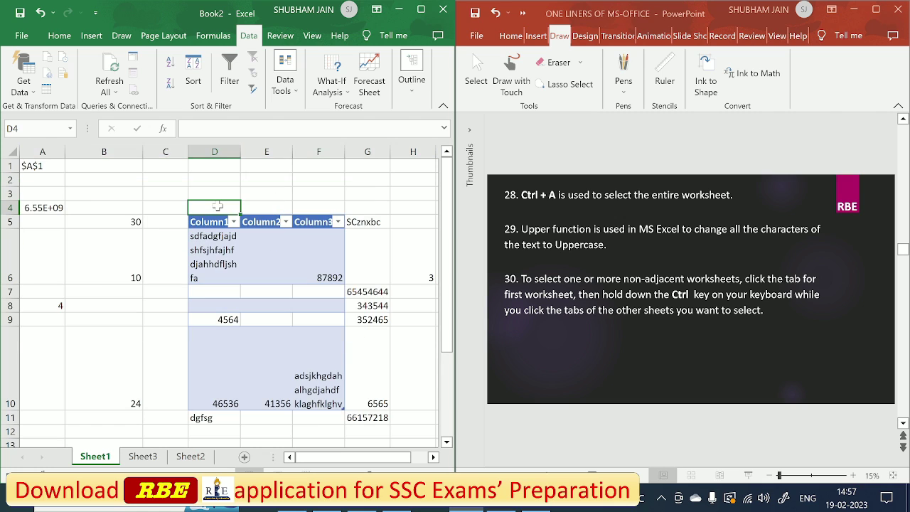
{"action": "left_click", "coordinate": [213, 254]}
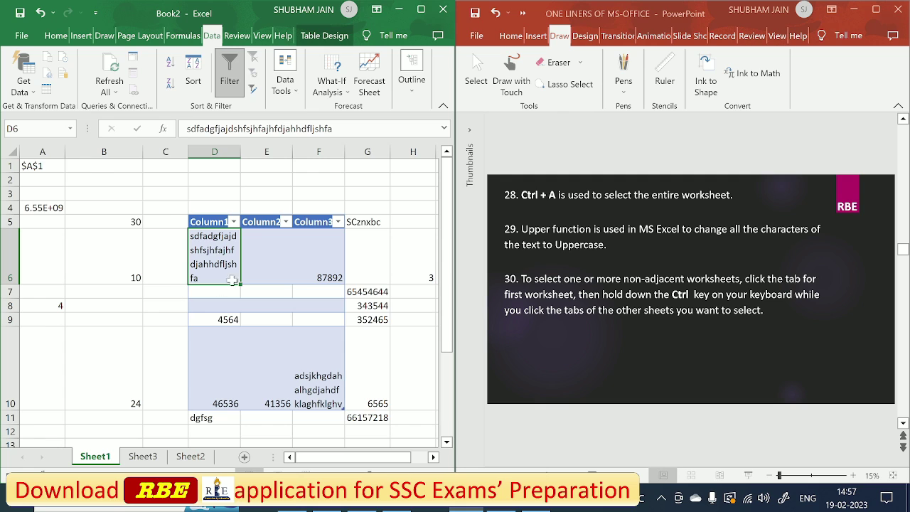
{"action": "left_click", "coordinate": [41, 263]}
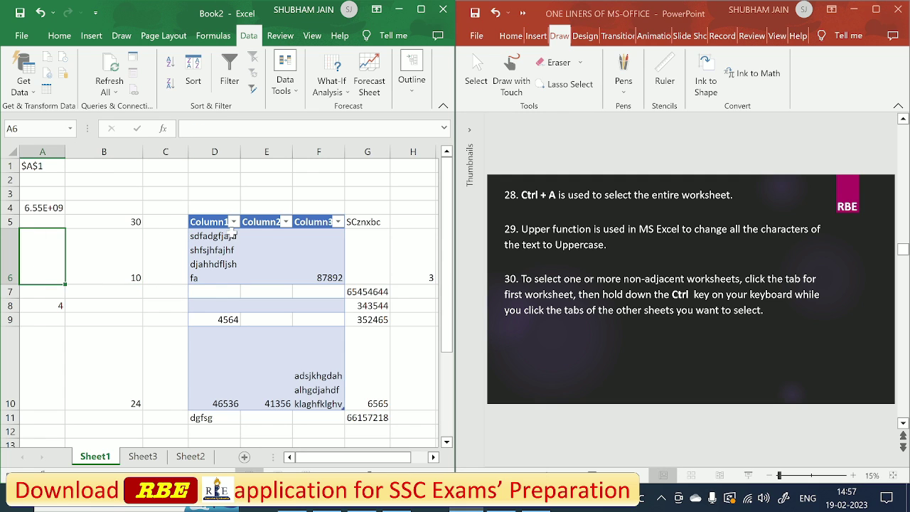
{"action": "type", "text": "="}
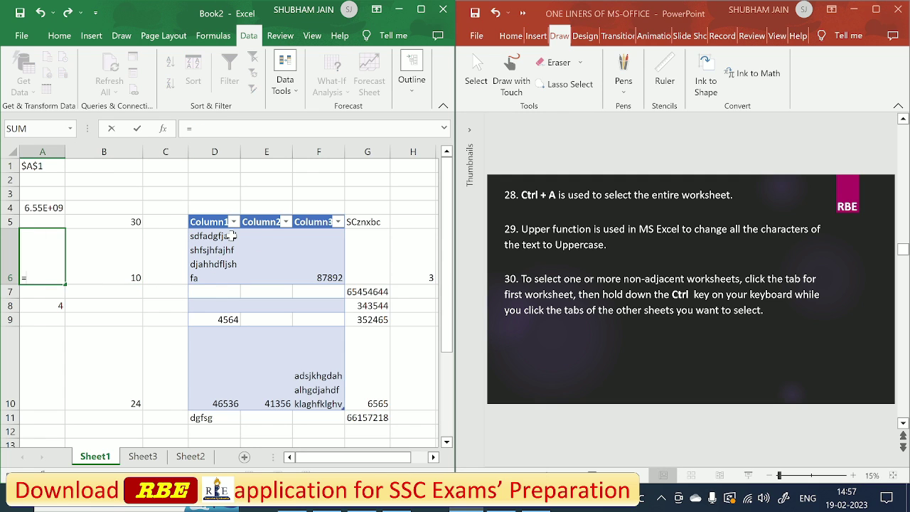
{"action": "type", "text": "uop"}
{"action": "key", "text": "BackSpace"}
{"action": "type", "text": "pper"}
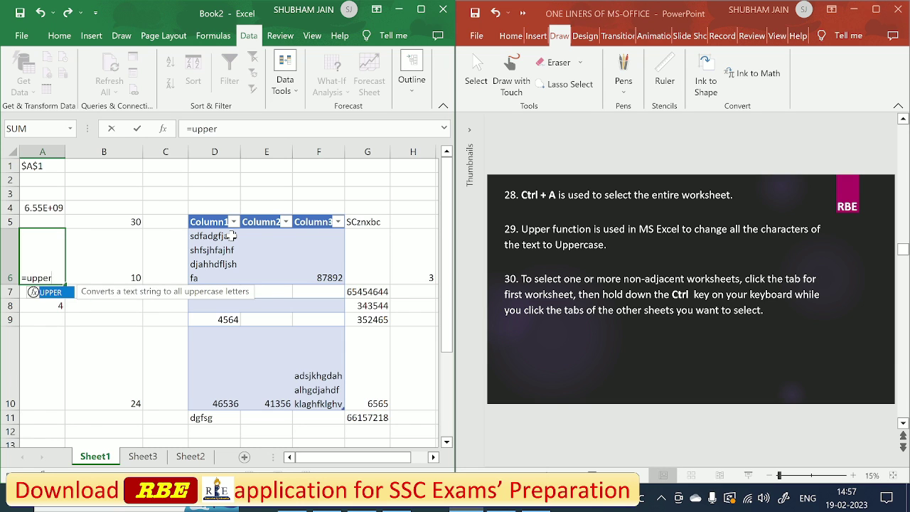
{"action": "type", "text": "("}
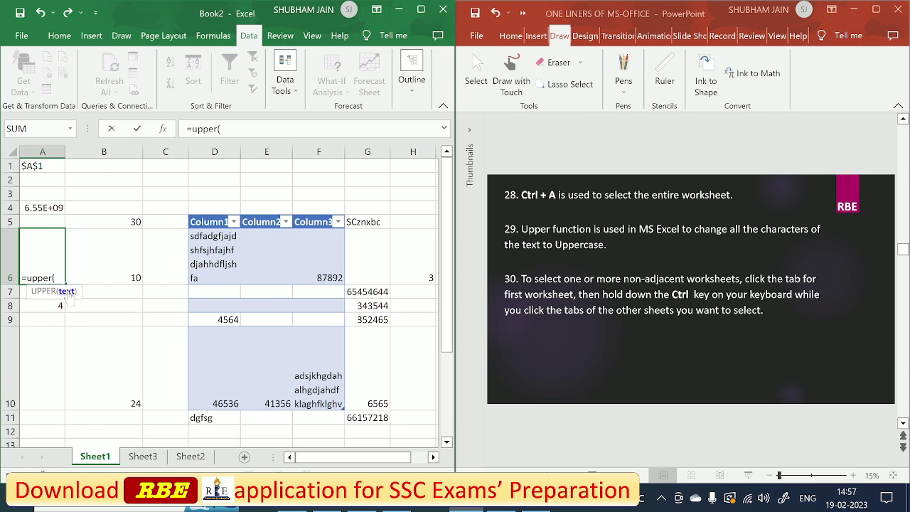
{"action": "left_click", "coordinate": [213, 267]}
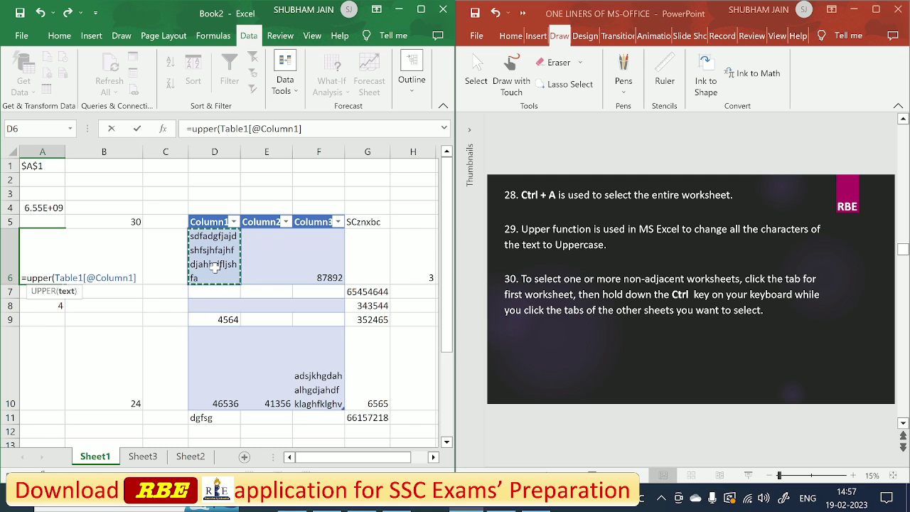
{"action": "type", "text": ")"}
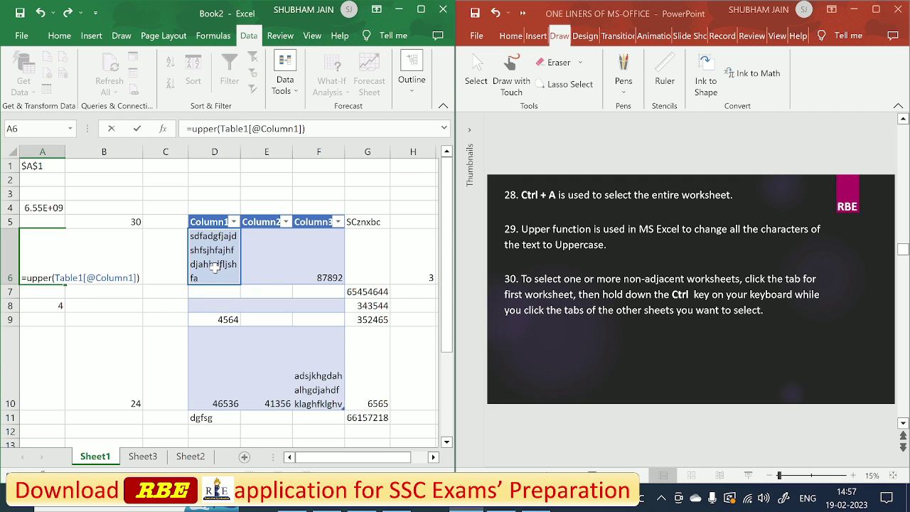
{"action": "key", "text": "Return"}
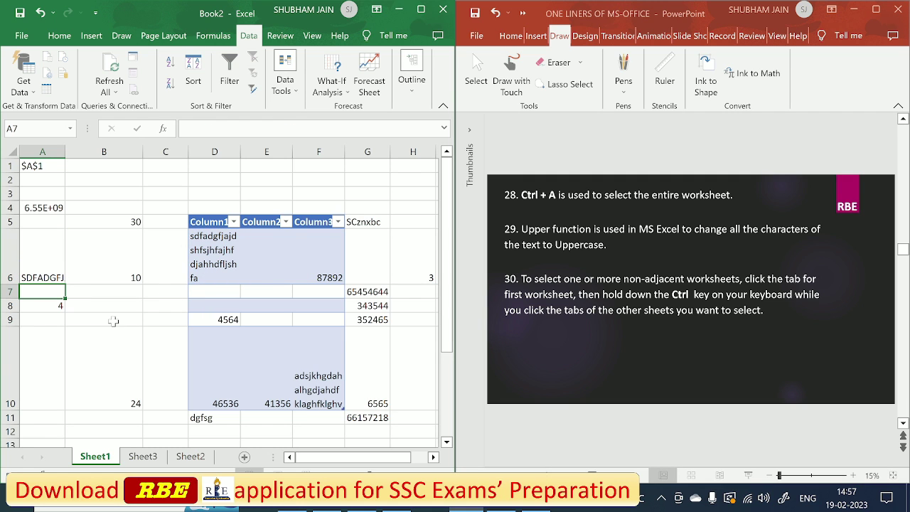
{"action": "left_click", "coordinate": [58, 271]}
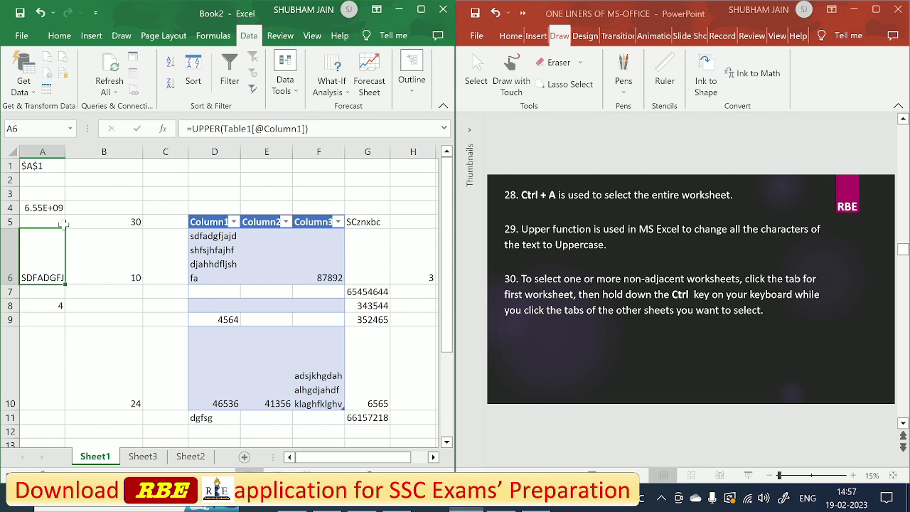
{"action": "left_click", "coordinate": [59, 36]}
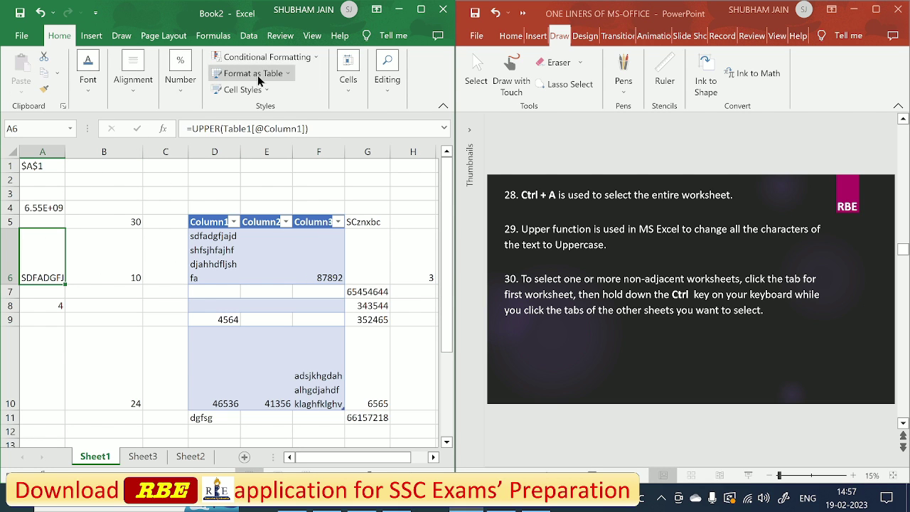
Maximize Excel and apply Wrap Text to A6 so the uppercase text shows fully.
{"action": "left_click", "coordinate": [418, 14]}
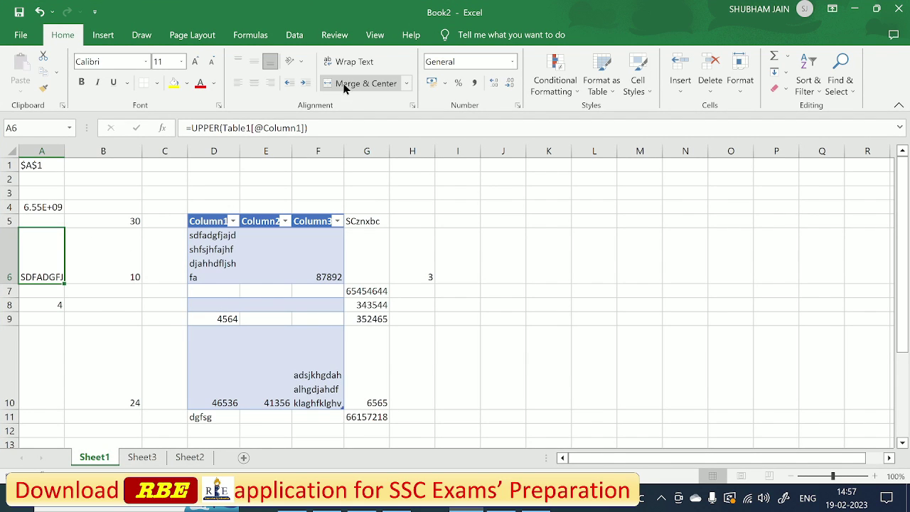
{"action": "left_click", "coordinate": [344, 63]}
{"action": "left_click", "coordinate": [118, 268]}
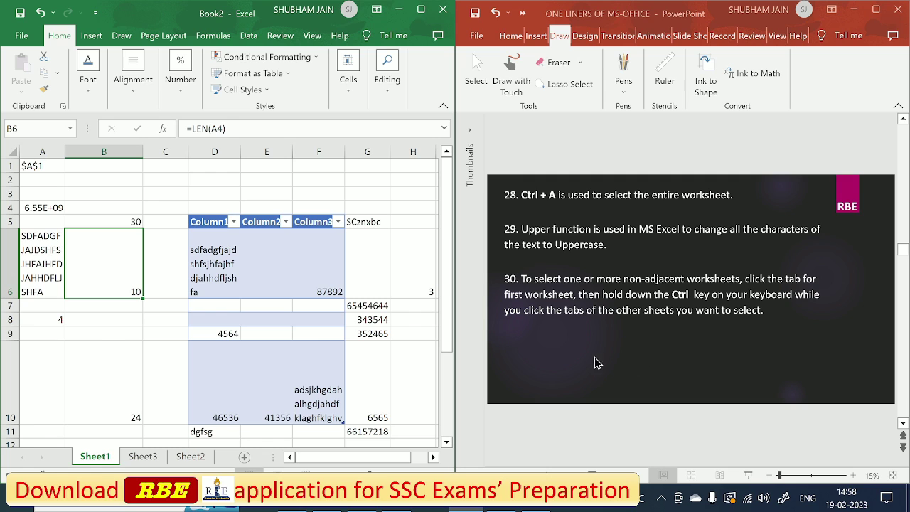
Ctrl-select the Sheet2 tab to group it with Sheet1, then scroll the slide to facts 31–33.
{"action": "left_click", "coordinate": [199, 460], "text": "ctrl"}
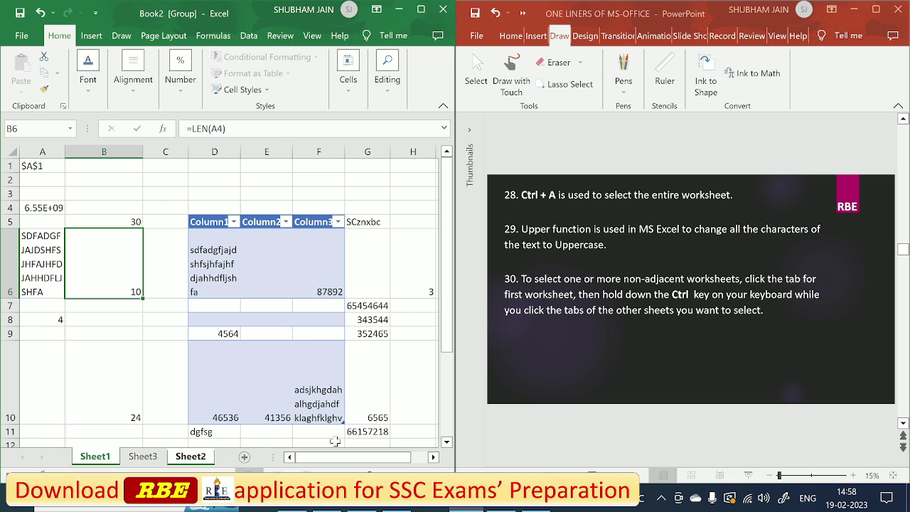
{"action": "left_click", "coordinate": [82, 383]}
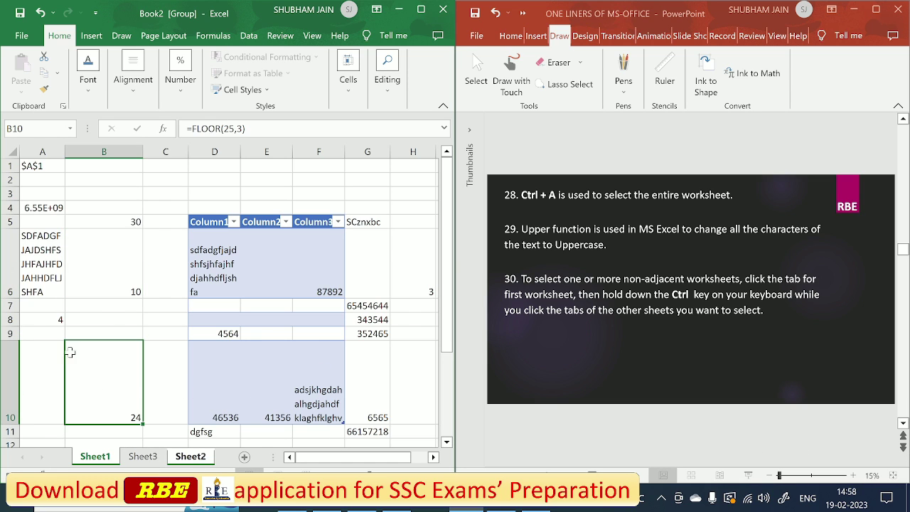
{"action": "left_click", "coordinate": [673, 388]}
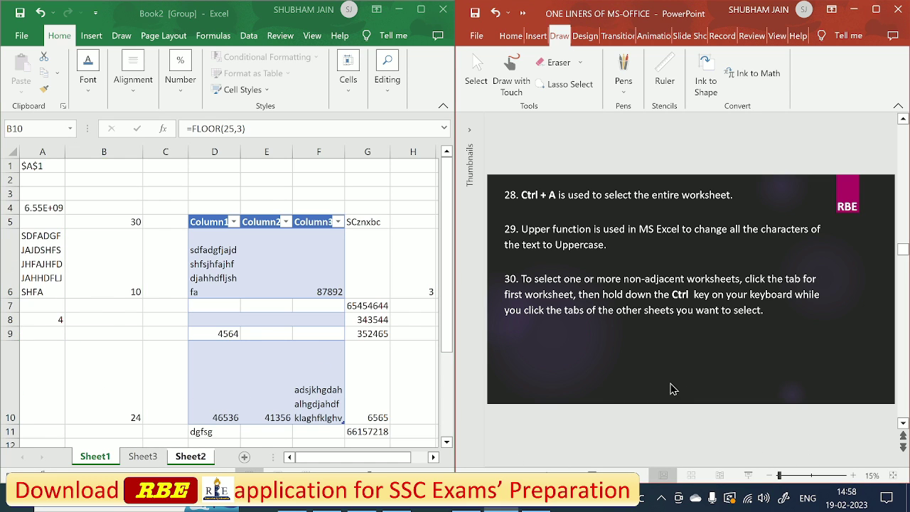
{"action": "scroll", "coordinate": [672, 388], "scroll_direction": "down", "scroll_amount": 1}
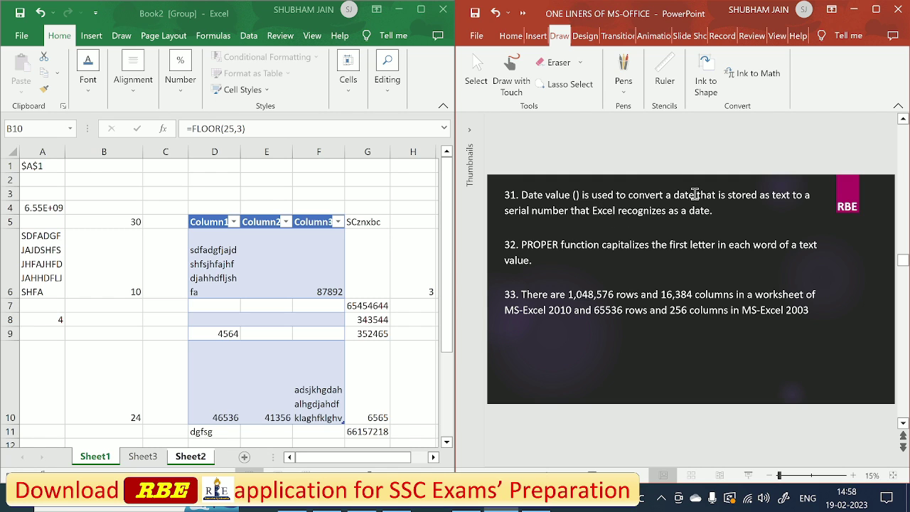
Enter =DATE(23,2,21) in B9 so it displays 21-02-1923.
{"action": "left_click", "coordinate": [82, 332]}
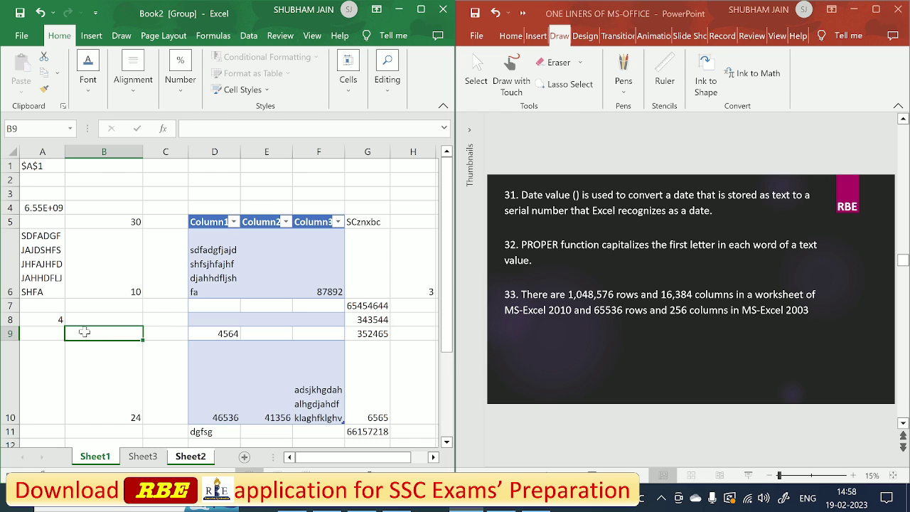
{"action": "type", "text": "Dae"}
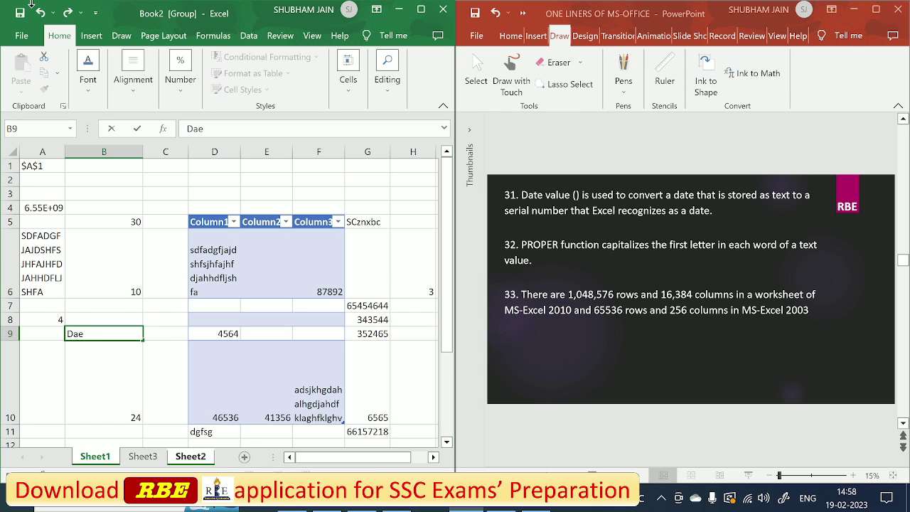
{"action": "key", "text": "BackSpace"}
{"action": "type", "text": "=date"}
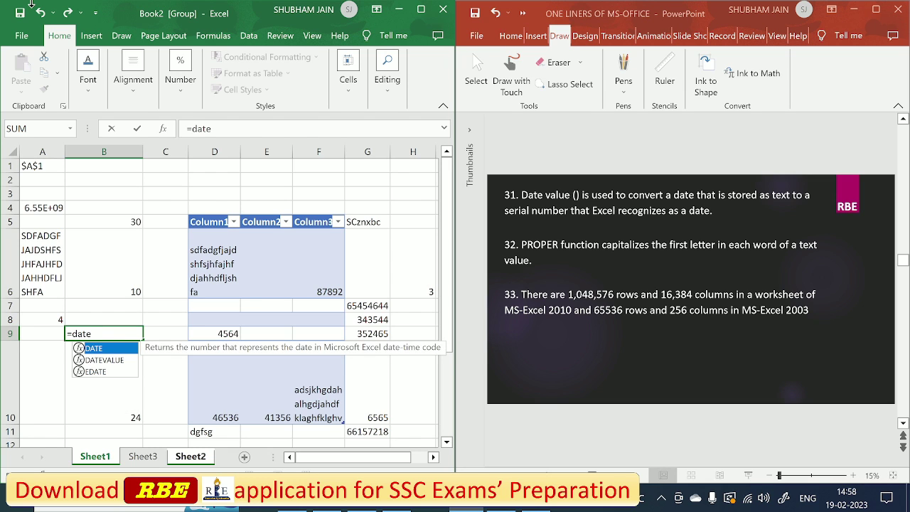
{"action": "type", "text": "(23"}
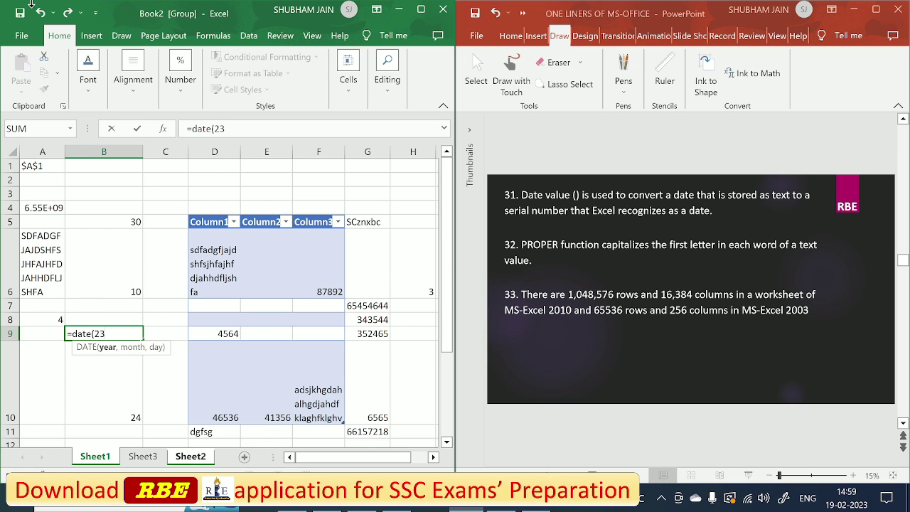
{"action": "type", "text": ",02"}
{"action": "type", "text": ",21"}
{"action": "type", "text": ")"}
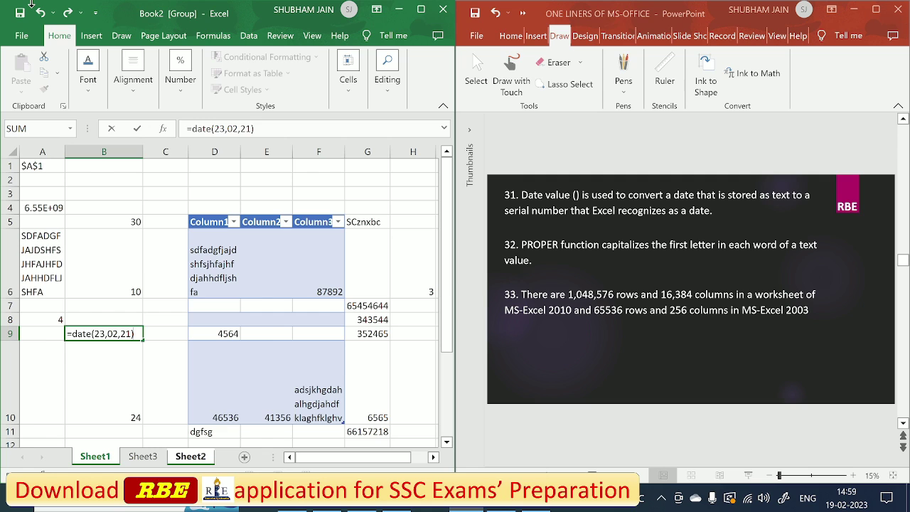
{"action": "key", "text": "Return"}
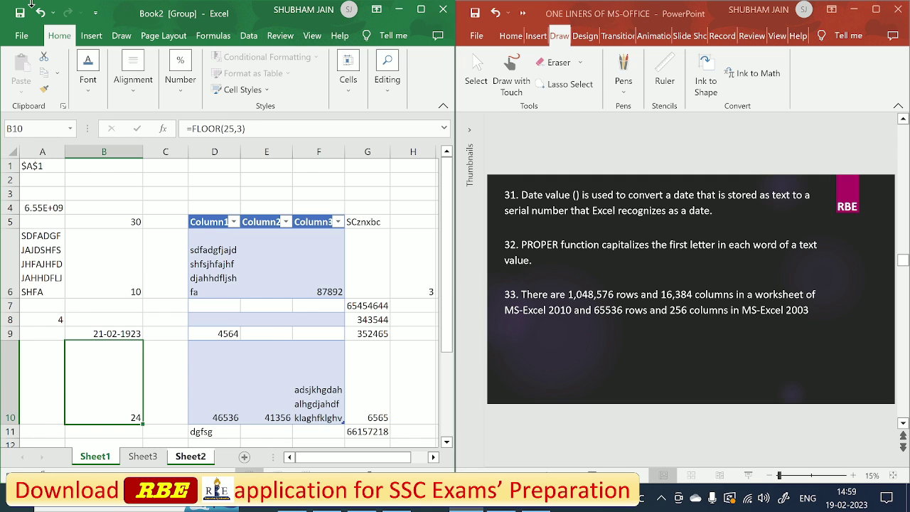
{"action": "left_click", "coordinate": [129, 328]}
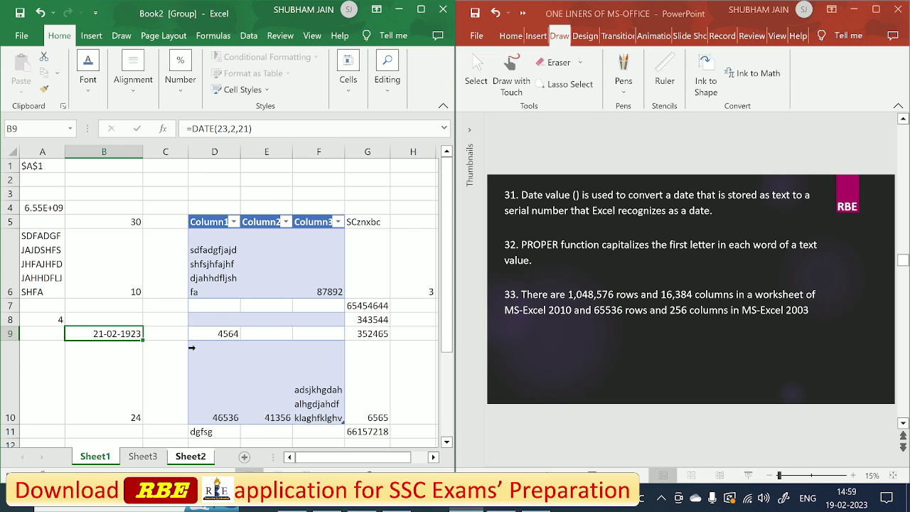
Check the slide text, then review A6's UPPER formula and D6's text in Excel.
{"action": "left_click", "coordinate": [657, 288]}
{"action": "left_click", "coordinate": [566, 264]}
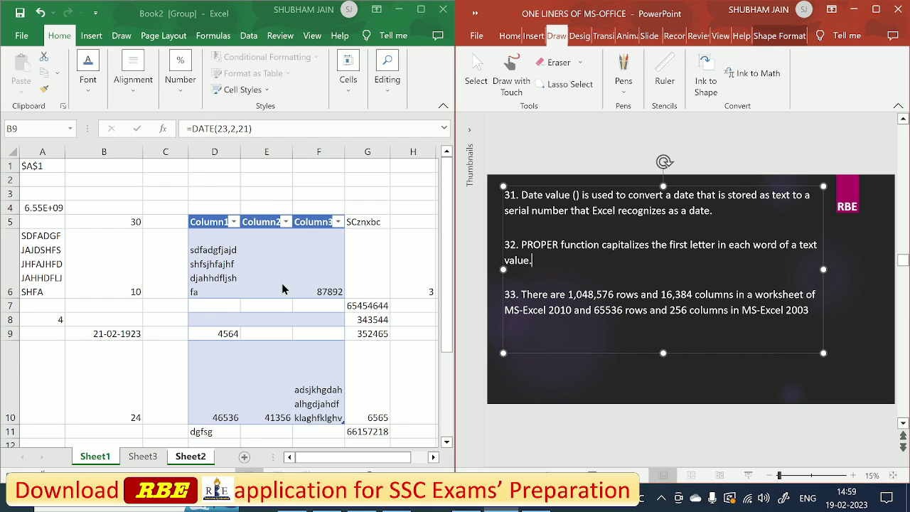
{"action": "left_click", "coordinate": [52, 268]}
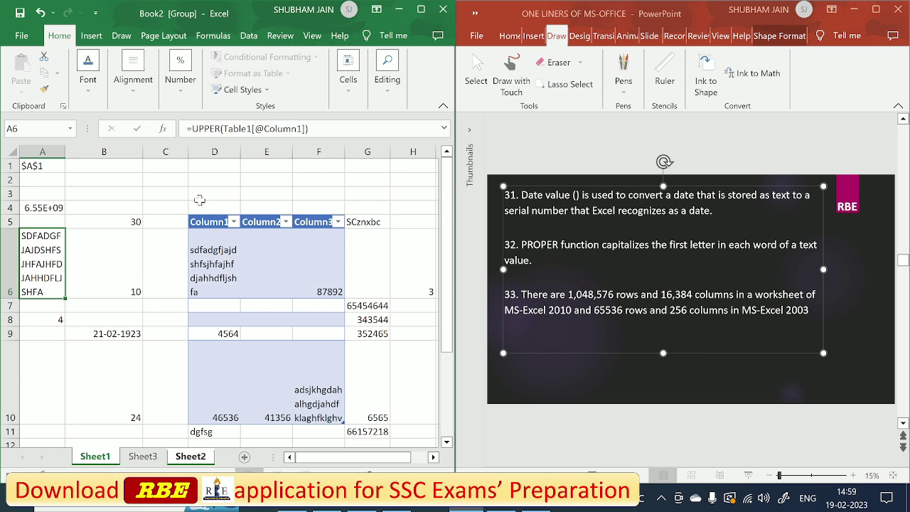
{"action": "left_click", "coordinate": [206, 281]}
Enter =PROPER(D6) in D2, then place the slide cursor below item 33.
{"action": "left_click", "coordinate": [216, 178]}
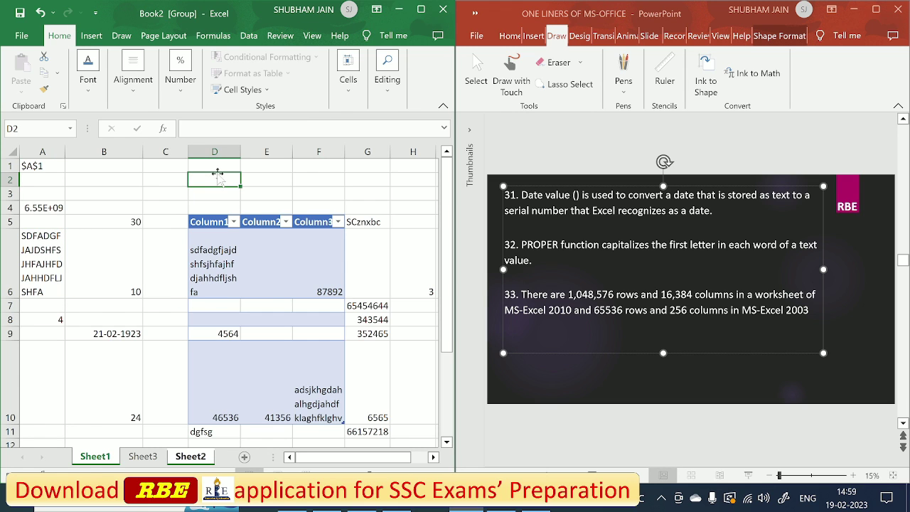
{"action": "type", "text": "=prope"}
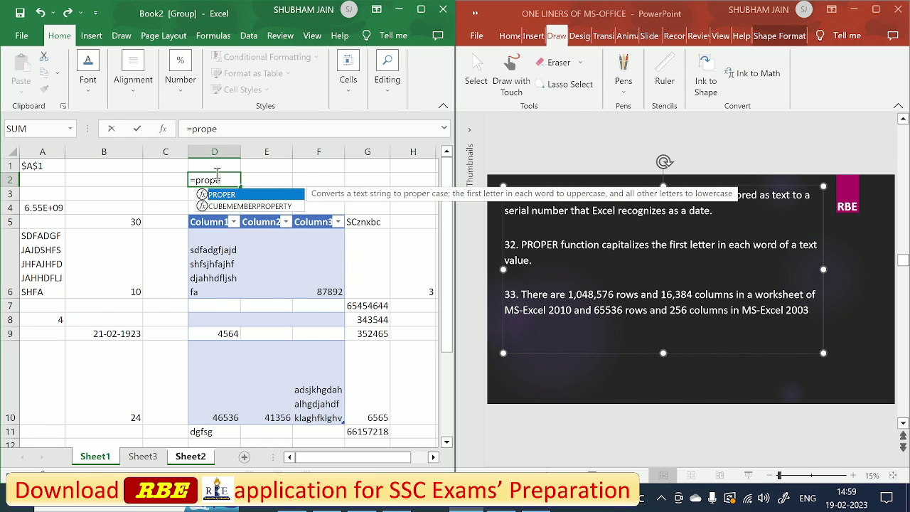
{"action": "type", "text": "("}
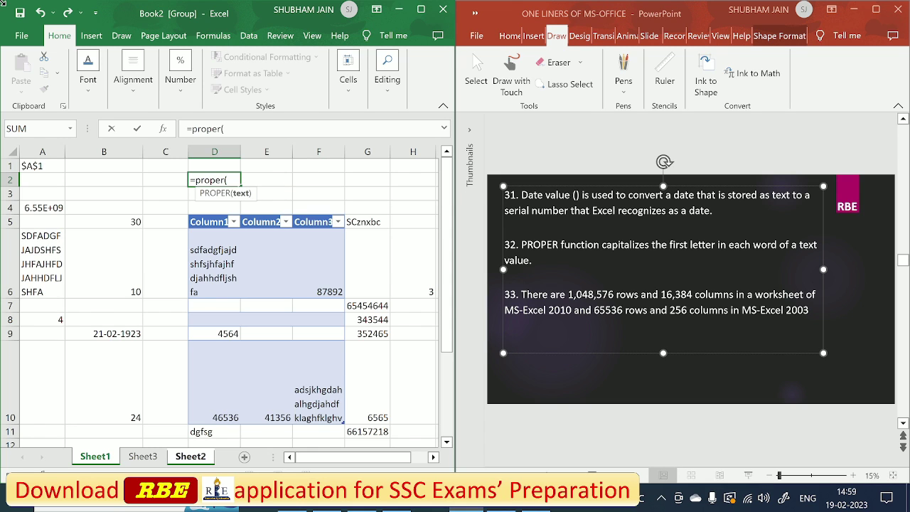
{"action": "left_click", "coordinate": [215, 254]}
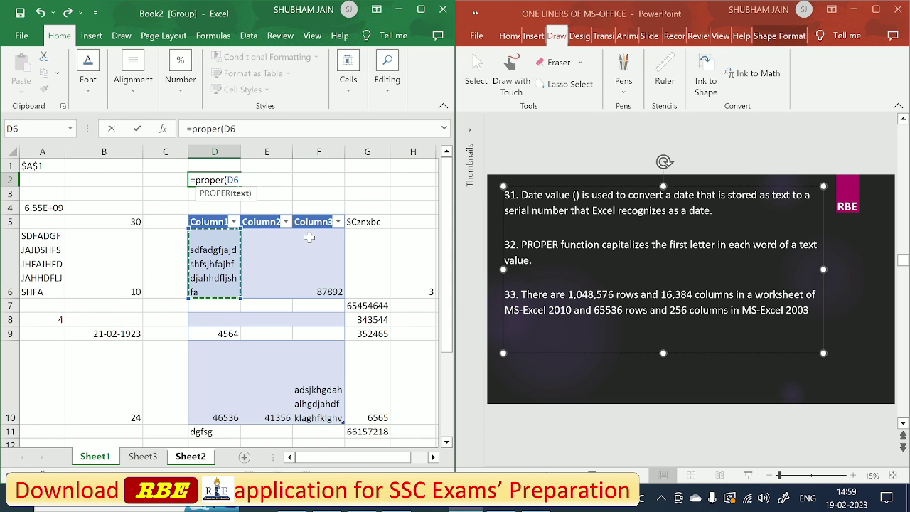
{"action": "type", "text": ")"}
{"action": "key", "text": "Return"}
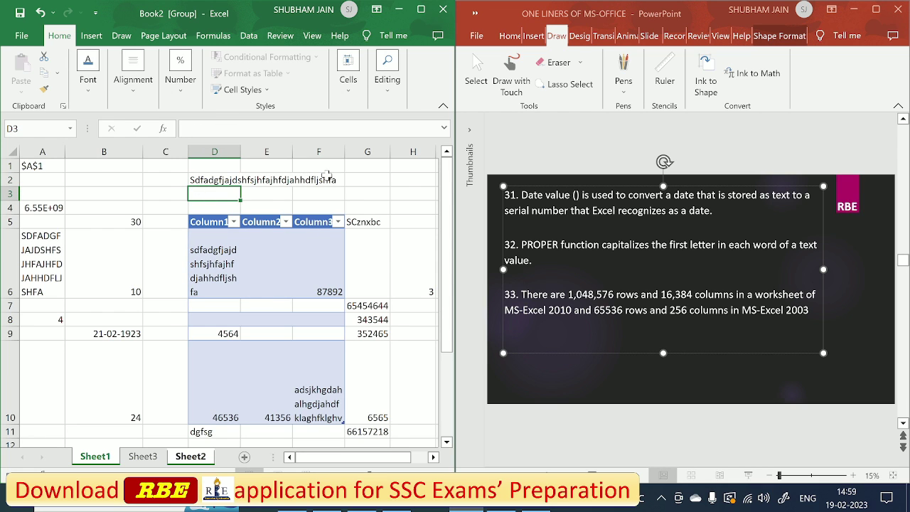
{"action": "left_click", "coordinate": [594, 339]}
{"action": "left_click", "coordinate": [568, 324]}
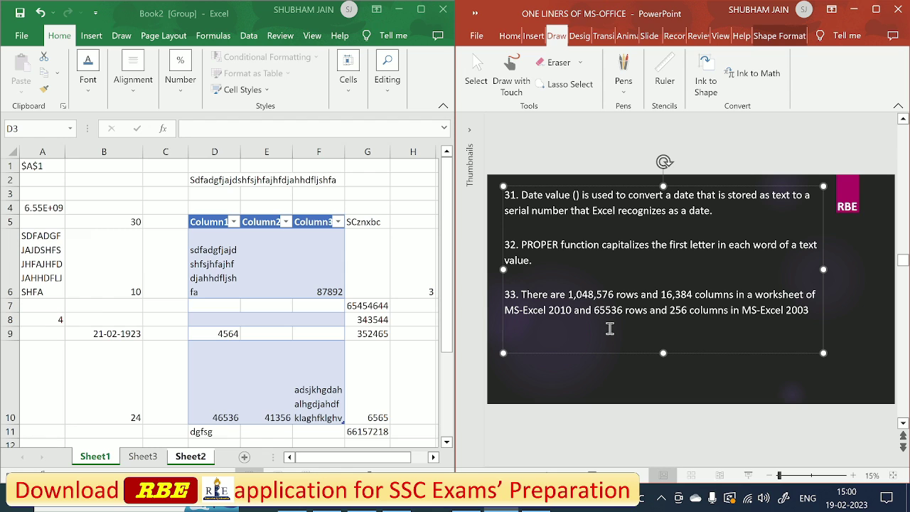
Deselect the text box and scroll the deck to the slide with one-liners 34–37.
{"action": "left_click", "coordinate": [591, 440]}
{"action": "scroll", "coordinate": [599, 450], "scroll_direction": "down", "scroll_amount": 1}
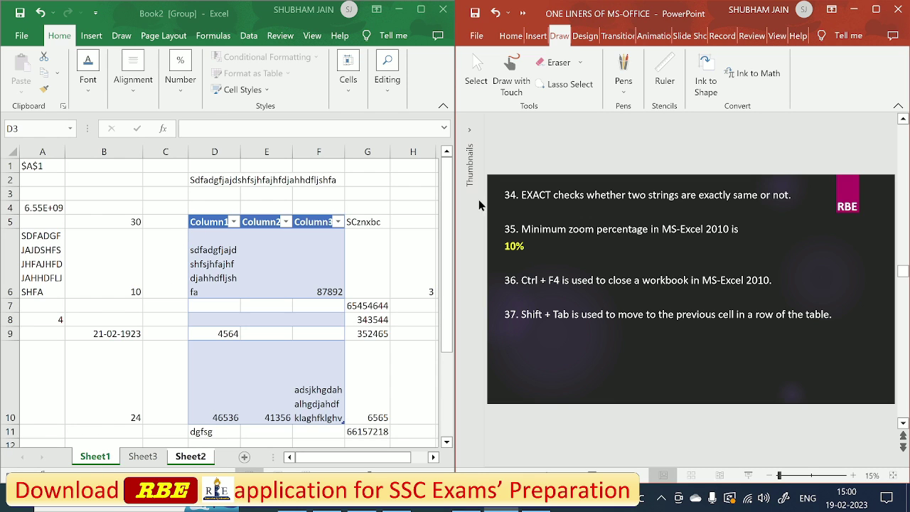
Enter 46536 in cell C10, alongside the matching D10 value.
{"action": "double_click", "coordinate": [214, 194]}
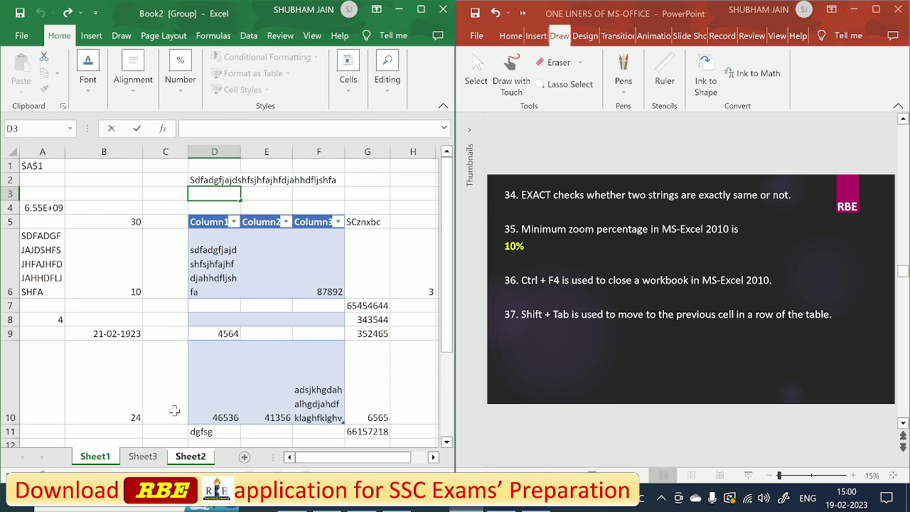
{"action": "left_click", "coordinate": [174, 410]}
{"action": "type", "text": "46536"}
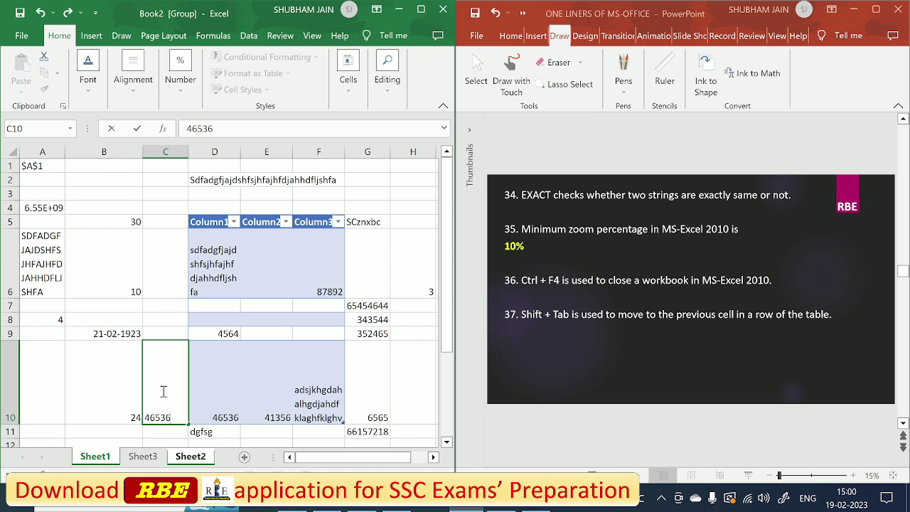
{"action": "key", "text": "shift+Tab"}
{"action": "key", "text": "Tab"}
{"action": "left_click_drag", "start_coordinate": [189, 400], "coordinate": [199, 401]}
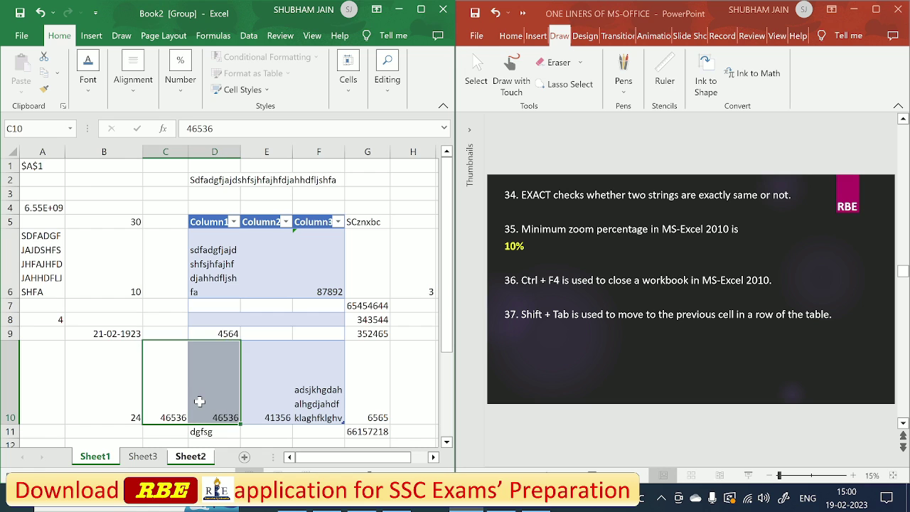
In A10, enter =EXACT(C10,D10), which returns TRUE.
{"action": "left_click", "coordinate": [33, 381]}
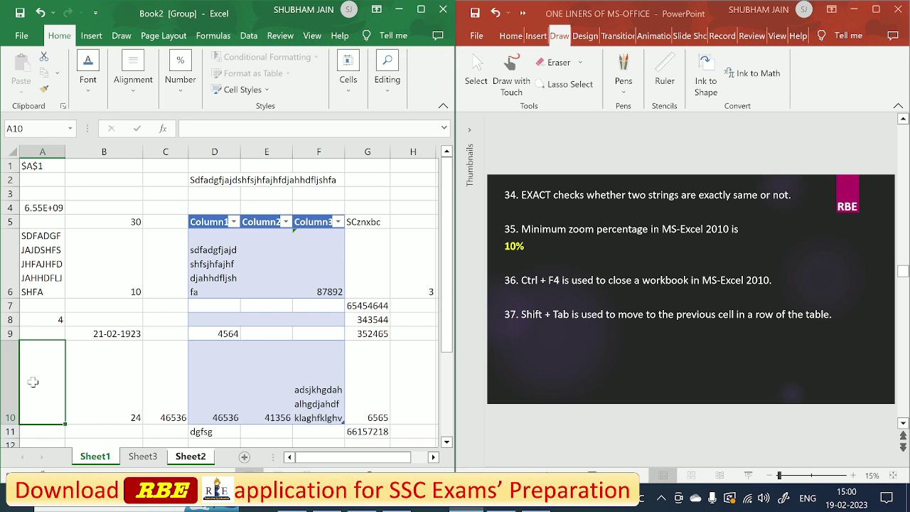
{"action": "type", "text": "=exact"}
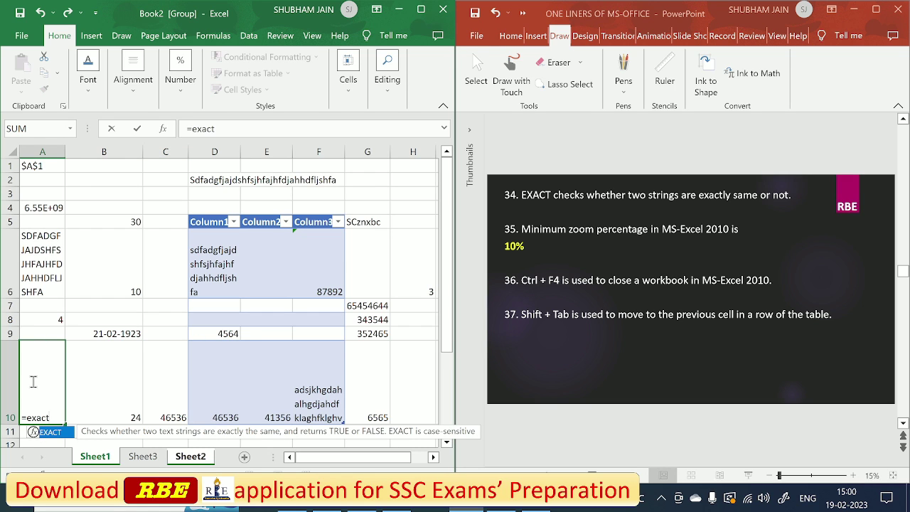
{"action": "type", "text": "("}
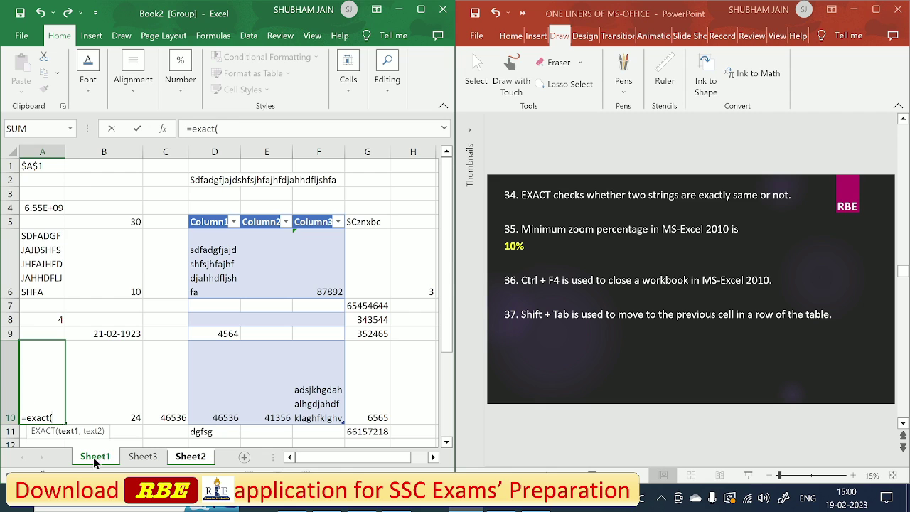
{"action": "left_click", "coordinate": [181, 416]}
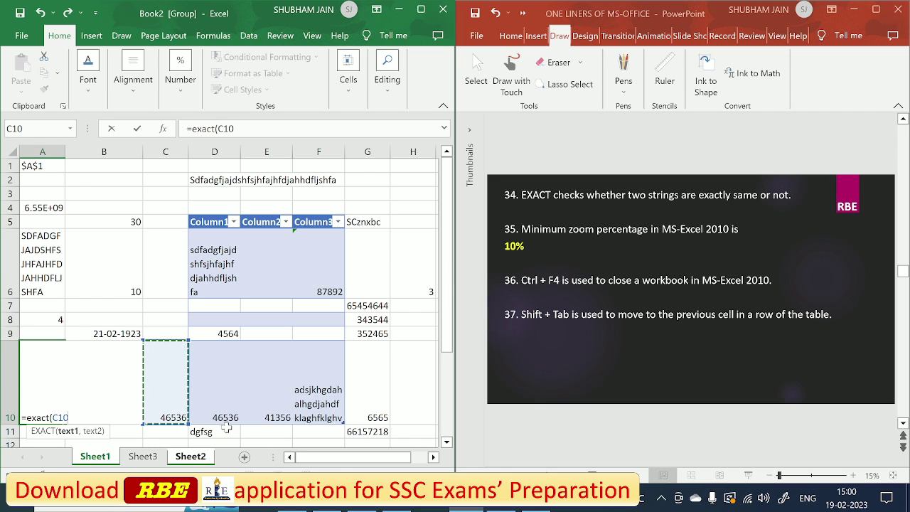
{"action": "type", "text": ","}
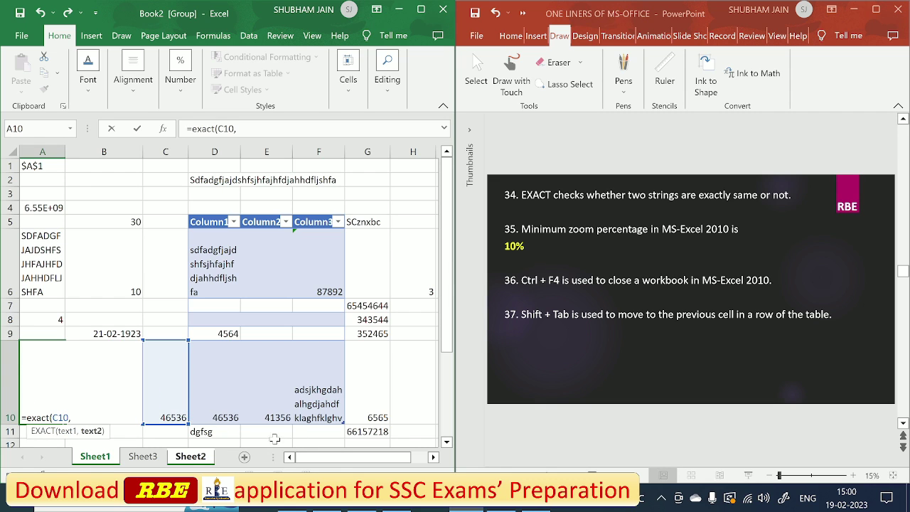
{"action": "left_click", "coordinate": [219, 402]}
{"action": "type", "text": ")"}
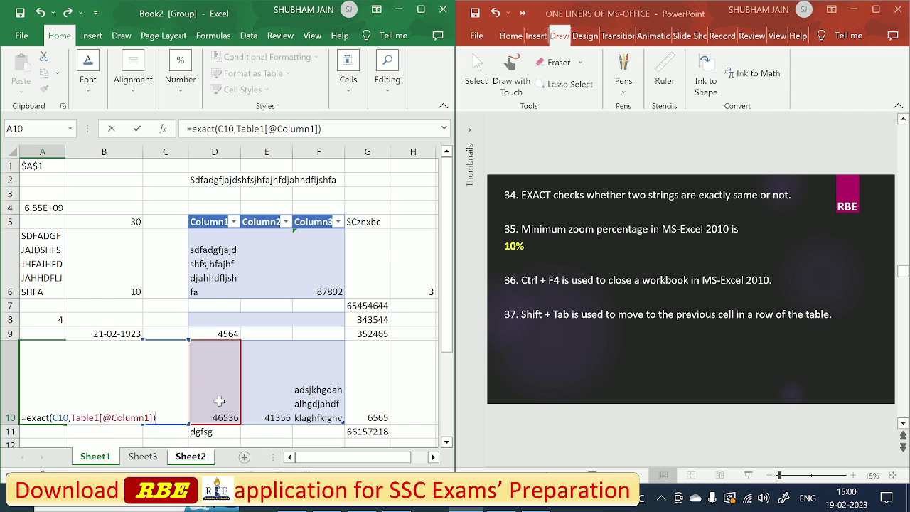
{"action": "key", "text": "Return"}
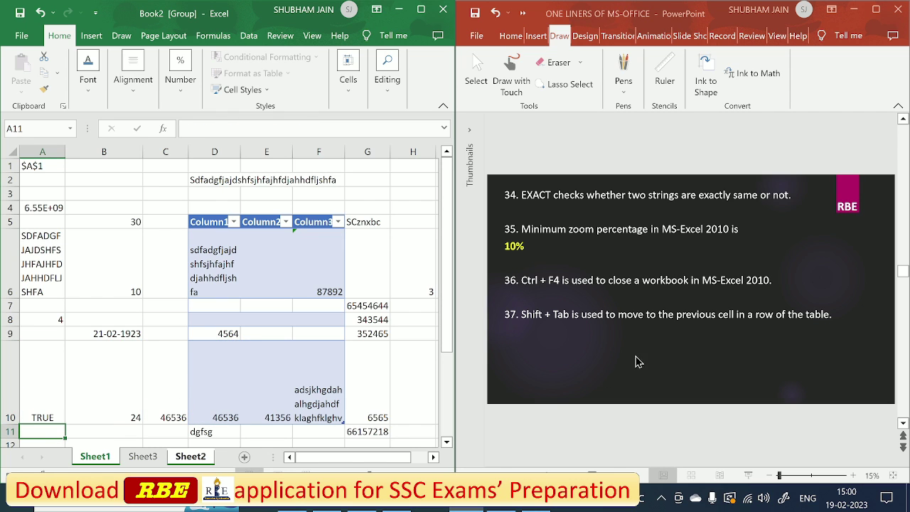
Enter =EXACT(D9,D10) in B2, returning FALSE since 4564 and 46536 differ.
{"action": "left_click", "coordinate": [214, 359]}
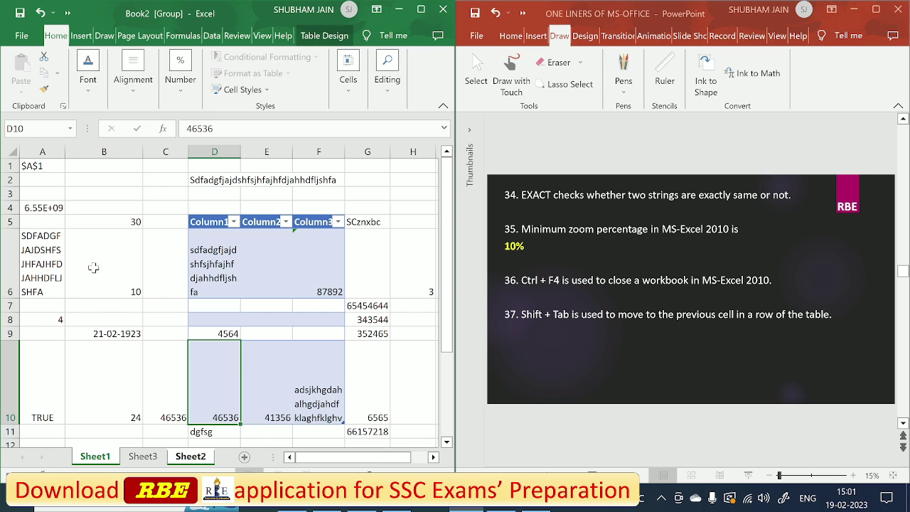
{"action": "left_click", "coordinate": [106, 178]}
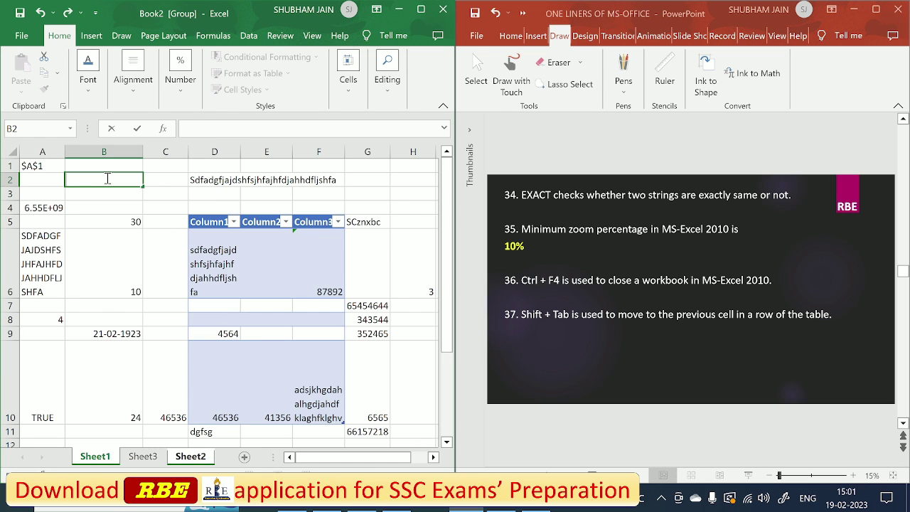
{"action": "type", "text": "=exact"}
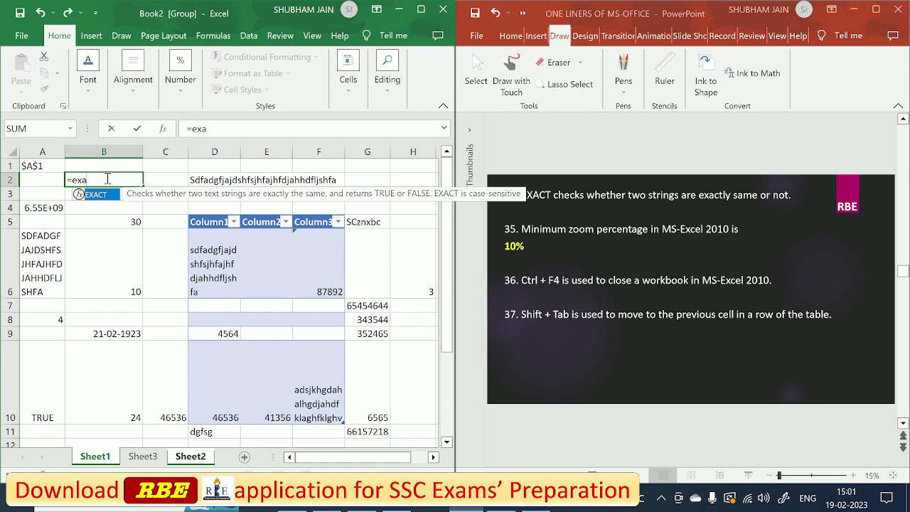
{"action": "type", "text": "("}
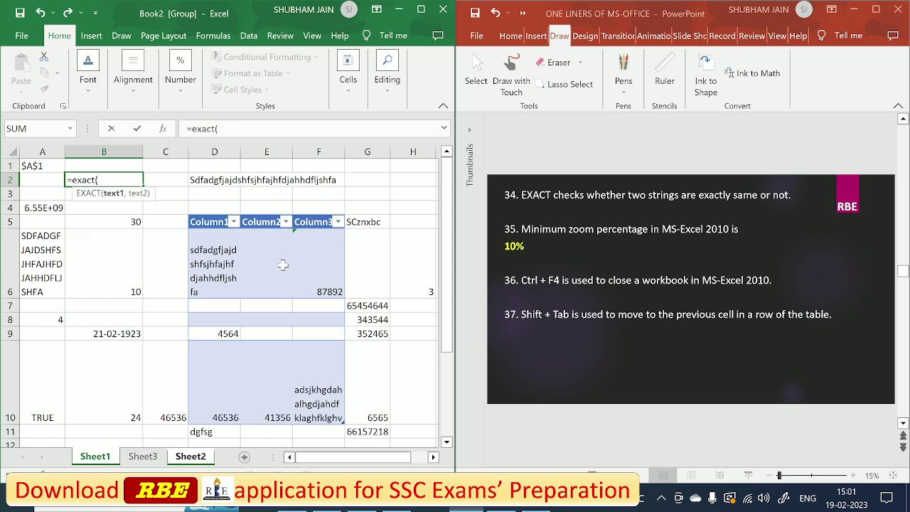
{"action": "left_click", "coordinate": [226, 333]}
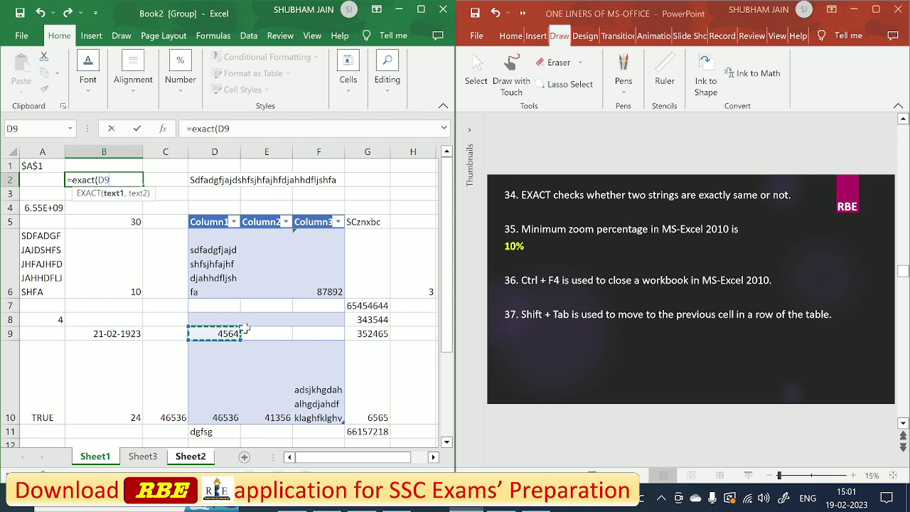
{"action": "type", "text": ","}
{"action": "left_click", "coordinate": [207, 388]}
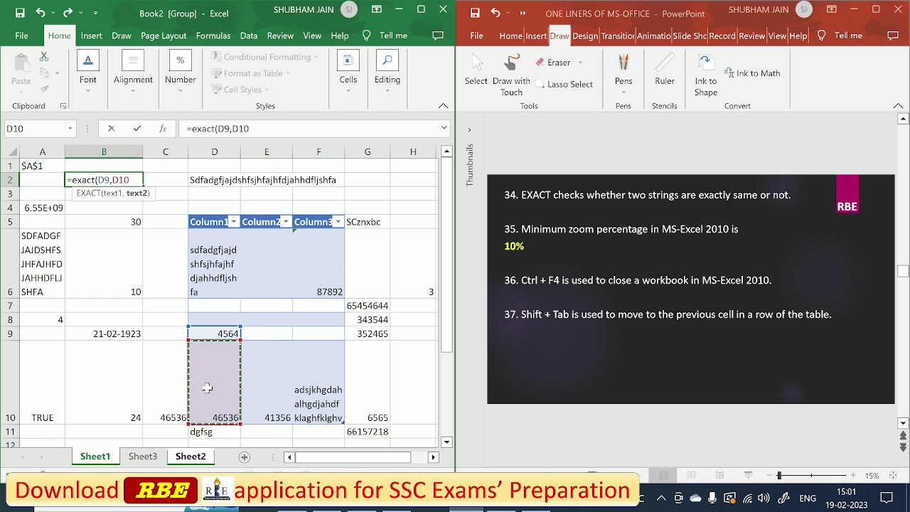
{"action": "type", "text": ")"}
{"action": "key", "text": "Return"}
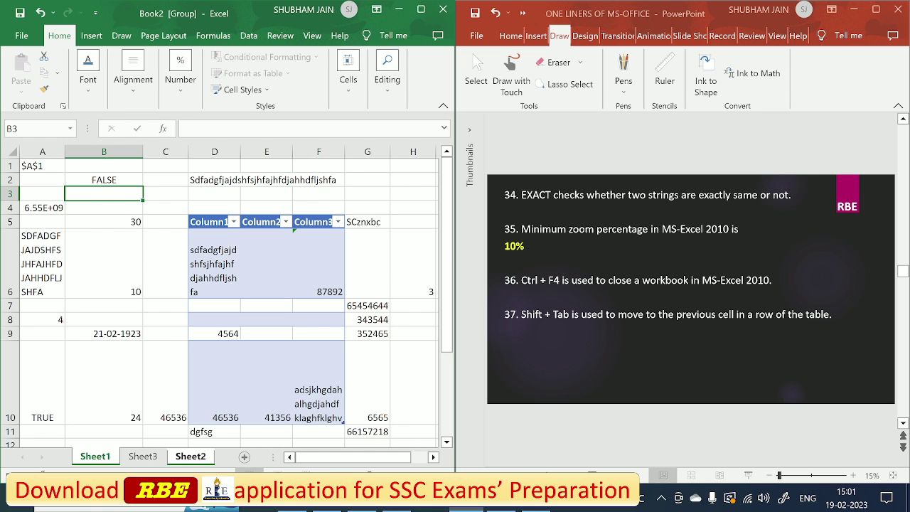
Zoom out and back in, then switch through Sheet3 and Sheet2 back to Sheet1.
{"action": "scroll", "coordinate": [220, 299], "scroll_direction": "down", "scroll_amount": 6}
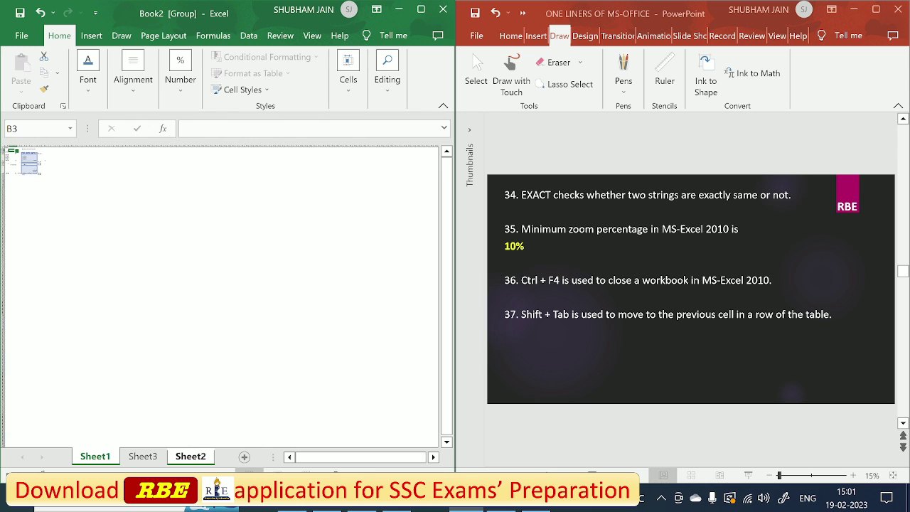
{"action": "scroll", "coordinate": [220, 298], "scroll_direction": "up", "scroll_amount": 2}
{"action": "scroll", "coordinate": [220, 298], "scroll_direction": "up", "scroll_amount": 3}
{"action": "scroll", "coordinate": [220, 299], "scroll_direction": "up", "scroll_amount": 1}
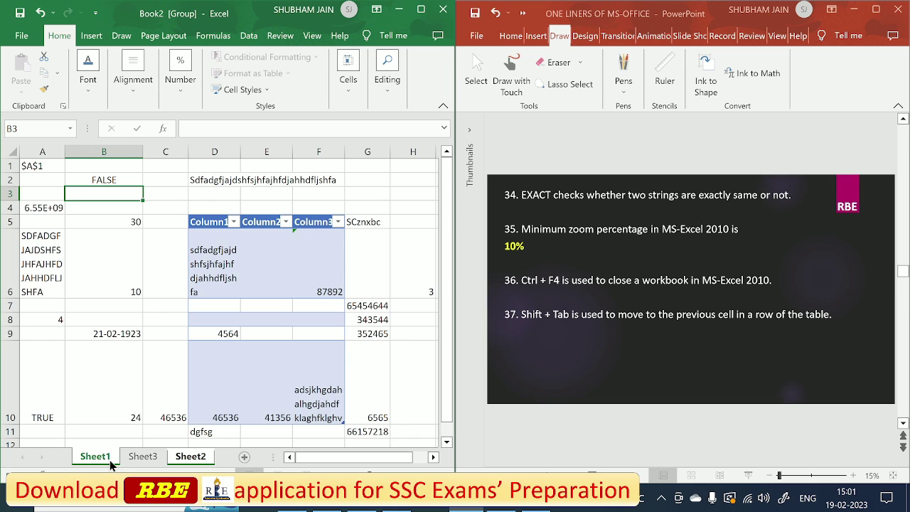
{"action": "left_click", "coordinate": [144, 457]}
{"action": "left_click", "coordinate": [172, 458]}
{"action": "left_click", "coordinate": [109, 457]}
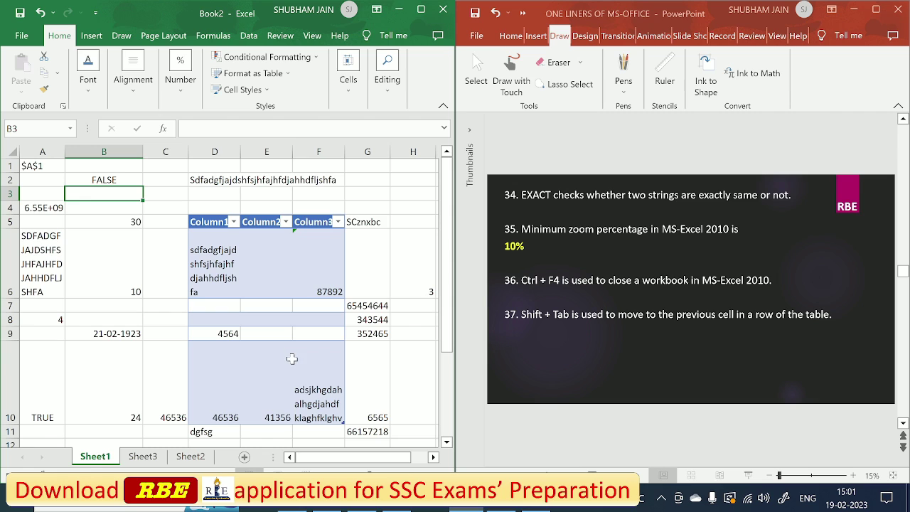
{"action": "left_click", "coordinate": [125, 304]}
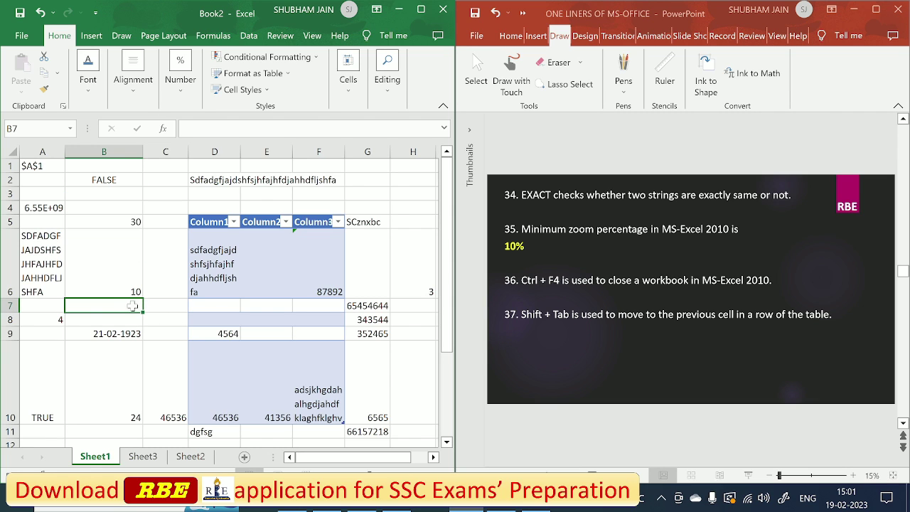
{"action": "left_click", "coordinate": [37, 303], "text": "shift"}
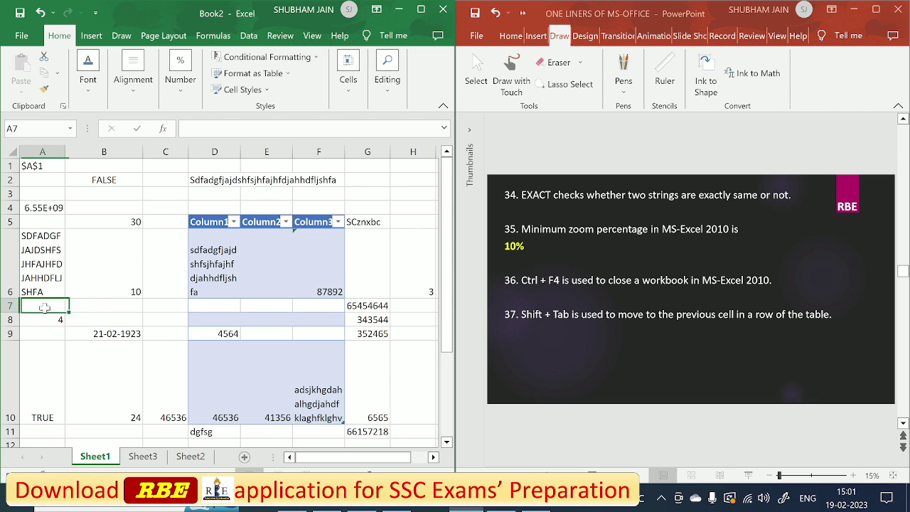
{"action": "left_click", "coordinate": [107, 304]}
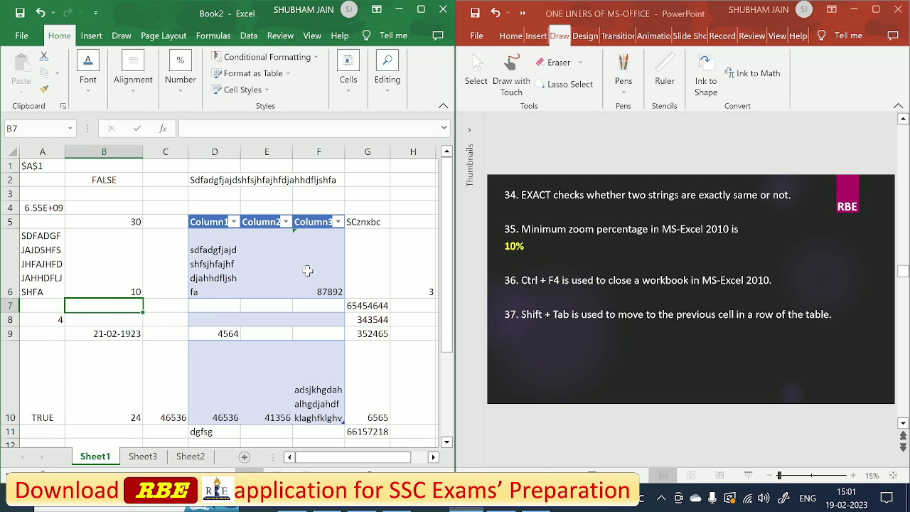
{"action": "key", "text": "shift+Tab"}
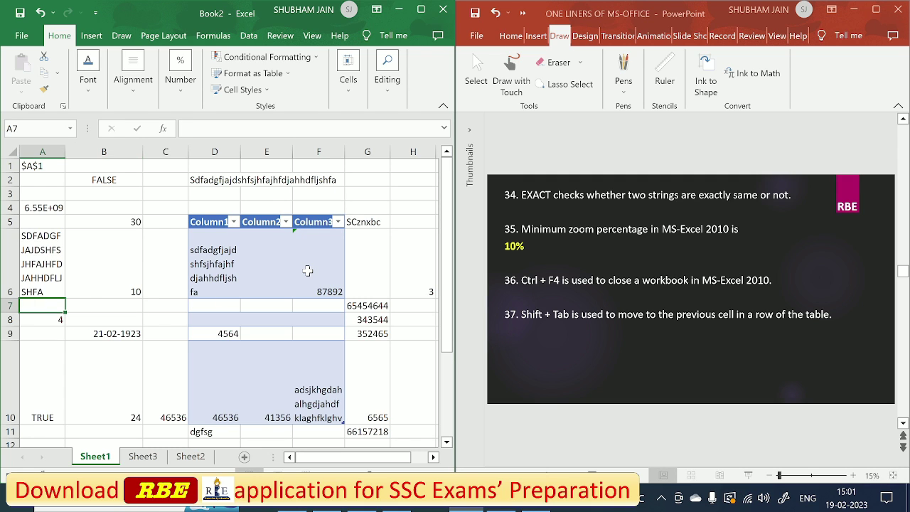
{"action": "key", "text": "Tab"}
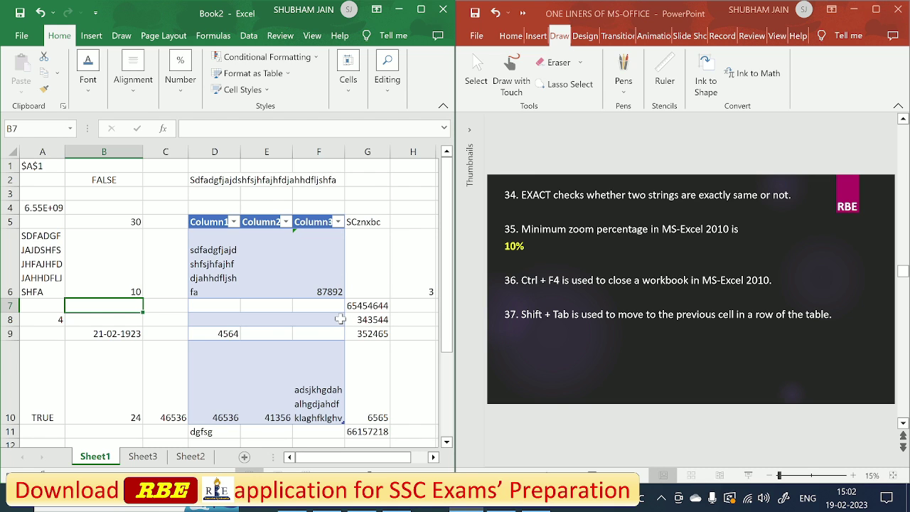
{"action": "left_click", "coordinate": [693, 399]}
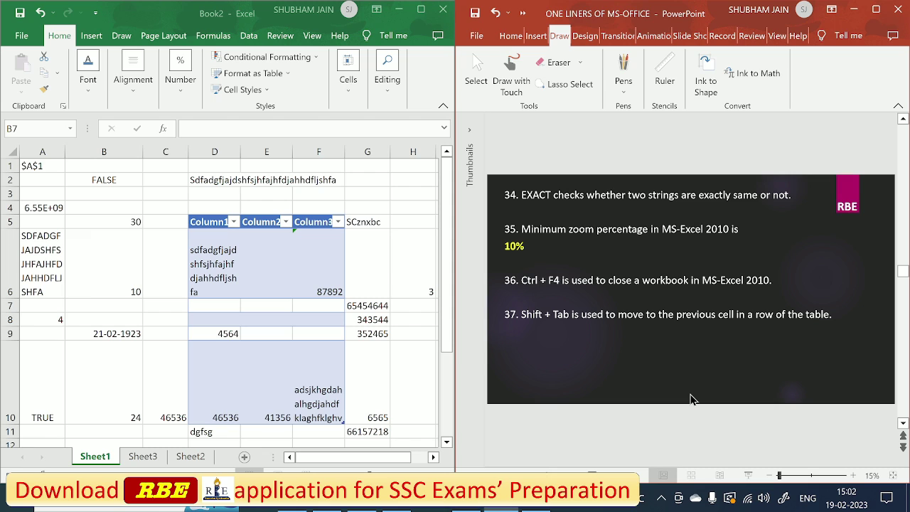
{"action": "left_click", "coordinate": [100, 321]}
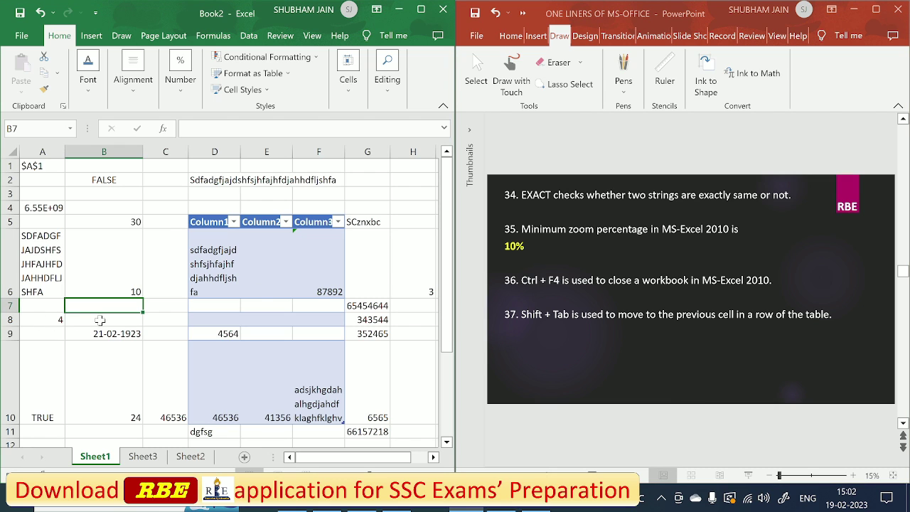
{"action": "key", "text": "shift+Tab"}
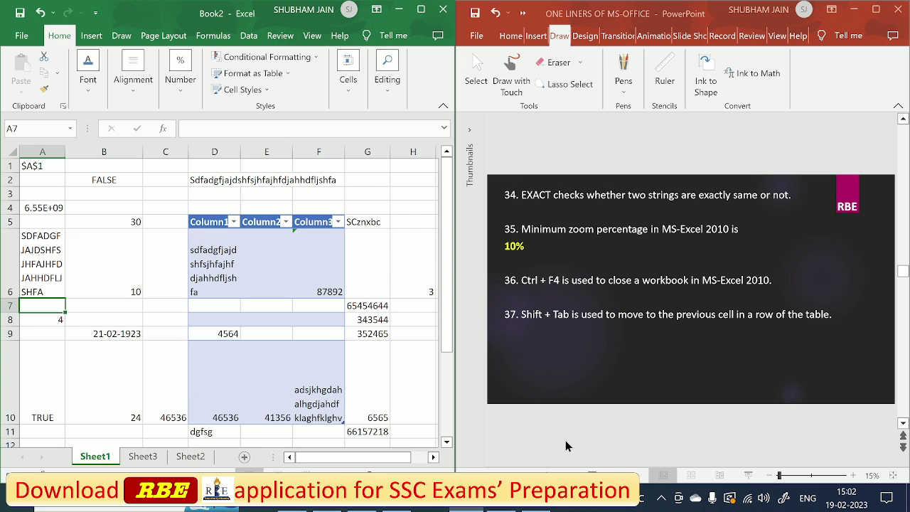
{"action": "left_click", "coordinate": [582, 382]}
Scroll the slide to one-liners 38–40, then return to Excel and select empty cell B8.
{"action": "scroll", "coordinate": [581, 381], "scroll_direction": "down", "scroll_amount": 1}
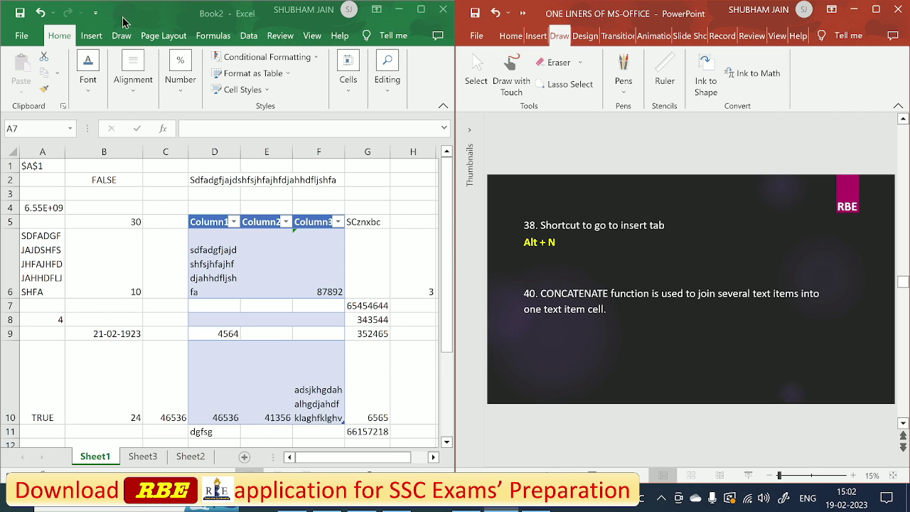
{"action": "left_click", "coordinate": [108, 33]}
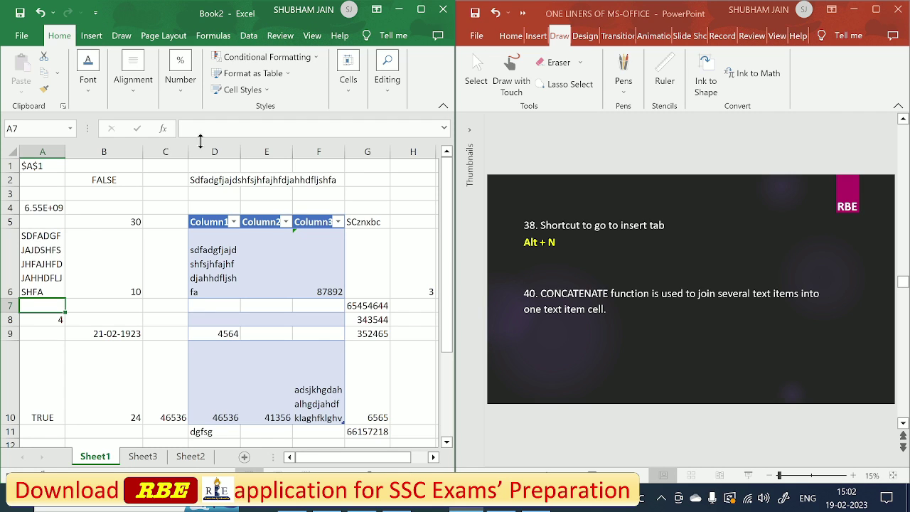
{"action": "left_click", "coordinate": [125, 314]}
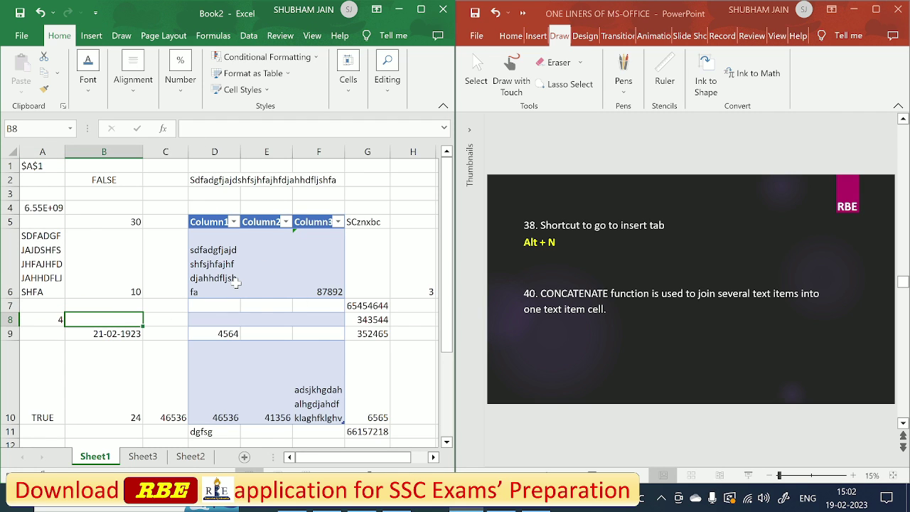
Open the Insert tab with Alt+N, then select B4 and show the KeyTips again.
{"action": "key", "text": "alt"}
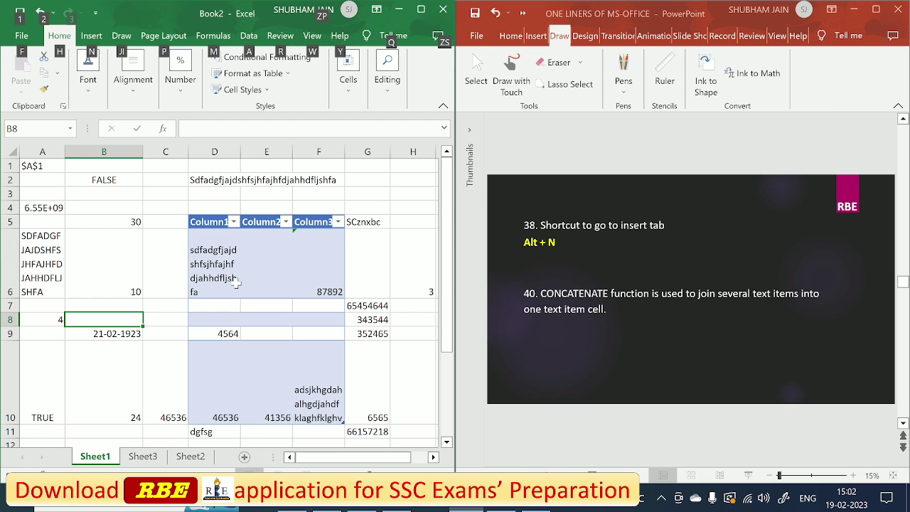
{"action": "key", "text": "n"}
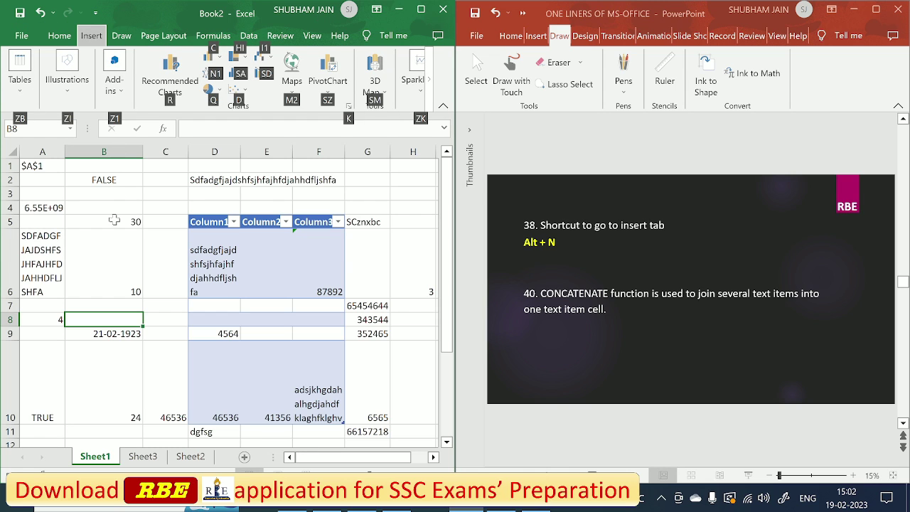
{"action": "left_click", "coordinate": [113, 219]}
{"action": "left_click", "coordinate": [111, 202]}
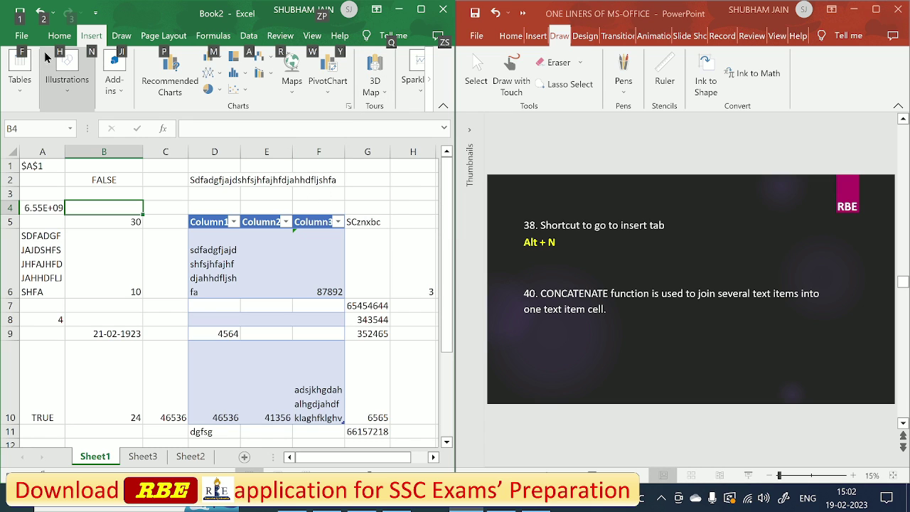
{"action": "key", "text": "alt"}
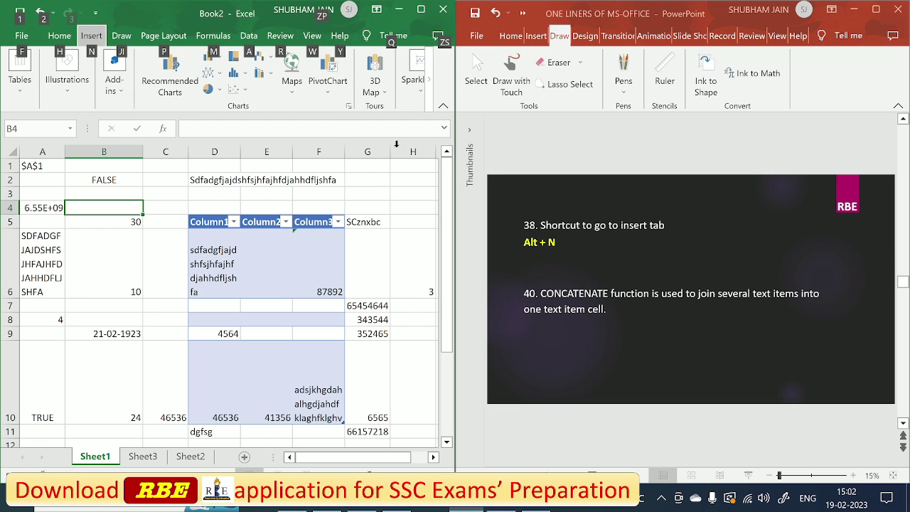
{"action": "left_click", "coordinate": [399, 257]}
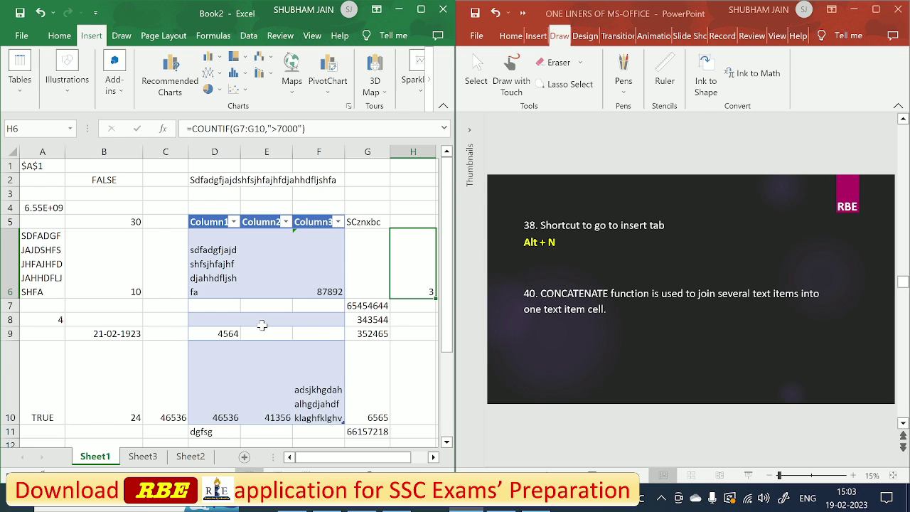
{"action": "scroll", "coordinate": [262, 326], "scroll_direction": "down", "scroll_amount": 5}
{"action": "scroll", "coordinate": [242, 324], "scroll_direction": "up", "scroll_amount": 5}
{"action": "left_click", "coordinate": [217, 263]}
{"action": "left_click", "coordinate": [312, 399]}
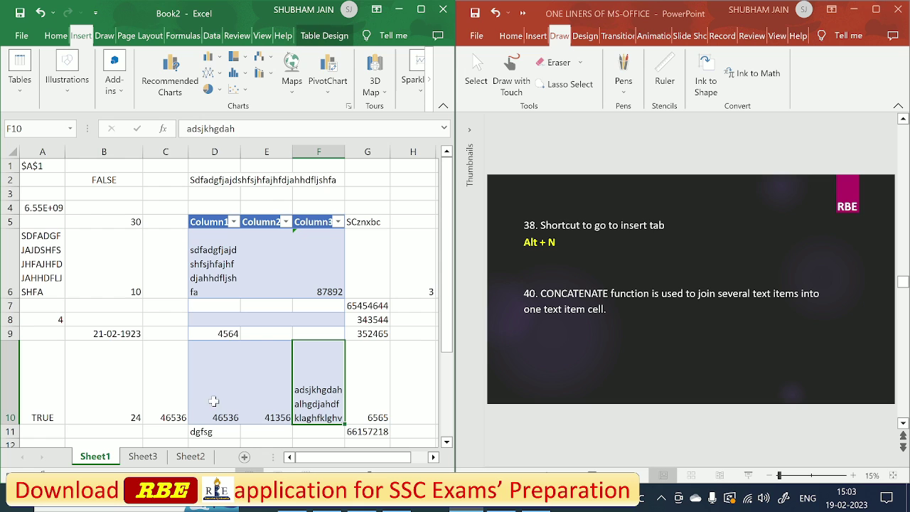
{"action": "left_click", "coordinate": [115, 314]}
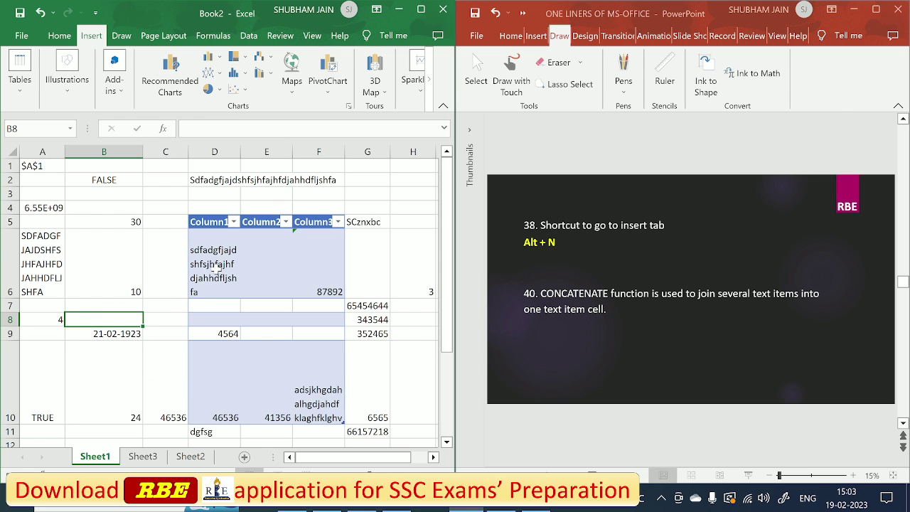
Enter =CONCATENATE(D6,F10) in B8, then minimize the Excel window.
{"action": "type", "text": "=con"}
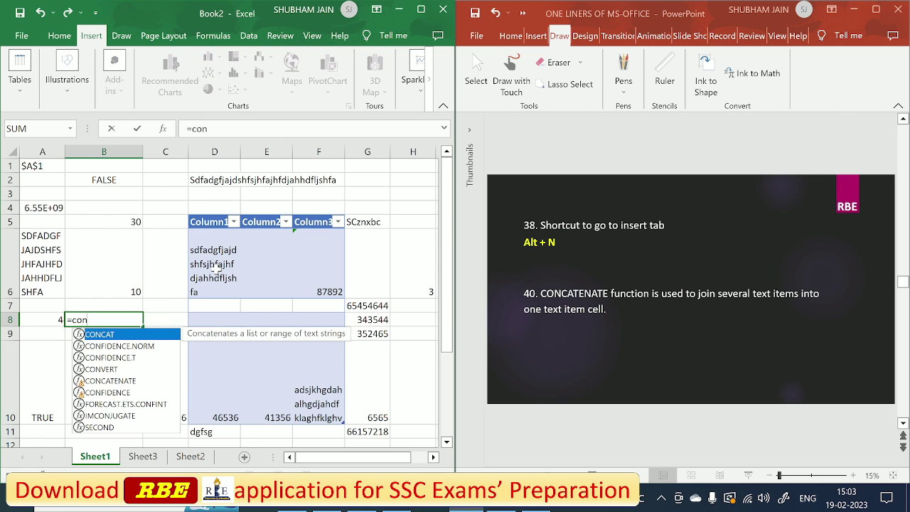
{"action": "type", "text": "catenate"}
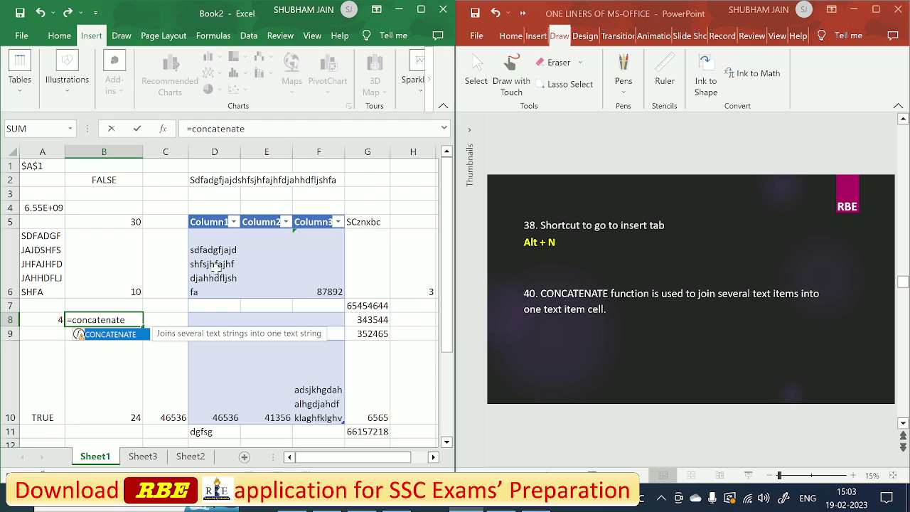
{"action": "type", "text": "("}
{"action": "left_click", "coordinate": [214, 267]}
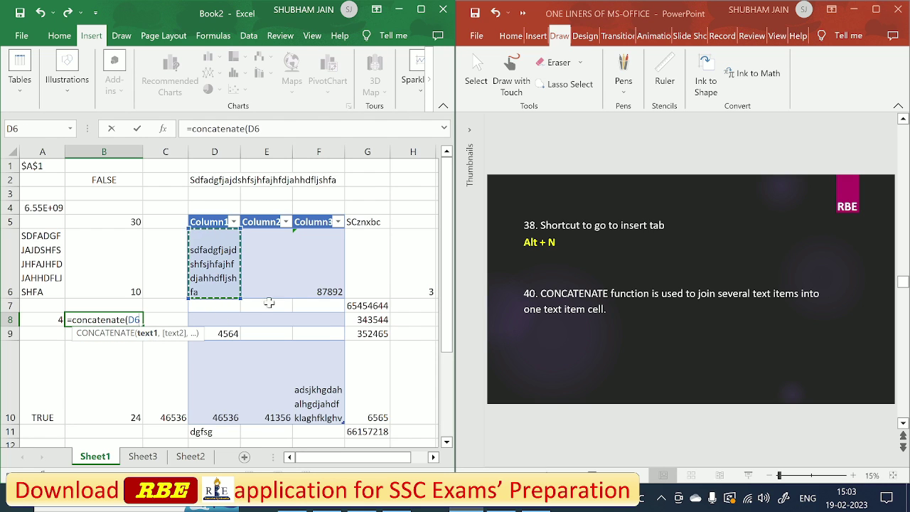
{"action": "type", "text": ","}
{"action": "left_click", "coordinate": [314, 375]}
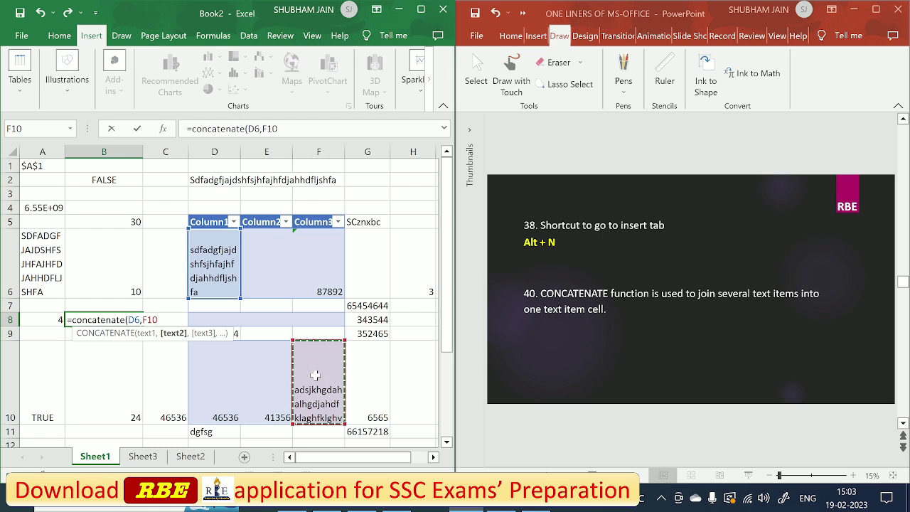
{"action": "key", "text": "Return"}
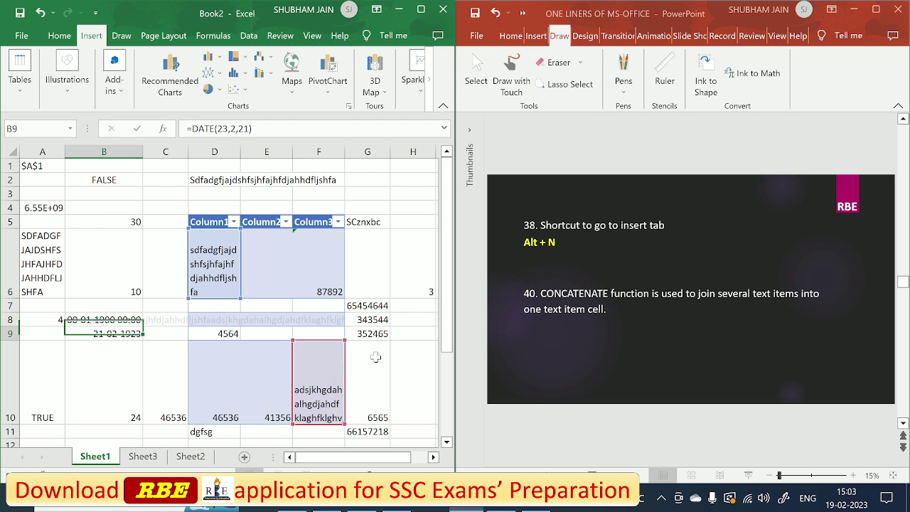
{"action": "left_click", "coordinate": [103, 320]}
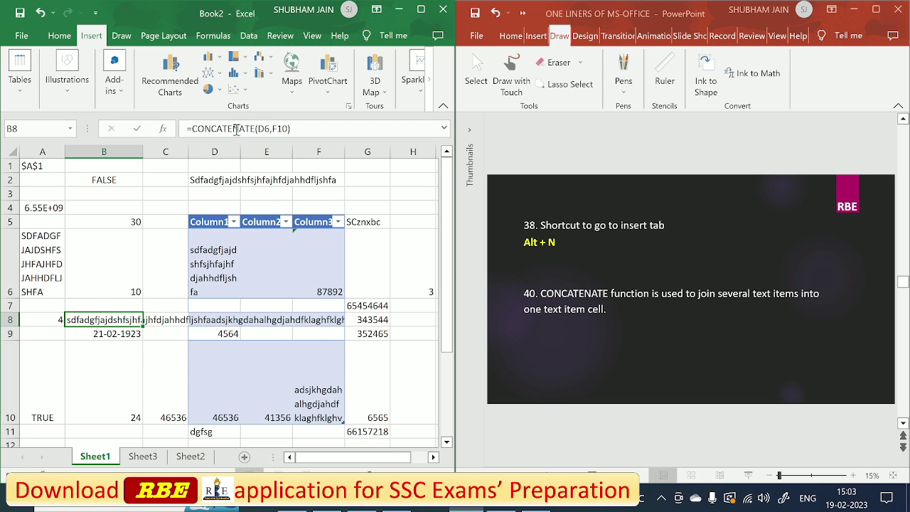
{"action": "left_click", "coordinate": [399, 9]}
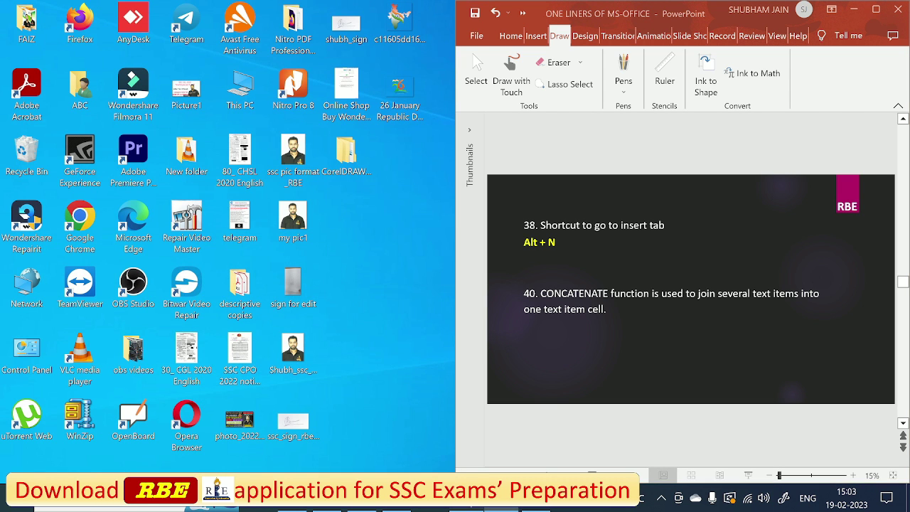
Restore and maximize Excel, then turn on Wrap Text for B8 from the Home tab.
{"action": "left_click", "coordinate": [484, 508]}
{"action": "left_click", "coordinate": [422, 7]}
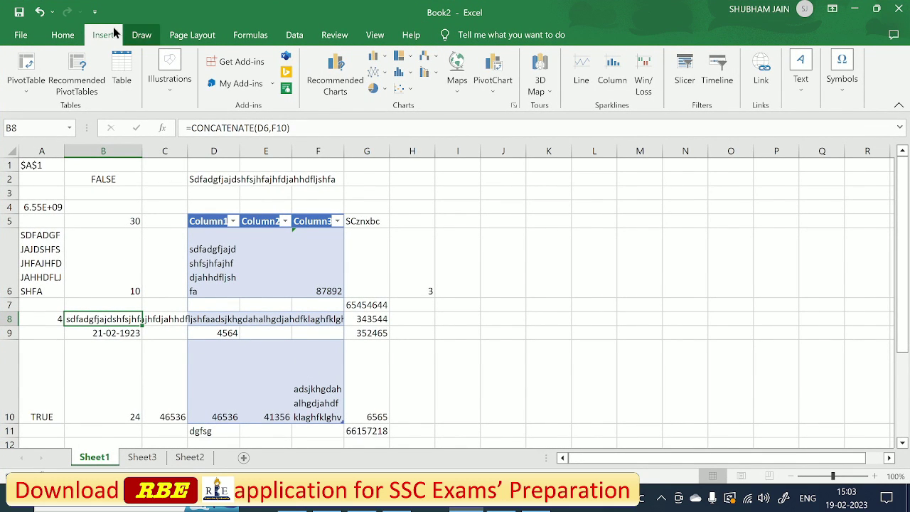
{"action": "left_click", "coordinate": [64, 34]}
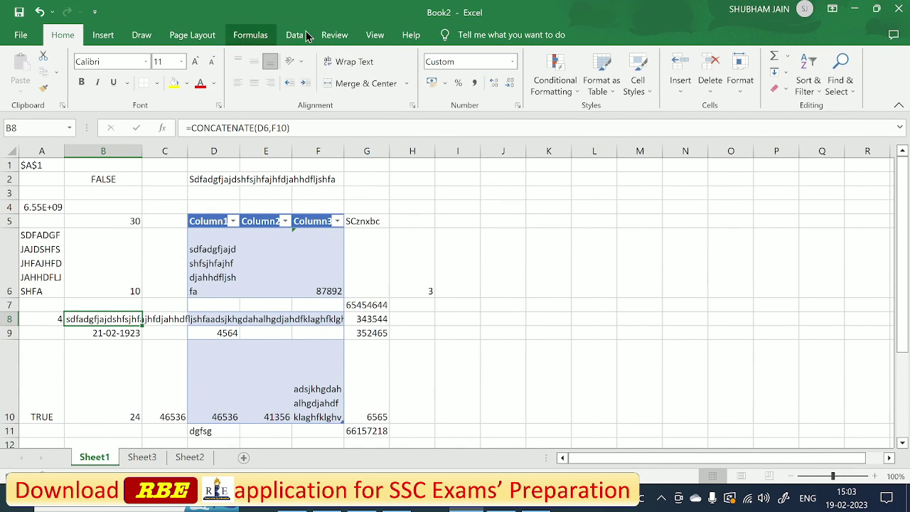
{"action": "left_click", "coordinate": [360, 64]}
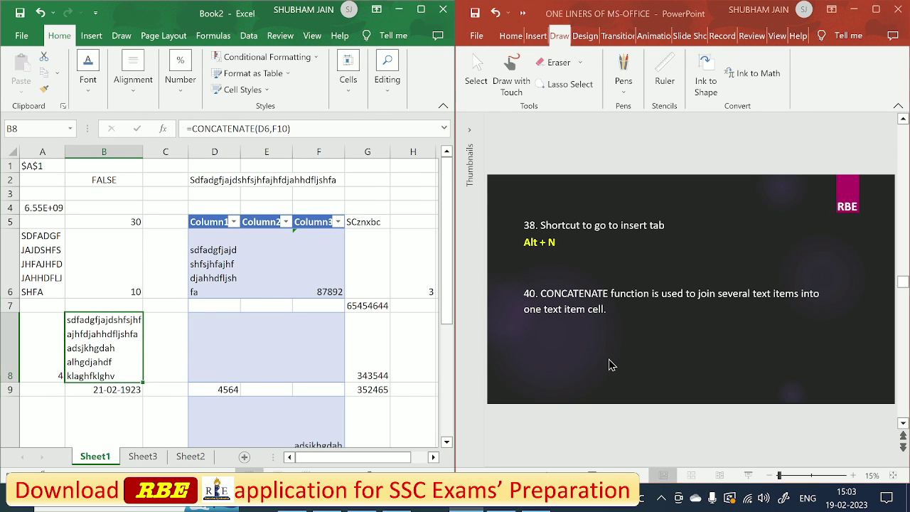
{"action": "scroll", "coordinate": [583, 380], "scroll_direction": "down", "scroll_amount": 1}
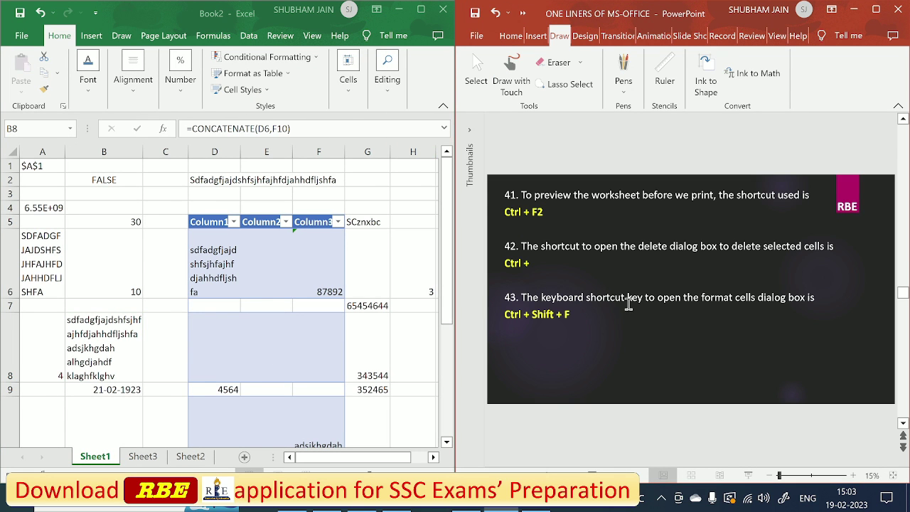
{"action": "left_click", "coordinate": [420, 9]}
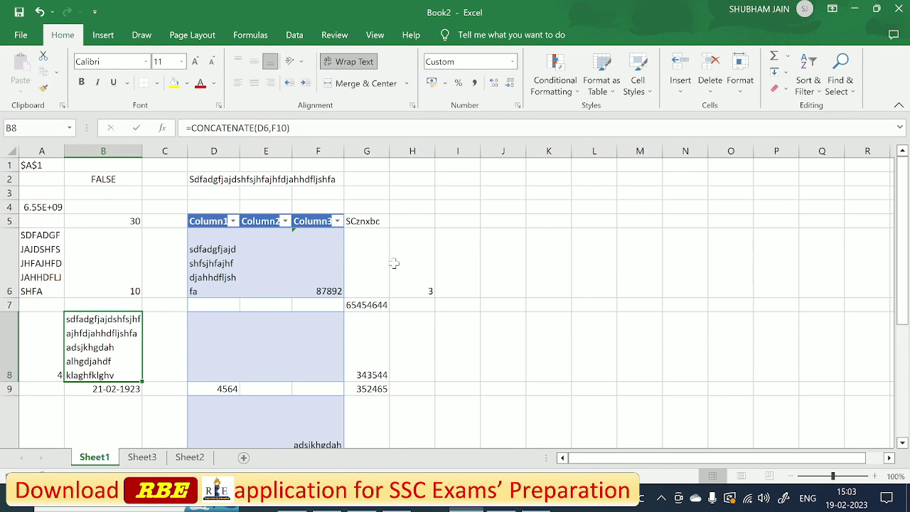
Show the sheet in print preview, then go back to the worksheet.
{"action": "key", "text": "ctrl+p"}
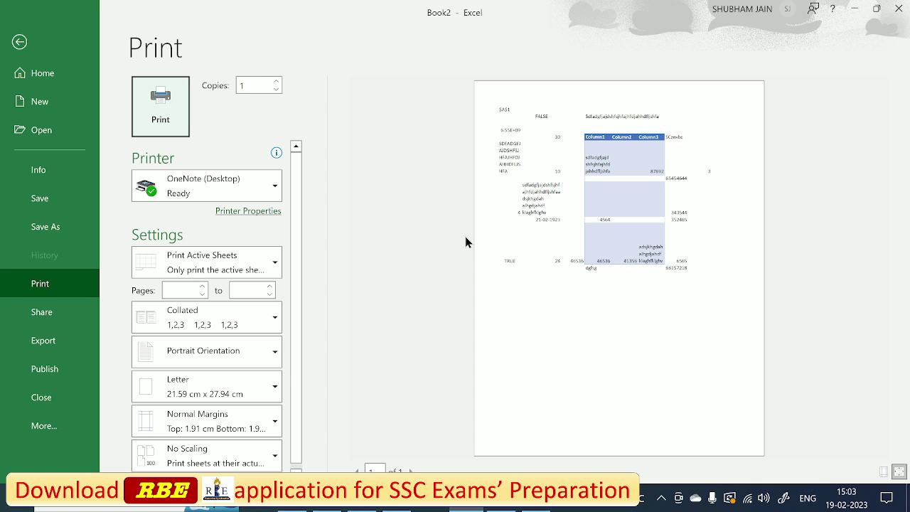
{"action": "left_click", "coordinate": [32, 40]}
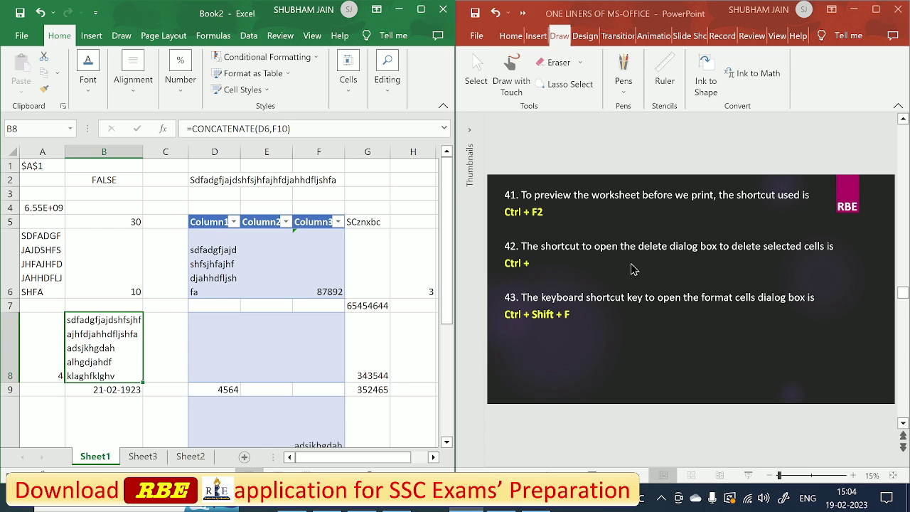
{"action": "left_click", "coordinate": [7, 305]}
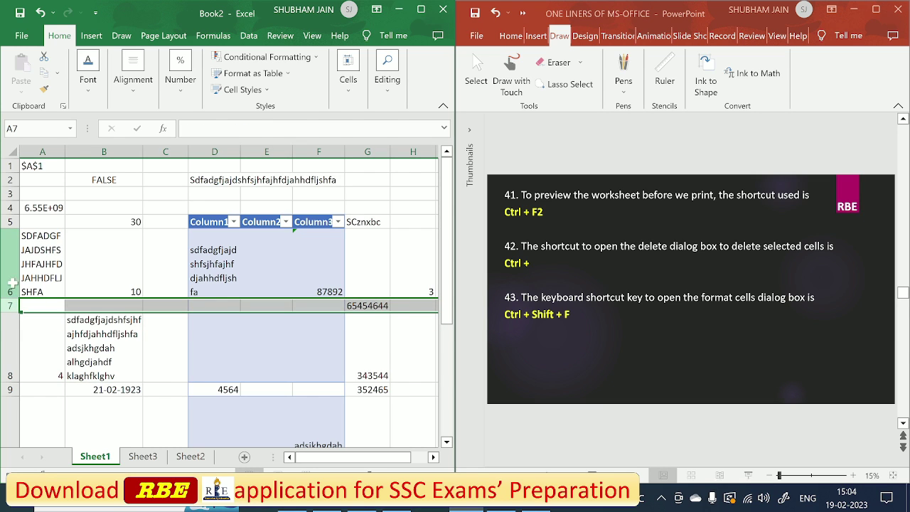
{"action": "left_click", "coordinate": [10, 283]}
{"action": "left_click", "coordinate": [4, 305]}
{"action": "left_click", "coordinate": [4, 306]}
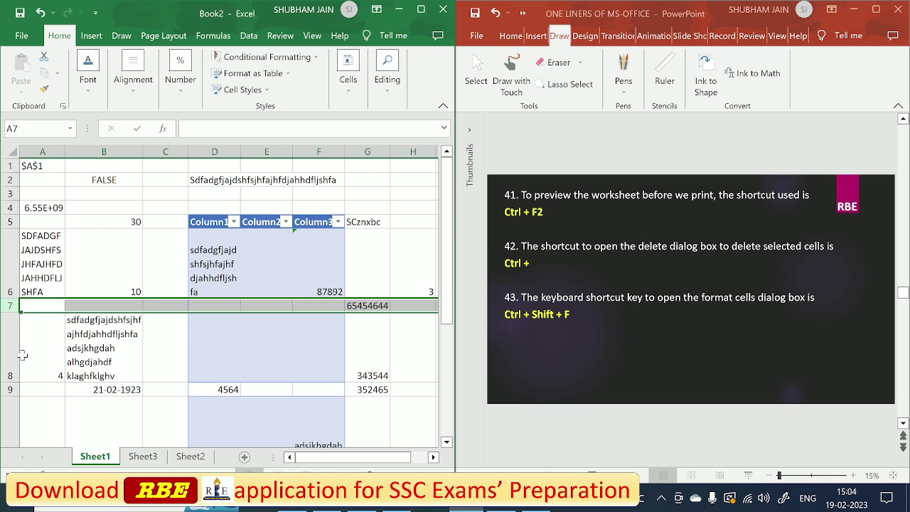
{"action": "left_click", "coordinate": [10, 306]}
{"action": "key", "text": "ctrl+shift+plus"}
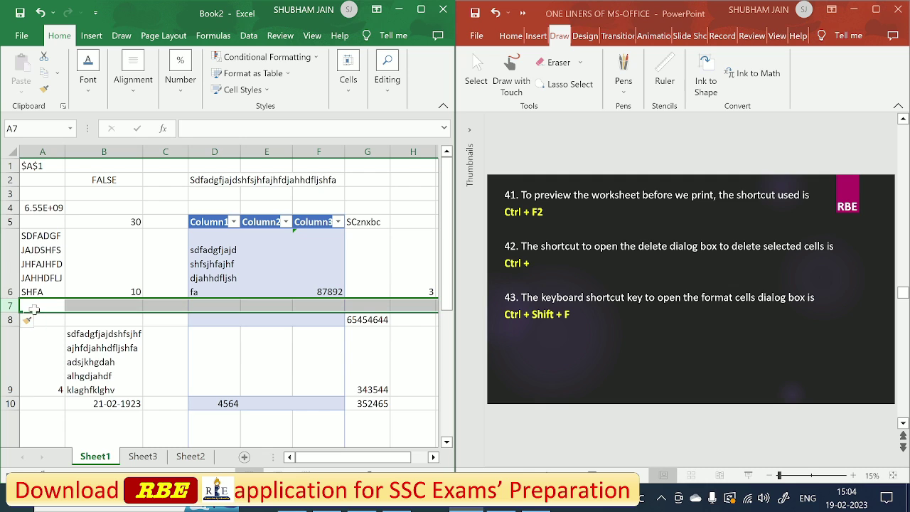
{"action": "left_click", "coordinate": [37, 304]}
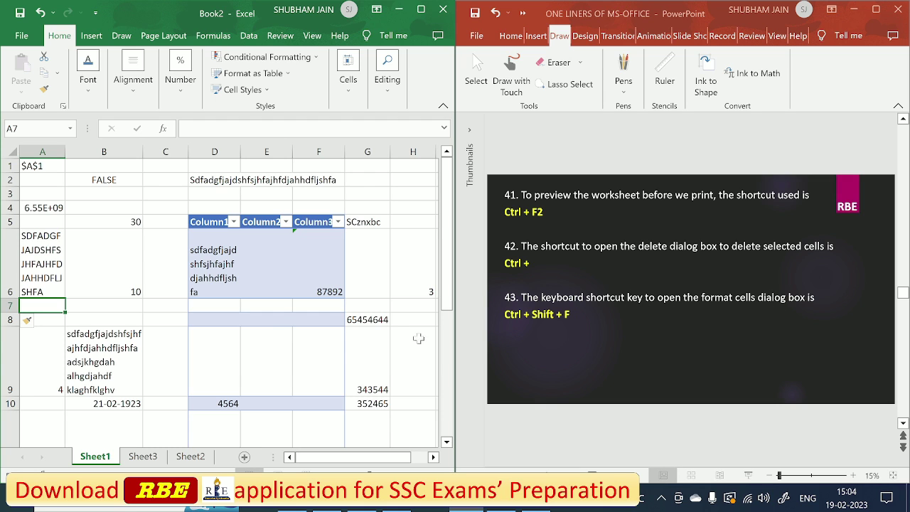
{"action": "left_click", "coordinate": [106, 270]}
{"action": "left_click", "coordinate": [49, 270]}
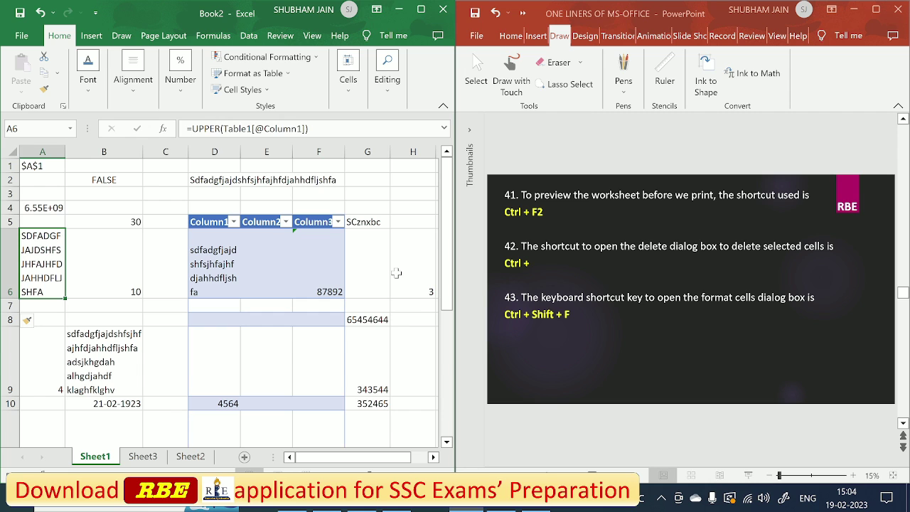
{"action": "key", "text": "ctrl+shift+f"}
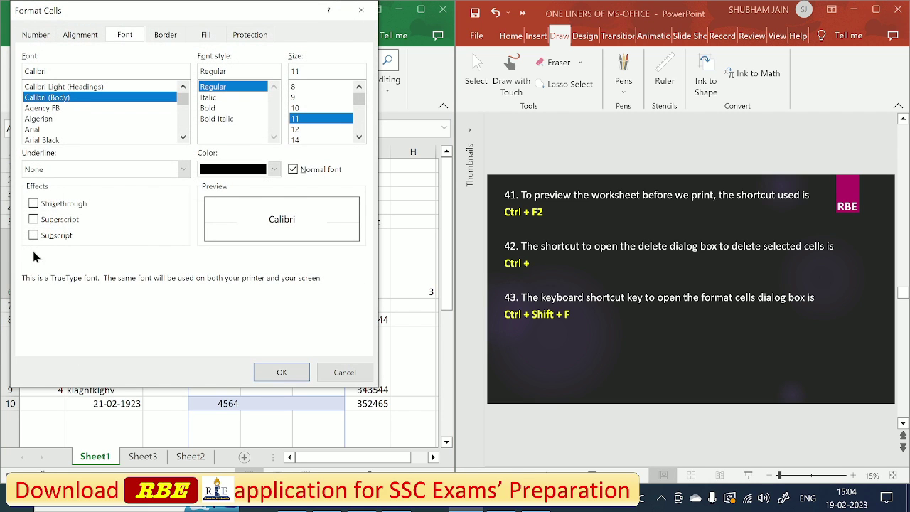
{"action": "left_click", "coordinate": [39, 206]}
{"action": "left_click", "coordinate": [62, 205]}
{"action": "left_click", "coordinate": [57, 220]}
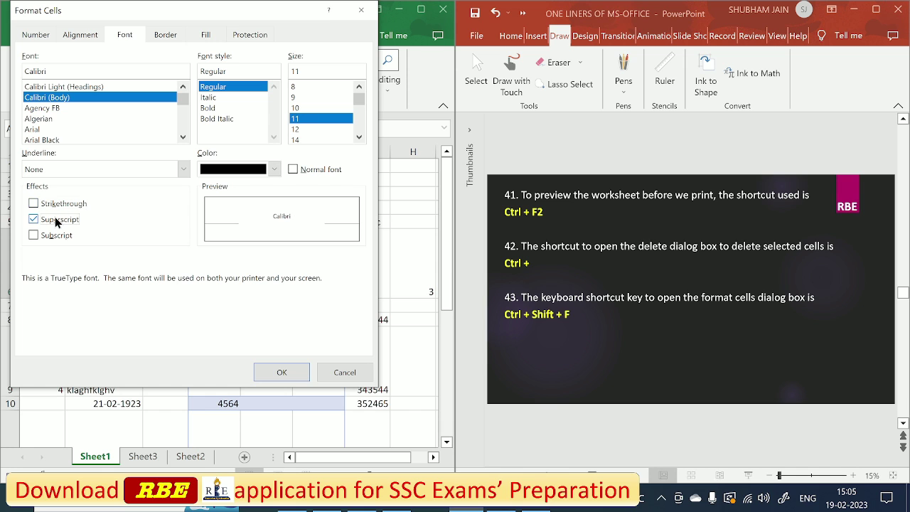
{"action": "left_click", "coordinate": [56, 235]}
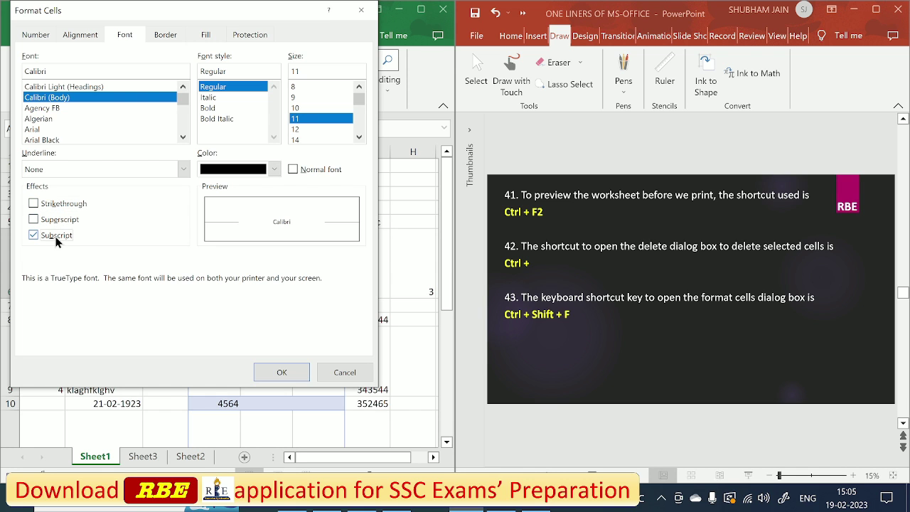
{"action": "left_click", "coordinate": [57, 236]}
{"action": "left_click", "coordinate": [343, 372]}
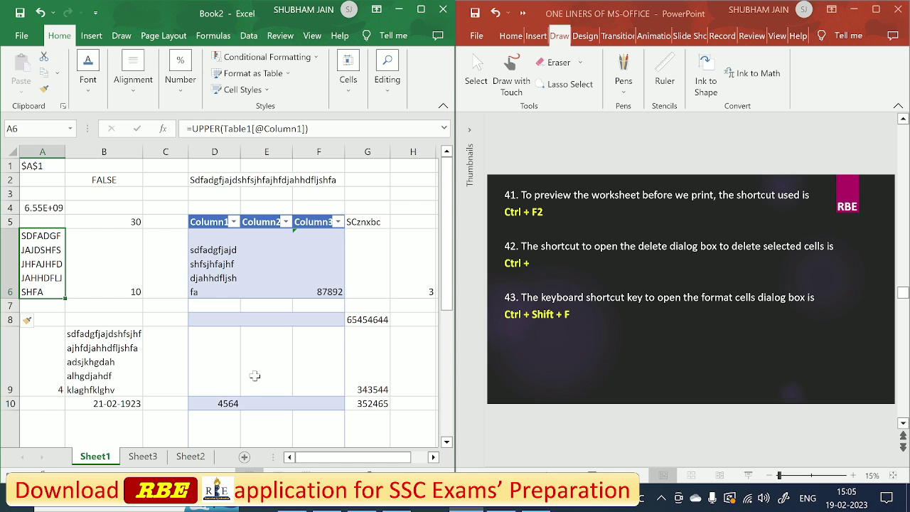
{"action": "left_click", "coordinate": [592, 343]}
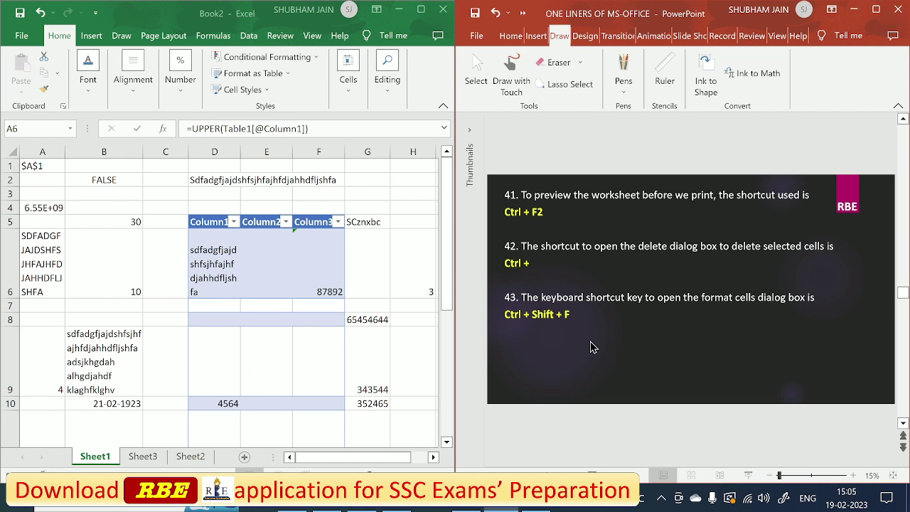
{"action": "scroll", "coordinate": [592, 344], "scroll_direction": "down", "scroll_amount": 1}
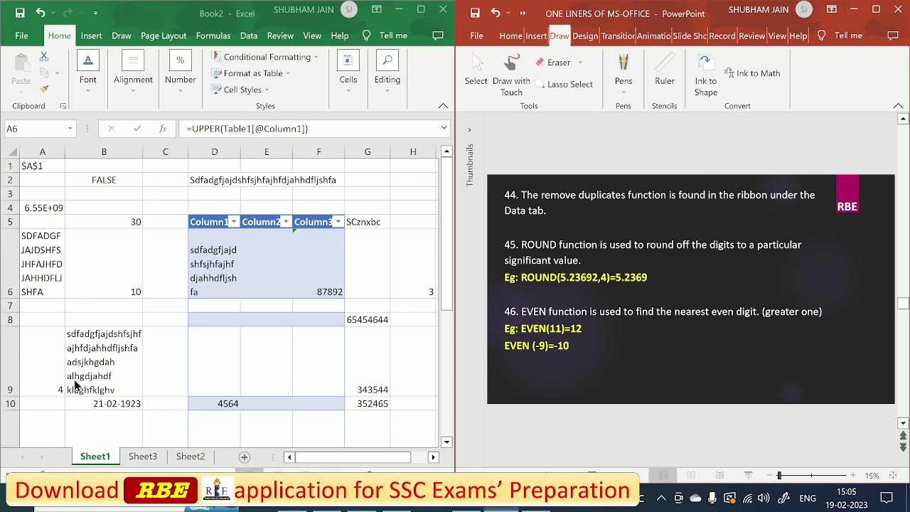
Enter 4564 in C10 and 36549531 in A10.
{"action": "left_click", "coordinate": [108, 305]}
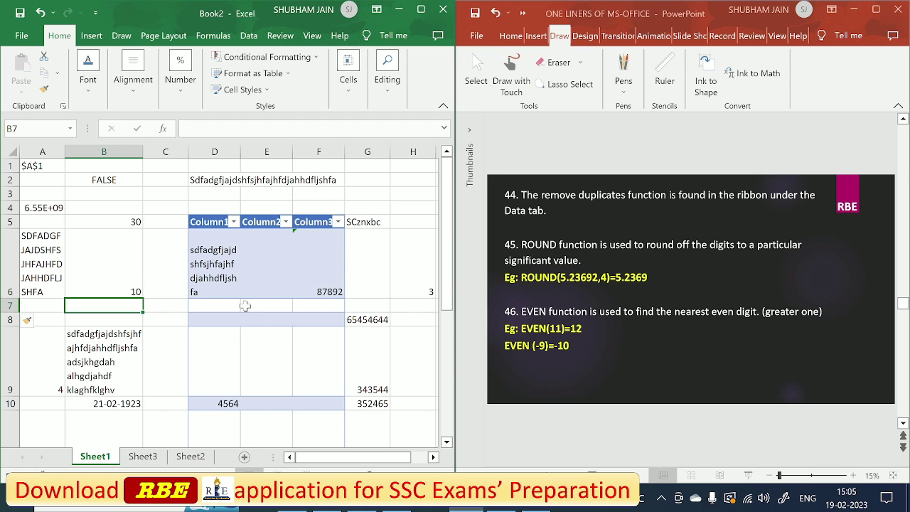
{"action": "left_click", "coordinate": [161, 402]}
{"action": "type", "text": "4564"}
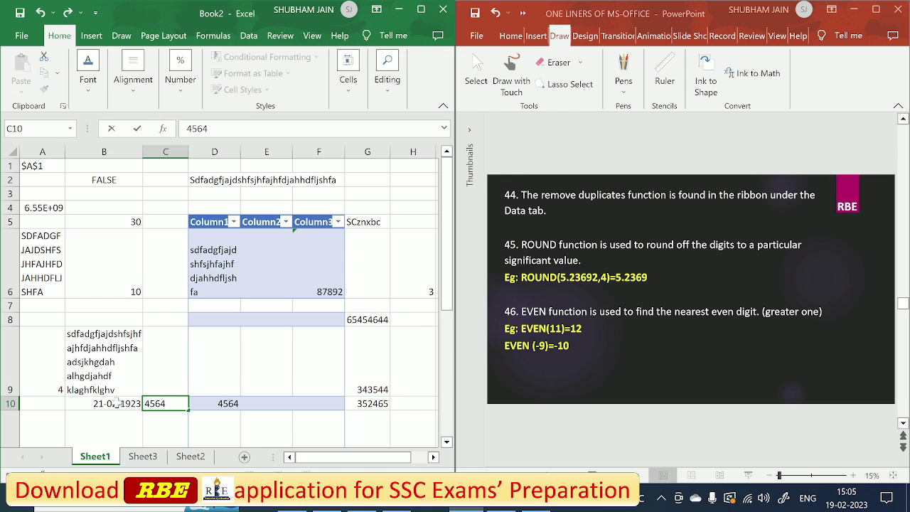
{"action": "left_click", "coordinate": [118, 403]}
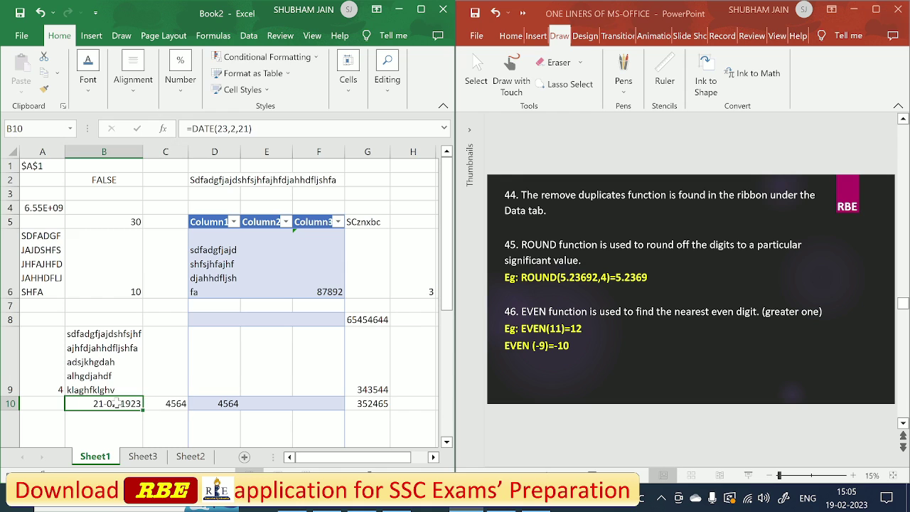
{"action": "type", "text": "4562"}
{"action": "key", "text": "Left"}
{"action": "type", "text": "36"}
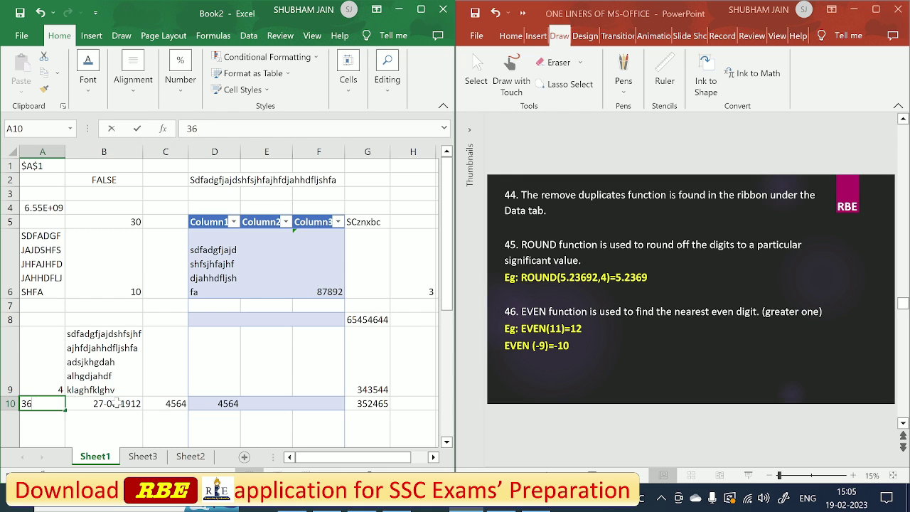
{"action": "type", "text": "549"}
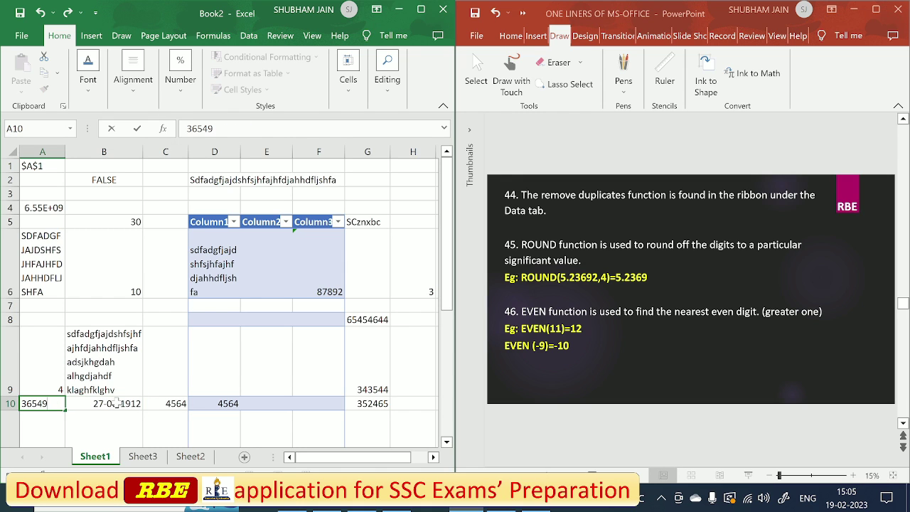
{"action": "type", "text": "+84531"}
{"action": "key", "text": "Return"}
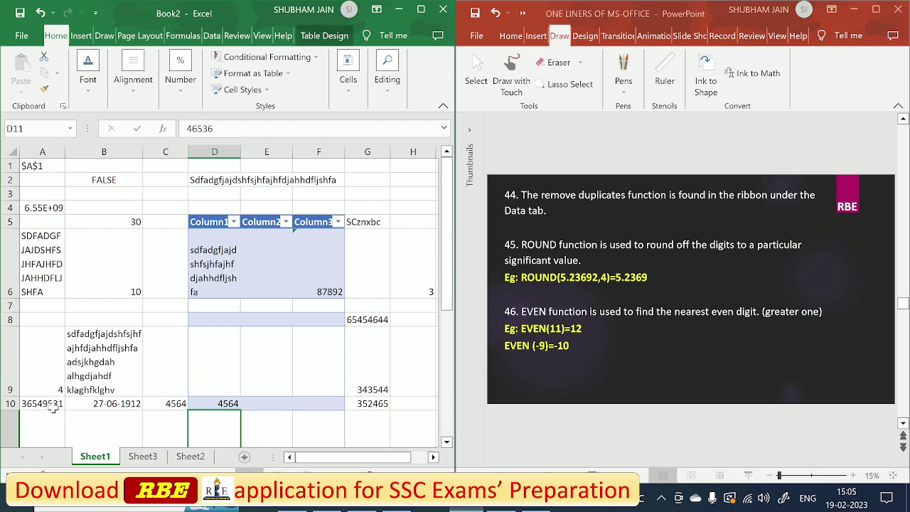
Re-enter B10 through the formula bar, deleting its old date text, so it shows 24-09-1901.
{"action": "left_click", "coordinate": [53, 407]}
{"action": "left_click", "coordinate": [103, 403]}
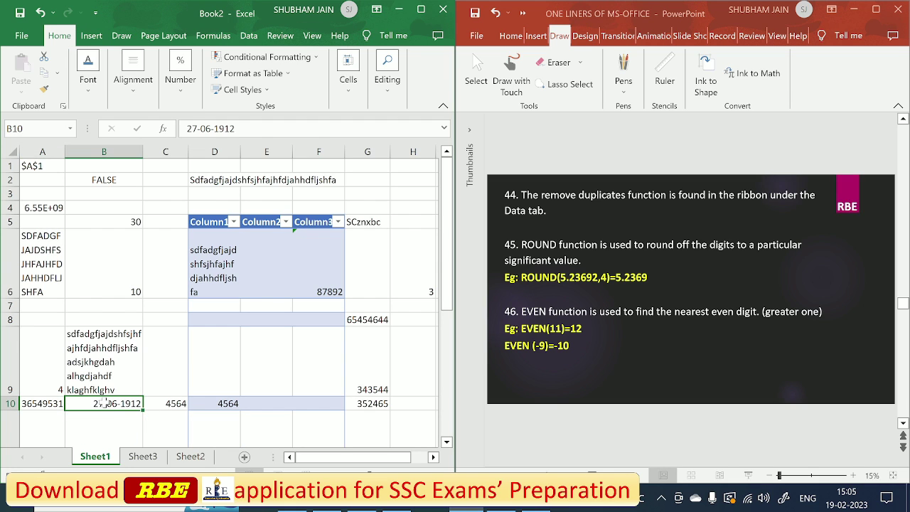
{"action": "type", "text": "4526"}
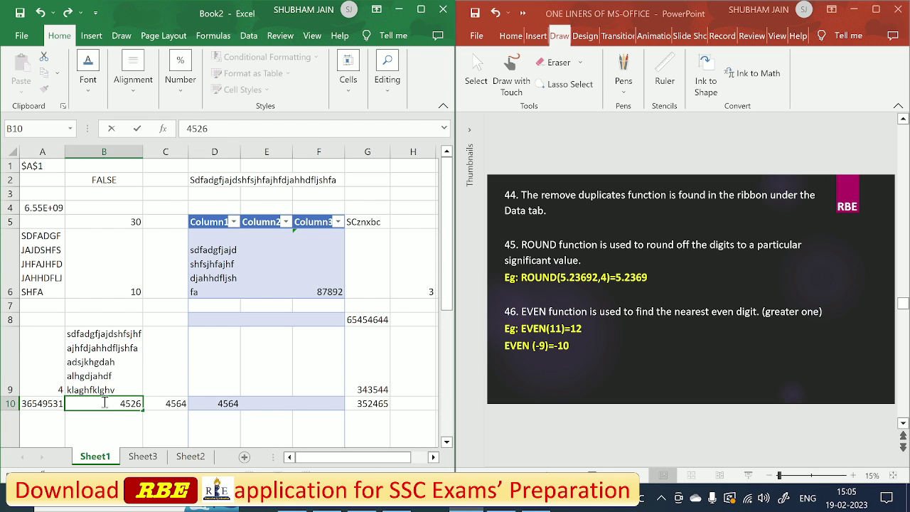
{"action": "left_click", "coordinate": [172, 385]}
{"action": "left_click", "coordinate": [120, 406]}
{"action": "right_click", "coordinate": [120, 406]}
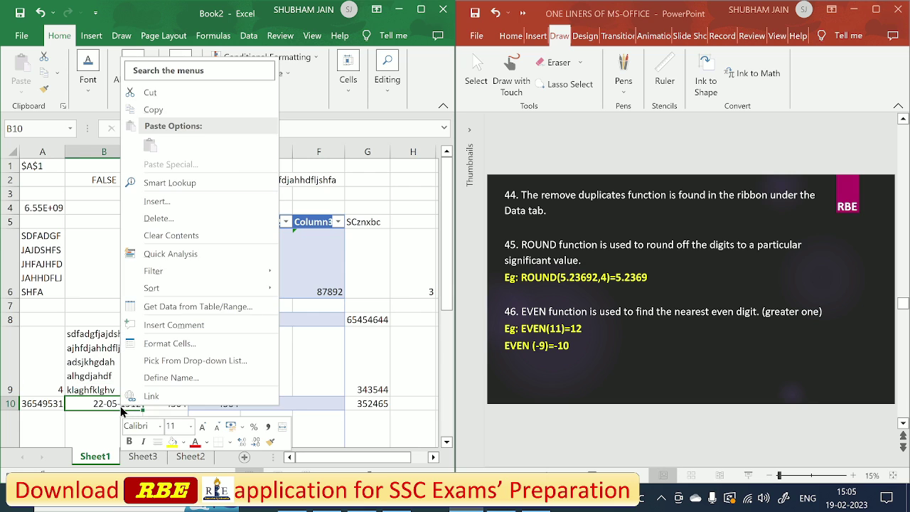
{"action": "left_click", "coordinate": [121, 406]}
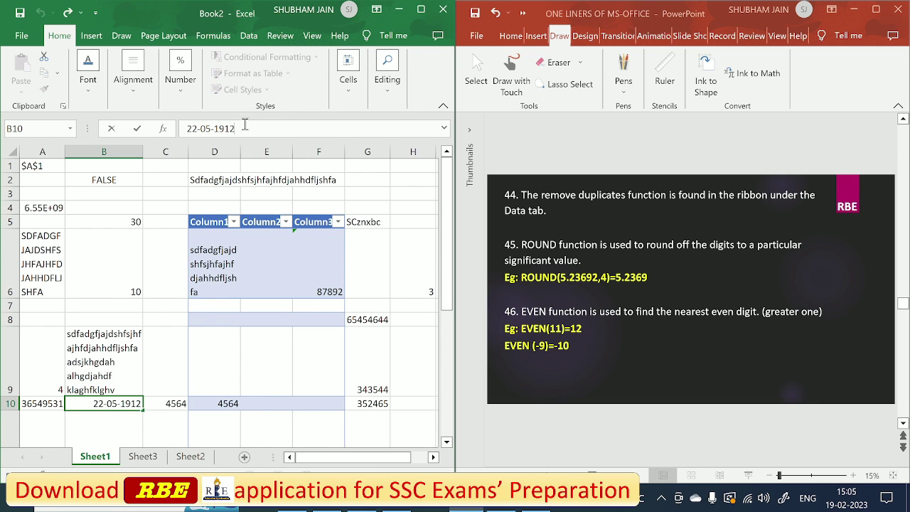
{"action": "left_click_drag", "start_coordinate": [245, 128], "coordinate": [107, 148]}
{"action": "key", "text": "BackSpace"}
{"action": "type", "text": "633"}
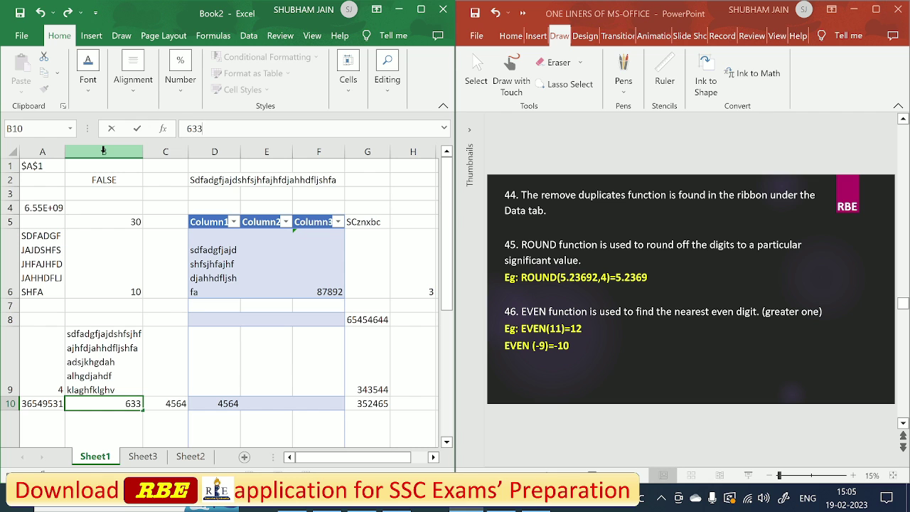
{"action": "key", "text": "Return"}
Scroll through the sheet and select cell B16 for the 6565 entry.
{"action": "scroll", "coordinate": [92, 306], "scroll_direction": "down", "scroll_amount": 2}
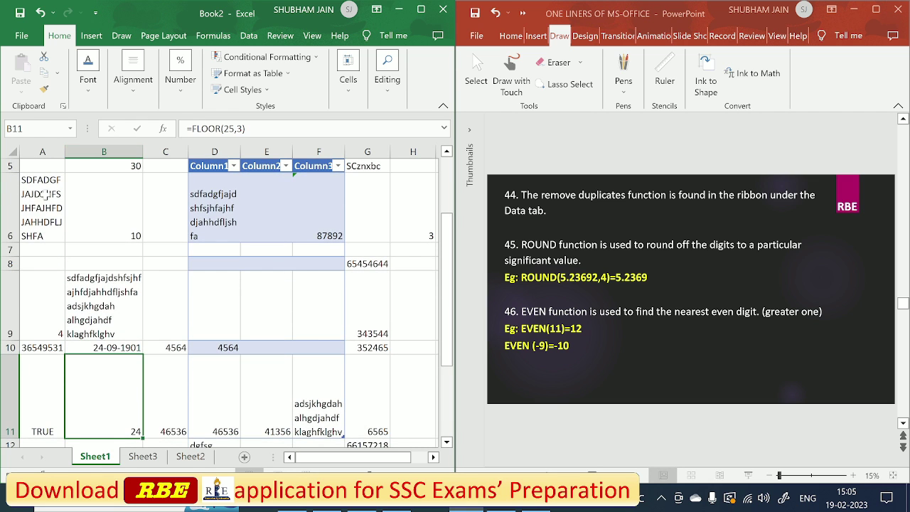
{"action": "scroll", "coordinate": [91, 305], "scroll_direction": "down", "scroll_amount": 5}
{"action": "scroll", "coordinate": [91, 305], "scroll_direction": "up", "scroll_amount": 8}
{"action": "scroll", "coordinate": [154, 286], "scroll_direction": "down", "scroll_amount": 5}
{"action": "scroll", "coordinate": [154, 286], "scroll_direction": "up", "scroll_amount": 5}
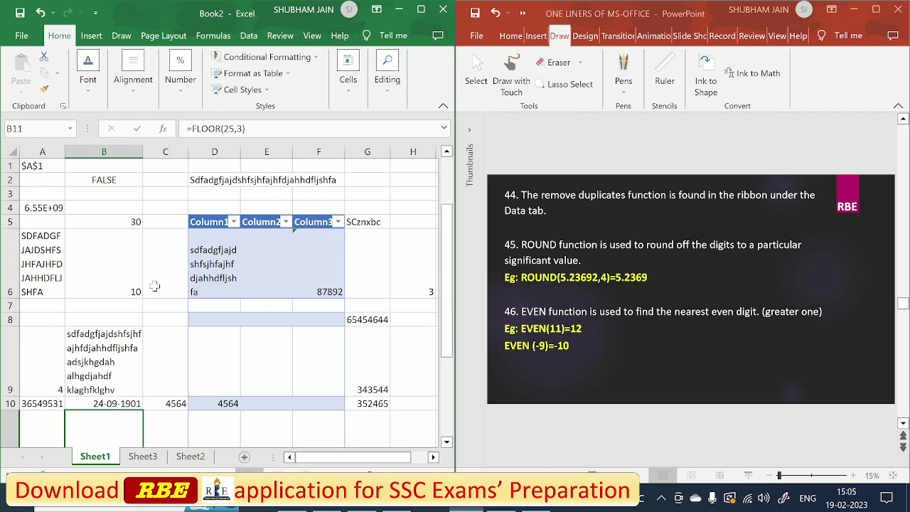
{"action": "scroll", "coordinate": [154, 285], "scroll_direction": "down", "scroll_amount": 5}
{"action": "scroll", "coordinate": [154, 286], "scroll_direction": "up", "scroll_amount": 3}
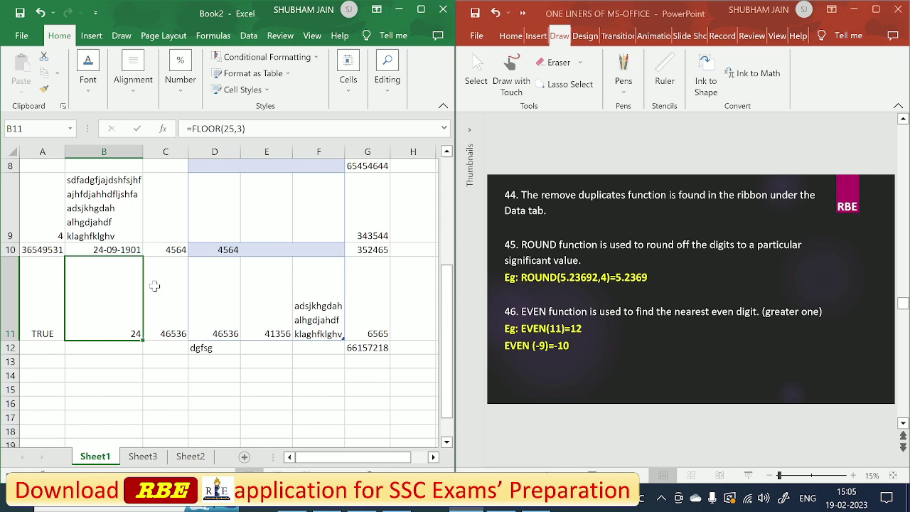
{"action": "left_click", "coordinate": [93, 395]}
Enter 6565, 6565, 23164 and 65643521 across B16:E16, then select that range.
{"action": "type", "text": "6565"}
{"action": "key", "text": "Tab"}
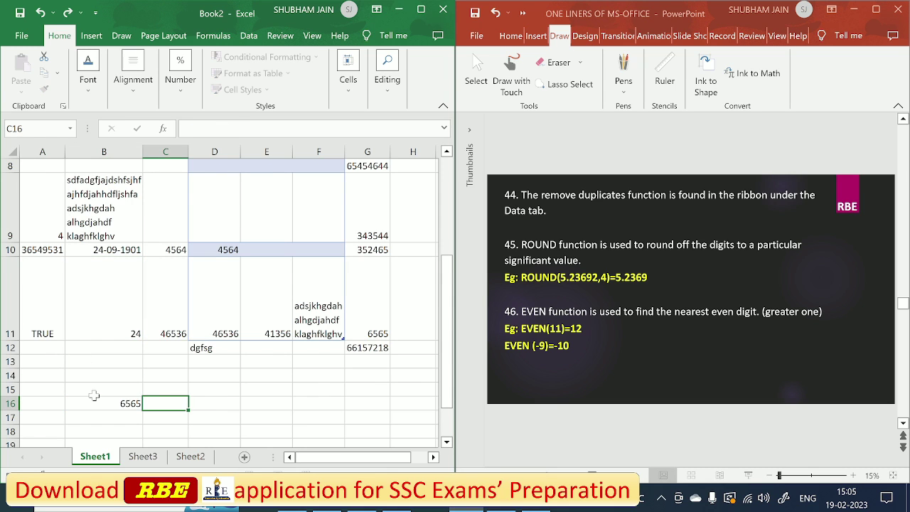
{"action": "type", "text": "6565"}
{"action": "key", "text": "Tab"}
{"action": "type", "text": "23164"}
{"action": "key", "text": "Tab"}
{"action": "type", "text": "65"}
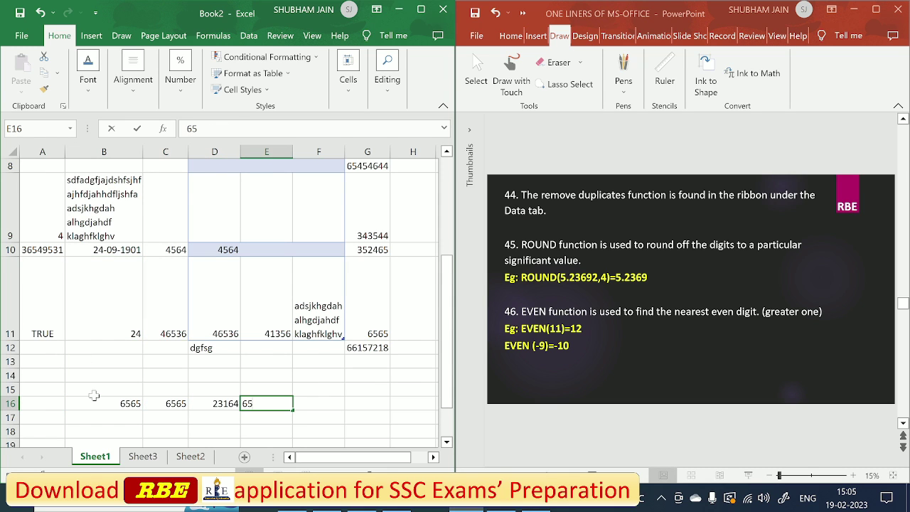
{"action": "type", "text": "643521"}
{"action": "left_click", "coordinate": [260, 391]}
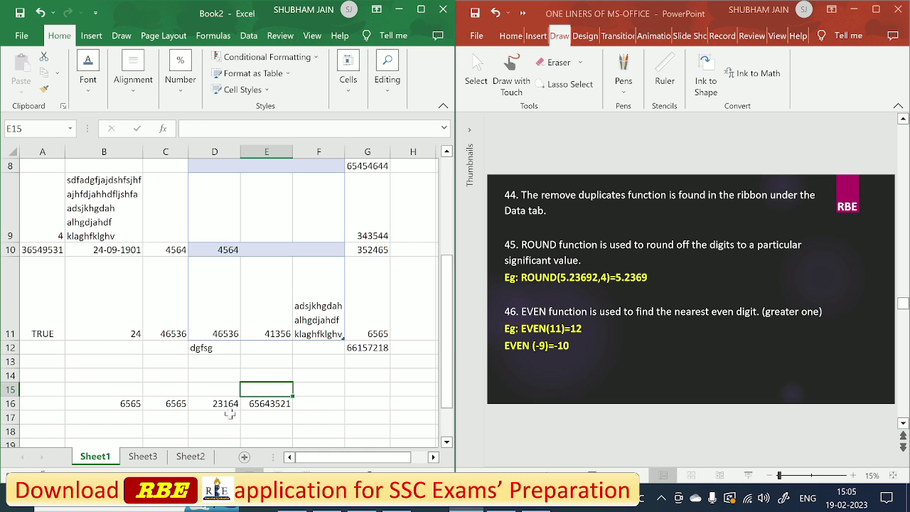
{"action": "left_click_drag", "start_coordinate": [126, 404], "coordinate": [269, 404]}
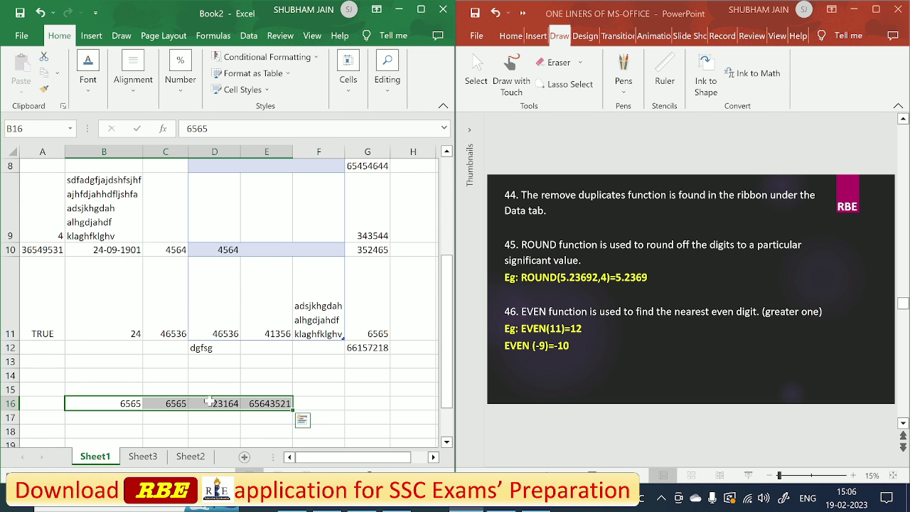
Maximize Excel and try Remove Duplicates on B16:E16, dismissing the selection warning.
{"action": "left_click", "coordinate": [423, 15]}
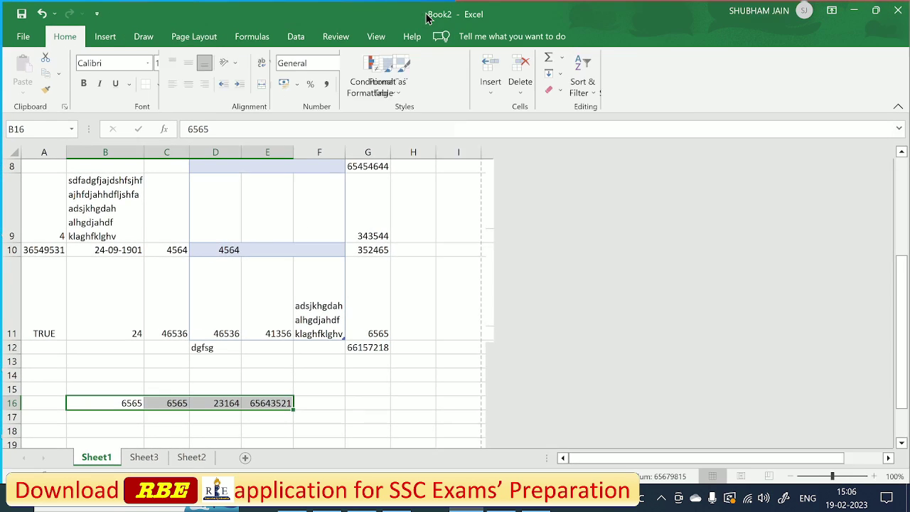
{"action": "left_click", "coordinate": [294, 34]}
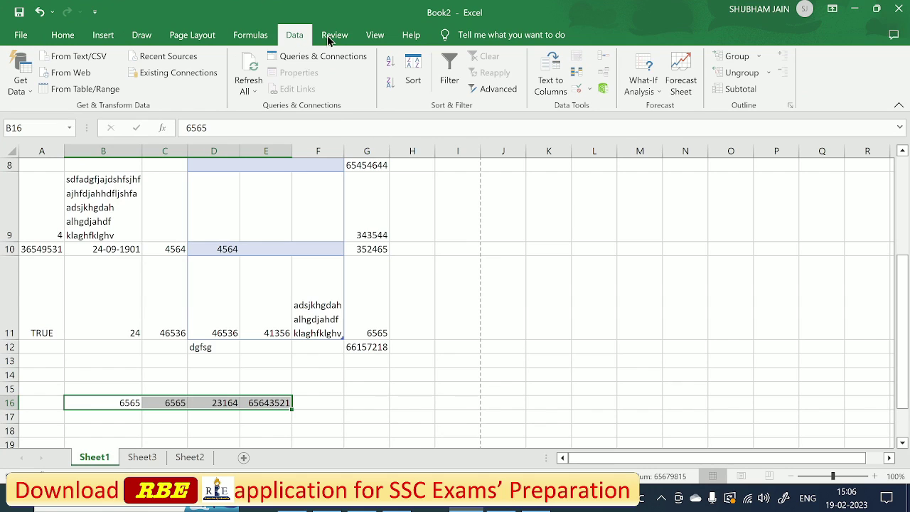
{"action": "left_click", "coordinate": [576, 80]}
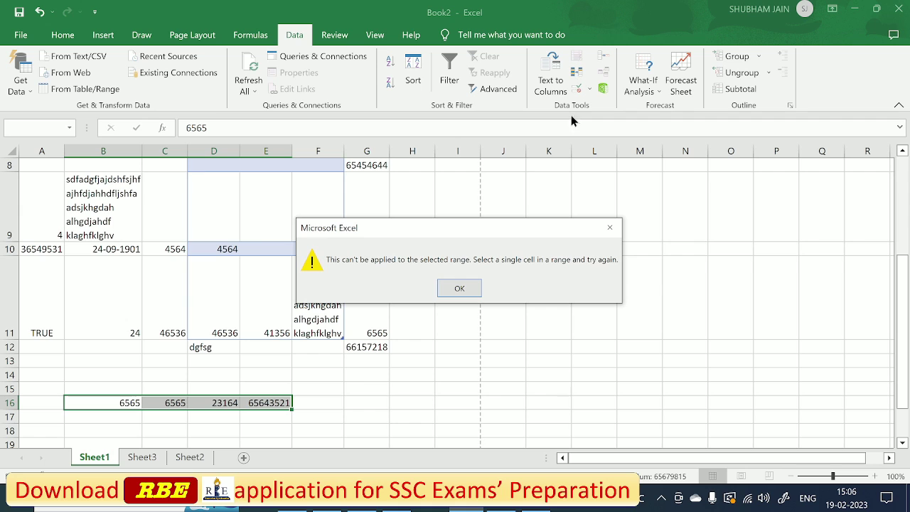
{"action": "left_click", "coordinate": [459, 288]}
{"action": "left_click", "coordinate": [202, 402]}
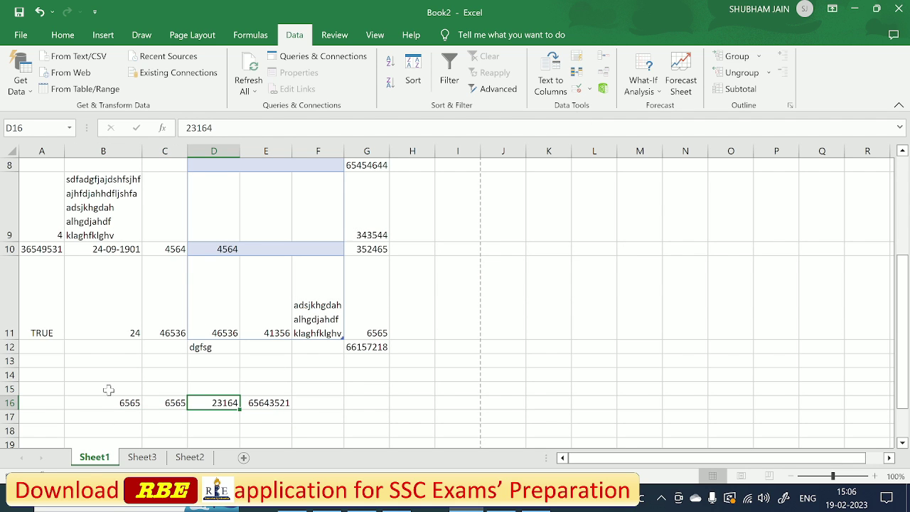
Enter 6565 in B15, 21356 in B14 and 5454 in B13.
{"action": "left_click", "coordinate": [108, 389]}
{"action": "type", "text": "6565"}
{"action": "key", "text": "Up"}
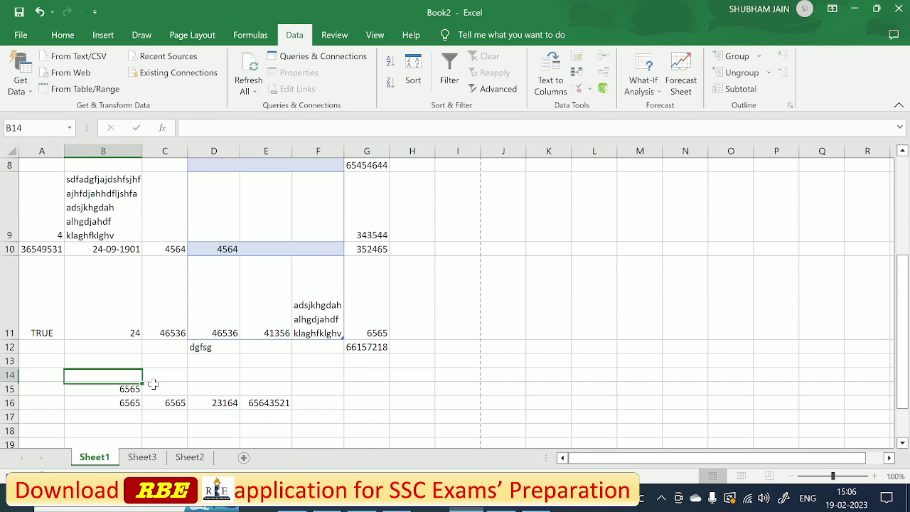
{"action": "type", "text": "21356"}
{"action": "key", "text": "Up"}
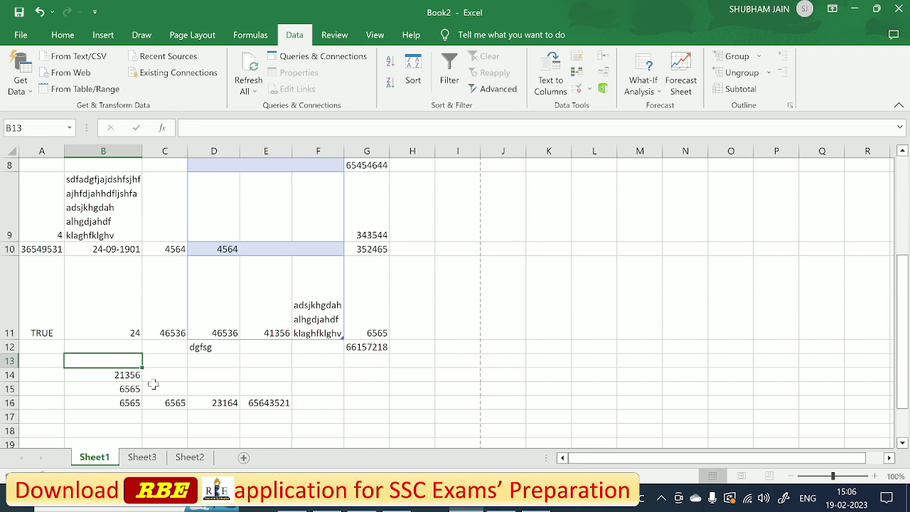
{"action": "type", "text": "5454"}
{"action": "left_click", "coordinate": [317, 402]}
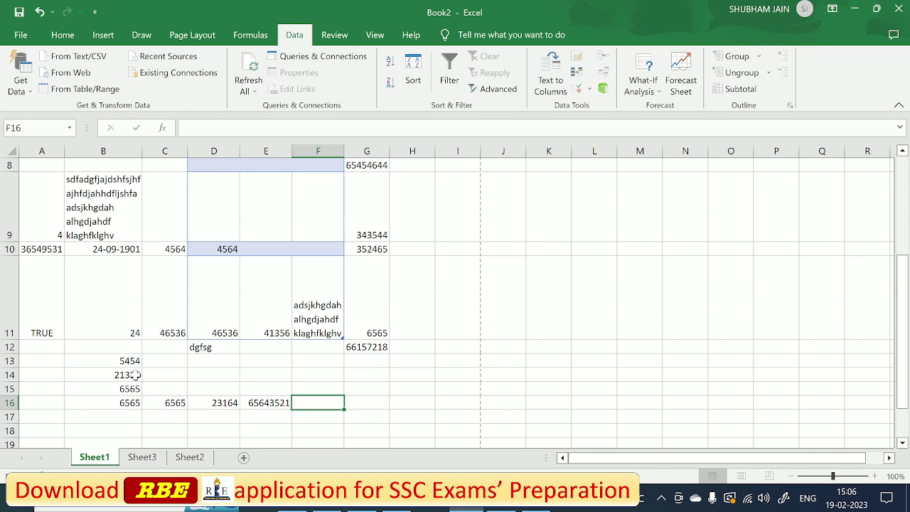
{"action": "left_click_drag", "start_coordinate": [127, 361], "coordinate": [126, 400]}
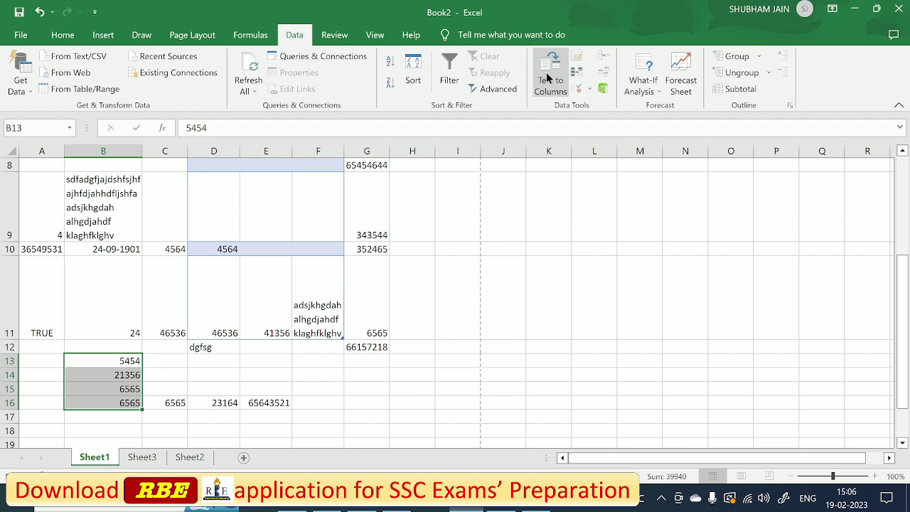
{"action": "left_click", "coordinate": [575, 72]}
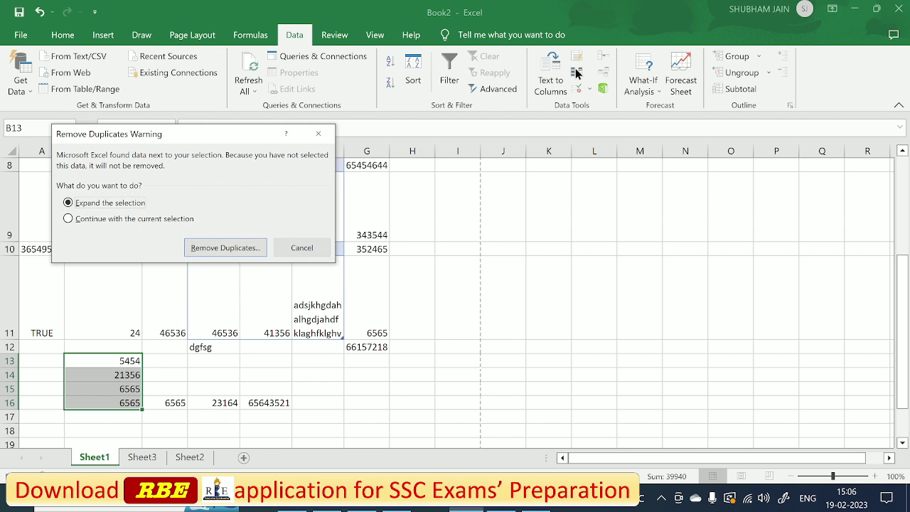
{"action": "left_click", "coordinate": [201, 247]}
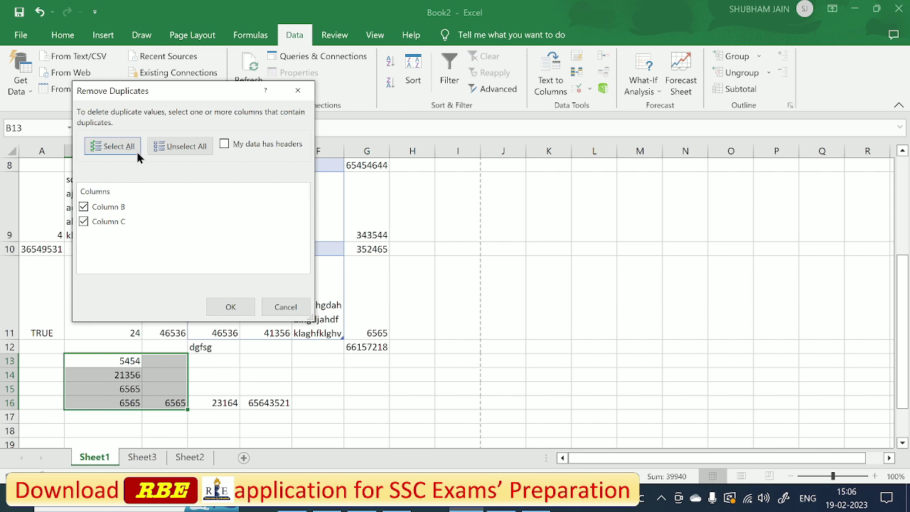
{"action": "left_click", "coordinate": [234, 307]}
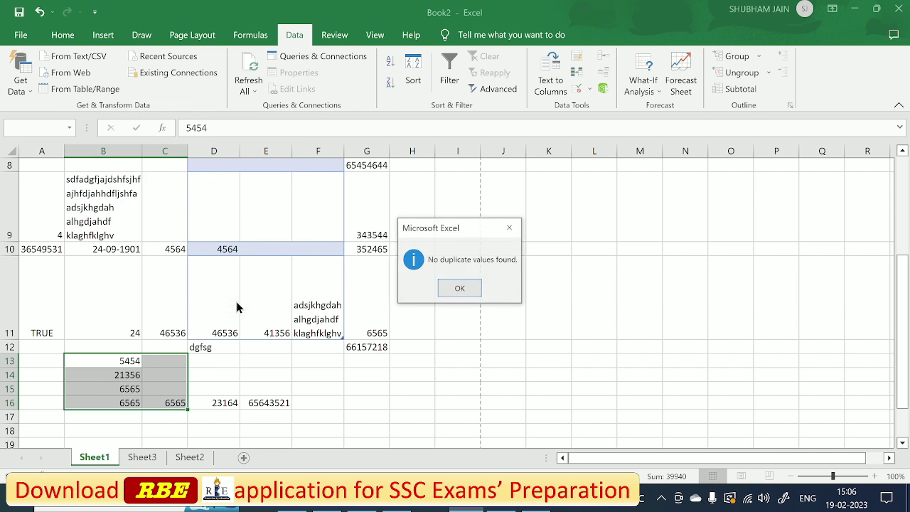
{"action": "left_click", "coordinate": [444, 289]}
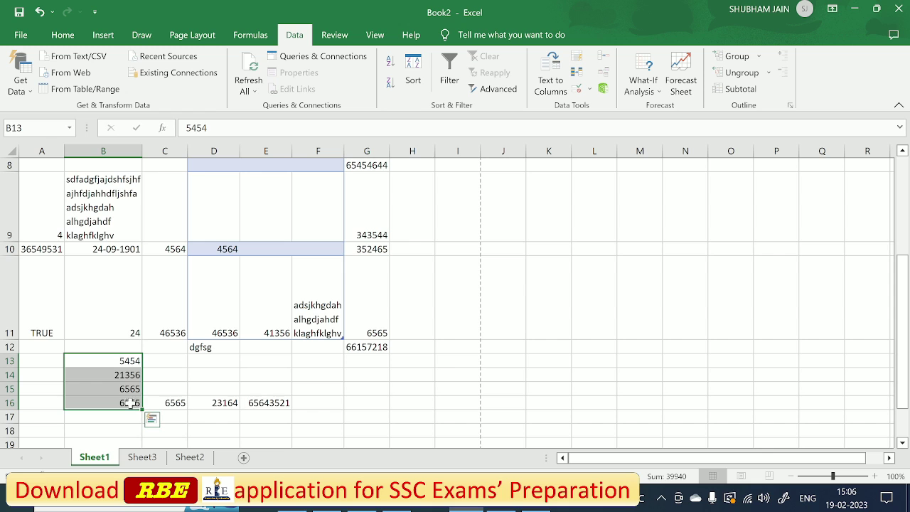
{"action": "left_click", "coordinate": [164, 403]}
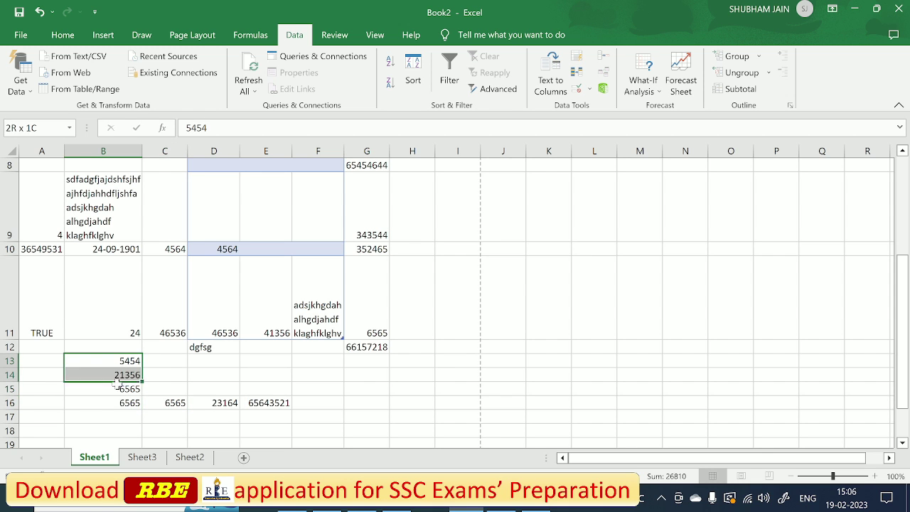
{"action": "left_click_drag", "start_coordinate": [114, 360], "coordinate": [113, 402]}
Remove duplicates from B13:B16 on Column B only, leaving 5454, 21356 and 6565.
{"action": "left_click", "coordinate": [577, 72]}
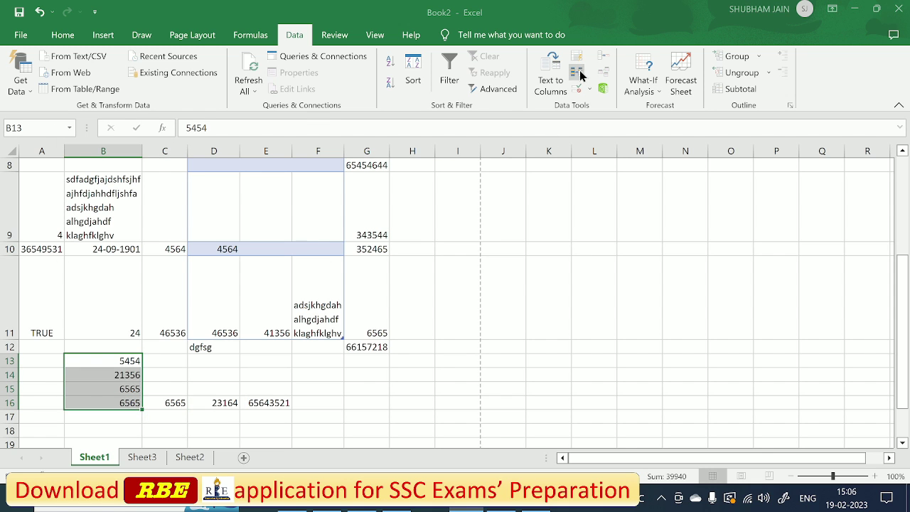
{"action": "left_click", "coordinate": [130, 218]}
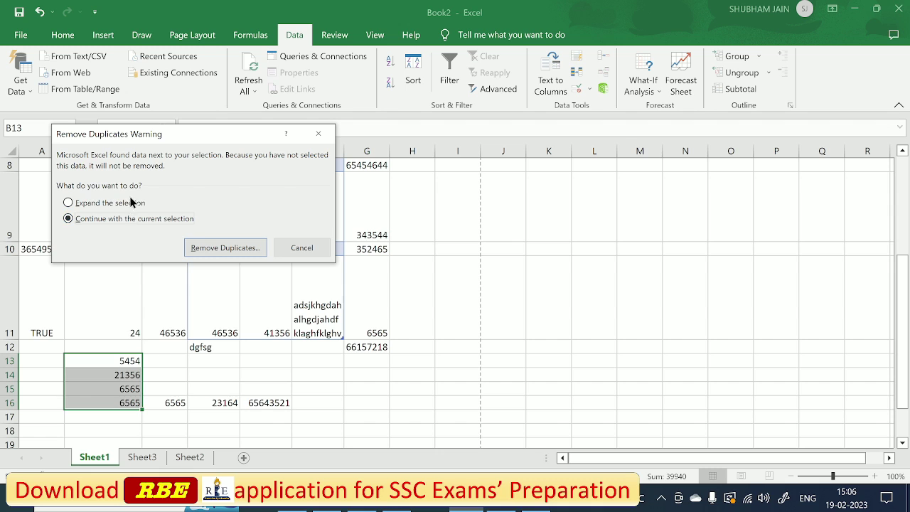
{"action": "left_click", "coordinate": [211, 247]}
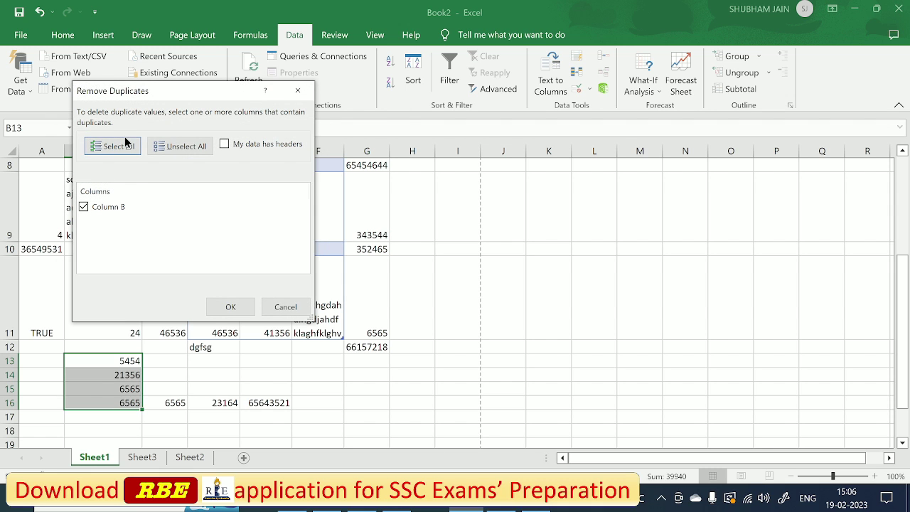
{"action": "left_click", "coordinate": [110, 207]}
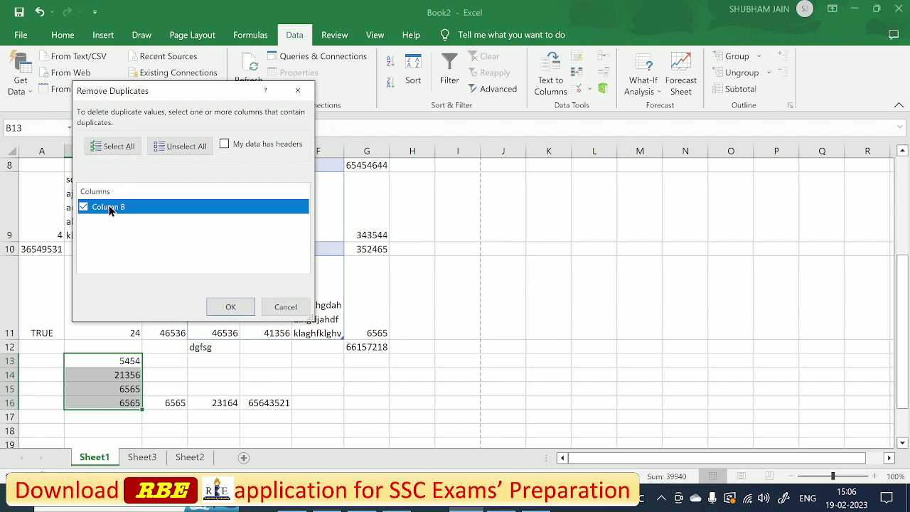
{"action": "left_click", "coordinate": [228, 309]}
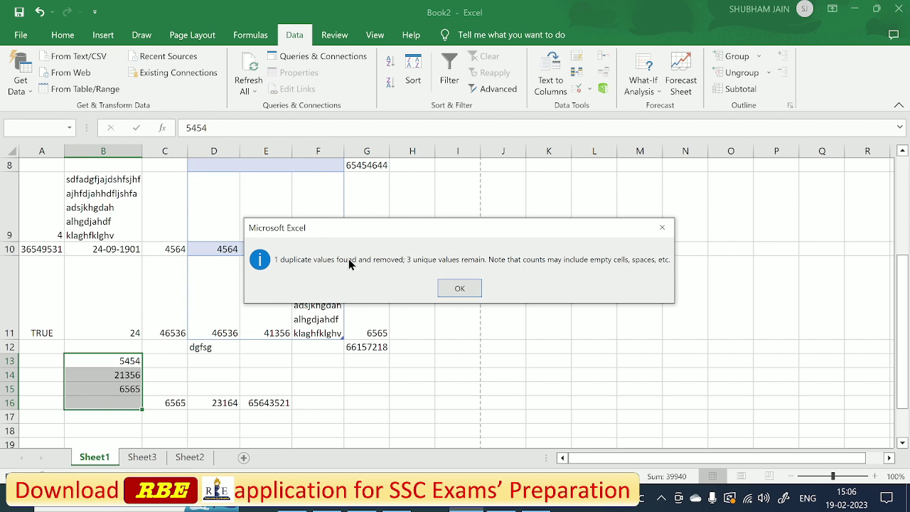
{"action": "left_click", "coordinate": [459, 287]}
{"action": "left_click", "coordinate": [410, 400]}
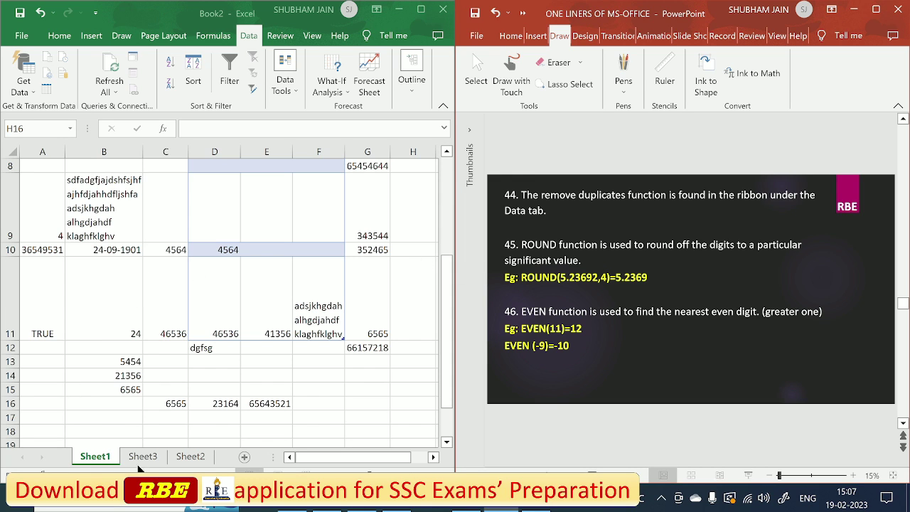
Enter =round(5.32416544,6) in B17 so it shows 5.324165.
{"action": "left_click", "coordinate": [105, 417]}
{"action": "type", "text": "="}
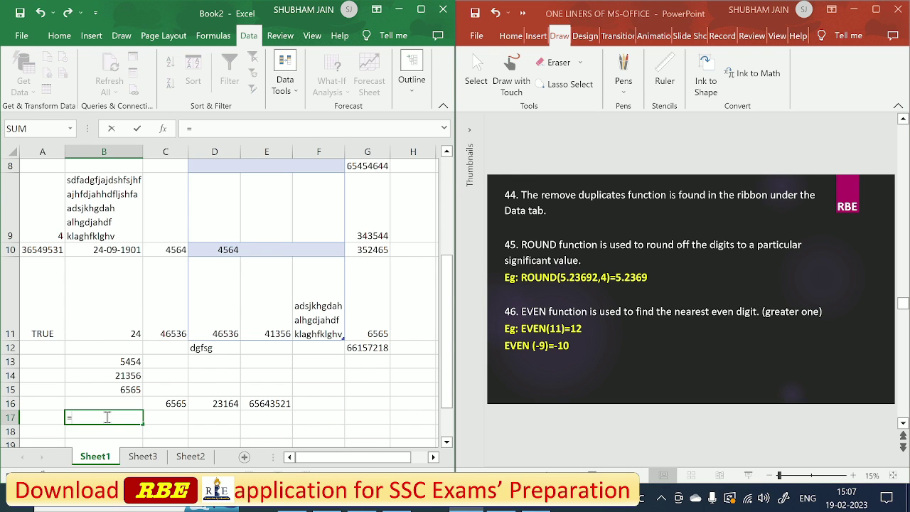
{"action": "type", "text": "round"}
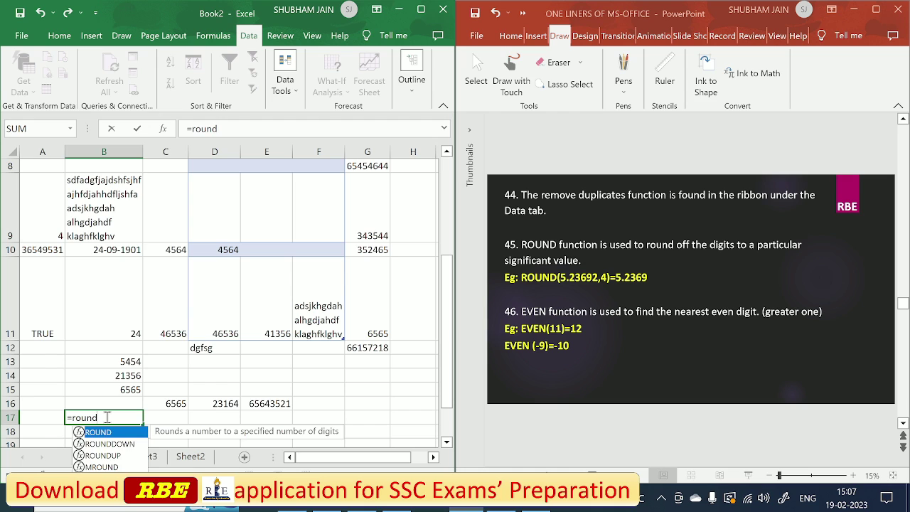
{"action": "type", "text": "("}
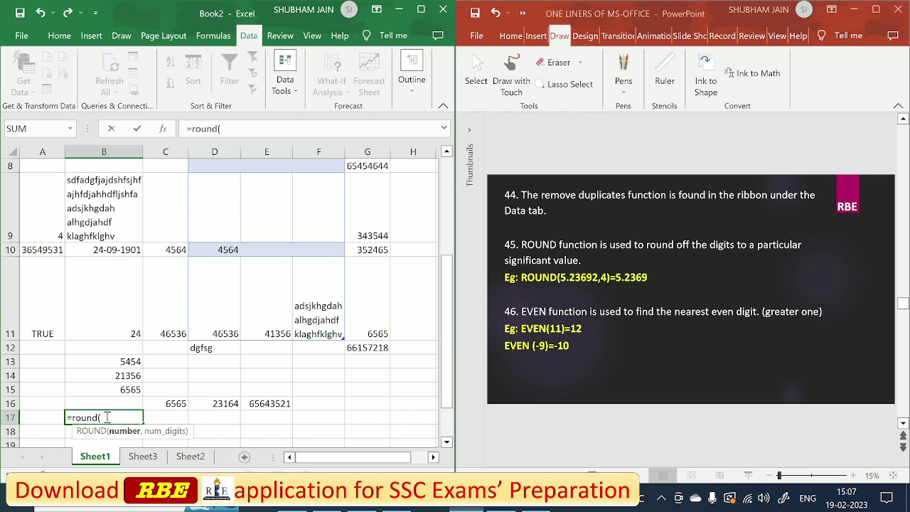
{"action": "type", "text": "5.32416544"}
{"action": "type", "text": ",6"}
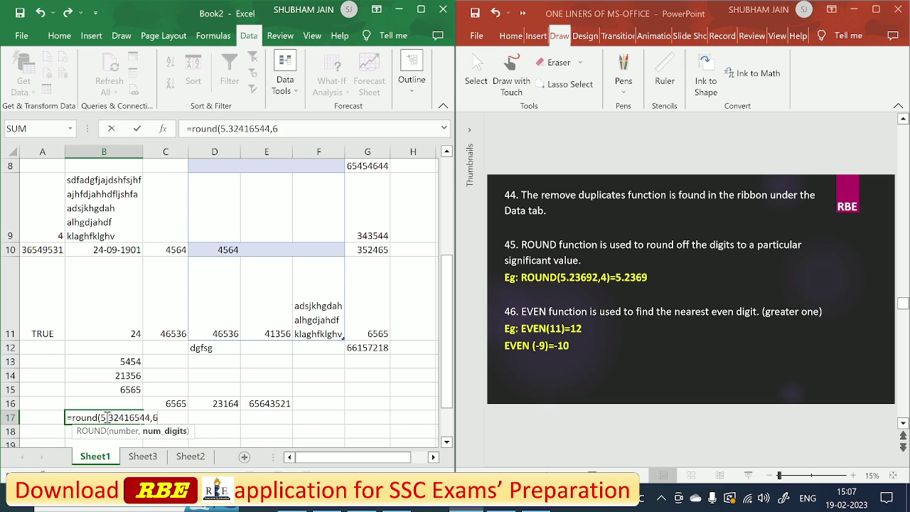
{"action": "type", "text": ")"}
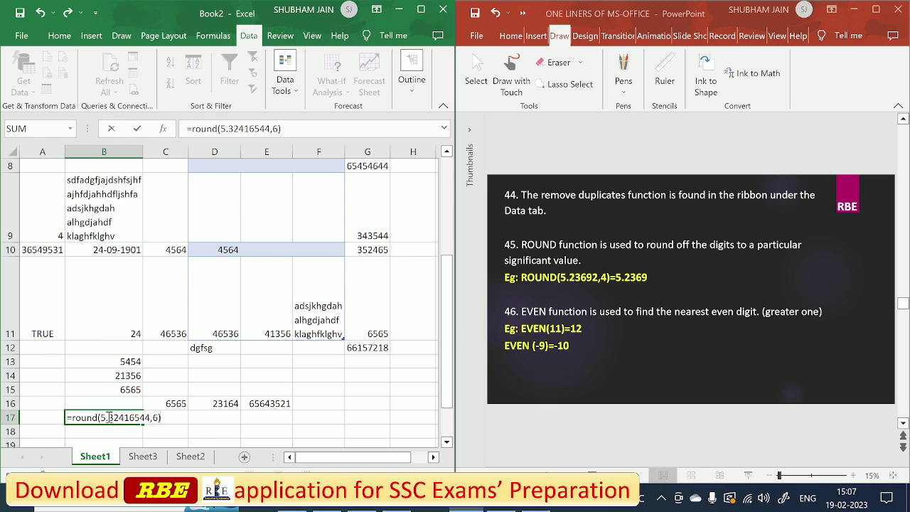
{"action": "key", "text": "Return"}
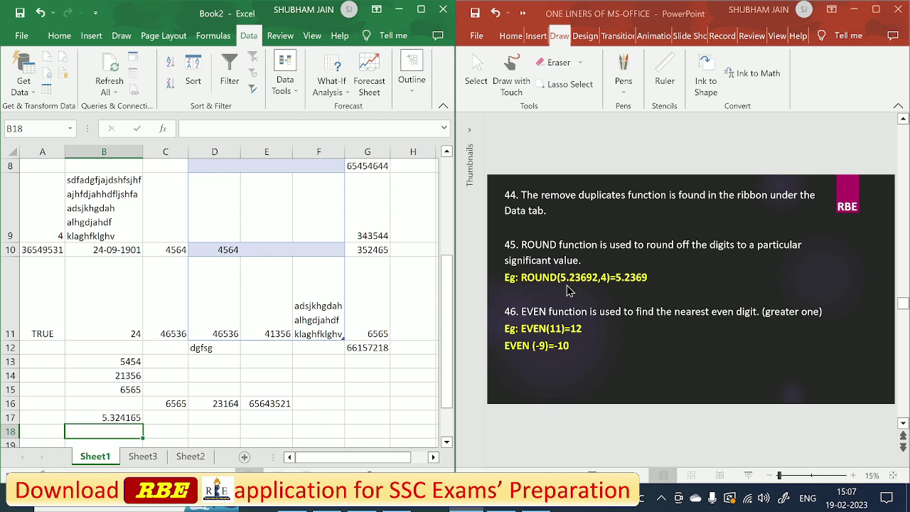
Enter =even(11) in C17, which returns 12.
{"action": "left_click", "coordinate": [167, 419]}
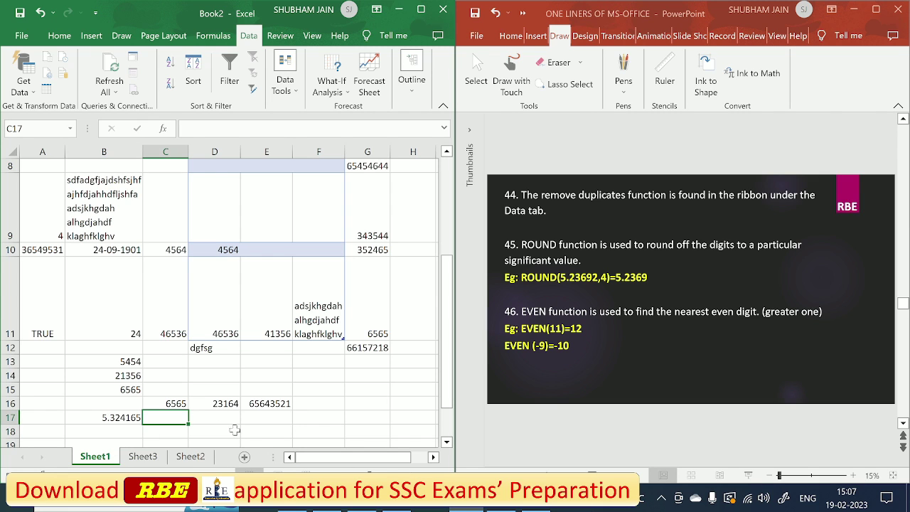
{"action": "type", "text": "=even"}
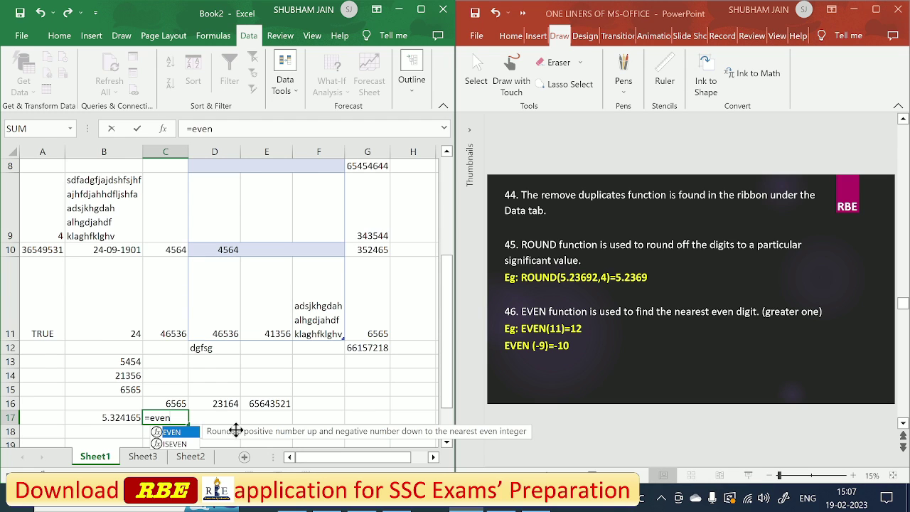
{"action": "type", "text": "(11"}
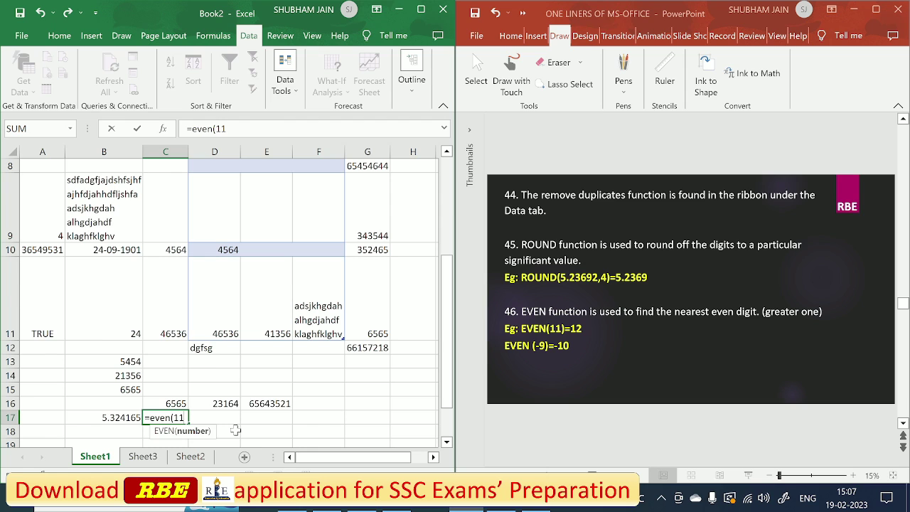
{"action": "type", "text": ")"}
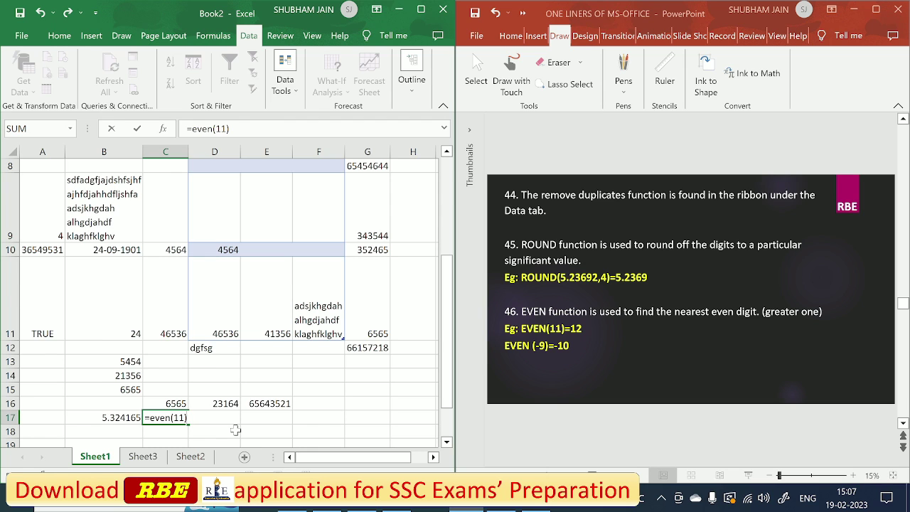
{"action": "key", "text": "Return"}
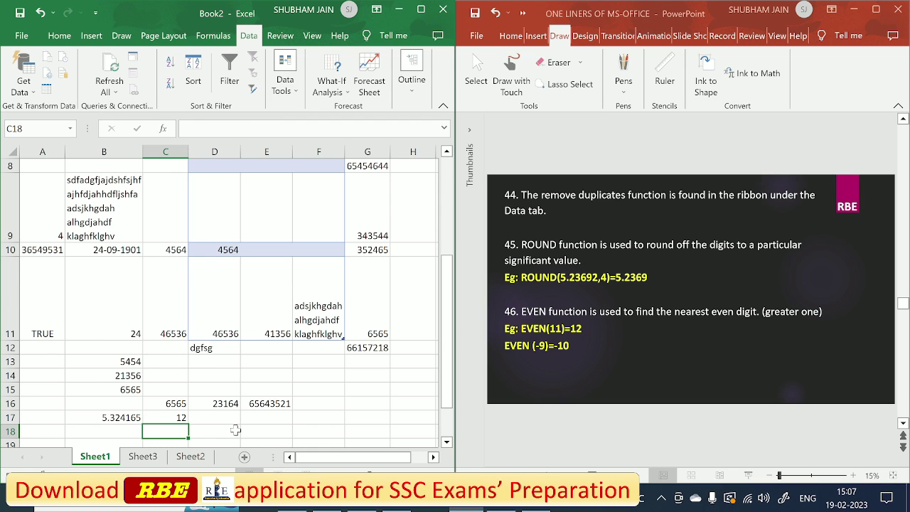
Enter even(-7) in C18 and add the missing = so it returns -8.
{"action": "type", "text": "even(-7"}
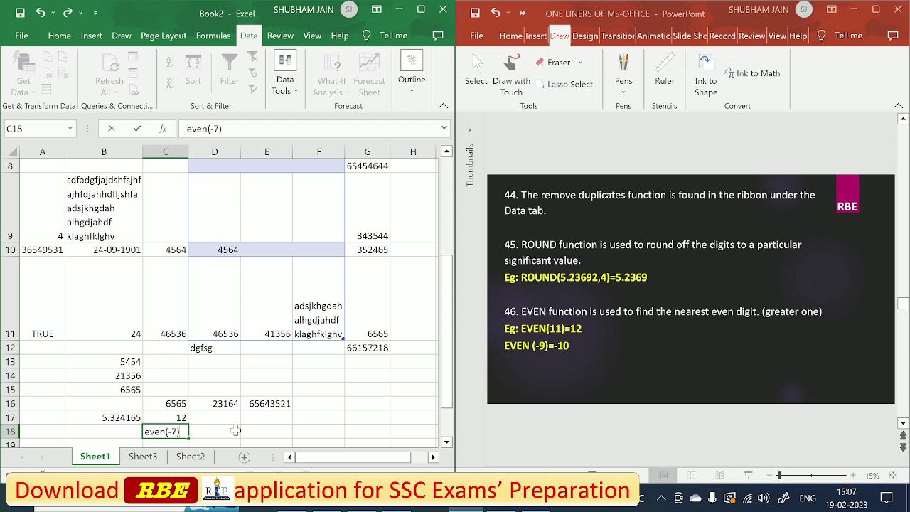
{"action": "key", "text": "Return"}
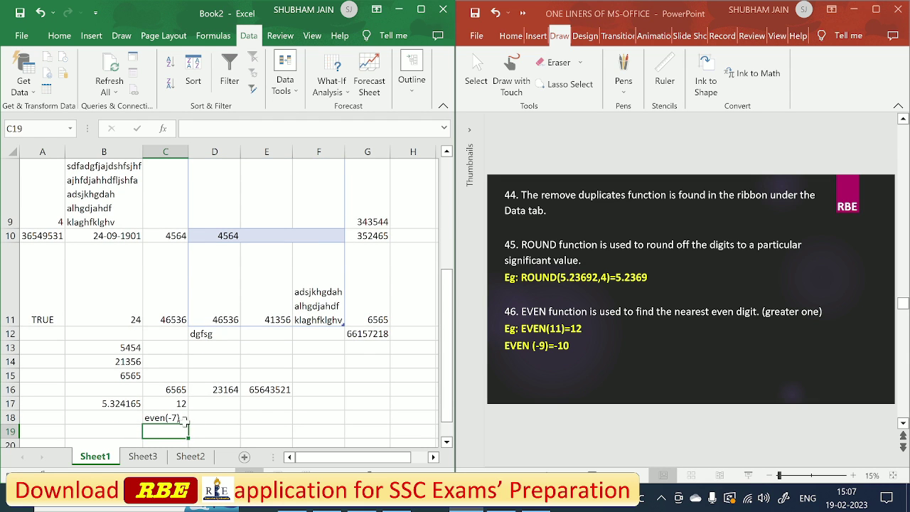
{"action": "left_click", "coordinate": [162, 421]}
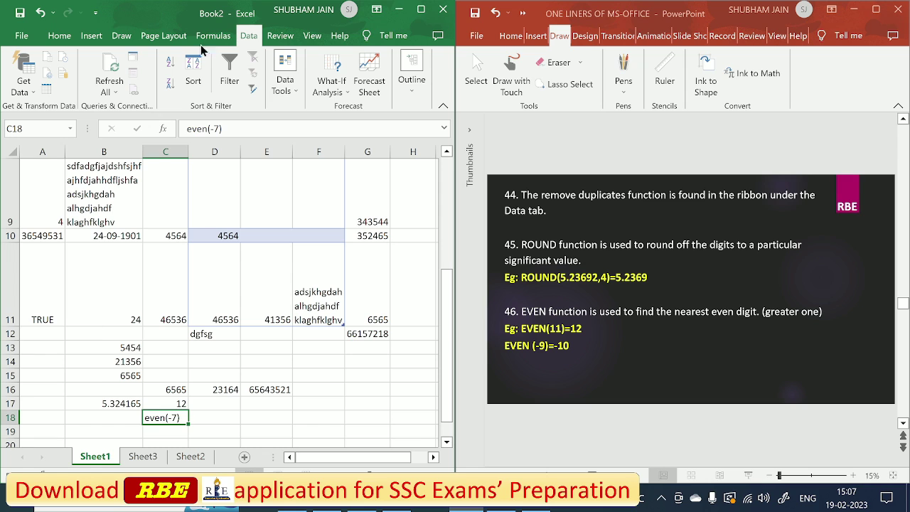
{"action": "left_click", "coordinate": [183, 131]}
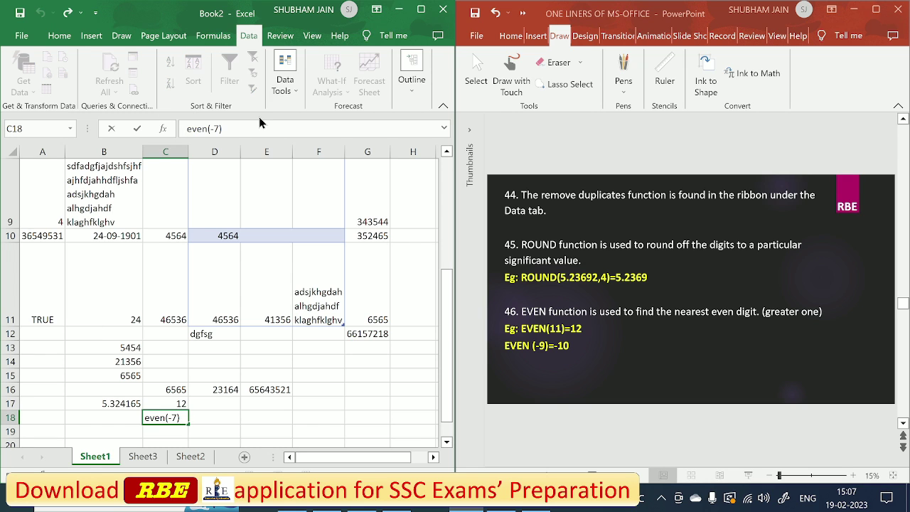
{"action": "type", "text": "="}
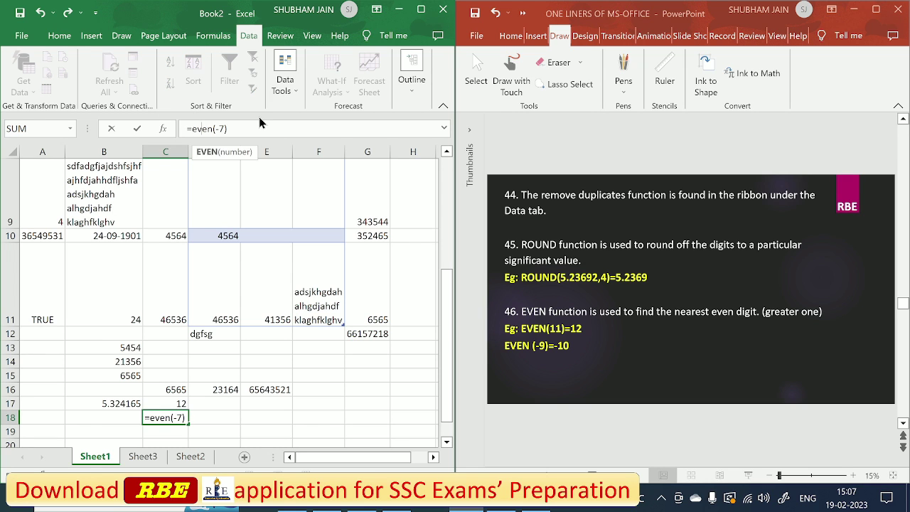
{"action": "key", "text": "Return"}
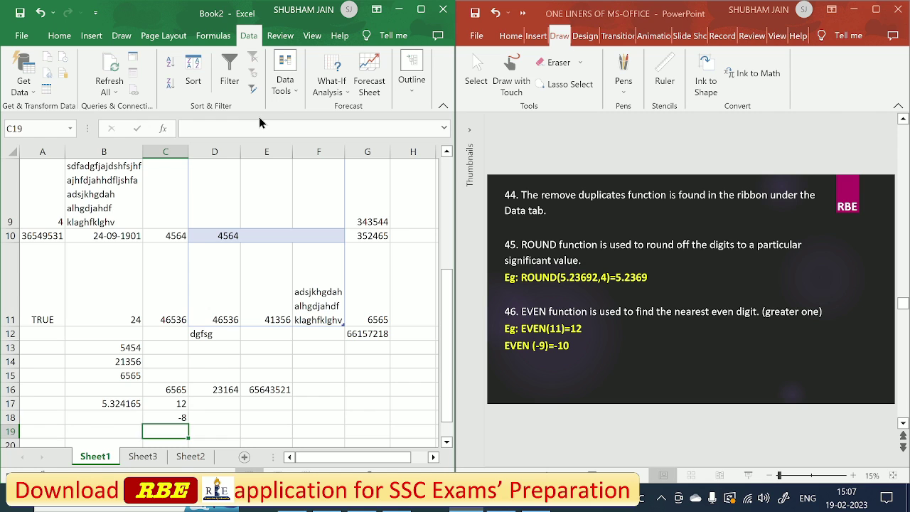
Enter =odd(20) in D18 so it shows 21.
{"action": "left_click", "coordinate": [710, 329]}
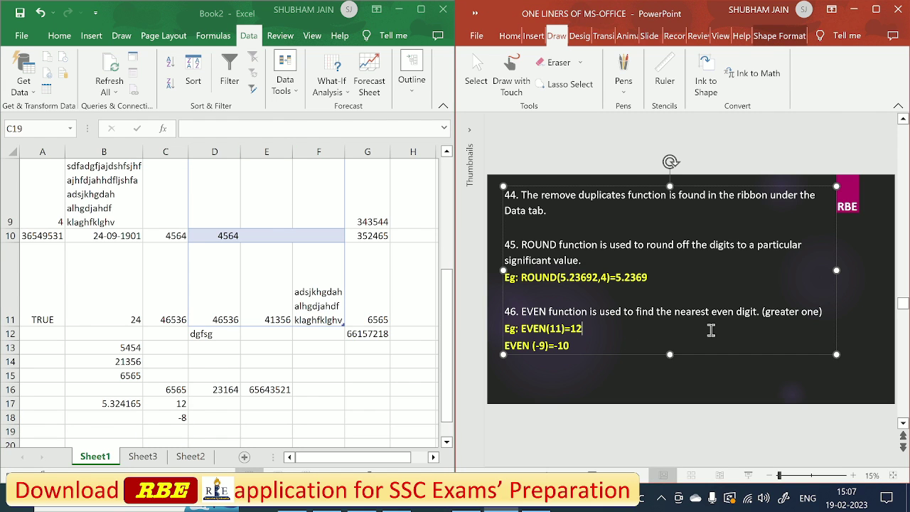
{"action": "left_click", "coordinate": [708, 371]}
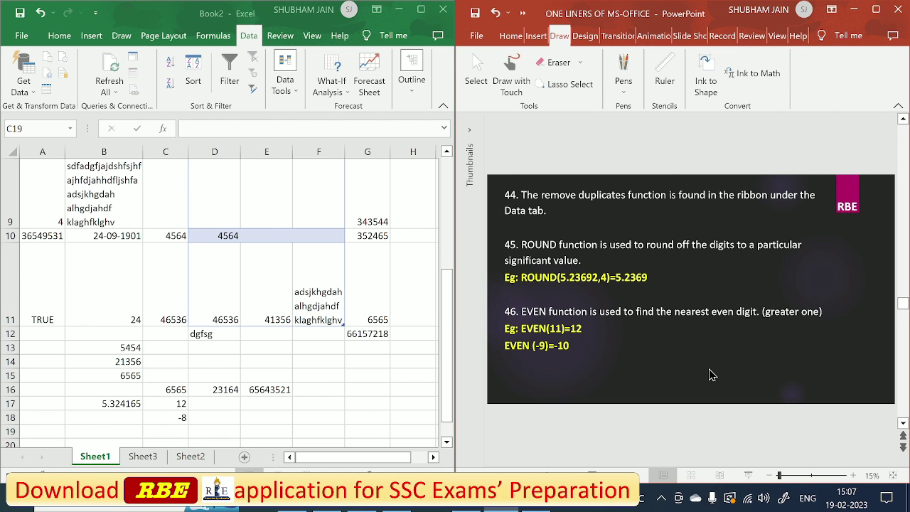
{"action": "scroll", "coordinate": [708, 374], "scroll_direction": "down", "scroll_amount": 1}
{"action": "left_click", "coordinate": [233, 424]}
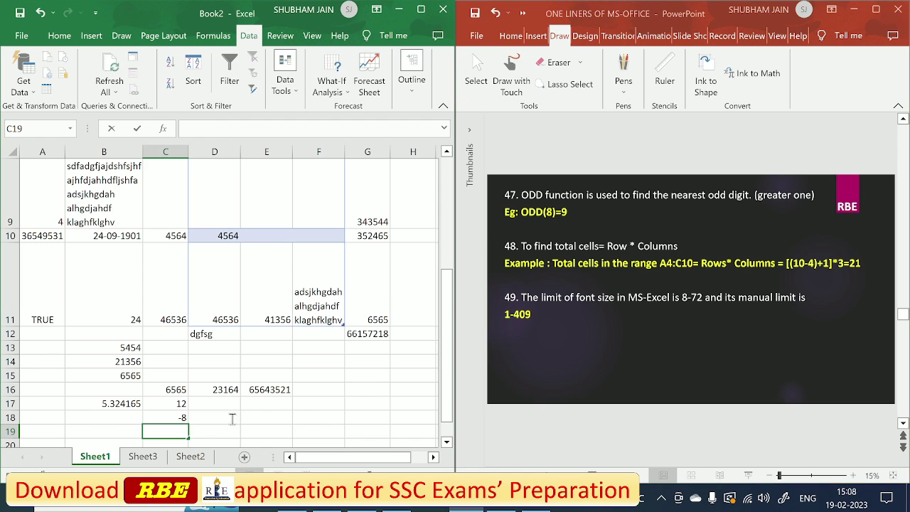
{"action": "left_click", "coordinate": [236, 419]}
{"action": "type", "text": "="}
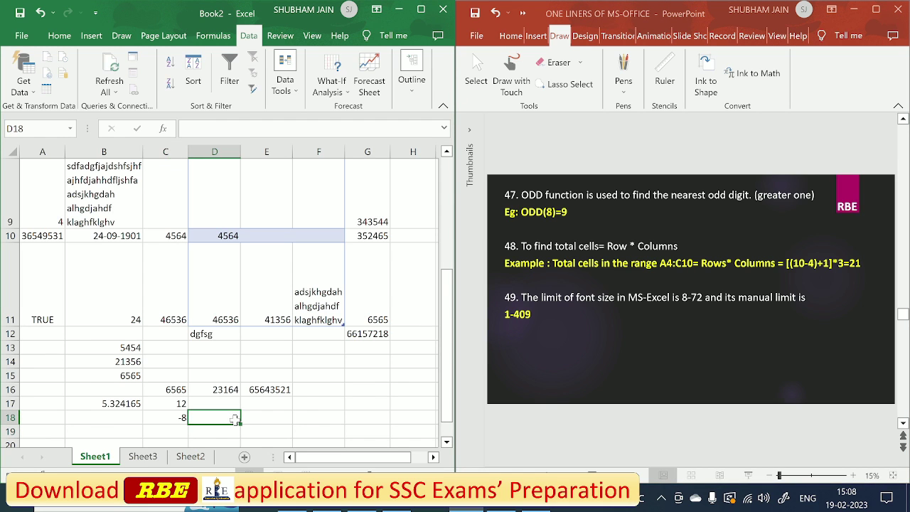
{"action": "type", "text": "odd("}
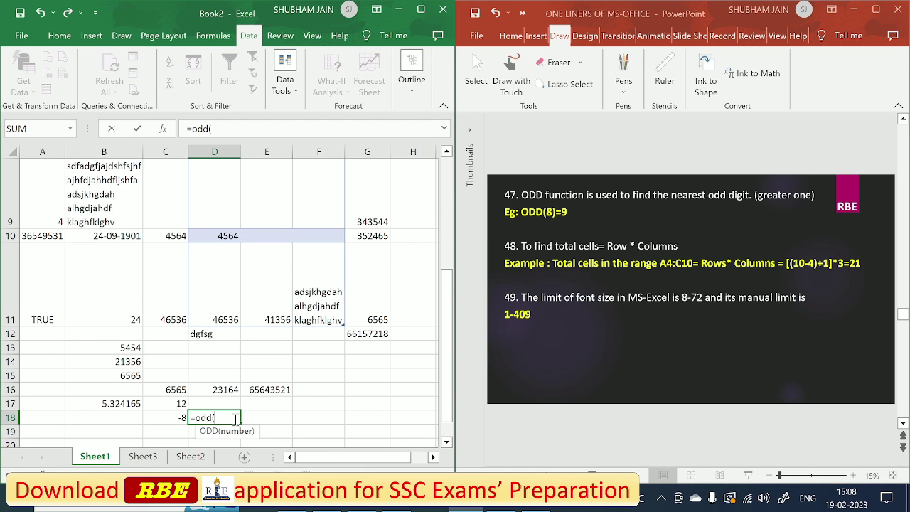
{"action": "type", "text": "20)"}
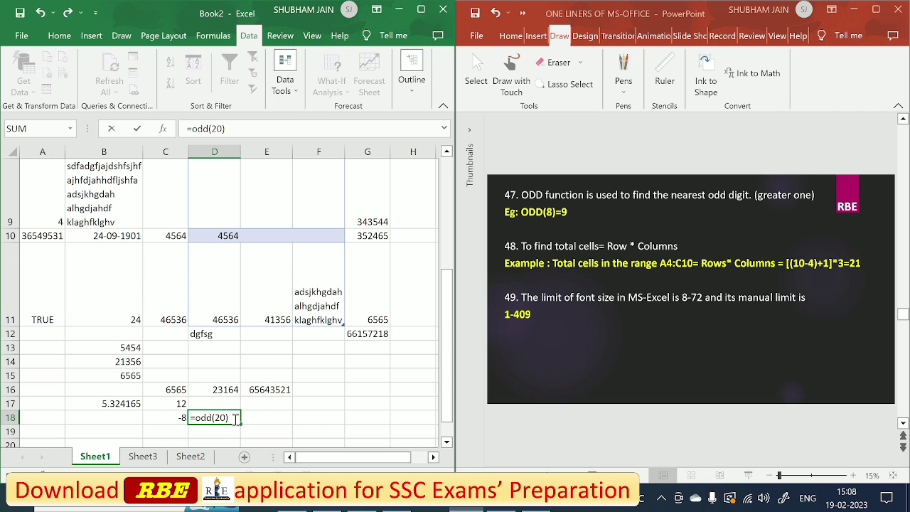
{"action": "key", "text": "Return"}
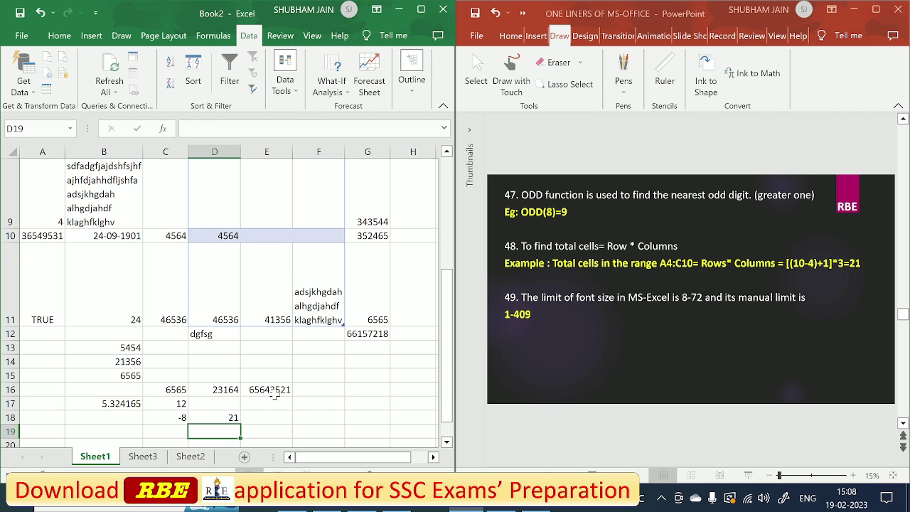
{"action": "left_click", "coordinate": [43, 334]}
{"action": "left_click_drag", "start_coordinate": [44, 334], "coordinate": [351, 430]}
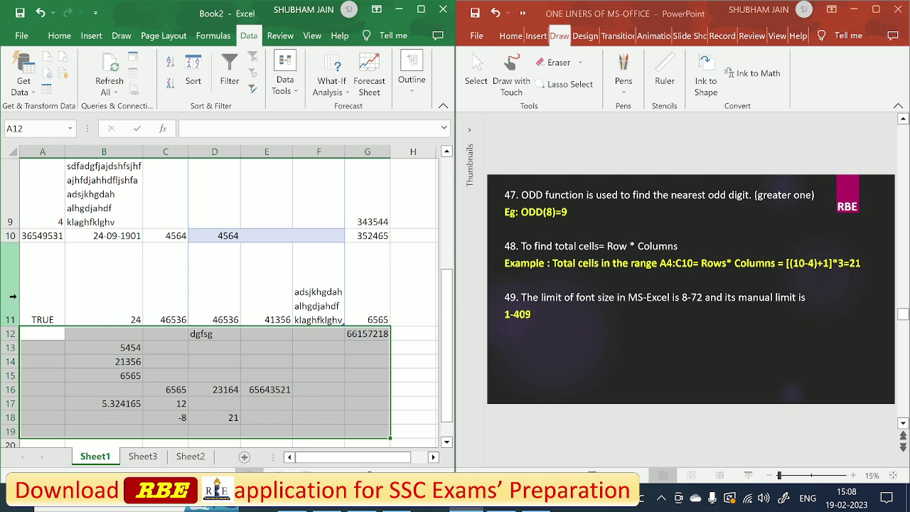
{"action": "scroll", "coordinate": [43, 284], "scroll_direction": "up", "scroll_amount": 3}
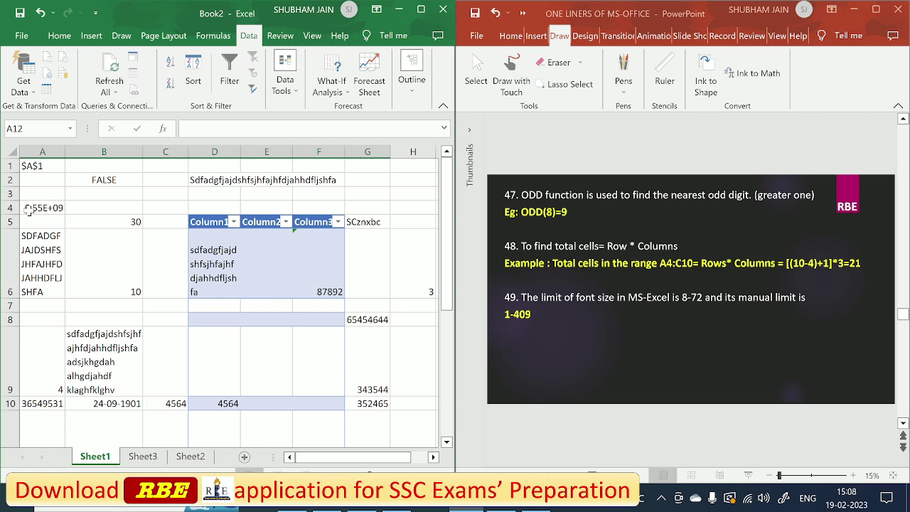
{"action": "mouse_move", "coordinate": [28, 205]}
{"action": "left_mouse_down"}
{"action": "mouse_move", "coordinate": [143, 304]}
{"action": "mouse_move", "coordinate": [162, 405]}
{"action": "left_mouse_up"}
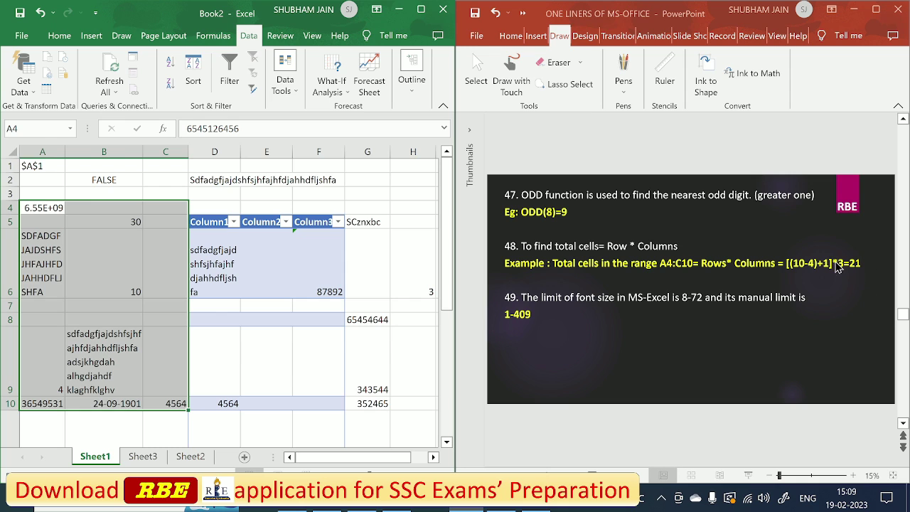
{"action": "left_click", "coordinate": [213, 337]}
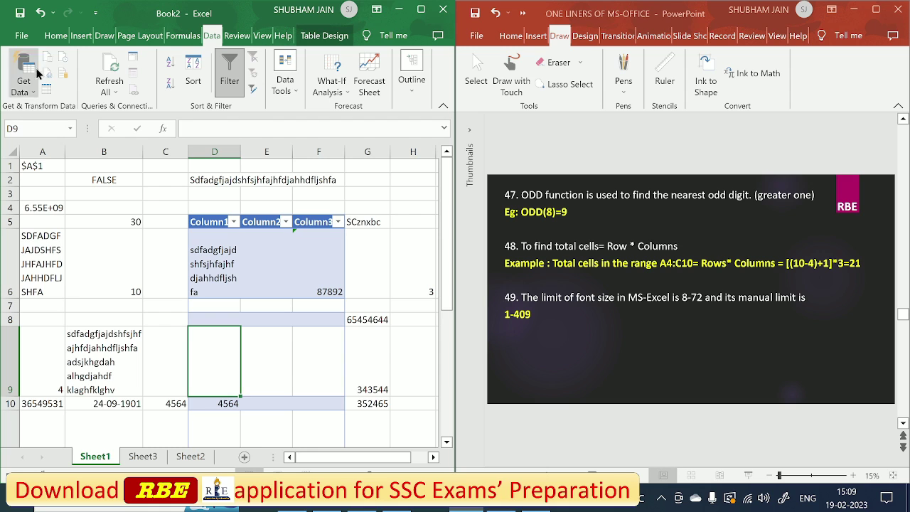
Check in the Font settings that preset sizes run from 8 to 72, keeping size 11.
{"action": "left_click", "coordinate": [55, 36]}
{"action": "left_click", "coordinate": [78, 85]}
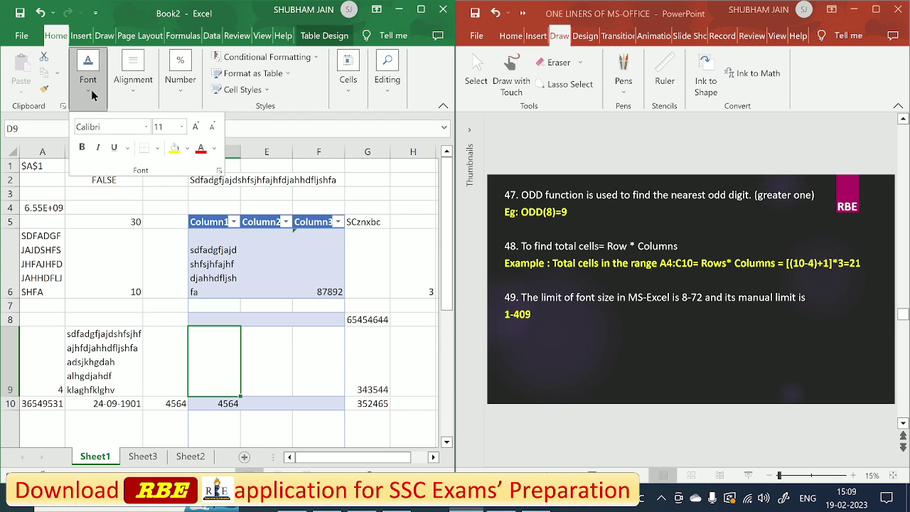
{"action": "left_click", "coordinate": [182, 126]}
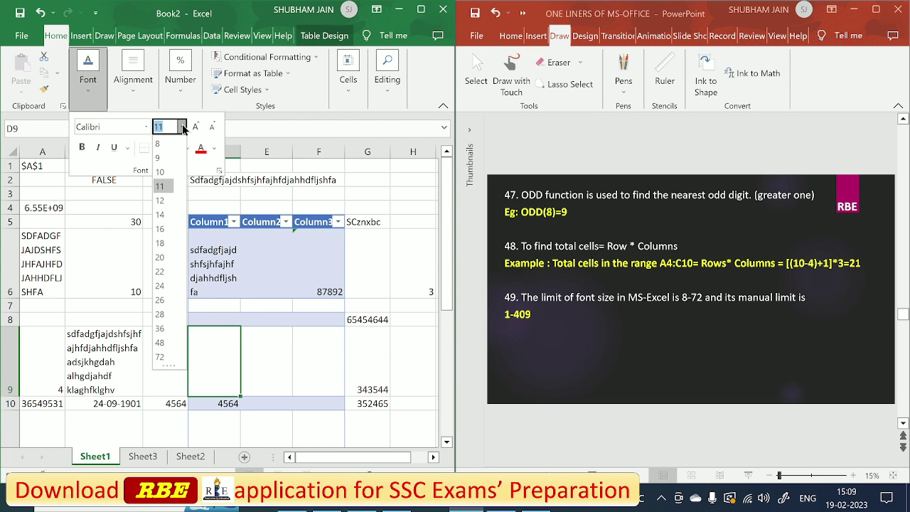
{"action": "left_click", "coordinate": [183, 126]}
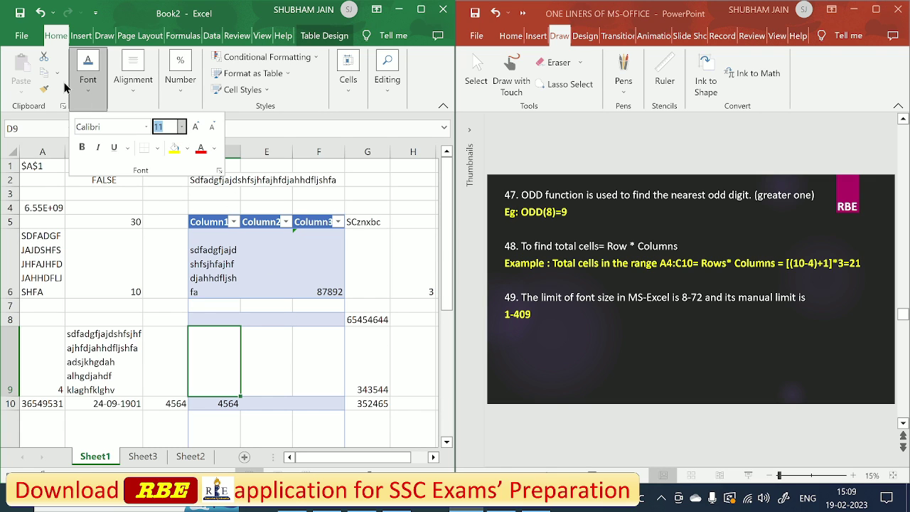
{"action": "type", "text": "cfdr"}
{"action": "key", "text": "BackSpace"}
{"action": "left_click", "coordinate": [544, 320]}
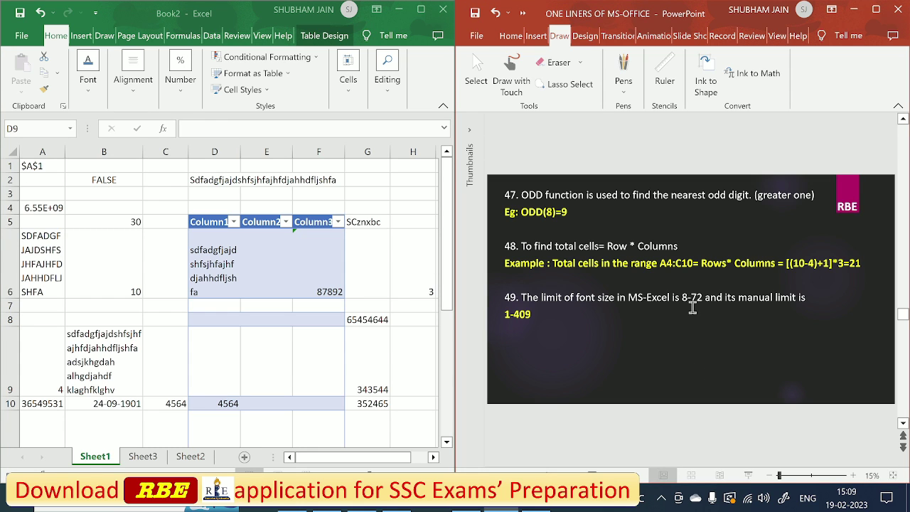
{"action": "scroll", "coordinate": [637, 377], "scroll_direction": "down", "scroll_amount": 1}
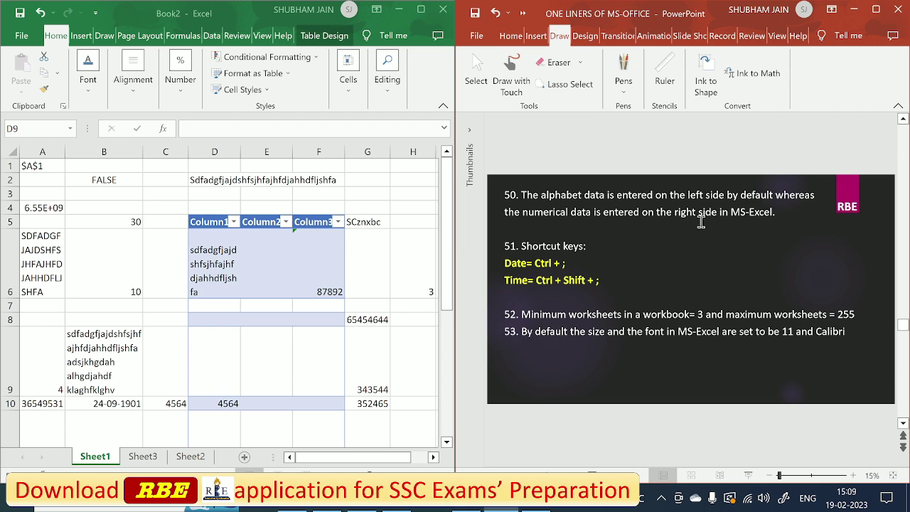
{"action": "left_click", "coordinate": [526, 264]}
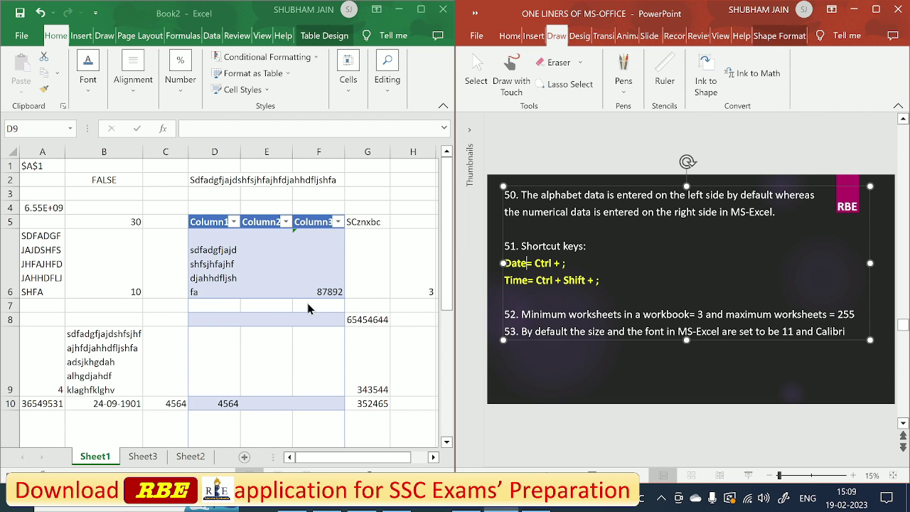
{"action": "left_click", "coordinate": [122, 306]}
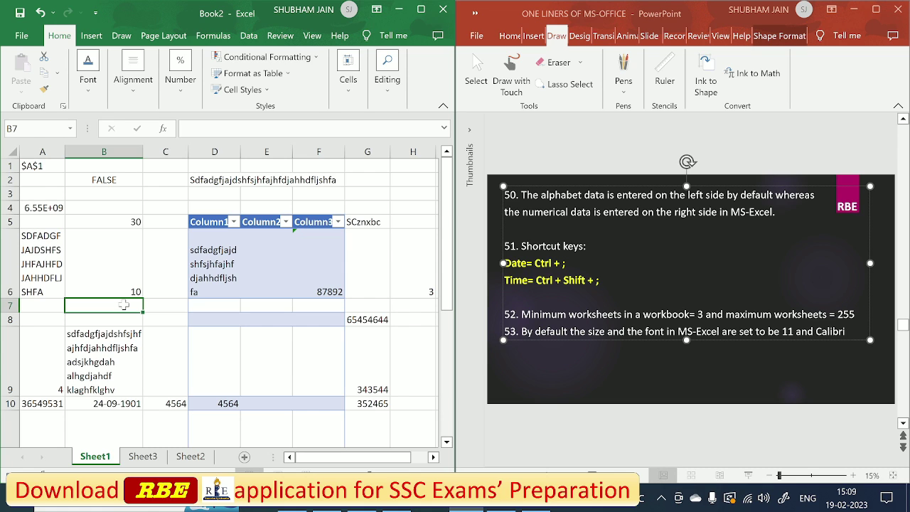
{"action": "key", "text": "ctrl+semicolon"}
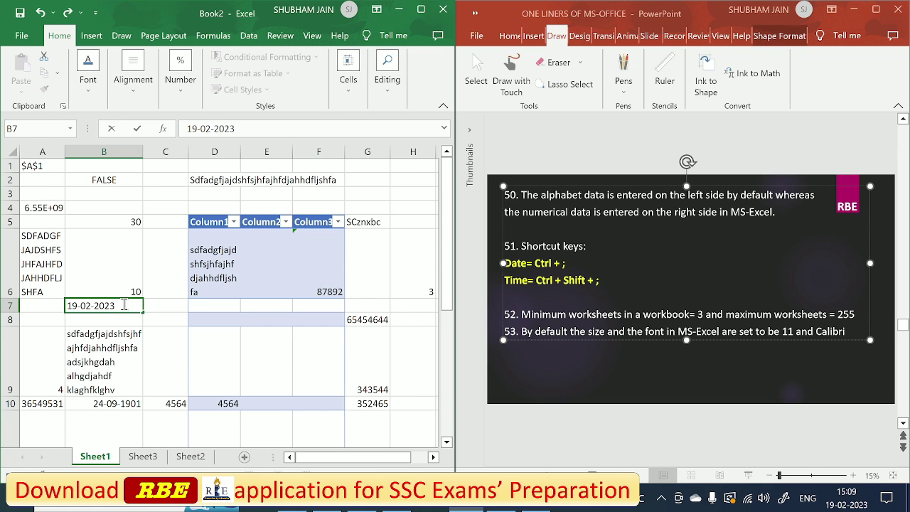
{"action": "key", "text": "BackSpace"}
{"action": "key", "text": "BackSpace"}
{"action": "key", "text": "BackSpace"}
{"action": "key", "text": "BackSpace"}
{"action": "key", "text": "BackSpace"}
{"action": "key", "text": "BackSpace"}
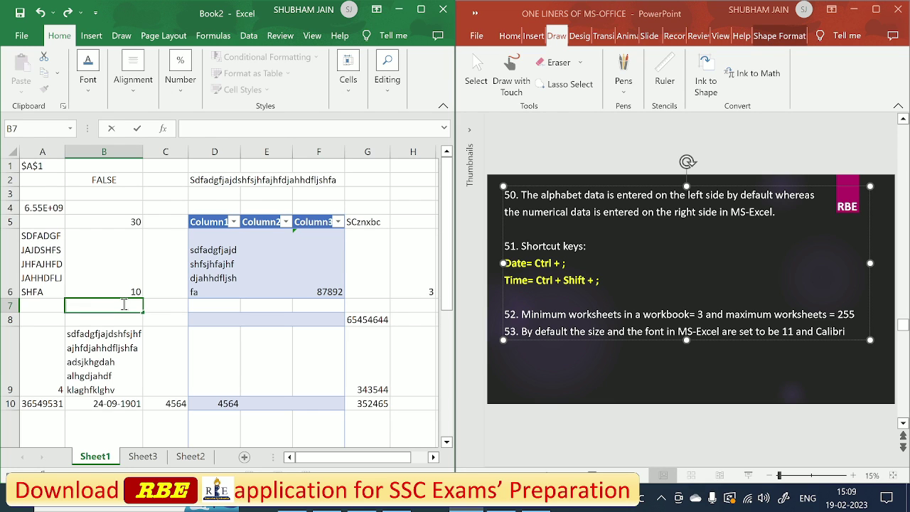
{"action": "key", "text": "ctrl+shift+semicolon"}
{"action": "key", "text": "BackSpace"}
{"action": "key", "text": "BackSpace"}
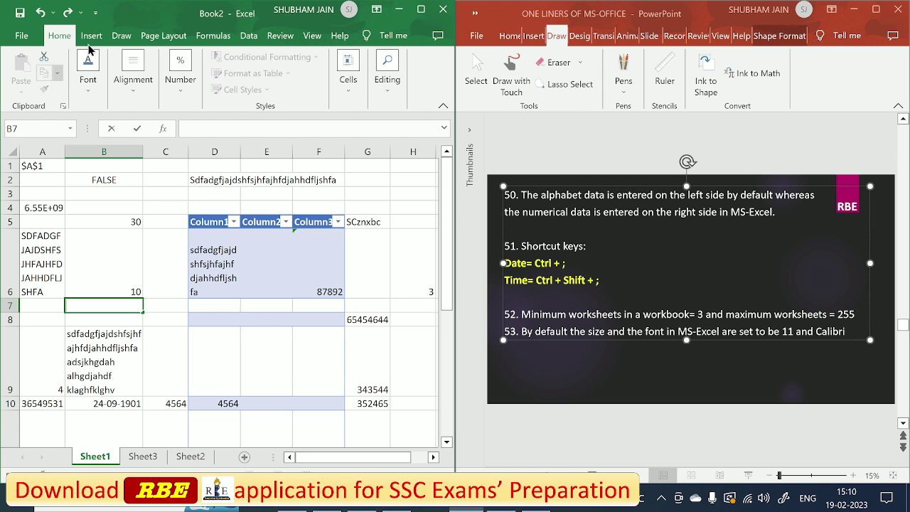
{"action": "left_click", "coordinate": [143, 455]}
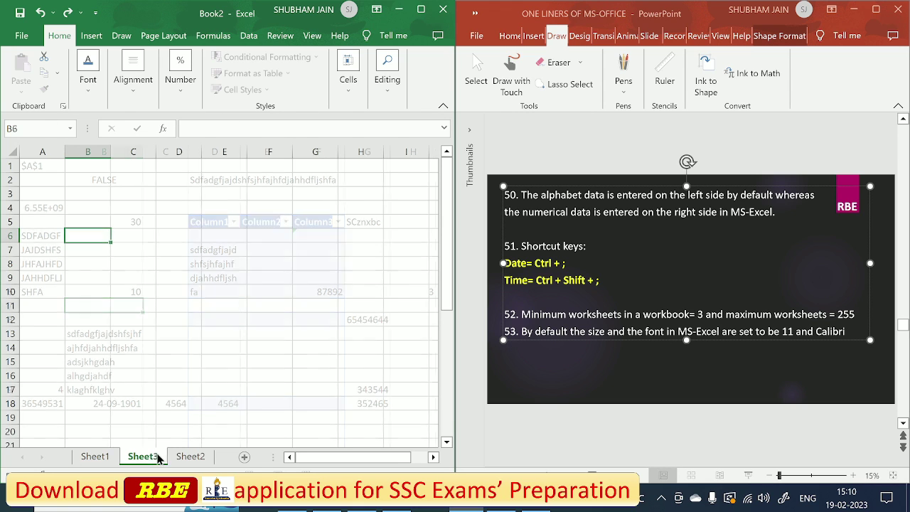
{"action": "left_click", "coordinate": [190, 455]}
{"action": "left_click", "coordinate": [143, 456]}
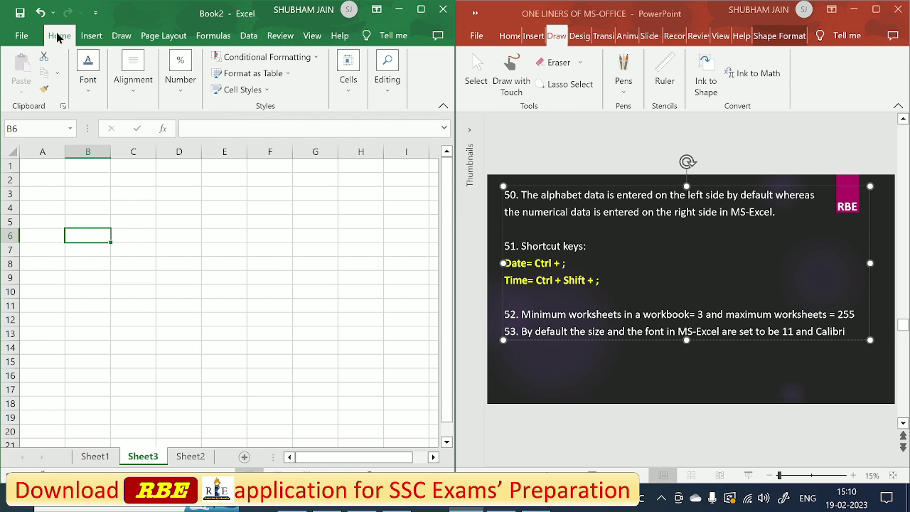
{"action": "left_click", "coordinate": [88, 74]}
{"action": "left_click", "coordinate": [187, 264]}
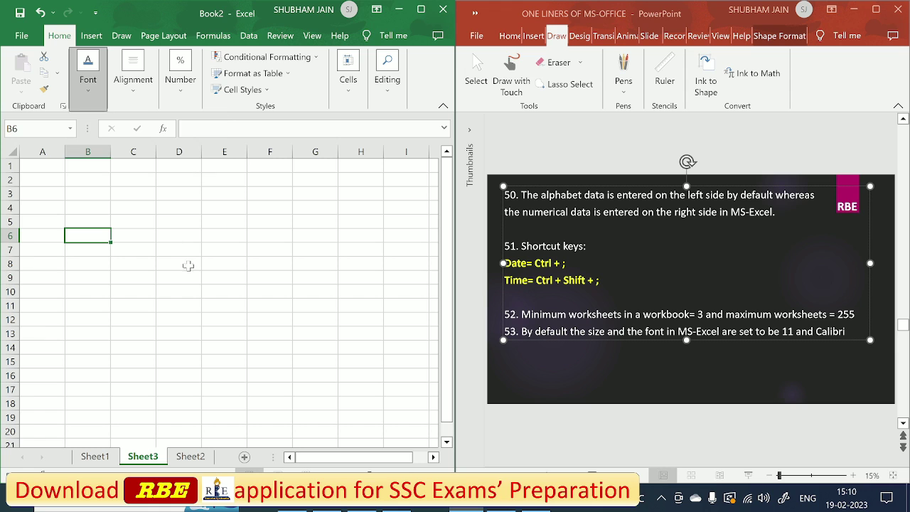
{"action": "left_click", "coordinate": [535, 422]}
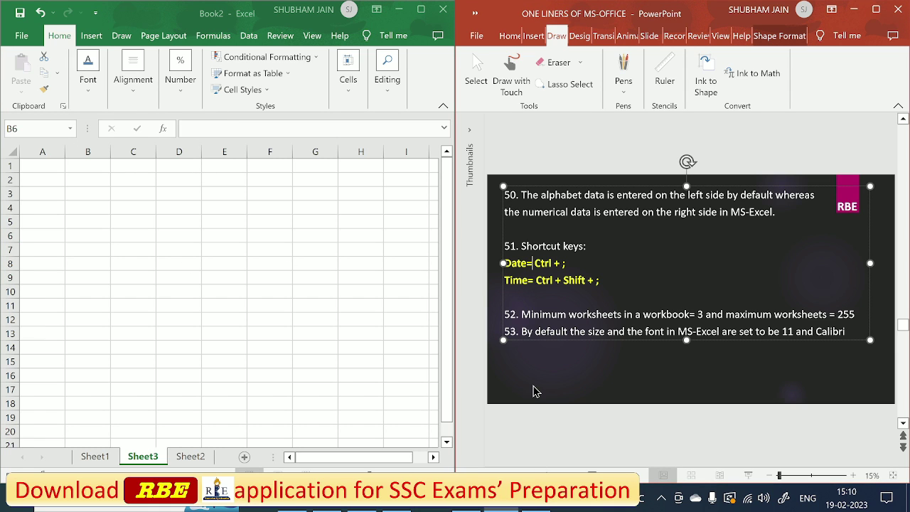
{"action": "left_click", "coordinate": [560, 398]}
{"action": "scroll", "coordinate": [561, 398], "scroll_direction": "down", "scroll_amount": 2}
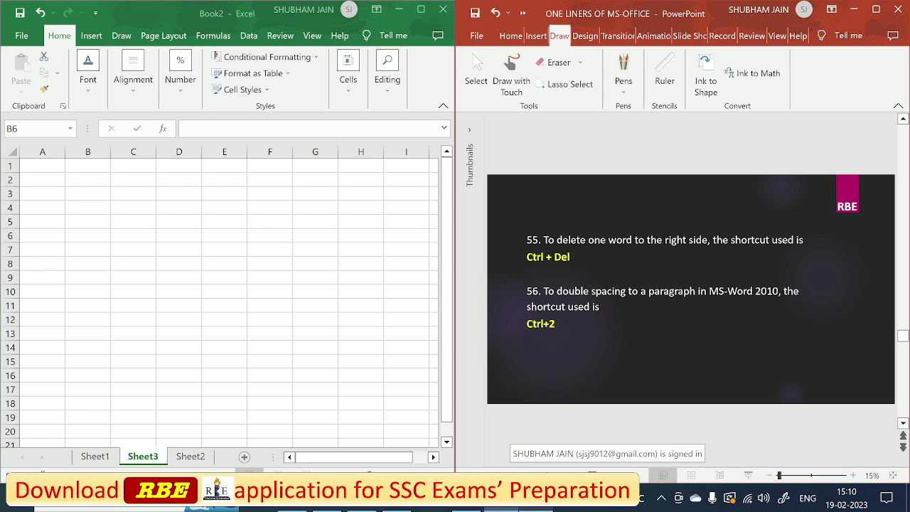
In Document1, type a line of sample text and trim its end with Backspace and Ctrl+Delete.
{"action": "left_click", "coordinate": [418, 439]}
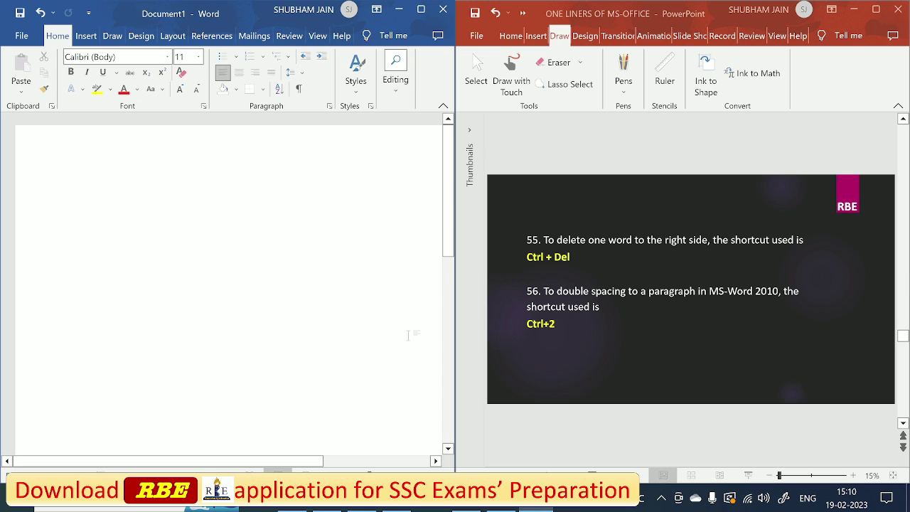
{"action": "type", "text": "safgdsakjfhdsfkjasdkjfgjkdshafjhdjfhdj"}
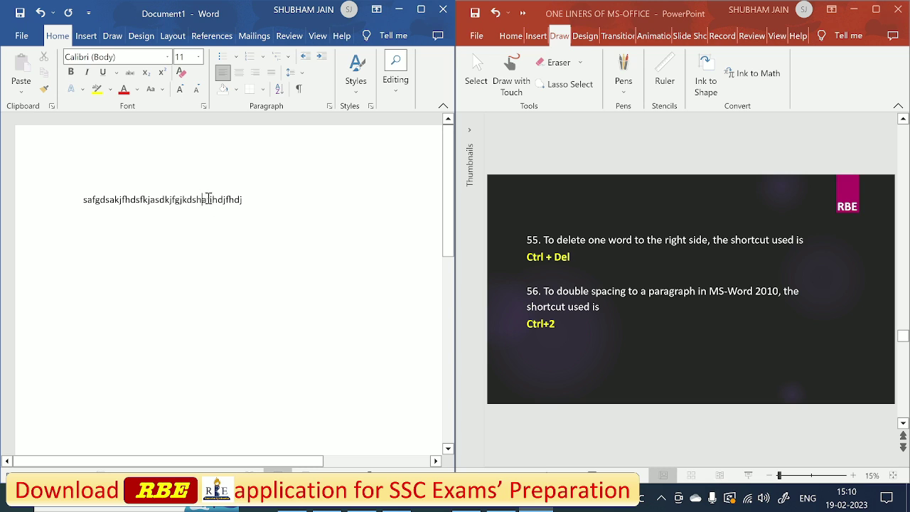
{"action": "left_click", "coordinate": [253, 204]}
{"action": "key", "text": "BackSpace"}
{"action": "type", "text": "saf"}
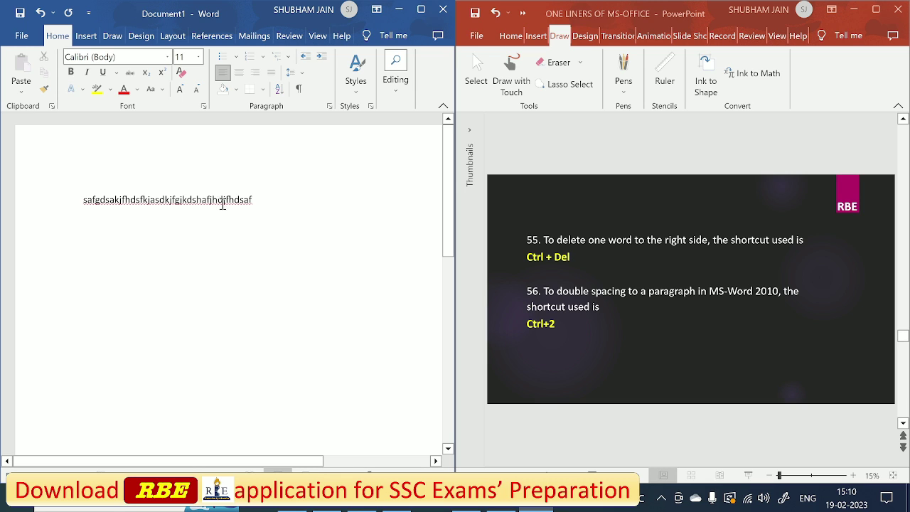
{"action": "left_click", "coordinate": [222, 202]}
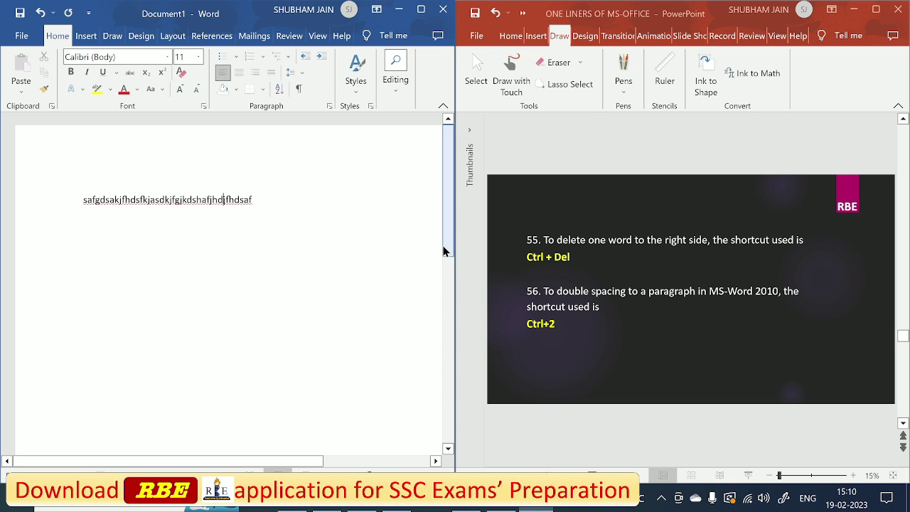
{"action": "key", "text": "ctrl+Delete"}
{"action": "type", "text": "afh"}
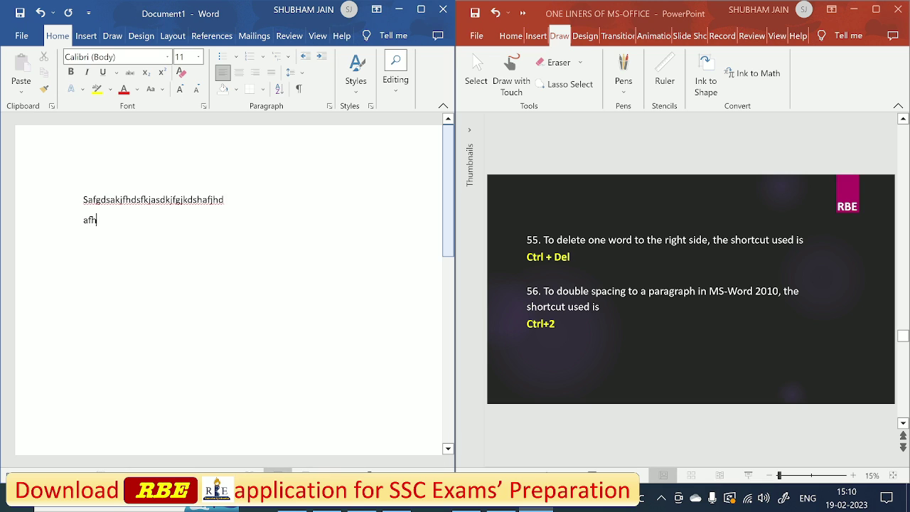
{"action": "type", "text": "dshfajhgfdjfhajfh"}
Add sample lines 'alkgdnjahjhgfdahgf' and 'ajgdglhsdjfhahkf' below the first line.
{"action": "key", "text": "Return"}
{"action": "type", "text": "alkgdn"}
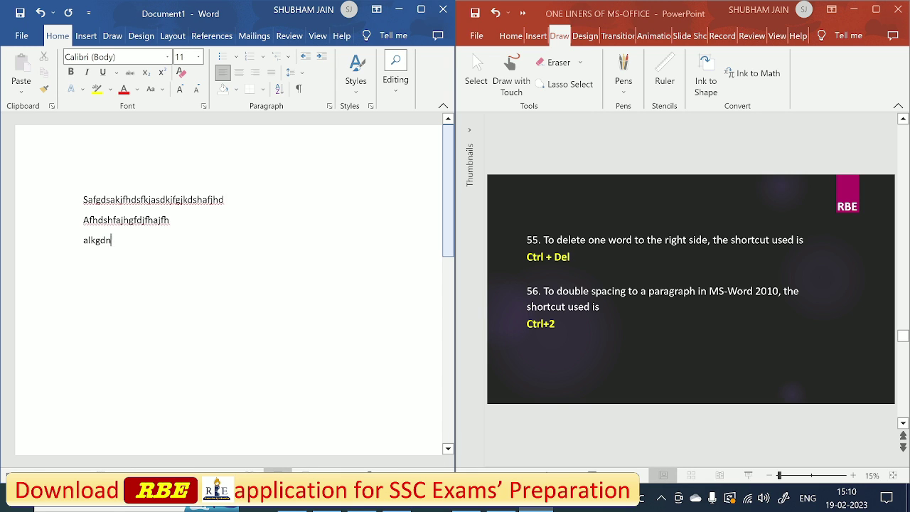
{"action": "type", "text": "jahjhgfdahgf"}
{"action": "key", "text": "Return"}
{"action": "type", "text": "ajgdg"}
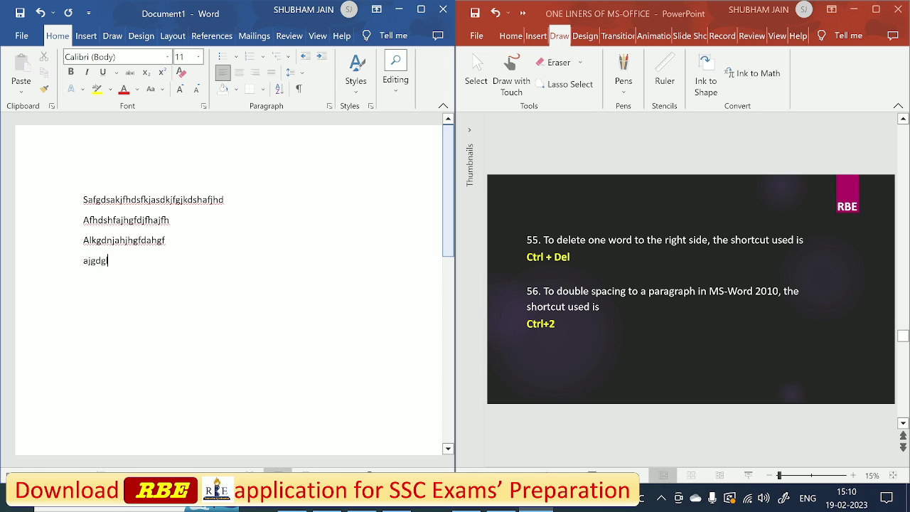
{"action": "type", "text": "lhsdjfhahkf"}
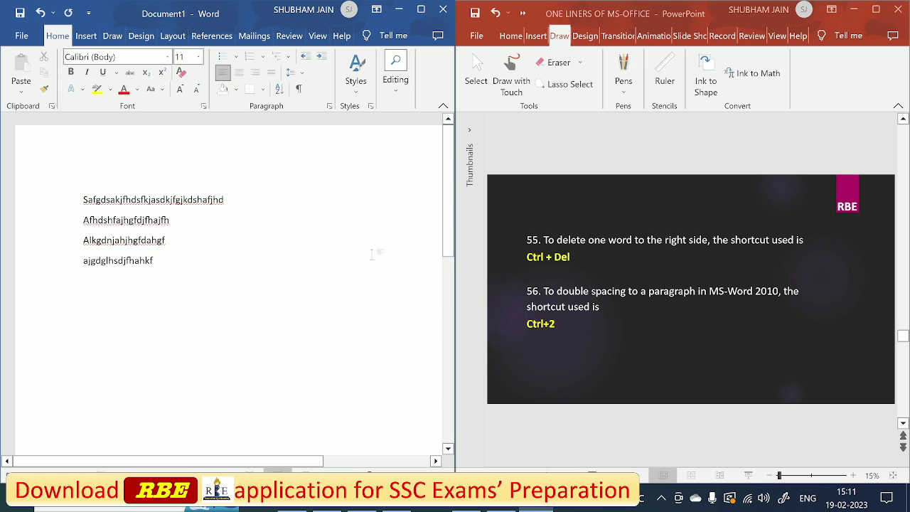
Add lines 'agdfalgdjhlfahfhgfds.hgf', 'aldjsbhgfajhkdshf' and 'Asj,hkgbdjahgldksfjk' after the fourth line.
{"action": "left_click", "coordinate": [83, 260]}
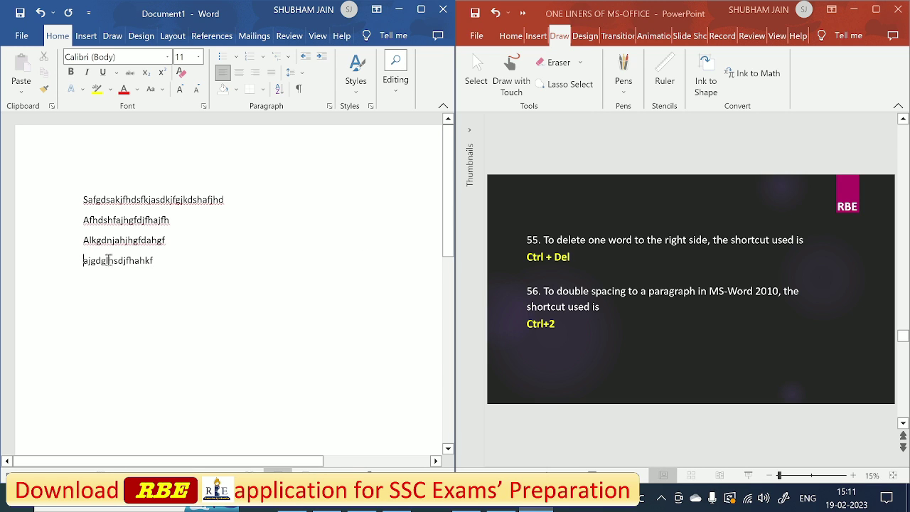
{"action": "left_click", "coordinate": [171, 267]}
{"action": "key", "text": "Return"}
{"action": "key", "text": "Return"}
{"action": "type", "text": "agdfalgd"}
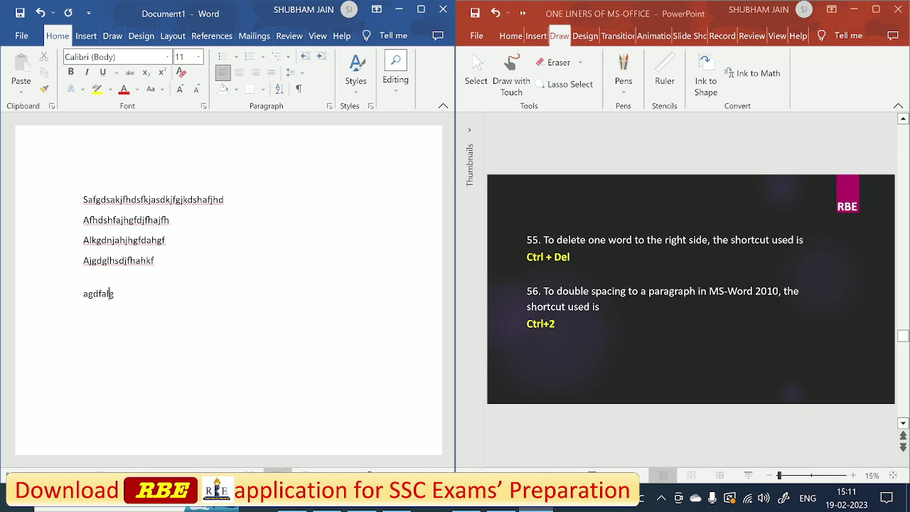
{"action": "type", "text": "jhlfahf"}
{"action": "type", "text": "hgfds.hgf"}
{"action": "key", "text": "Return"}
{"action": "key", "text": "Return"}
{"action": "type", "text": "aldjs"}
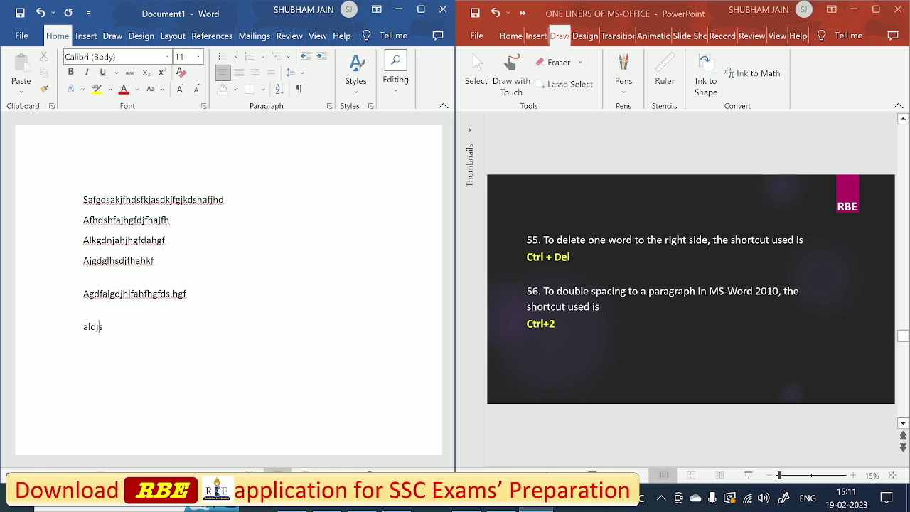
{"action": "type", "text": "bhgfajhkdshf"}
{"action": "key", "text": "Return"}
{"action": "type", "text": "Asj,hkgbdjahgldksfjk"}
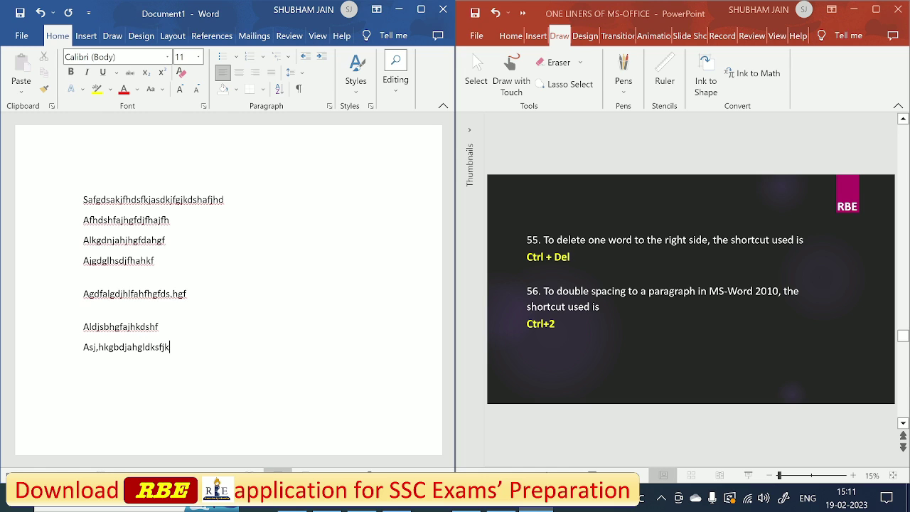
{"action": "left_click", "coordinate": [624, 369]}
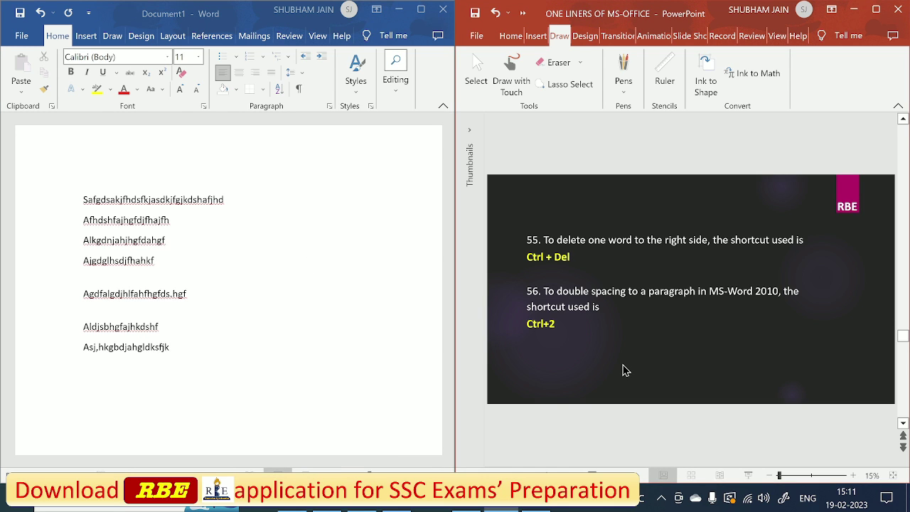
{"action": "scroll", "coordinate": [624, 370], "scroll_direction": "down", "scroll_amount": 1}
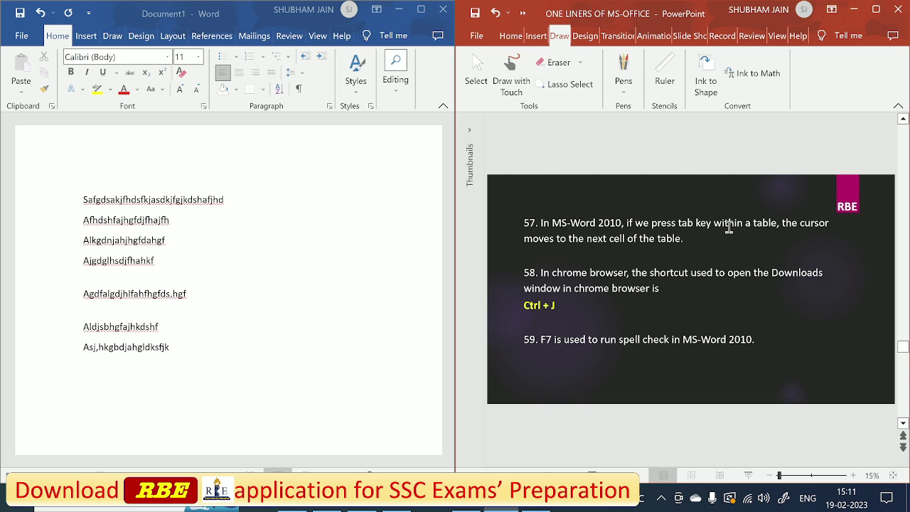
Insert a 3x2 table and type 'azsdvgzau' into its first cell.
{"action": "left_click", "coordinate": [86, 36]}
{"action": "left_click", "coordinate": [59, 71]}
{"action": "left_click", "coordinate": [83, 133]}
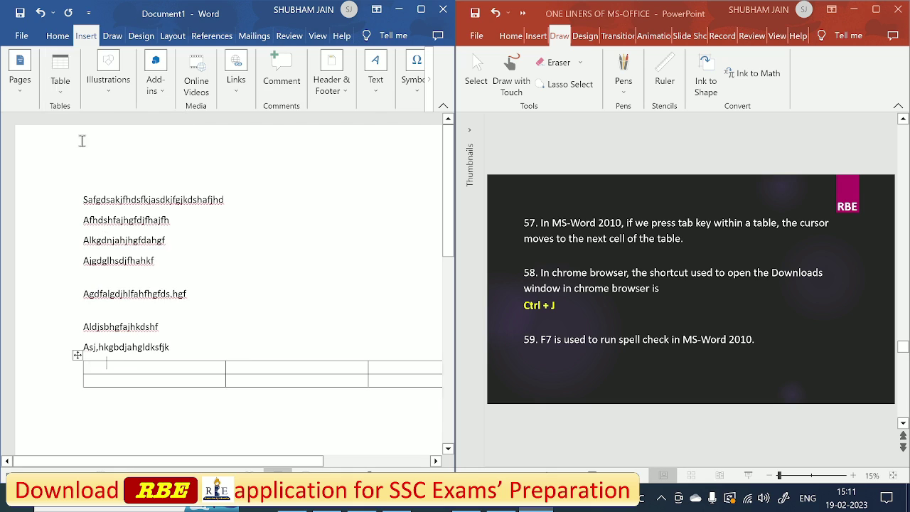
{"action": "type", "text": "azsdvgzau"}
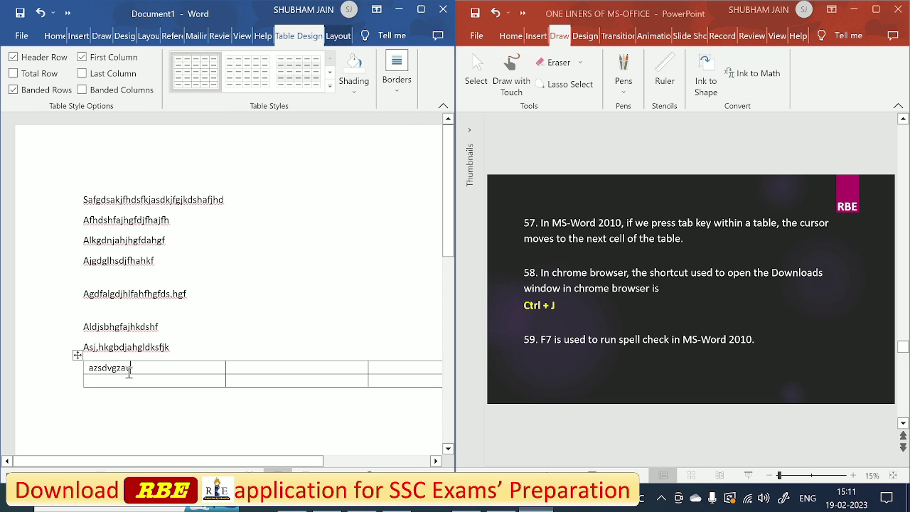
{"action": "key", "text": "Tab"}
{"action": "left_click", "coordinate": [110, 199]}
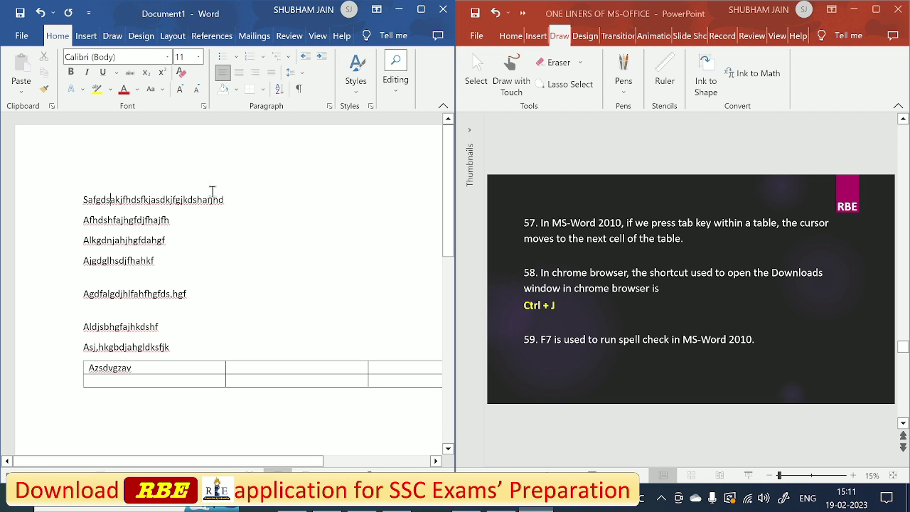
{"action": "key", "text": "F7"}
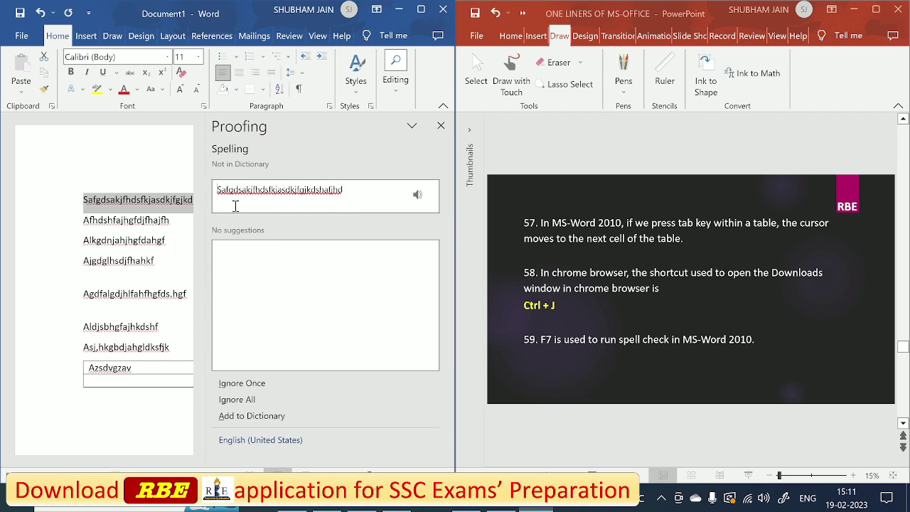
{"action": "left_click", "coordinate": [441, 126]}
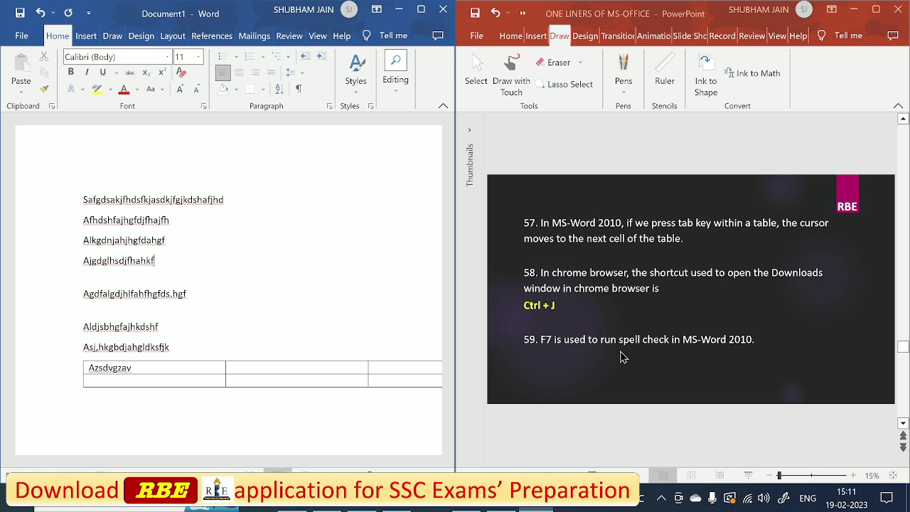
{"action": "left_click", "coordinate": [569, 395]}
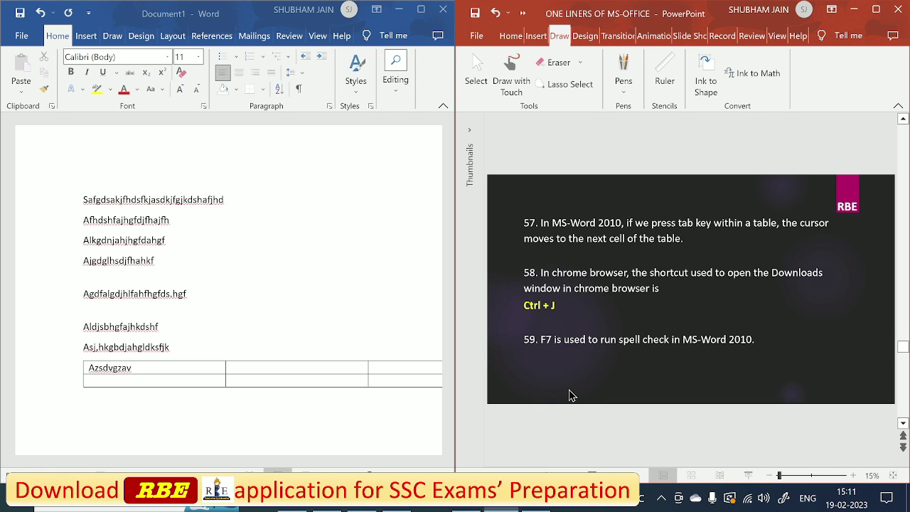
{"action": "scroll", "coordinate": [569, 395], "scroll_direction": "down", "scroll_amount": 1}
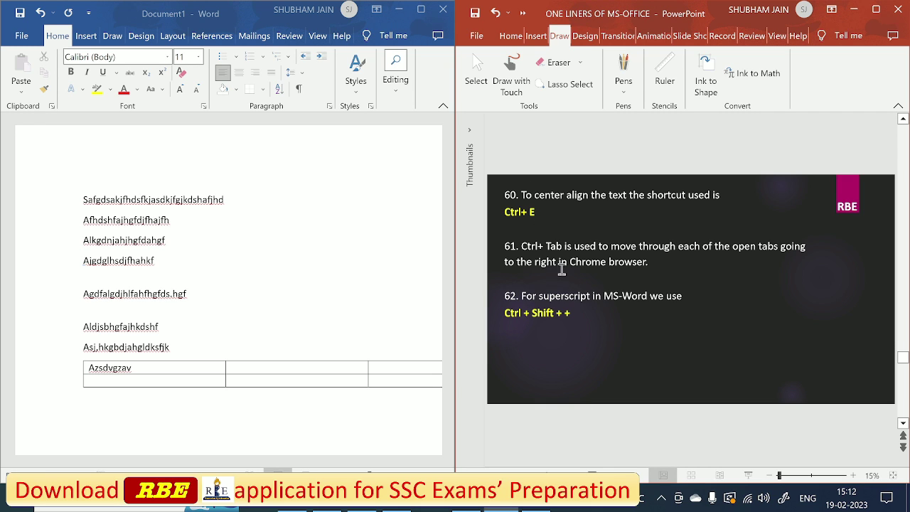
Add a centred line 'zdjhgsjskfdhgfdshgd' after the fourth line in Word, then switch to Chrome.
{"action": "left_click", "coordinate": [81, 199]}
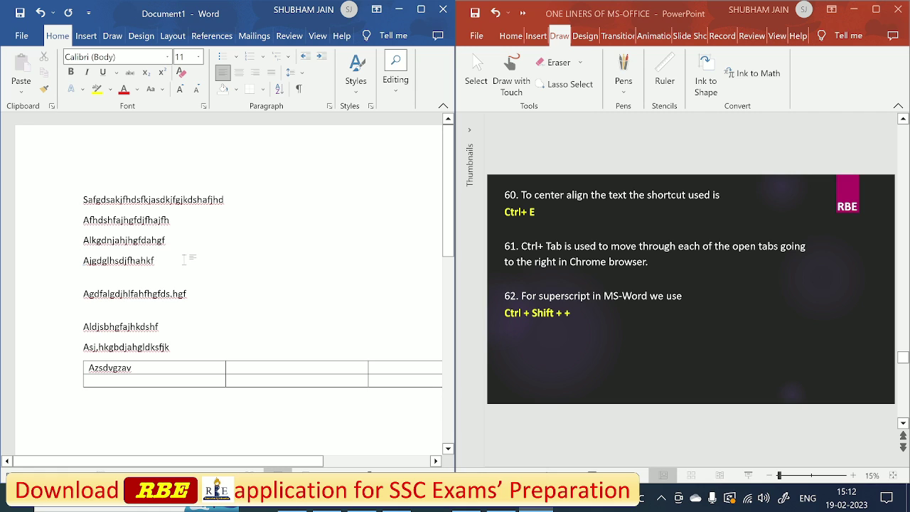
{"action": "key", "text": "Return"}
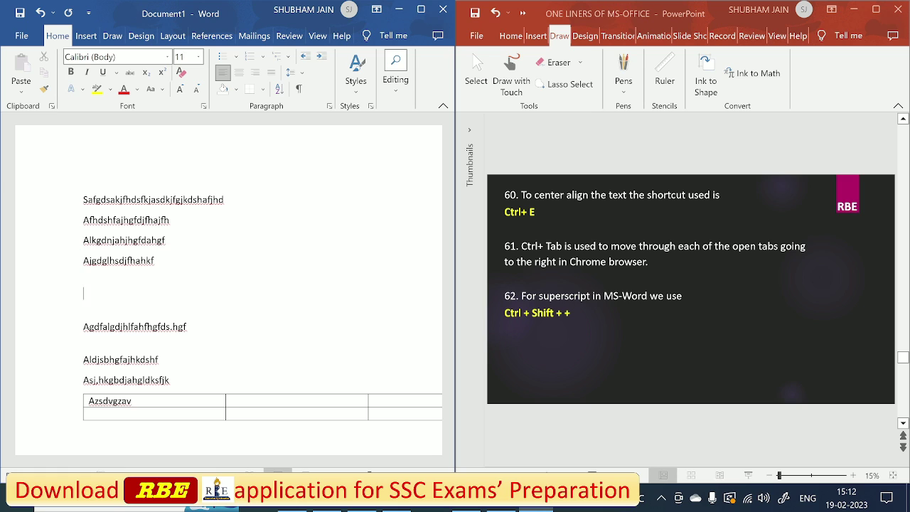
{"action": "key", "text": "ctrl+e"}
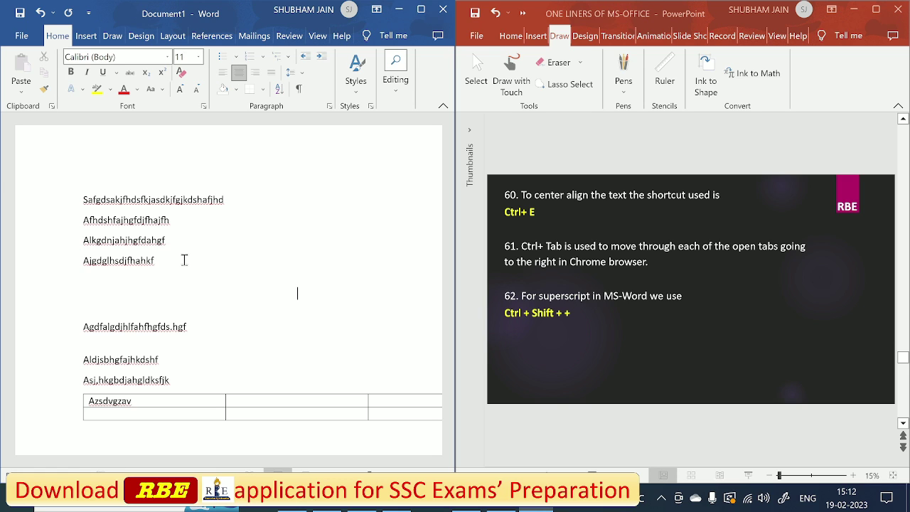
{"action": "type", "text": "zdjhgsjskfdhgfdshgd"}
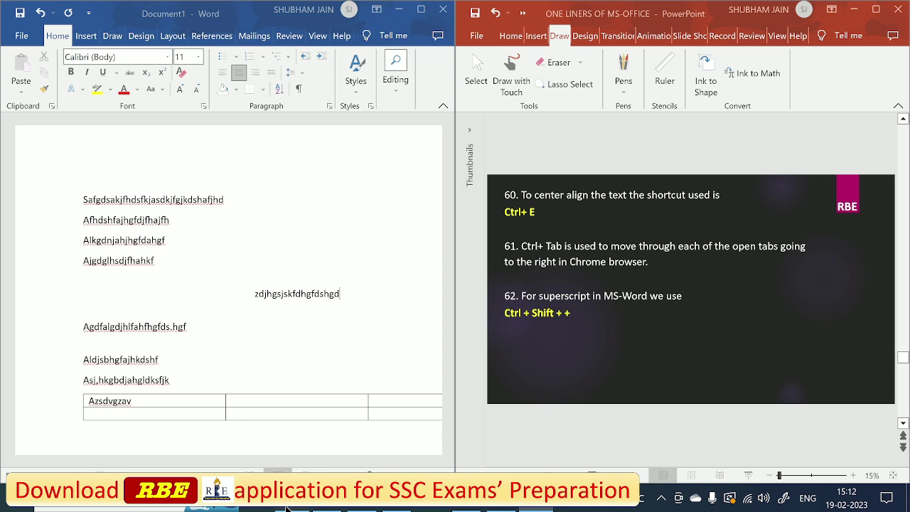
{"action": "key", "text": "alt+Tab"}
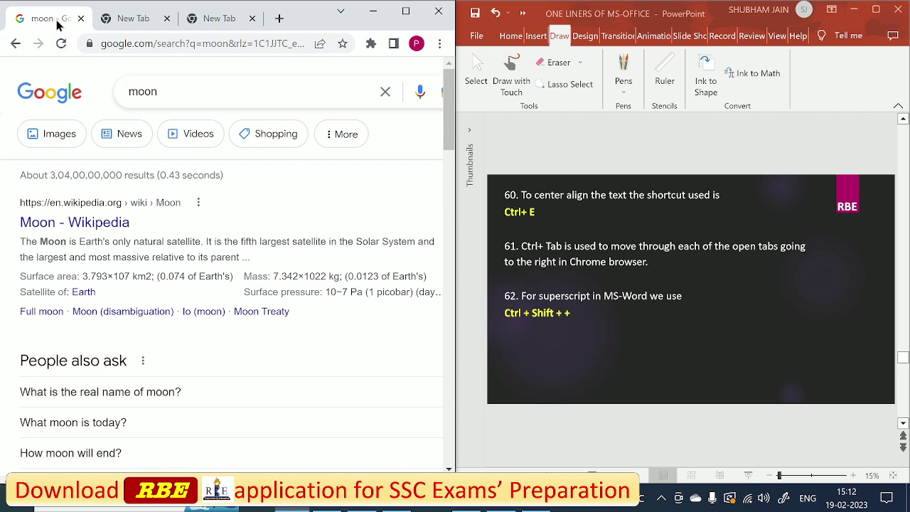
Cycle through Chrome's three open tabs, including the moon results tab, then minimise the browser.
{"action": "key", "text": "ctrl+Tab"}
{"action": "key", "text": "ctrl+Tab"}
{"action": "key", "text": "ctrl+Tab"}
{"action": "key", "text": "ctrl+Tab"}
{"action": "left_click", "coordinate": [50, 18]}
{"action": "key", "text": "ctrl+Tab"}
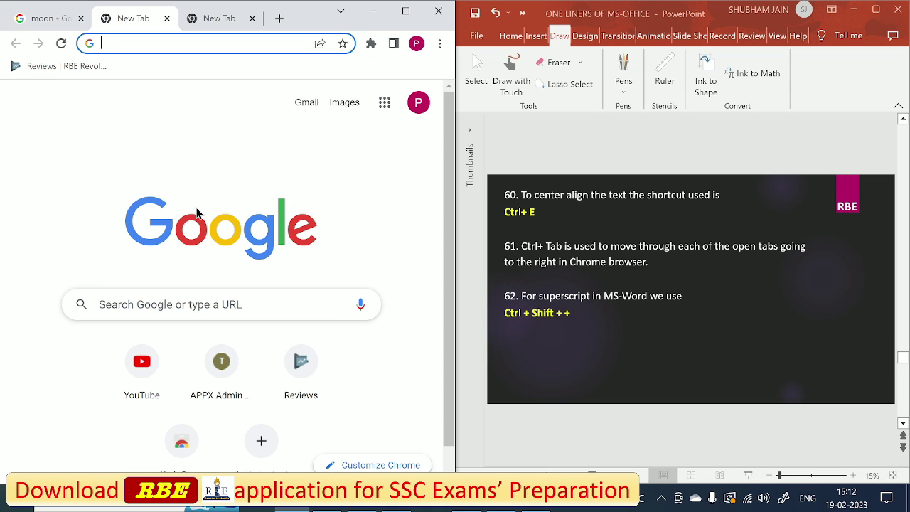
{"action": "key", "text": "ctrl+Tab"}
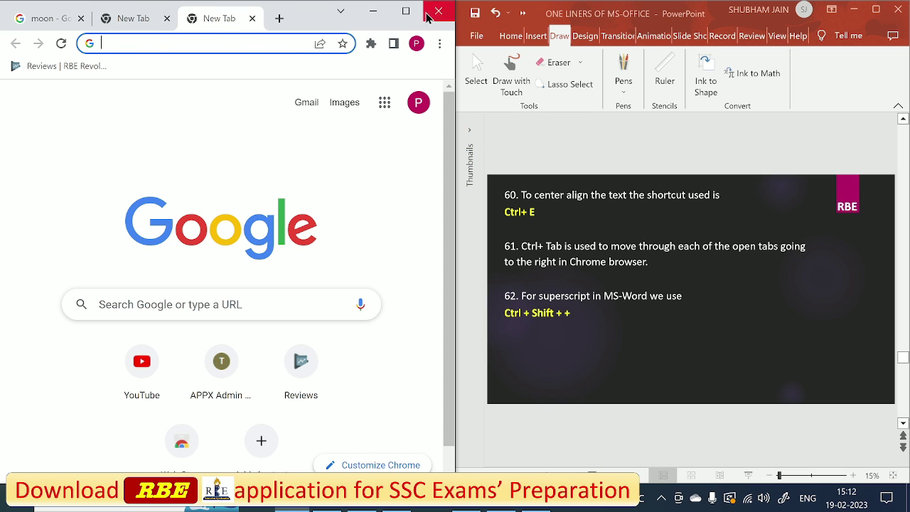
{"action": "left_click", "coordinate": [379, 13]}
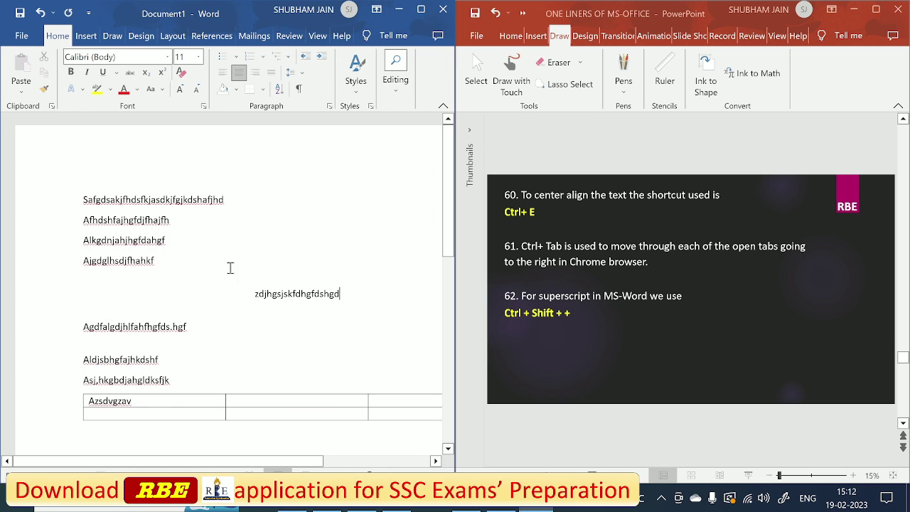
Add a new line after 'Ajgdglhsdjfhahkf' reading 23⁶ with the 6 as superscript.
{"action": "left_click", "coordinate": [189, 257]}
{"action": "key", "text": "Return"}
{"action": "type", "text": "3"}
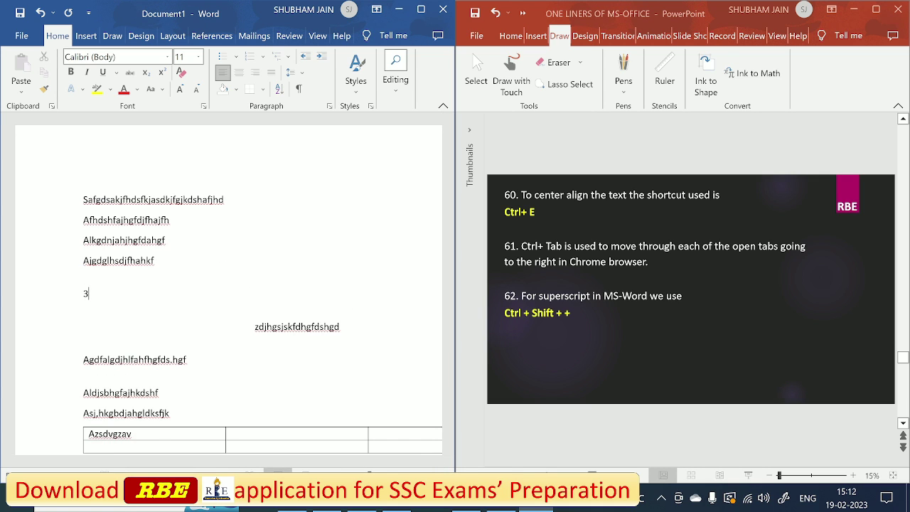
{"action": "type", "text": "23"}
{"action": "key", "text": "ctrl+shift+plus"}
{"action": "type", "text": "3"}
{"action": "key", "text": "ctrl+shift+plus"}
Add a line below reading O₂ with a subscript 2, then activate the presentation window.
{"action": "key", "text": "Return"}
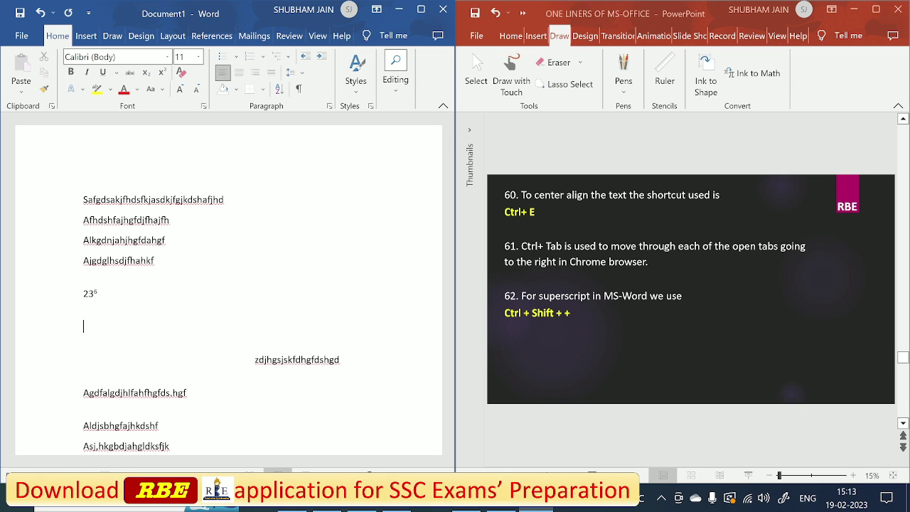
{"action": "type", "text": "O"}
{"action": "key", "text": "ctrl+equal"}
{"action": "type", "text": "2"}
{"action": "key", "text": "ctrl+equal"}
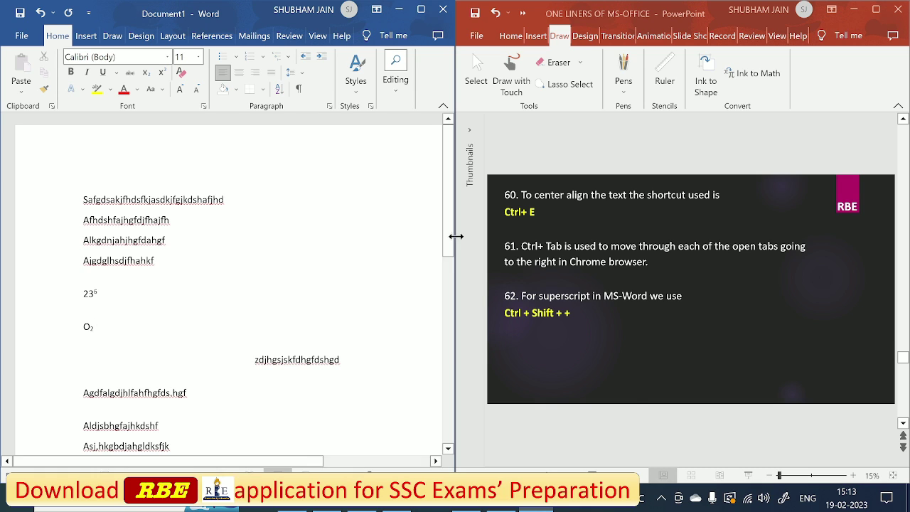
{"action": "left_click", "coordinate": [635, 395]}
{"action": "scroll", "coordinate": [626, 385], "scroll_direction": "down", "scroll_amount": 1}
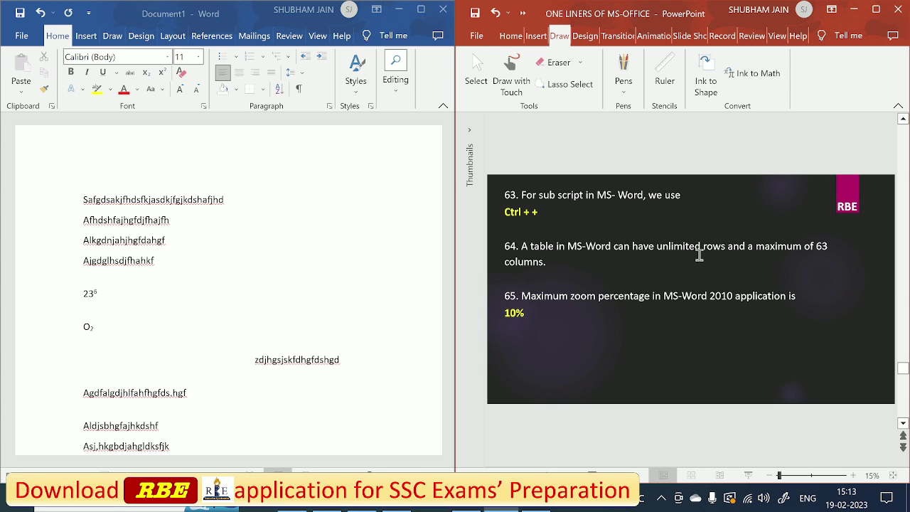
{"action": "scroll", "coordinate": [386, 266], "scroll_direction": "down", "scroll_amount": 5}
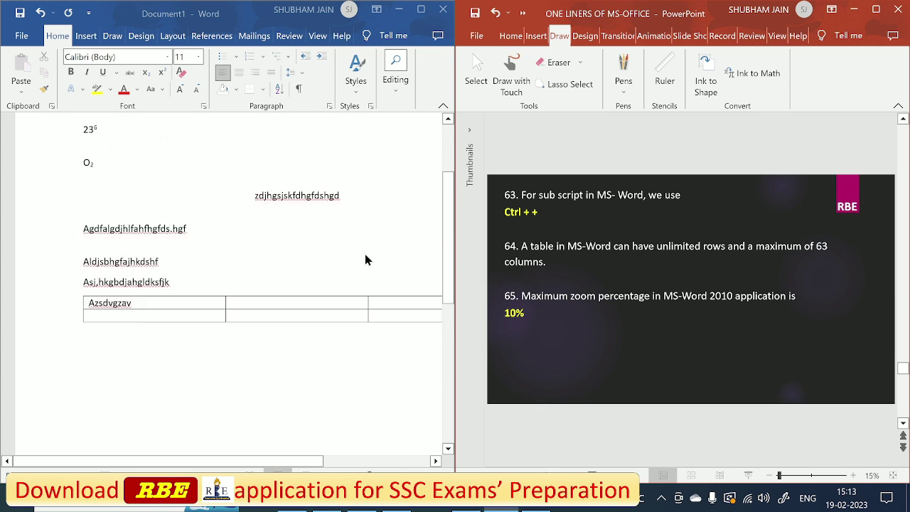
{"action": "scroll", "coordinate": [364, 253], "scroll_direction": "up", "scroll_amount": 2}
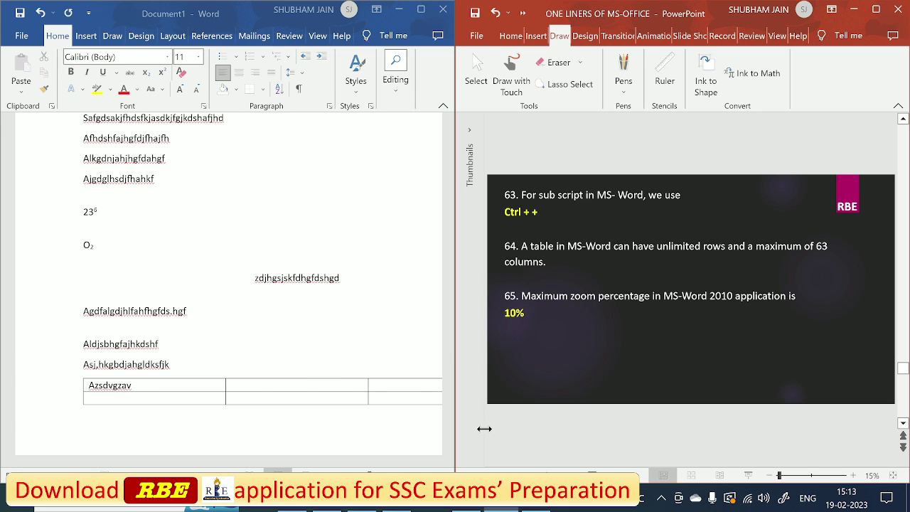
{"action": "scroll", "coordinate": [227, 285], "scroll_direction": "up", "scroll_amount": 10, "text": "ctrl"}
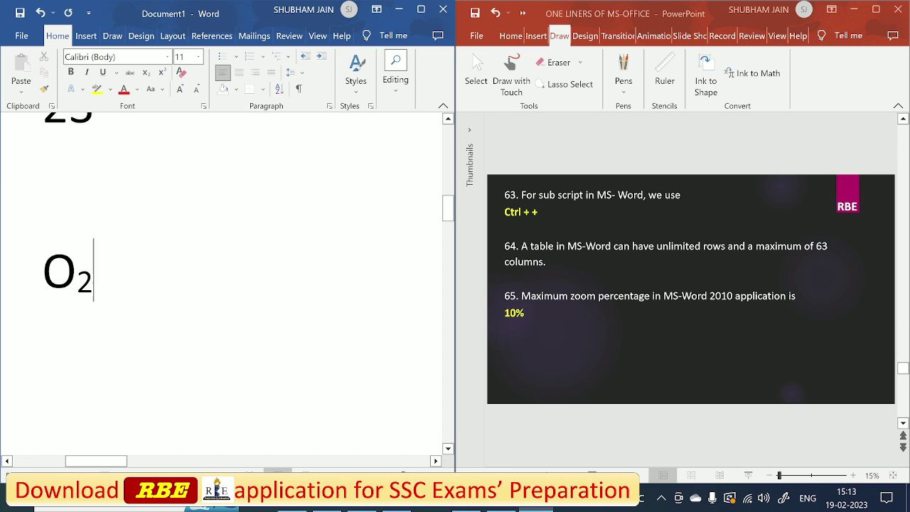
{"action": "scroll", "coordinate": [227, 284], "scroll_direction": "down", "scroll_amount": 10, "text": "ctrl"}
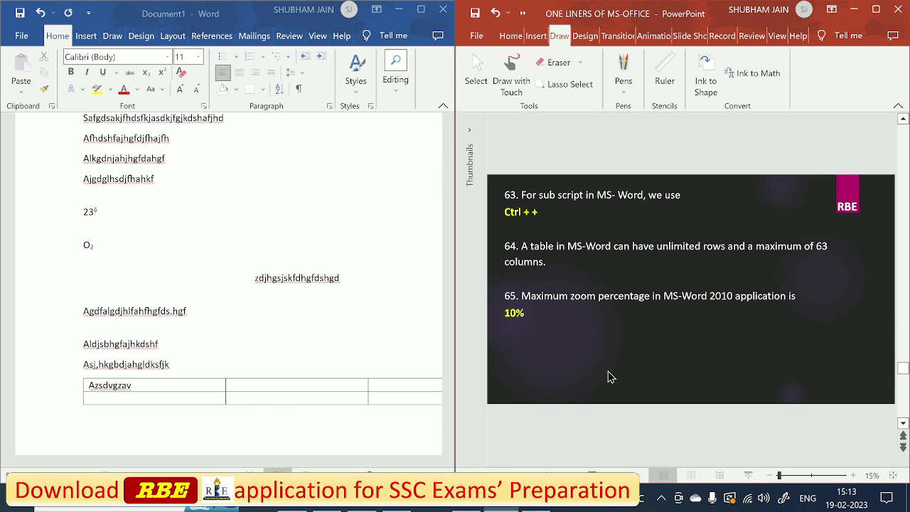
{"action": "scroll", "coordinate": [612, 377], "scroll_direction": "down", "scroll_amount": 1}
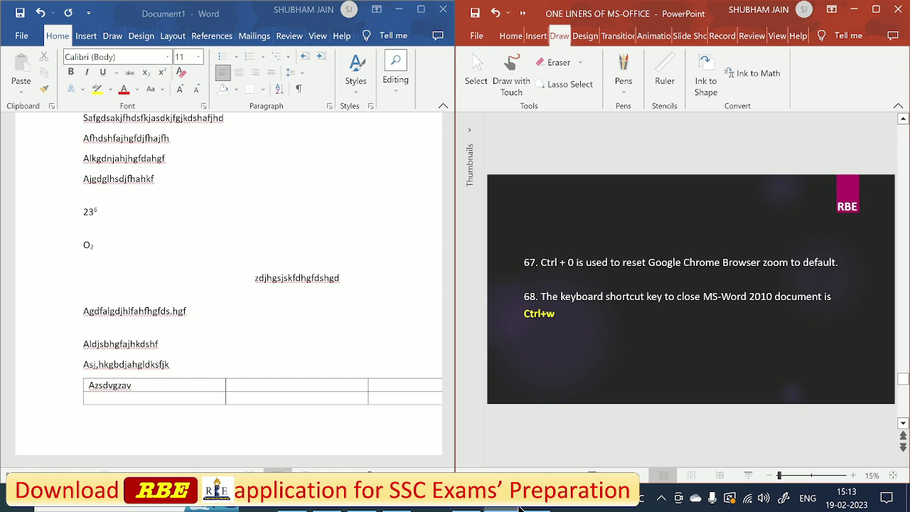
Zoom in on Chrome's moon results page, reset it to 100%, then return to Word.
{"action": "left_click", "coordinate": [300, 506]}
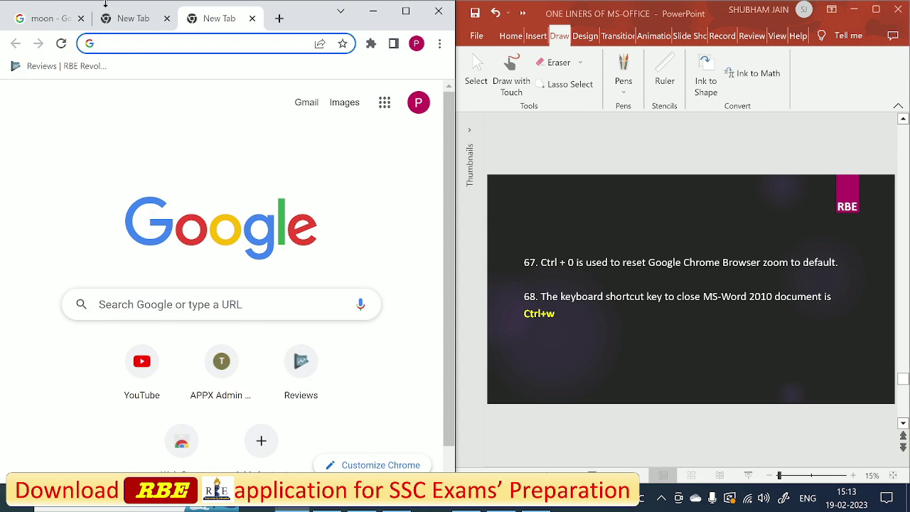
{"action": "left_click", "coordinate": [43, 18]}
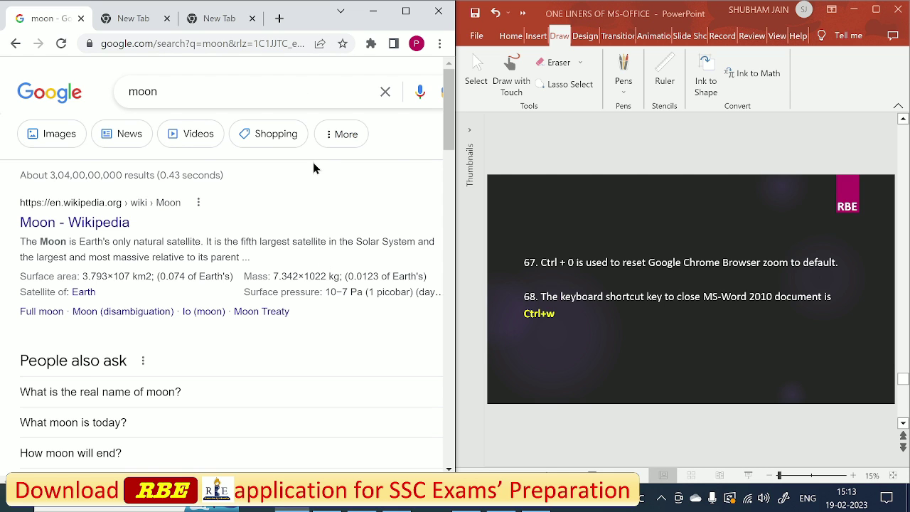
{"action": "key", "text": "ctrl+plus"}
{"action": "key", "text": "ctrl+plus"}
{"action": "key", "text": "ctrl+plus"}
{"action": "key", "text": "ctrl+plus"}
{"action": "key", "text": "ctrl+plus"}
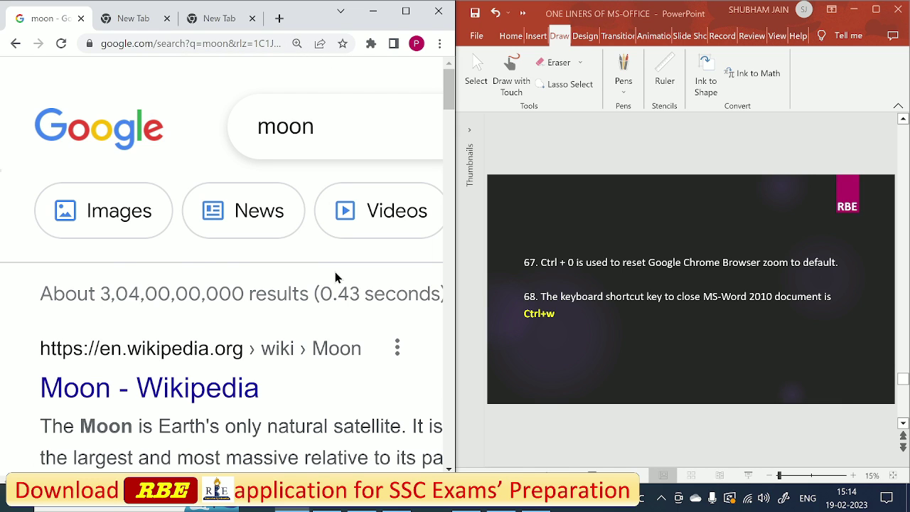
{"action": "scroll", "coordinate": [335, 271], "scroll_direction": "down", "scroll_amount": 2}
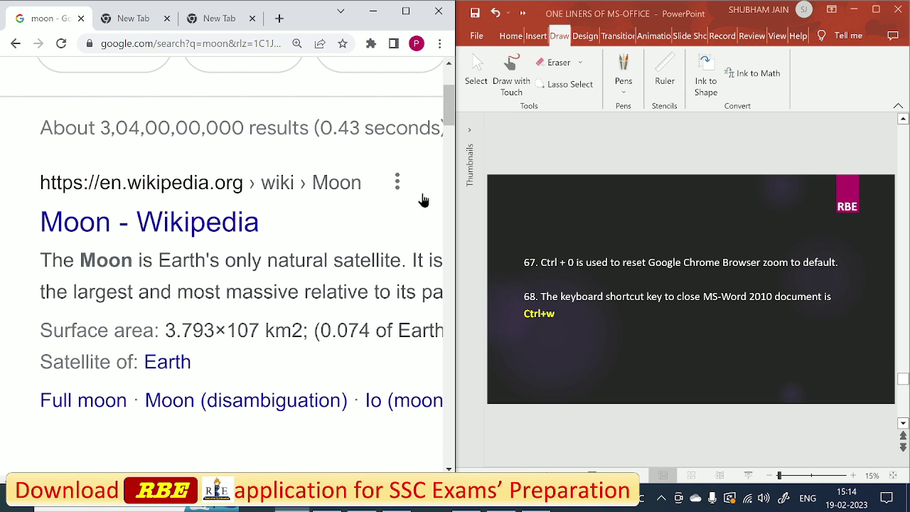
{"action": "key", "text": "ctrl+0"}
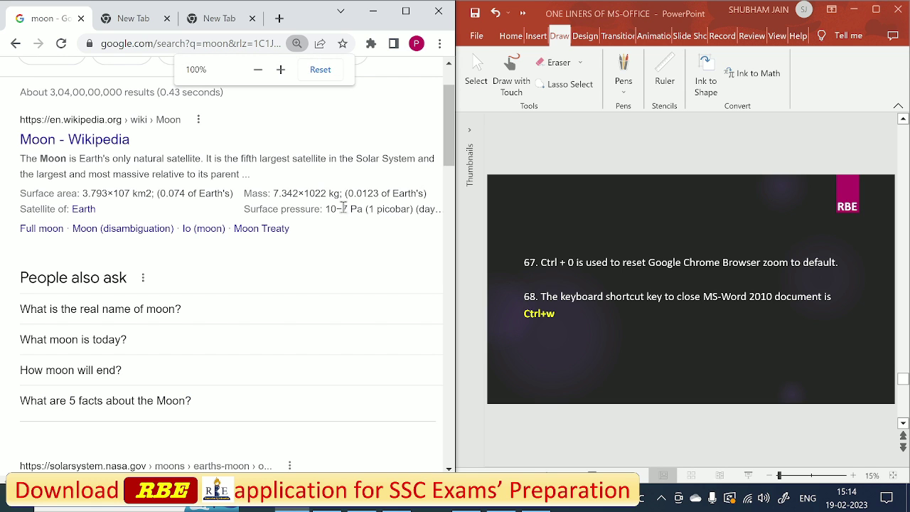
{"action": "scroll", "coordinate": [342, 213], "scroll_direction": "down", "scroll_amount": 2}
{"action": "scroll", "coordinate": [343, 213], "scroll_direction": "up", "scroll_amount": 4}
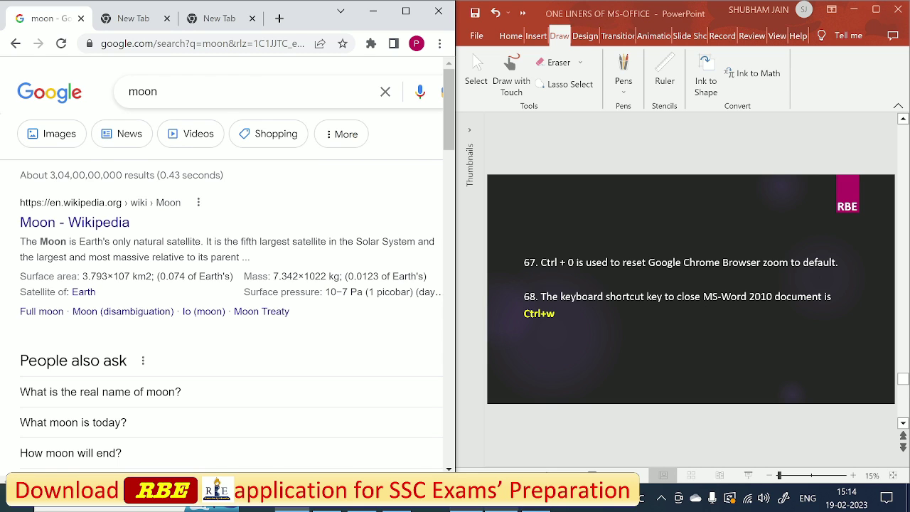
{"action": "left_click", "coordinate": [522, 509]}
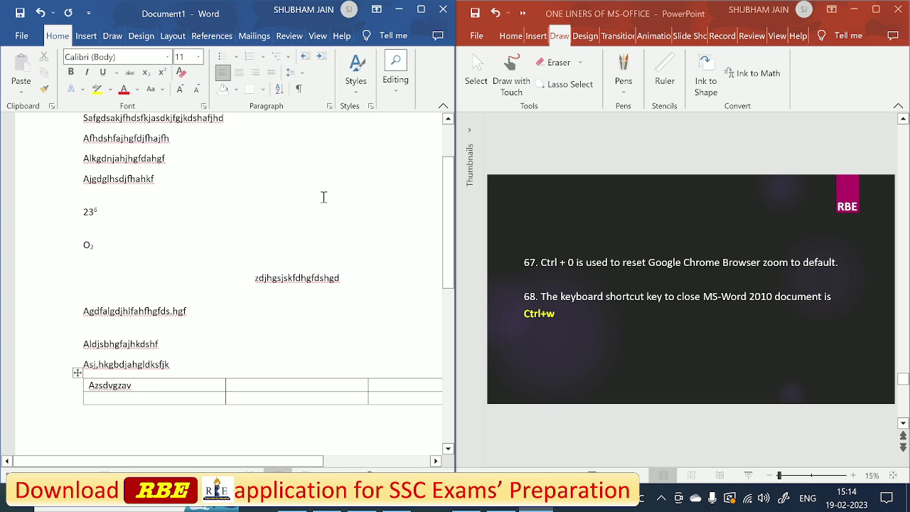
{"action": "left_click", "coordinate": [497, 278]}
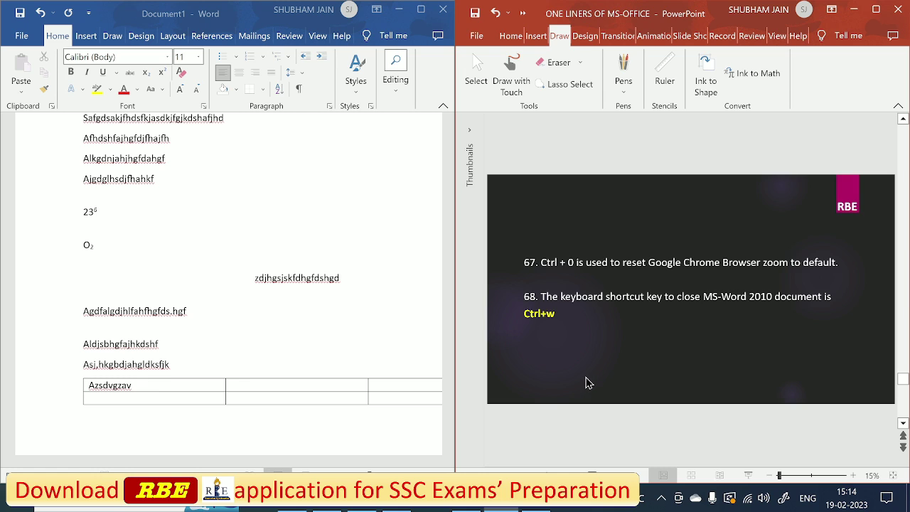
{"action": "scroll", "coordinate": [590, 382], "scroll_direction": "down", "scroll_amount": 1}
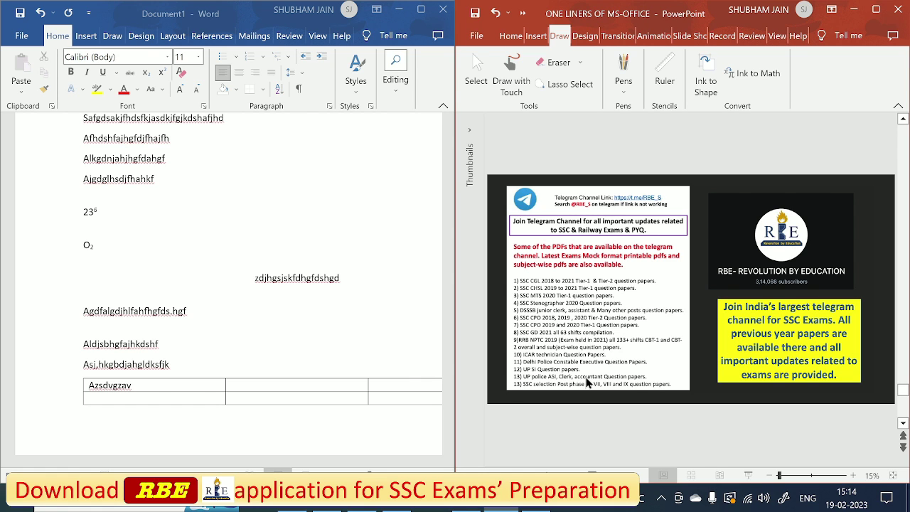
Maximise PowerPoint and run the slide show full-screen through the four-course collage slide to the end.
{"action": "scroll", "coordinate": [587, 382], "scroll_direction": "down", "scroll_amount": 1}
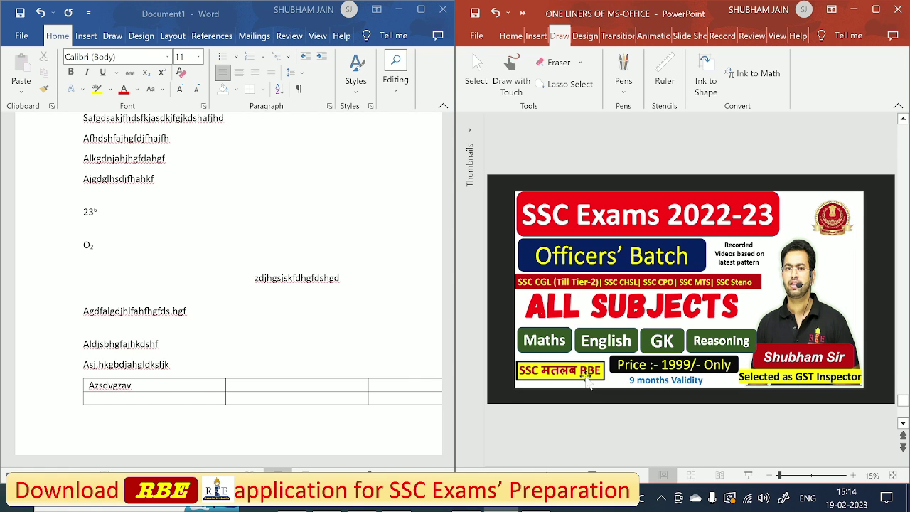
{"action": "left_click", "coordinate": [877, 8]}
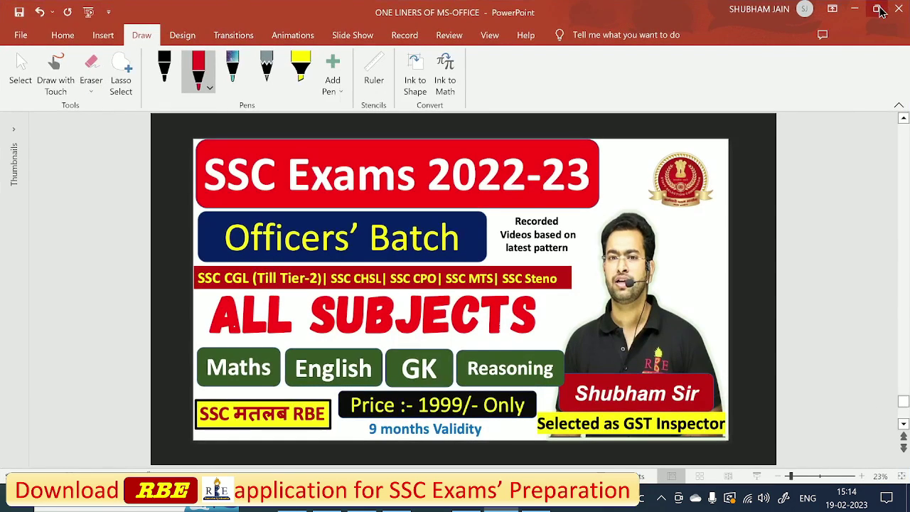
{"action": "left_click", "coordinate": [755, 476]}
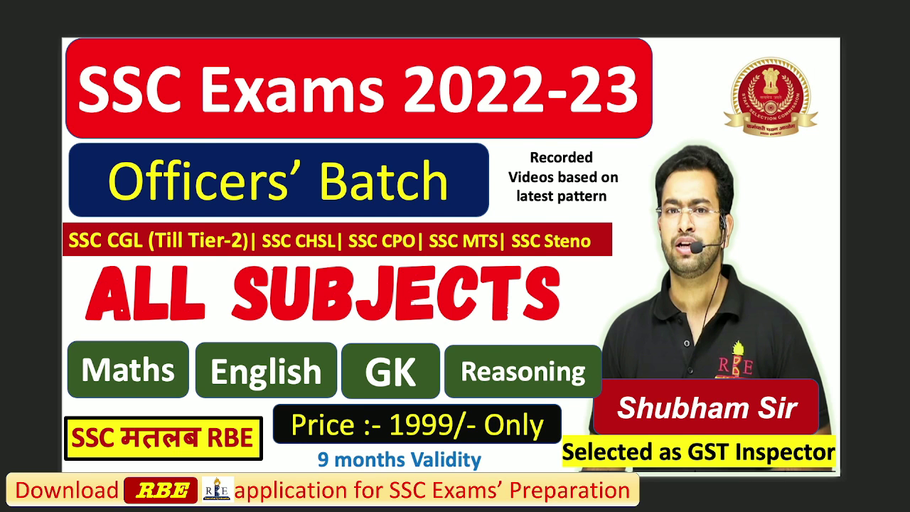
{"action": "key", "text": "Escape"}
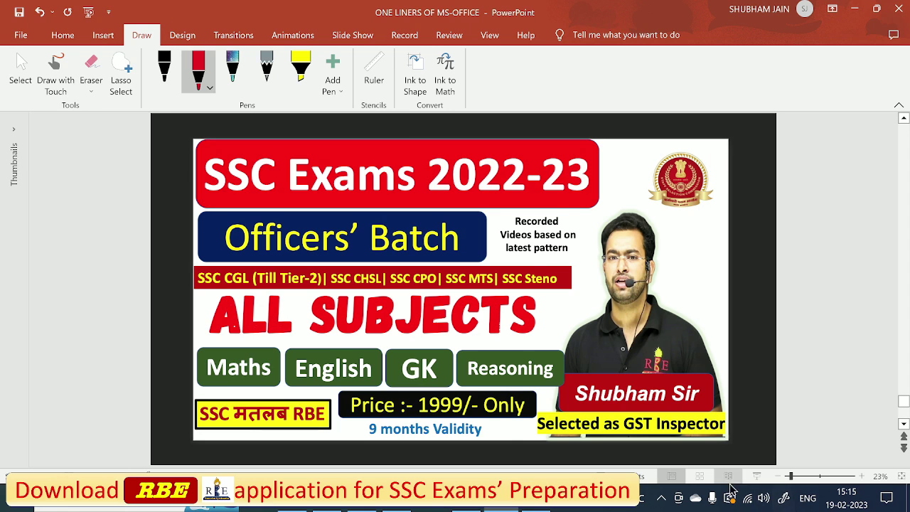
{"action": "left_click", "coordinate": [756, 475]}
{"action": "key", "text": "Right"}
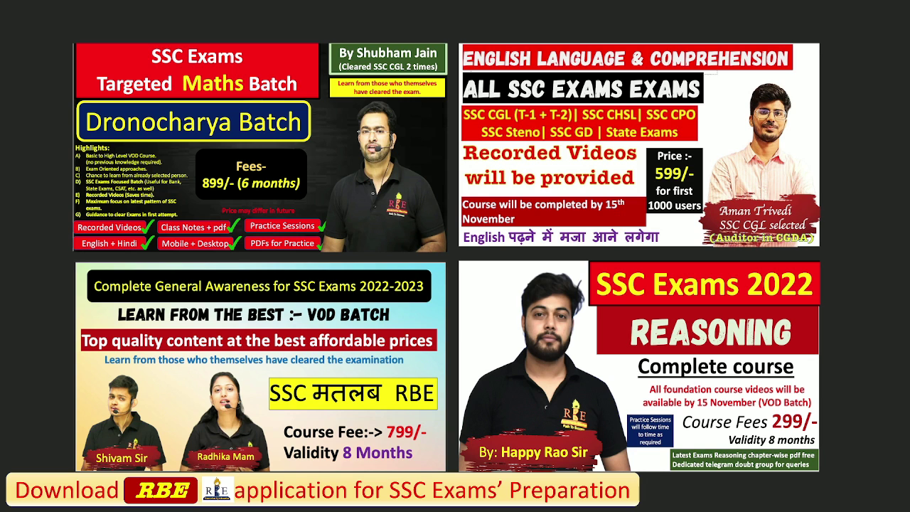
{"action": "key", "text": "Right"}
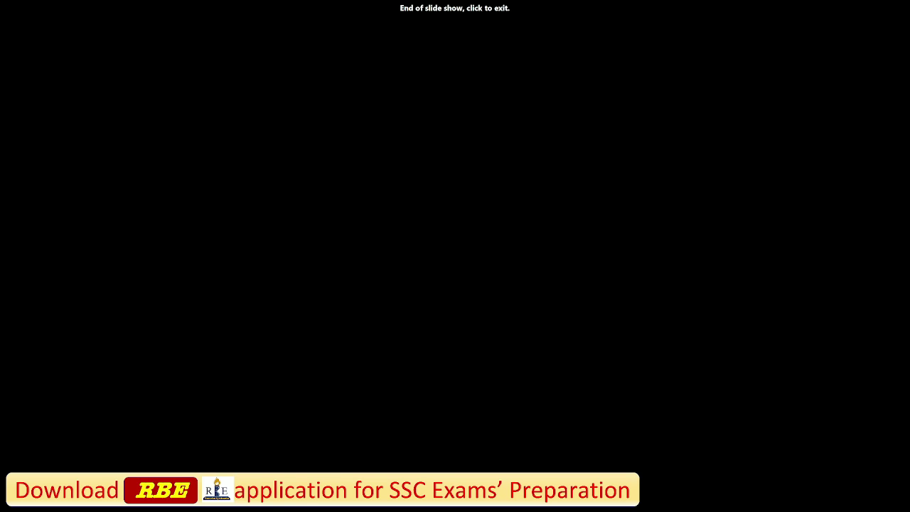